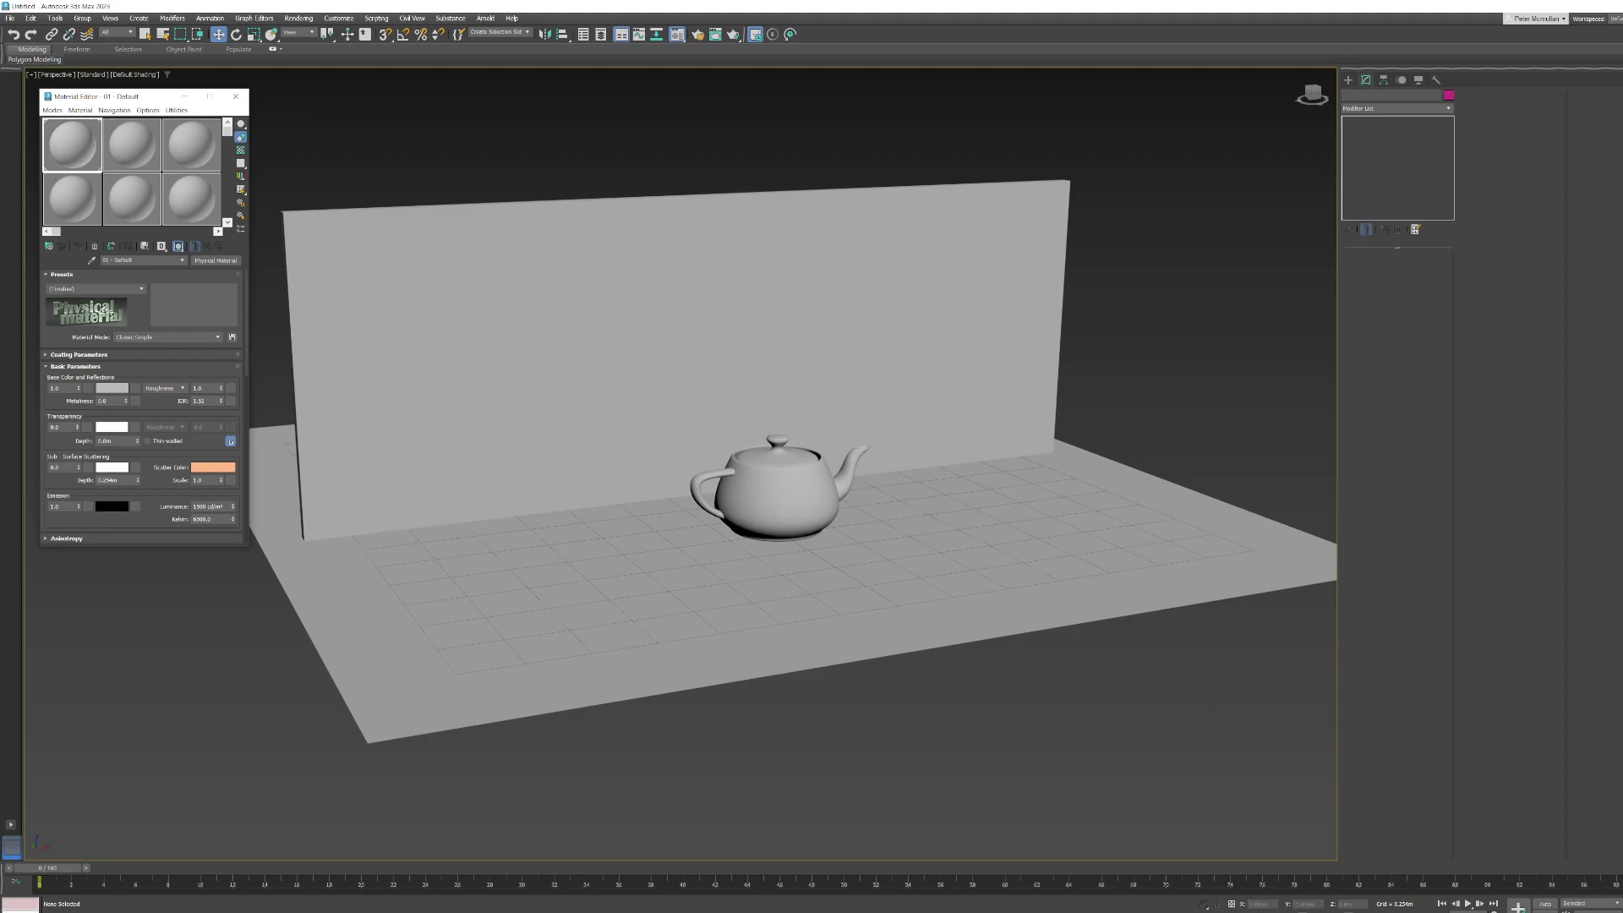
- Orbit the perspective view around the teapot and park the Material Editor in the upper-left corner
{"action": "left_click", "coordinate": [1608, 903]}
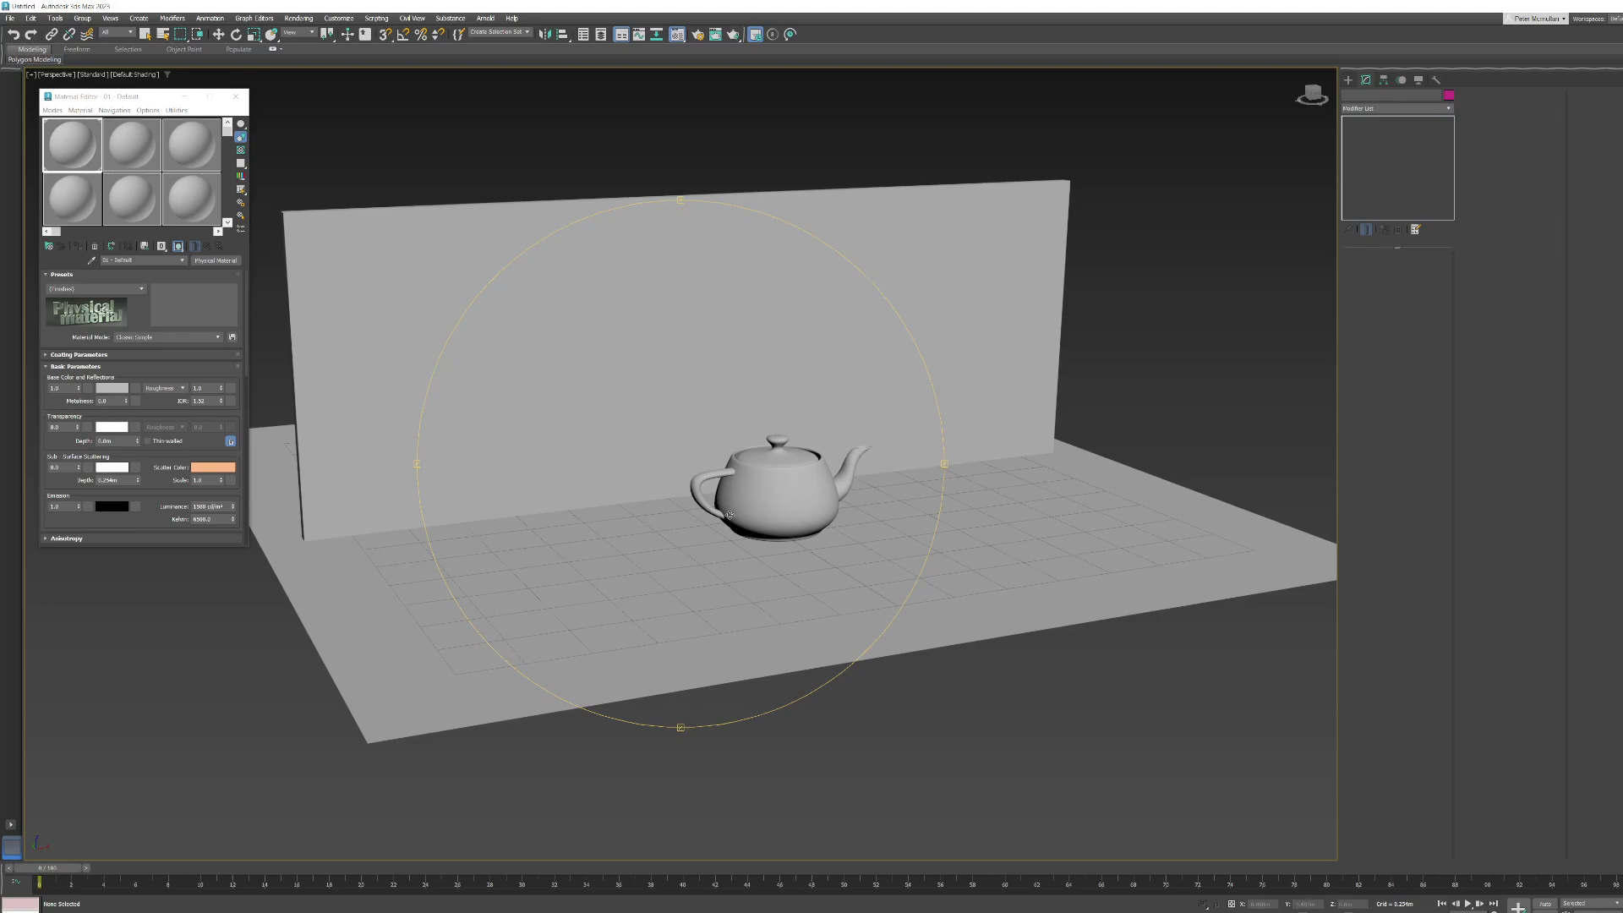
{"action": "mouse_move", "coordinate": [727, 518]}
{"action": "left_mouse_down"}
{"action": "mouse_move", "coordinate": [879, 516]}
{"action": "mouse_move", "coordinate": [742, 518]}
{"action": "left_mouse_up"}
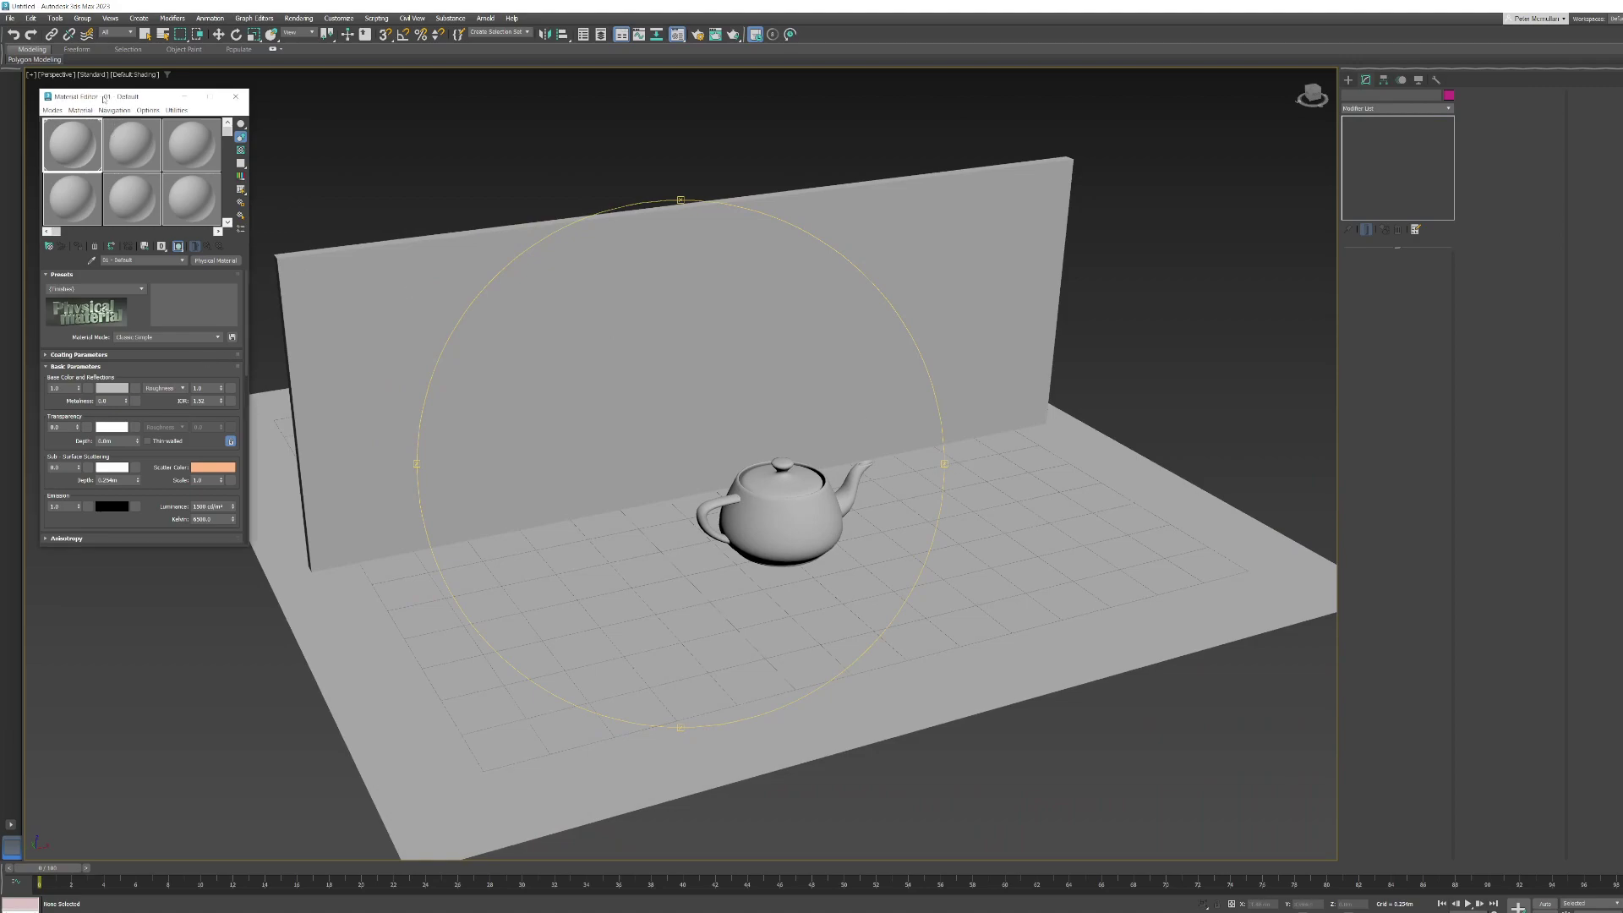
{"action": "left_click_drag", "start_coordinate": [104, 96], "coordinate": [941, 323]}
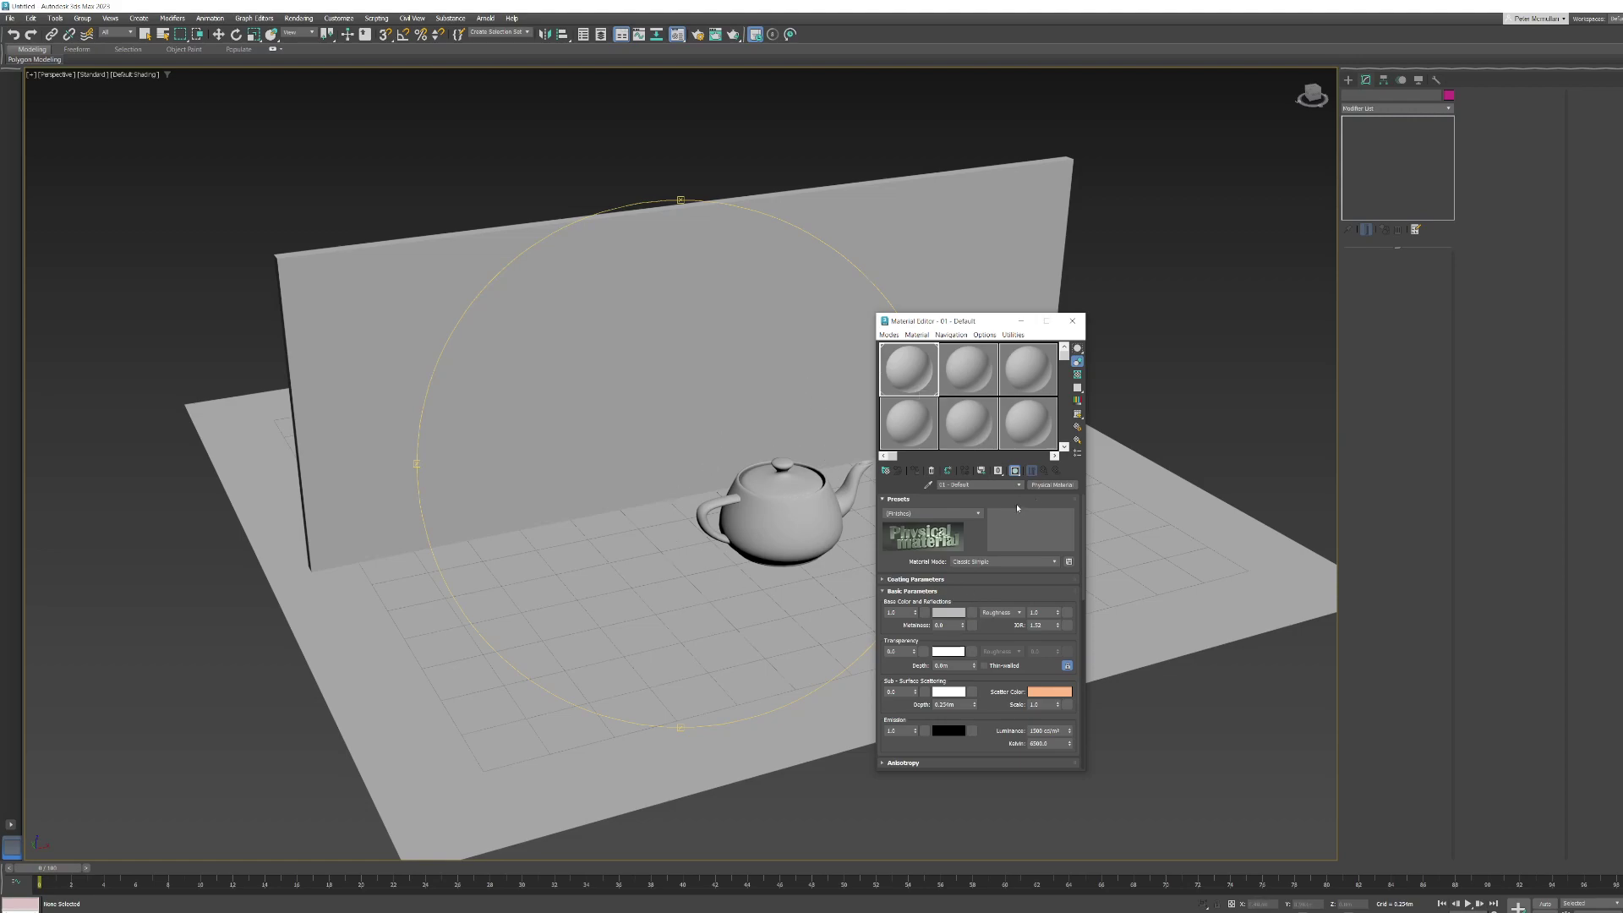
{"action": "left_click", "coordinate": [1043, 611]}
{"action": "left_click_drag", "start_coordinate": [951, 327], "coordinate": [136, 153]}
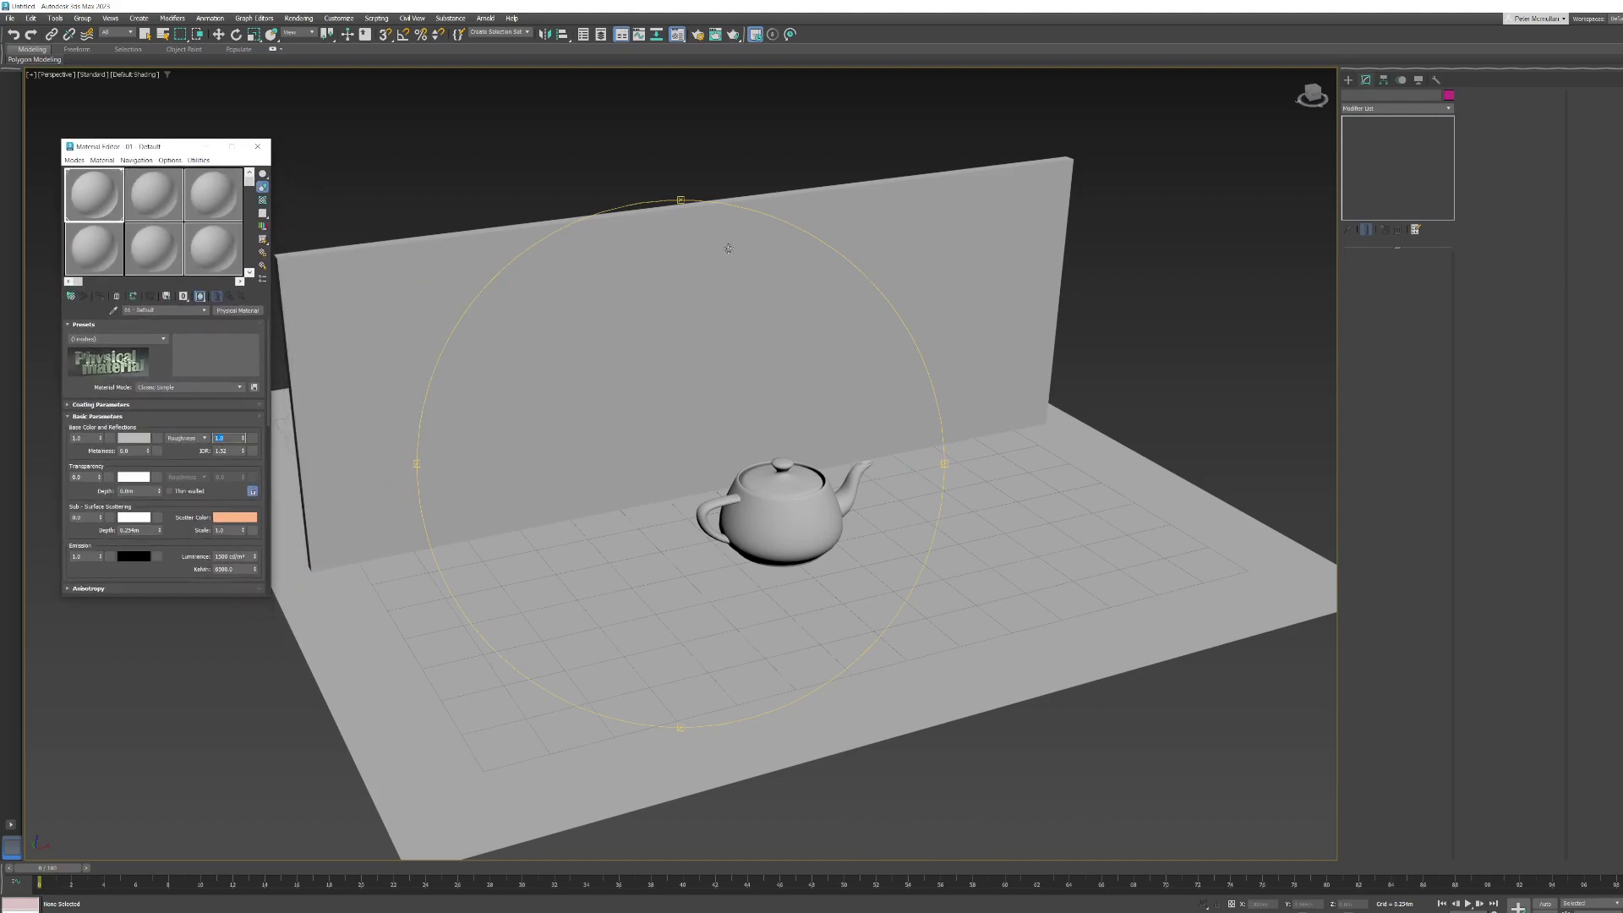
- Start placing a Photometric Target Light, which brings up the exposure control prompt
{"action": "left_click", "coordinate": [1348, 80]}
{"action": "left_click", "coordinate": [1373, 96]}
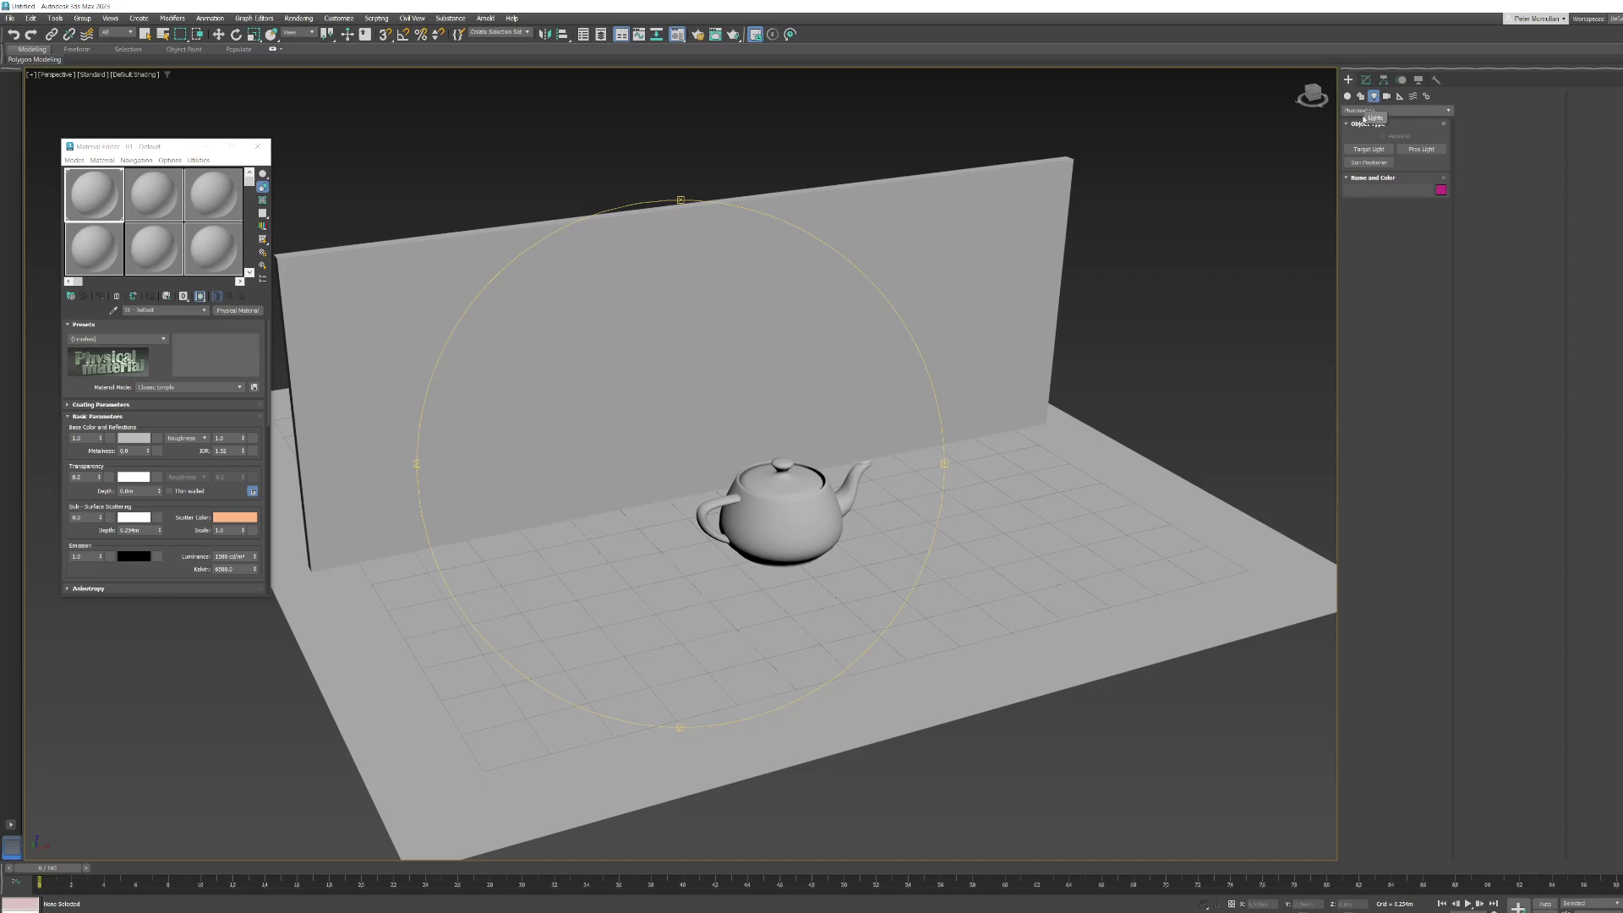
{"action": "left_click", "coordinate": [1371, 110]}
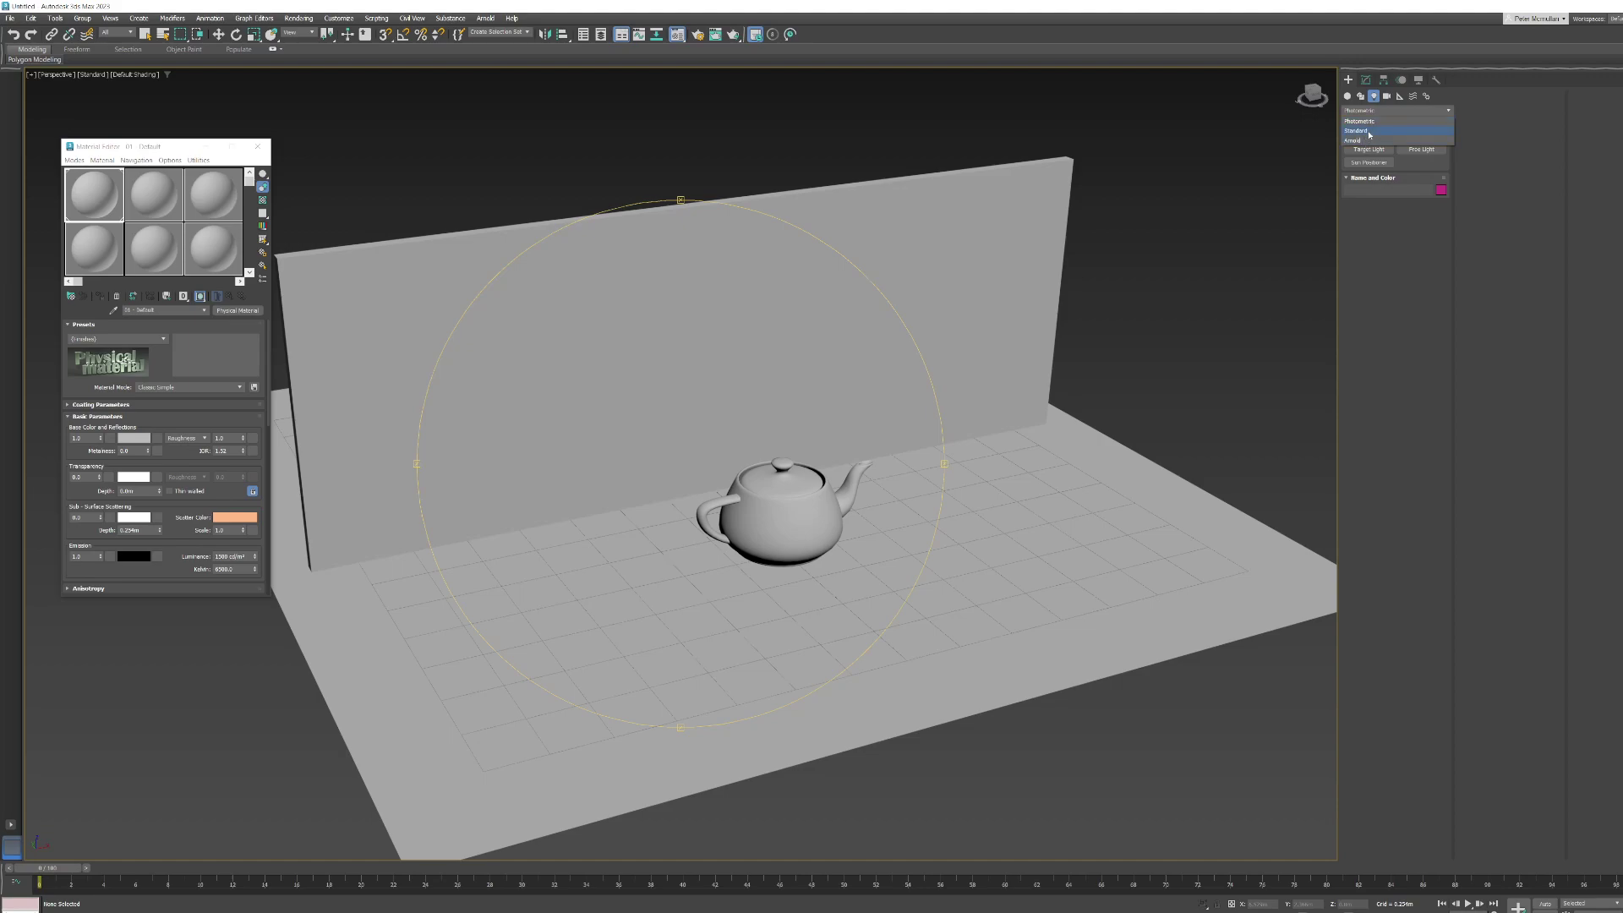
{"action": "left_click", "coordinate": [1382, 121]}
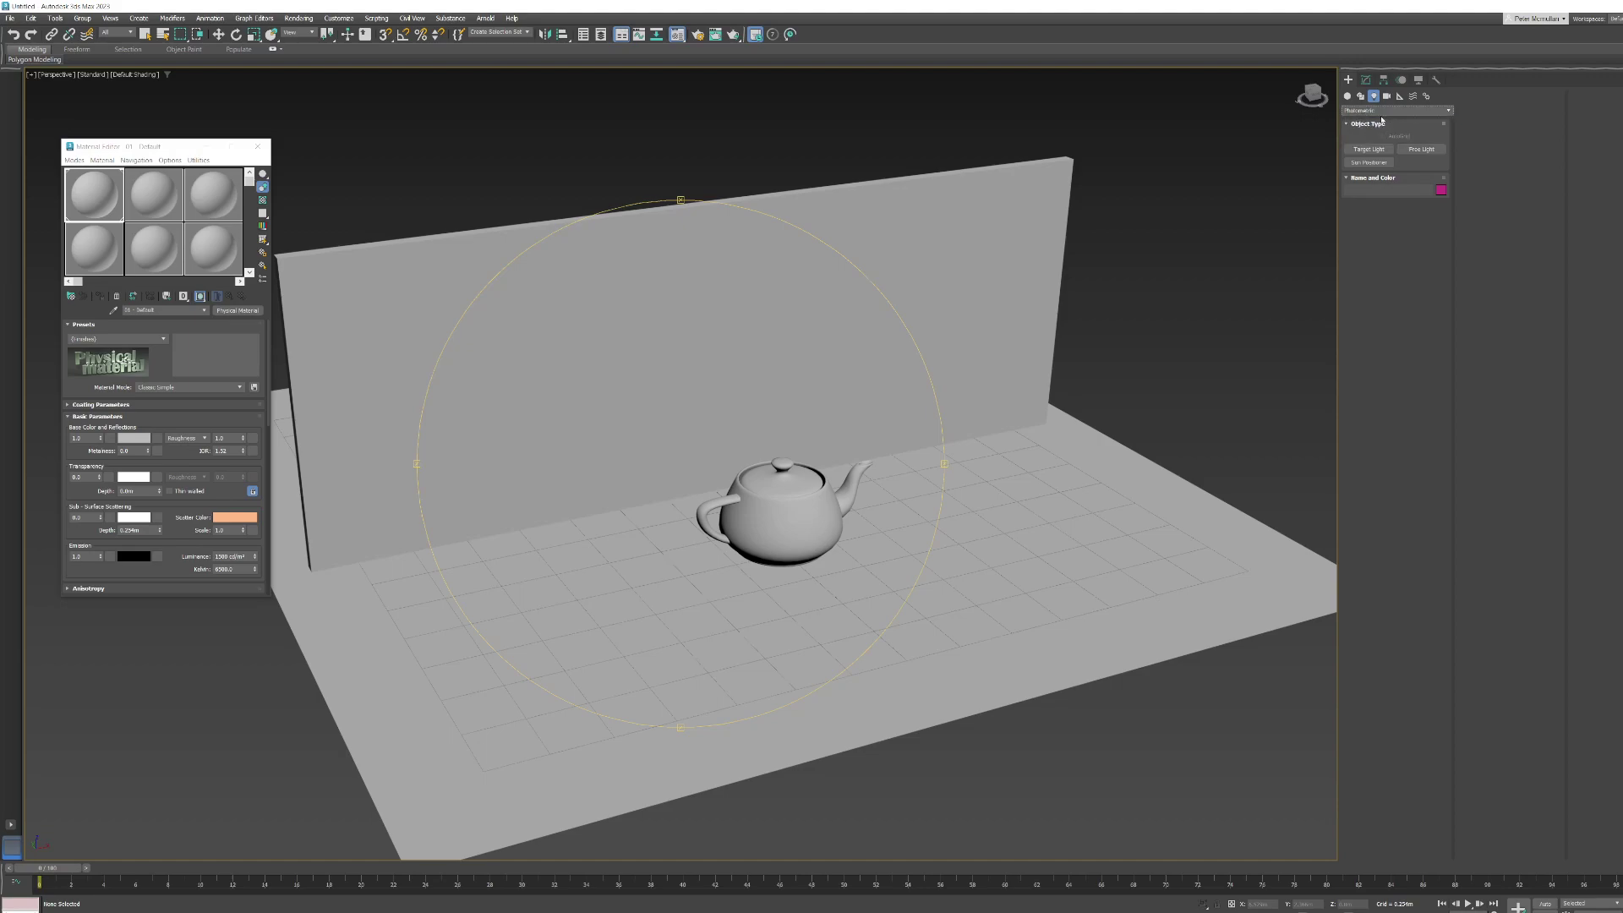
{"action": "left_click", "coordinate": [1376, 150]}
{"action": "left_click", "coordinate": [1371, 151]}
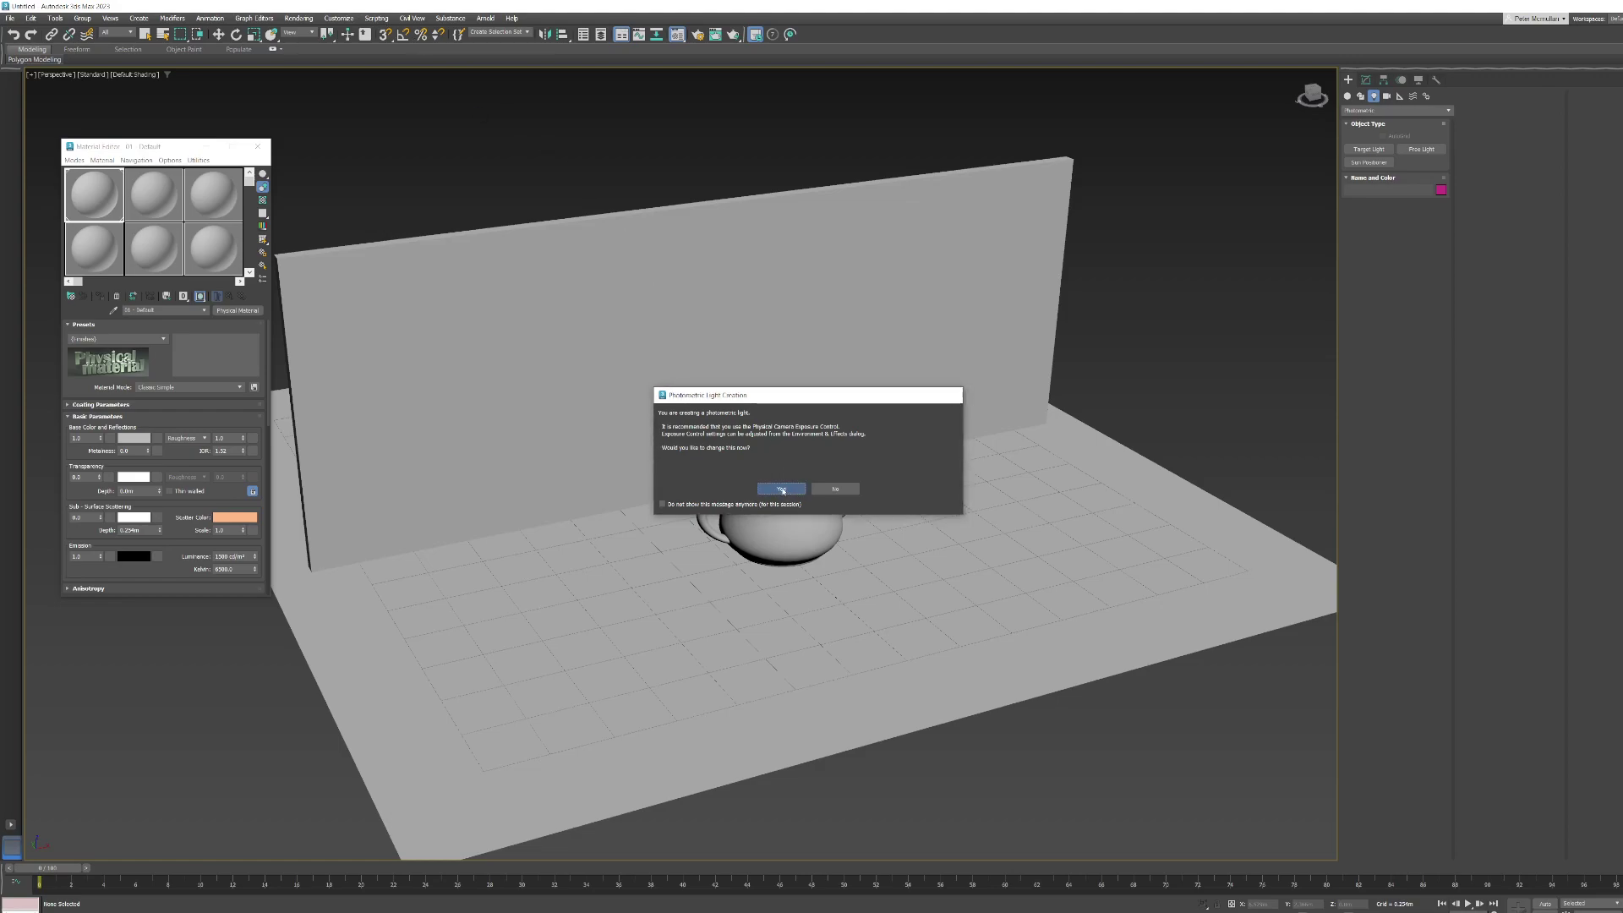
- Accept Physical Camera Exposure Control and show its 6.0 EV Environment settings beside the Material Editor
{"action": "left_click", "coordinate": [781, 489]}
{"action": "left_click", "coordinate": [300, 18]}
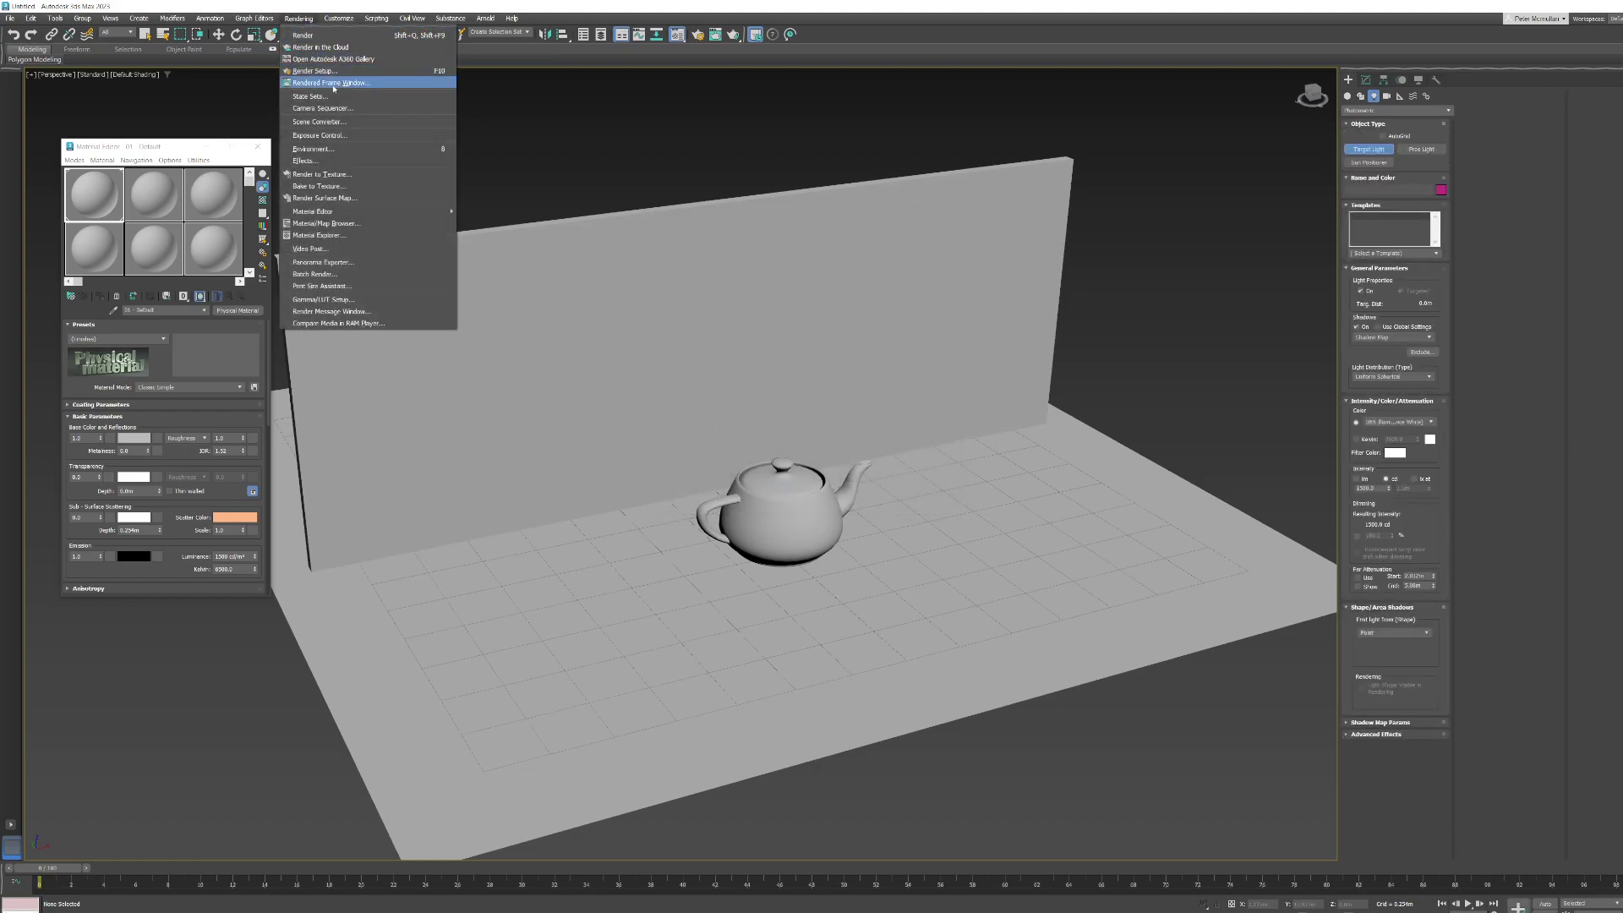
{"action": "left_click", "coordinate": [317, 150]}
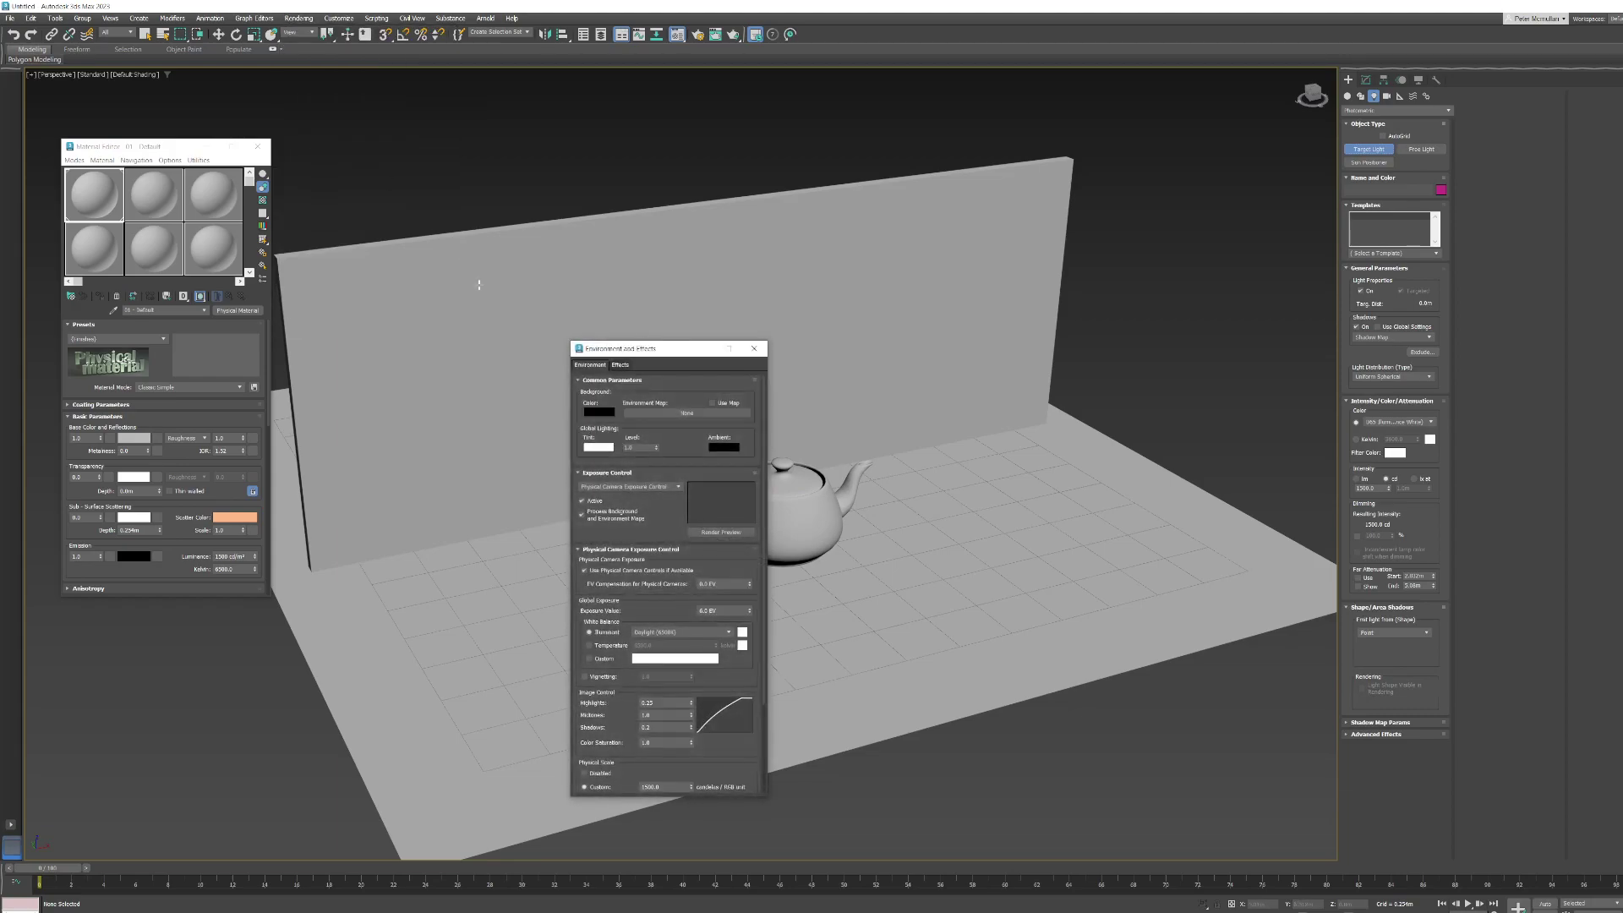
{"action": "left_click_drag", "start_coordinate": [635, 353], "coordinate": [350, 159]}
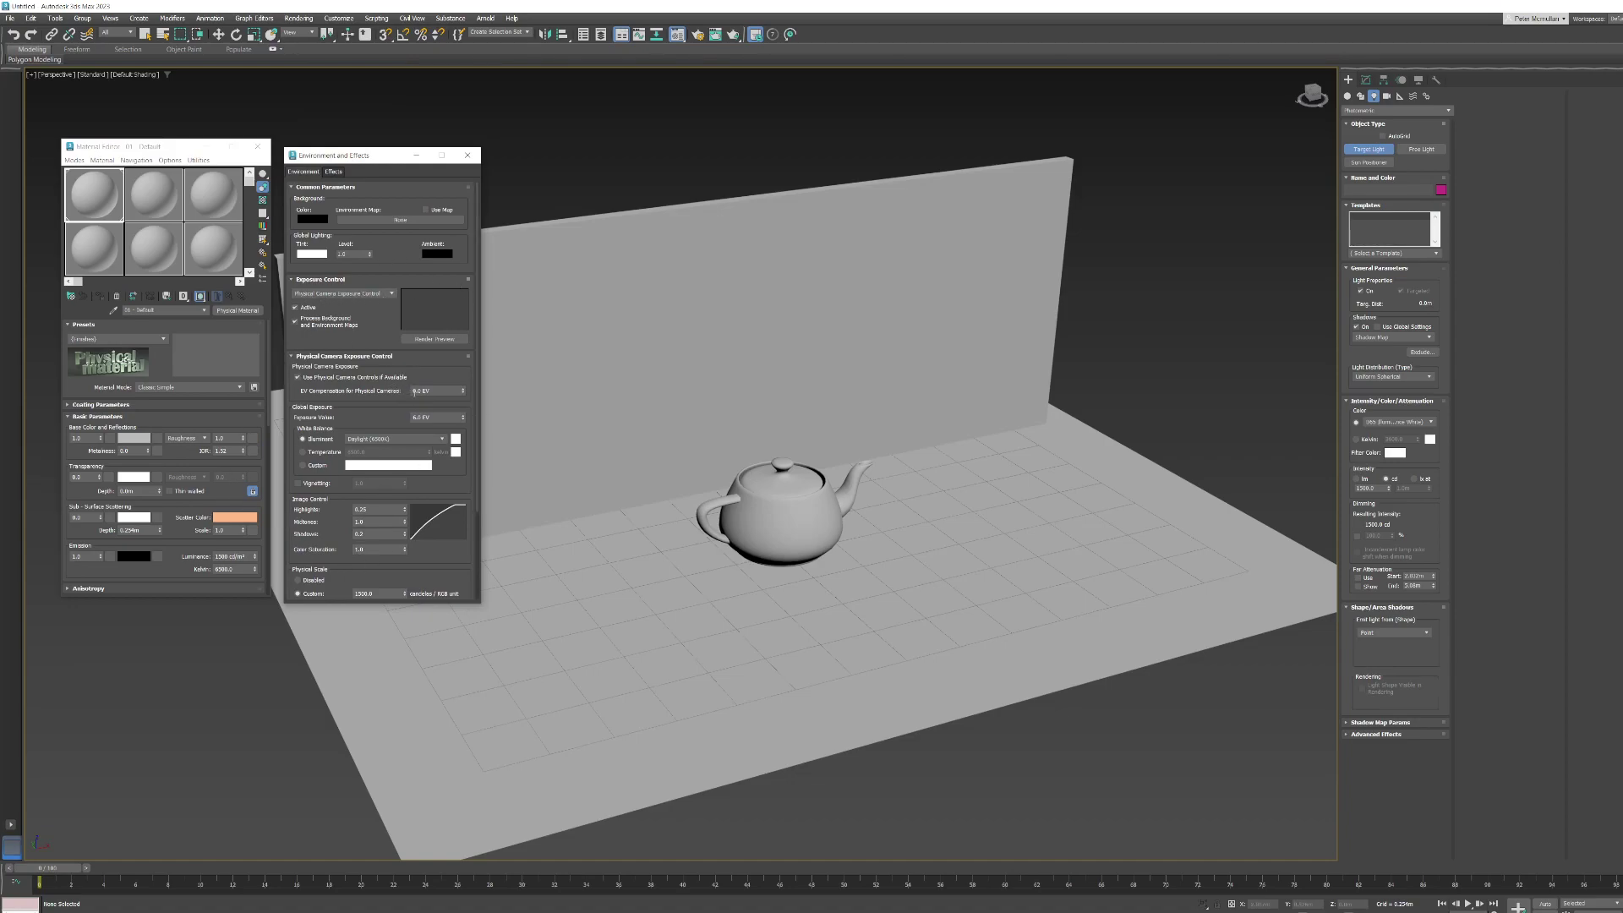
{"action": "left_click_drag", "start_coordinate": [427, 417], "coordinate": [393, 416]}
- Create a target light aimed at the teapot and raise it high toward the upper right
{"action": "left_click_drag", "start_coordinate": [1158, 577], "coordinate": [810, 539]}
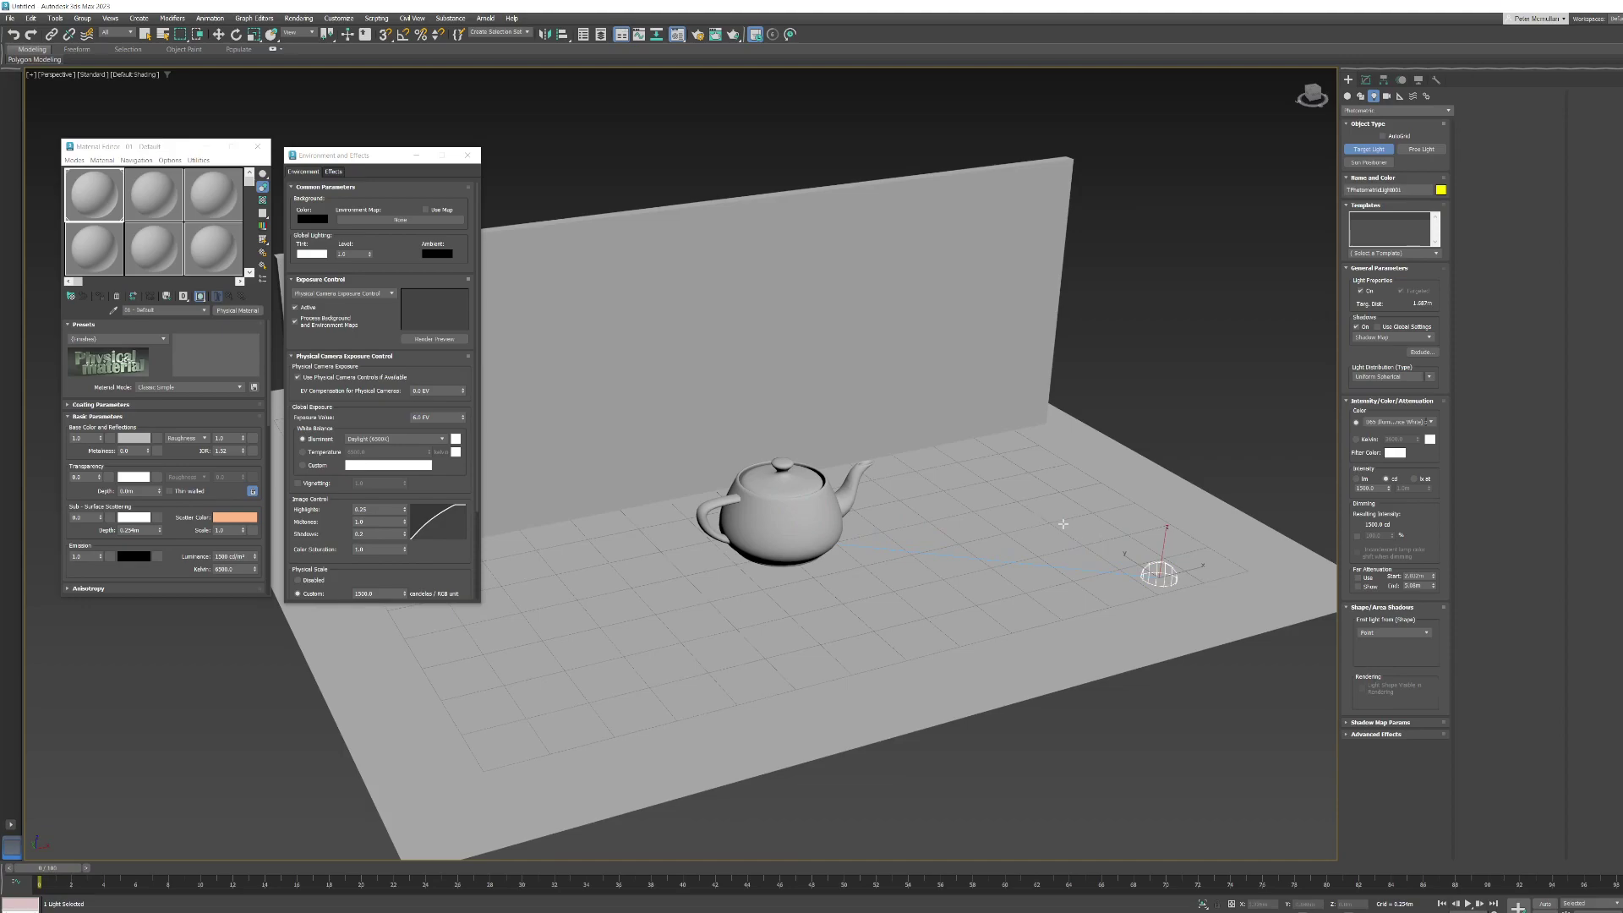
{"action": "key", "text": "w"}
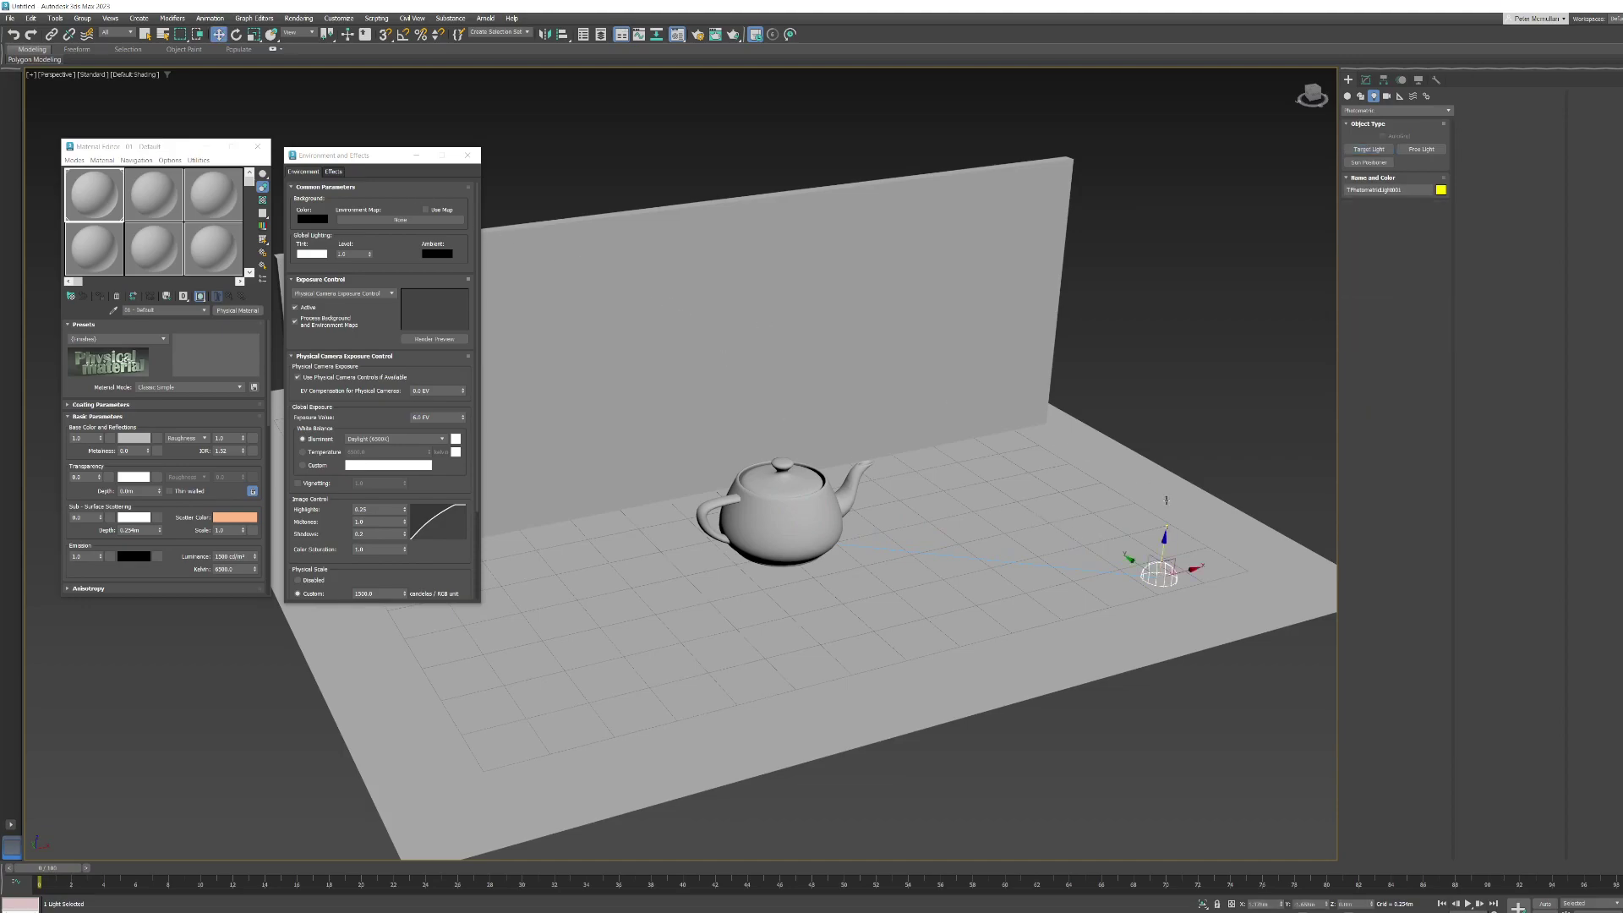
{"action": "left_click_drag", "start_coordinate": [1163, 549], "coordinate": [1135, 143]}
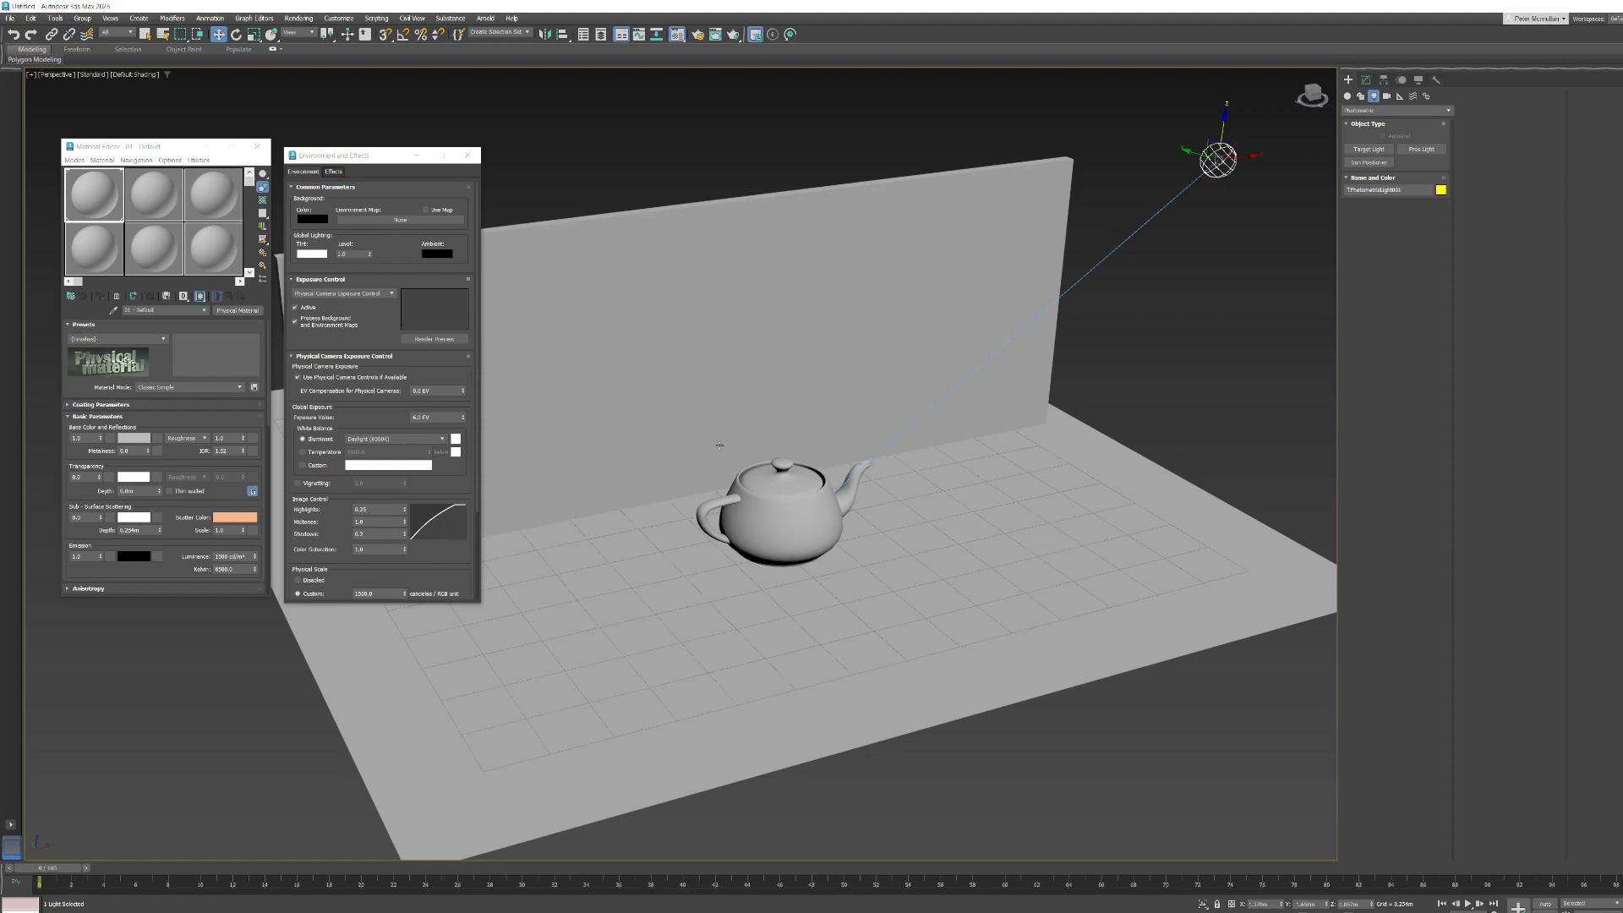
{"action": "left_click", "coordinate": [92, 75]}
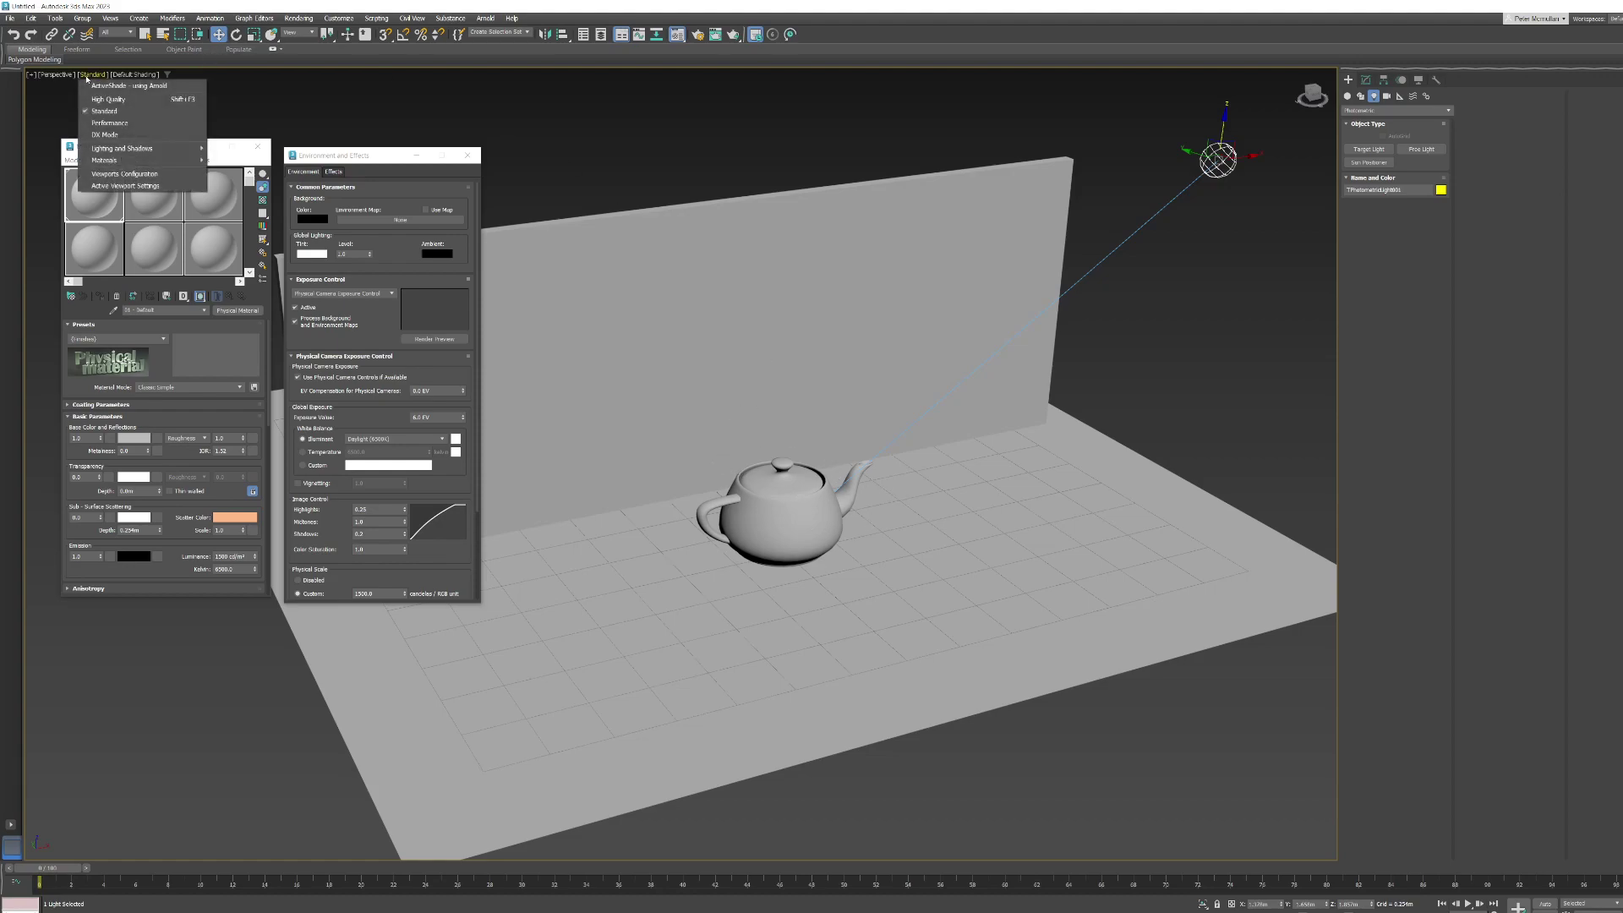
{"action": "mouse_move", "coordinate": [123, 151]}
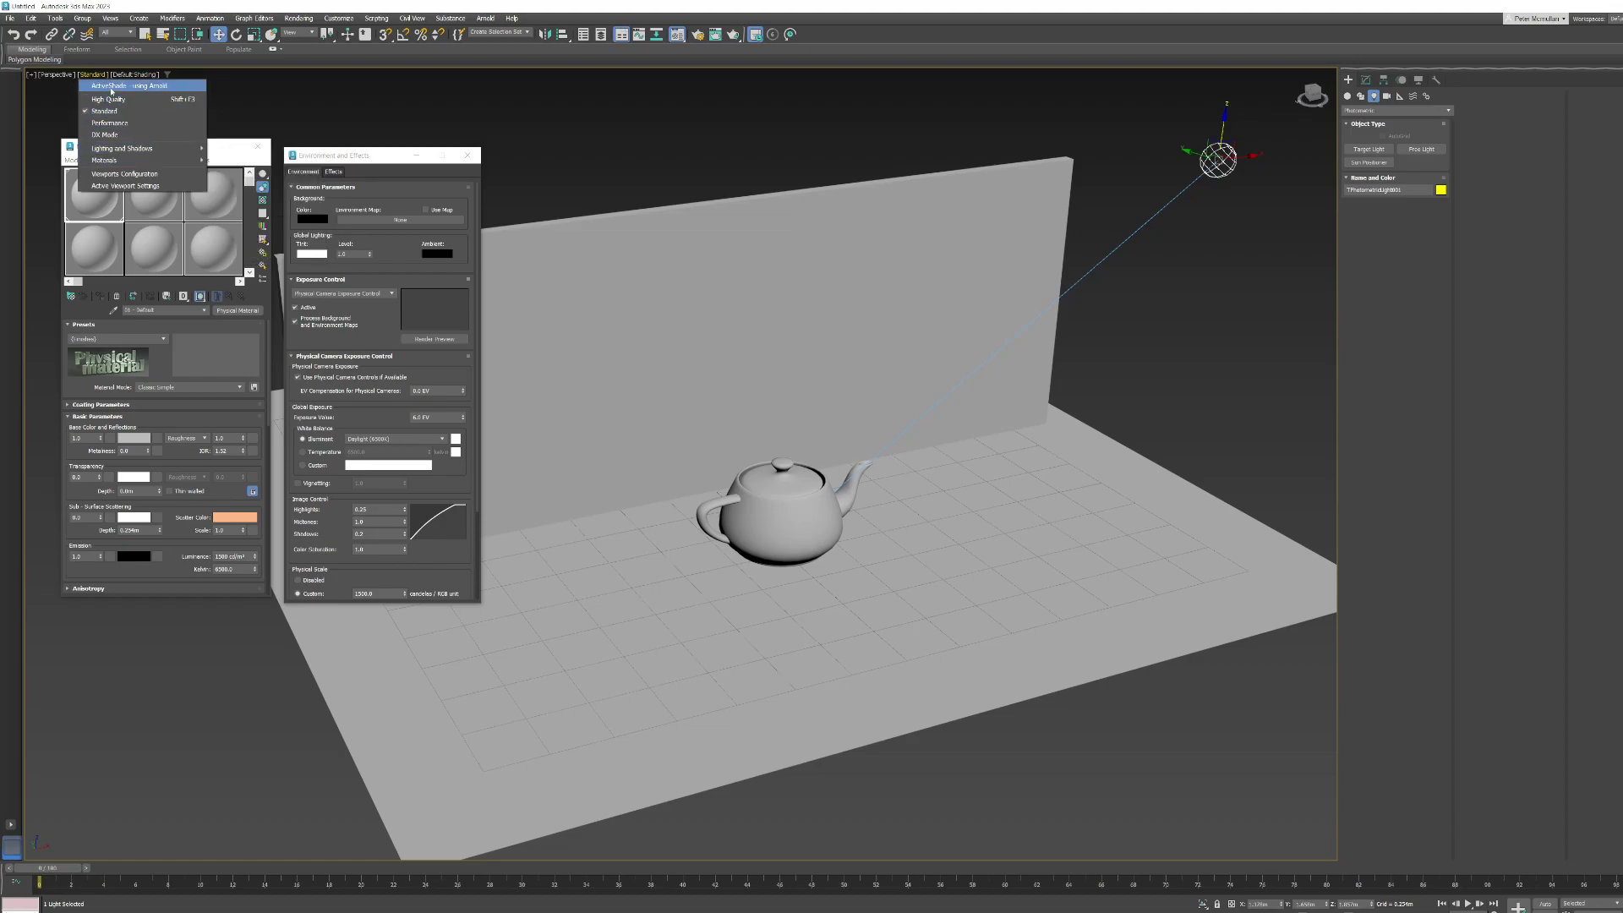
{"action": "left_click", "coordinate": [170, 3]}
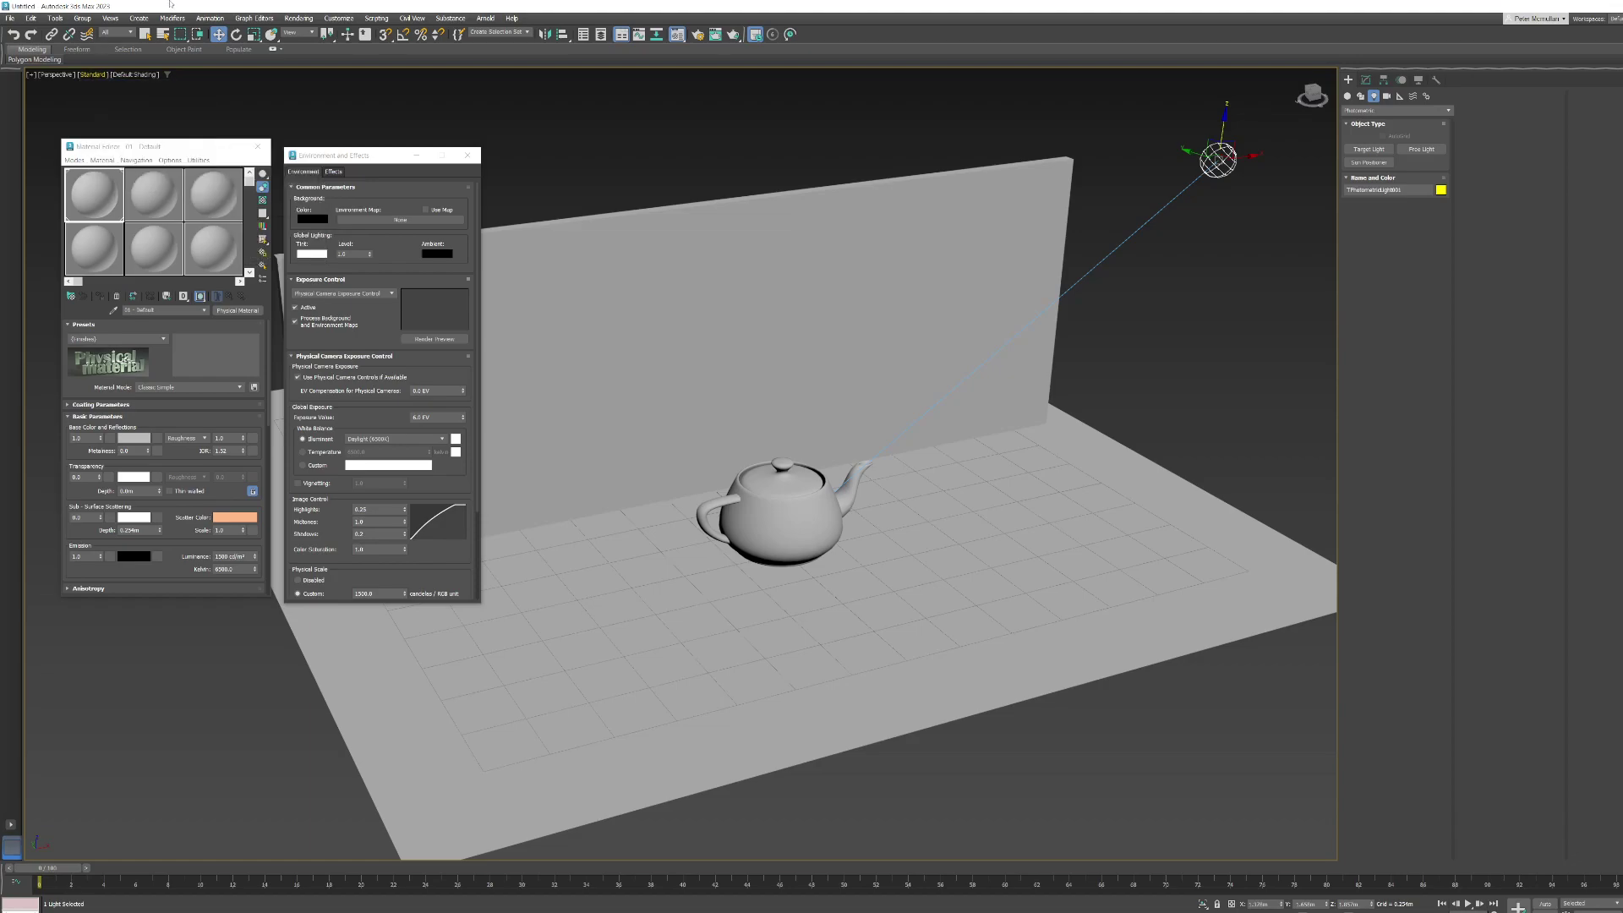
{"action": "left_click", "coordinate": [94, 76]}
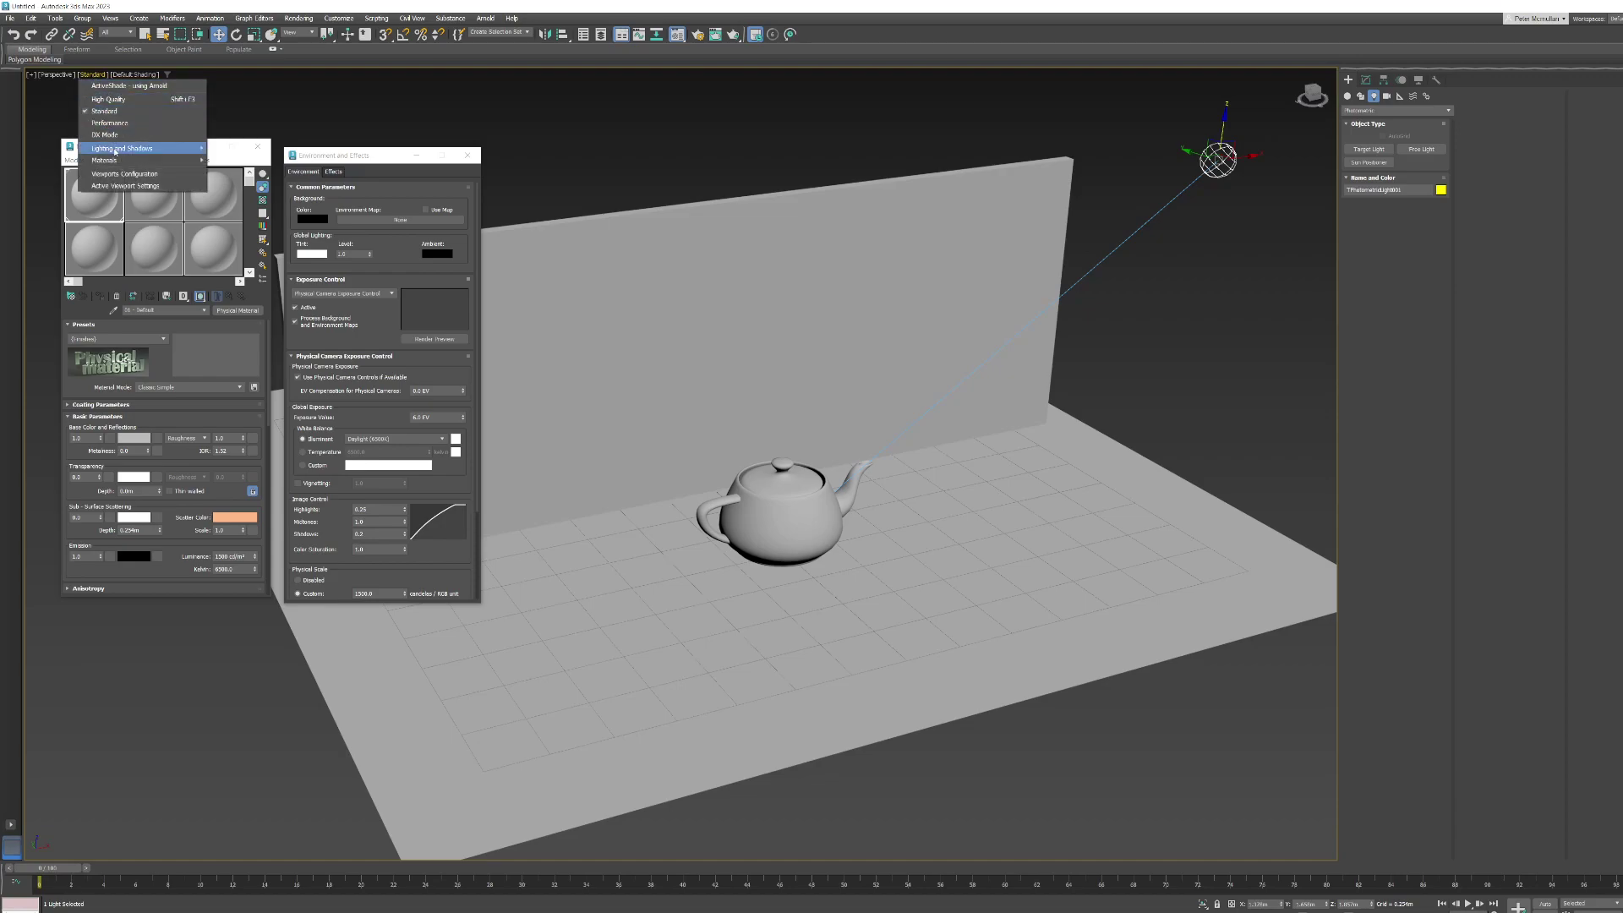
{"action": "mouse_move", "coordinate": [199, 152]}
{"action": "mouse_move", "coordinate": [274, 173]}
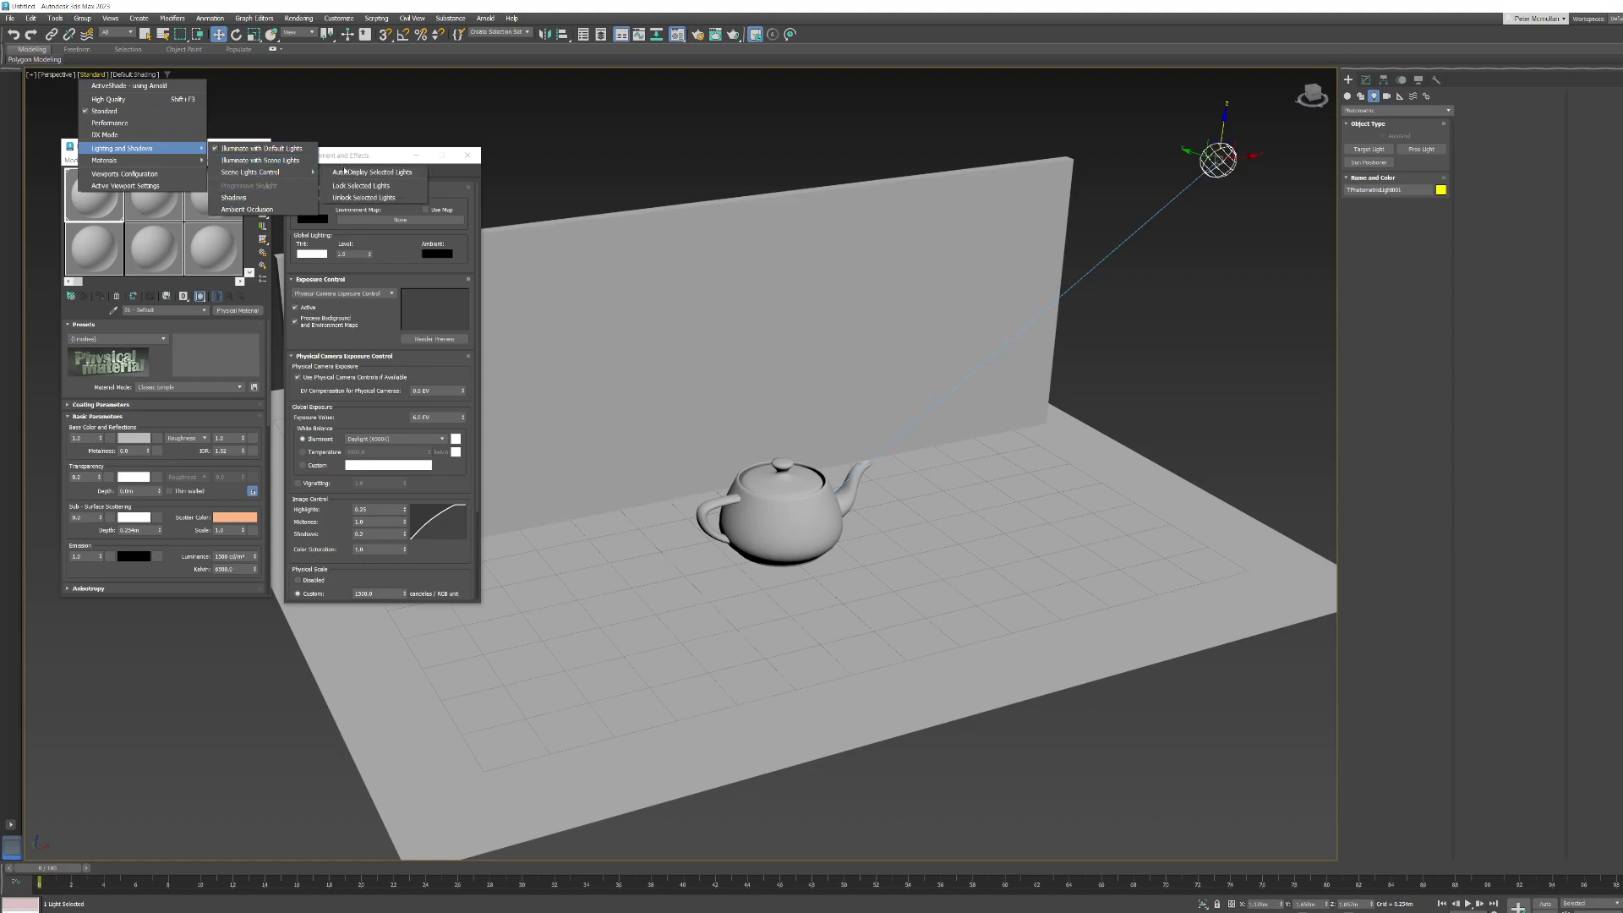
{"action": "left_click", "coordinate": [248, 160]}
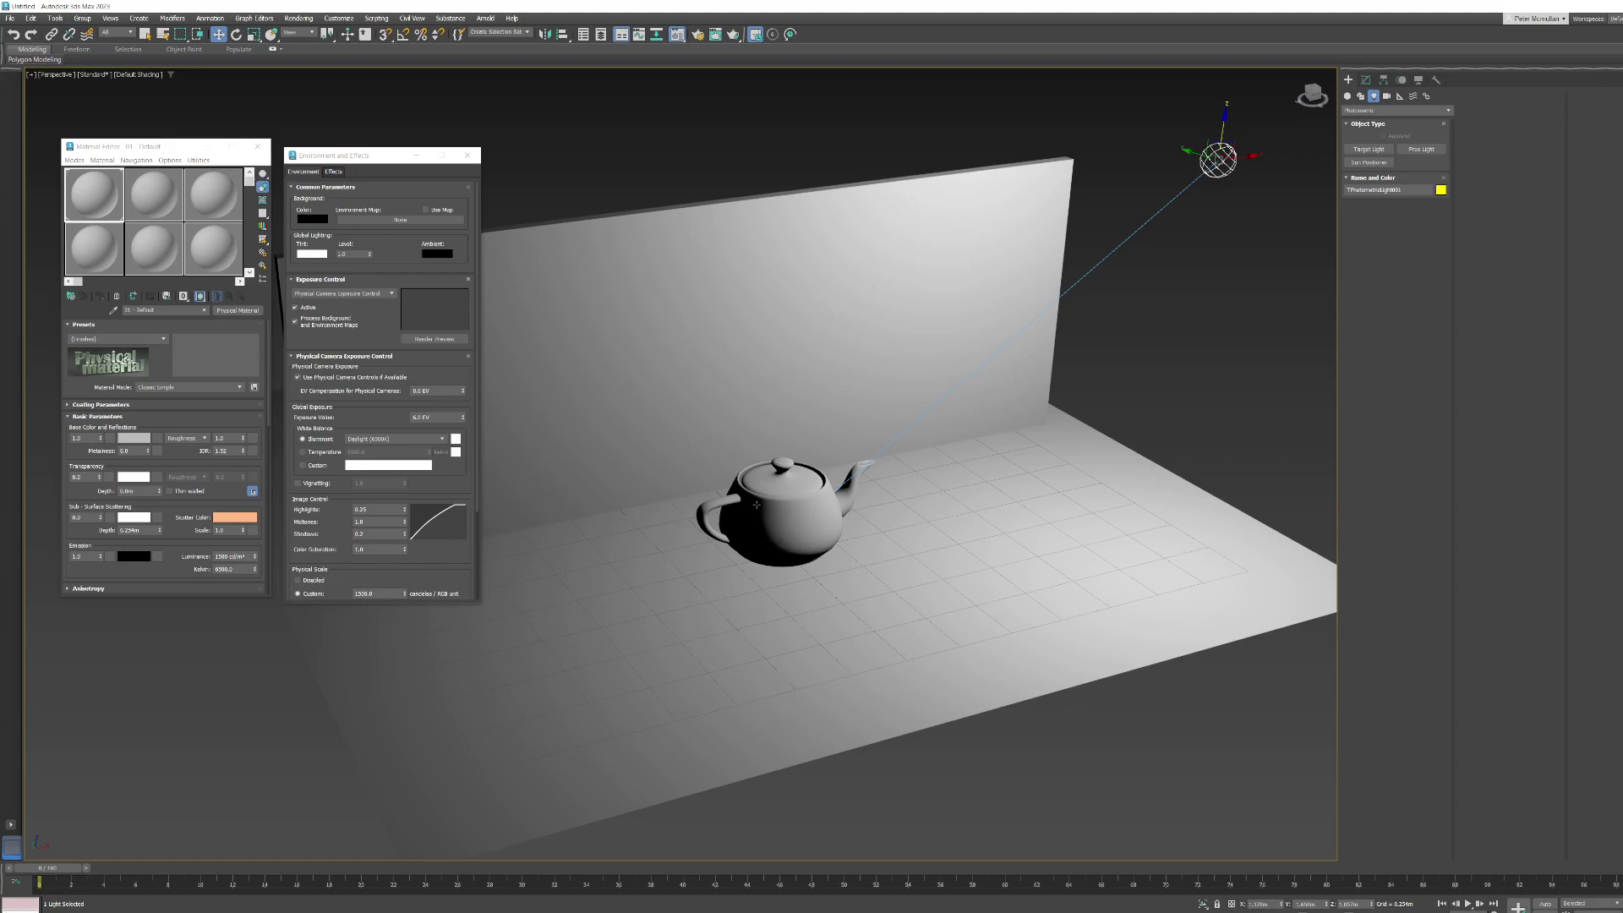
{"action": "left_click", "coordinate": [92, 75]}
{"action": "mouse_move", "coordinate": [144, 148]}
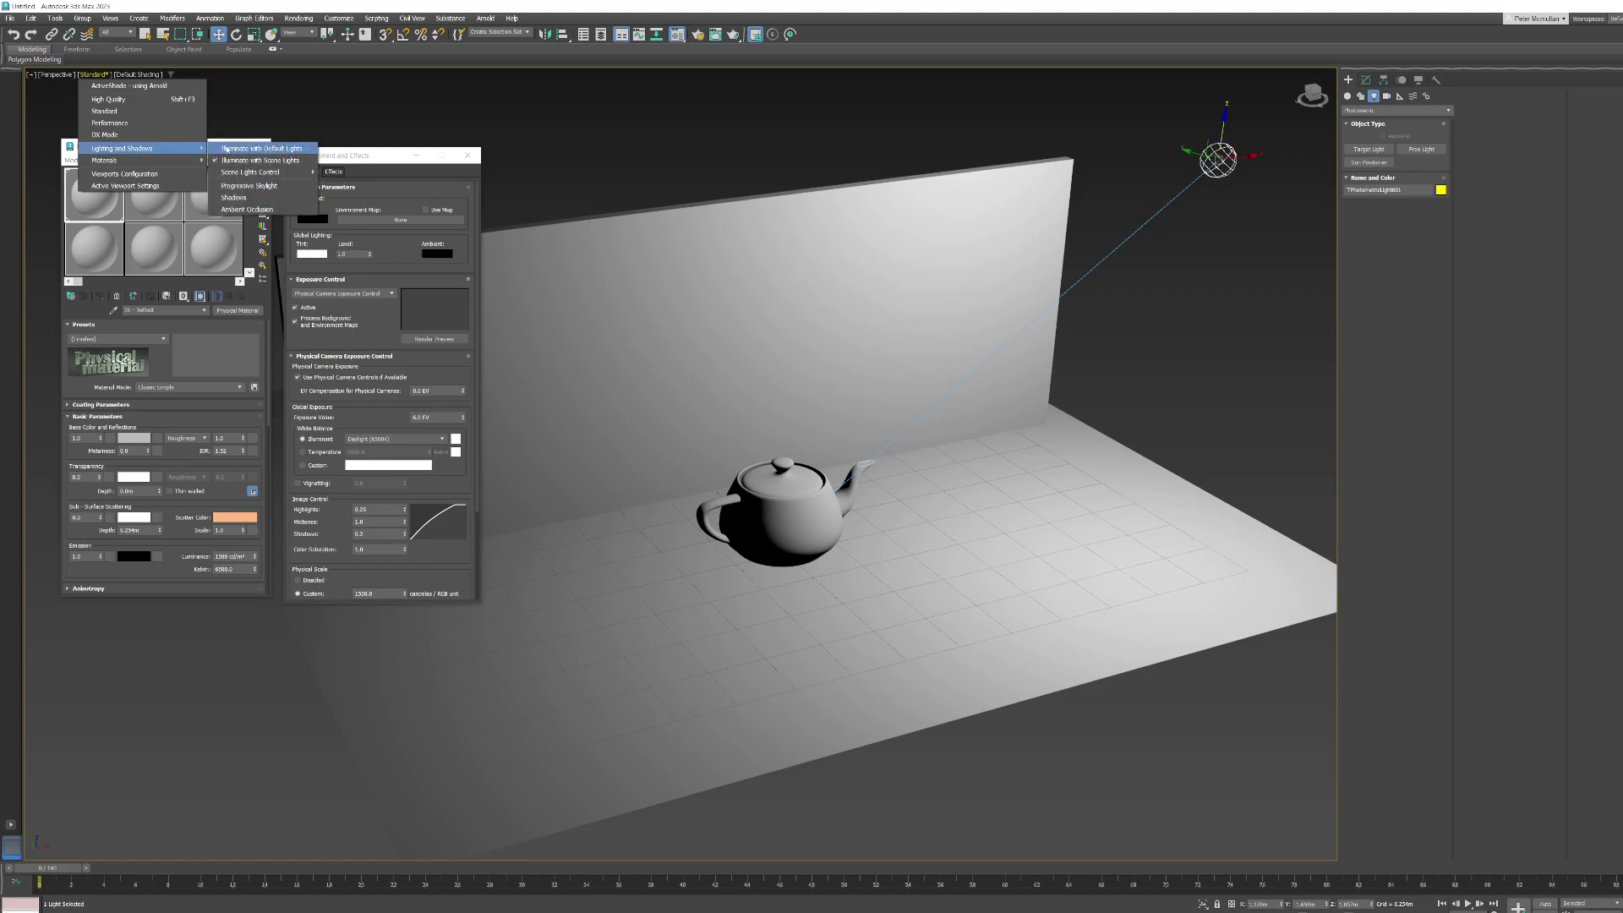
{"action": "left_click", "coordinate": [241, 149]}
{"action": "left_click", "coordinate": [82, 74]}
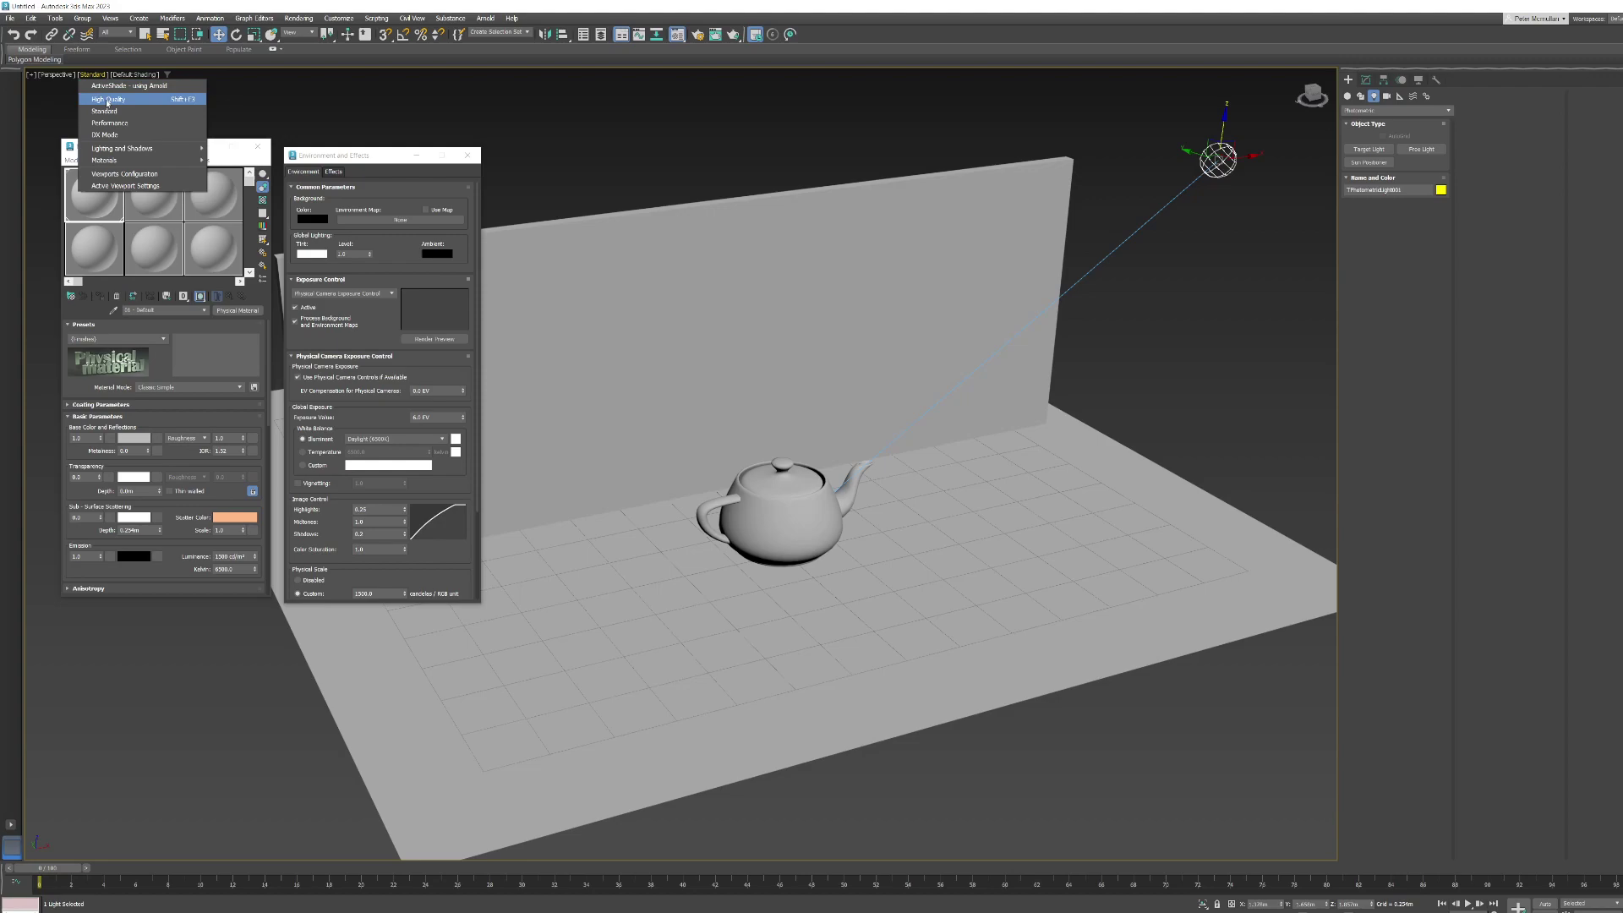
- Switch the perspective viewport shading to High Quality
{"action": "left_click", "coordinate": [106, 100]}
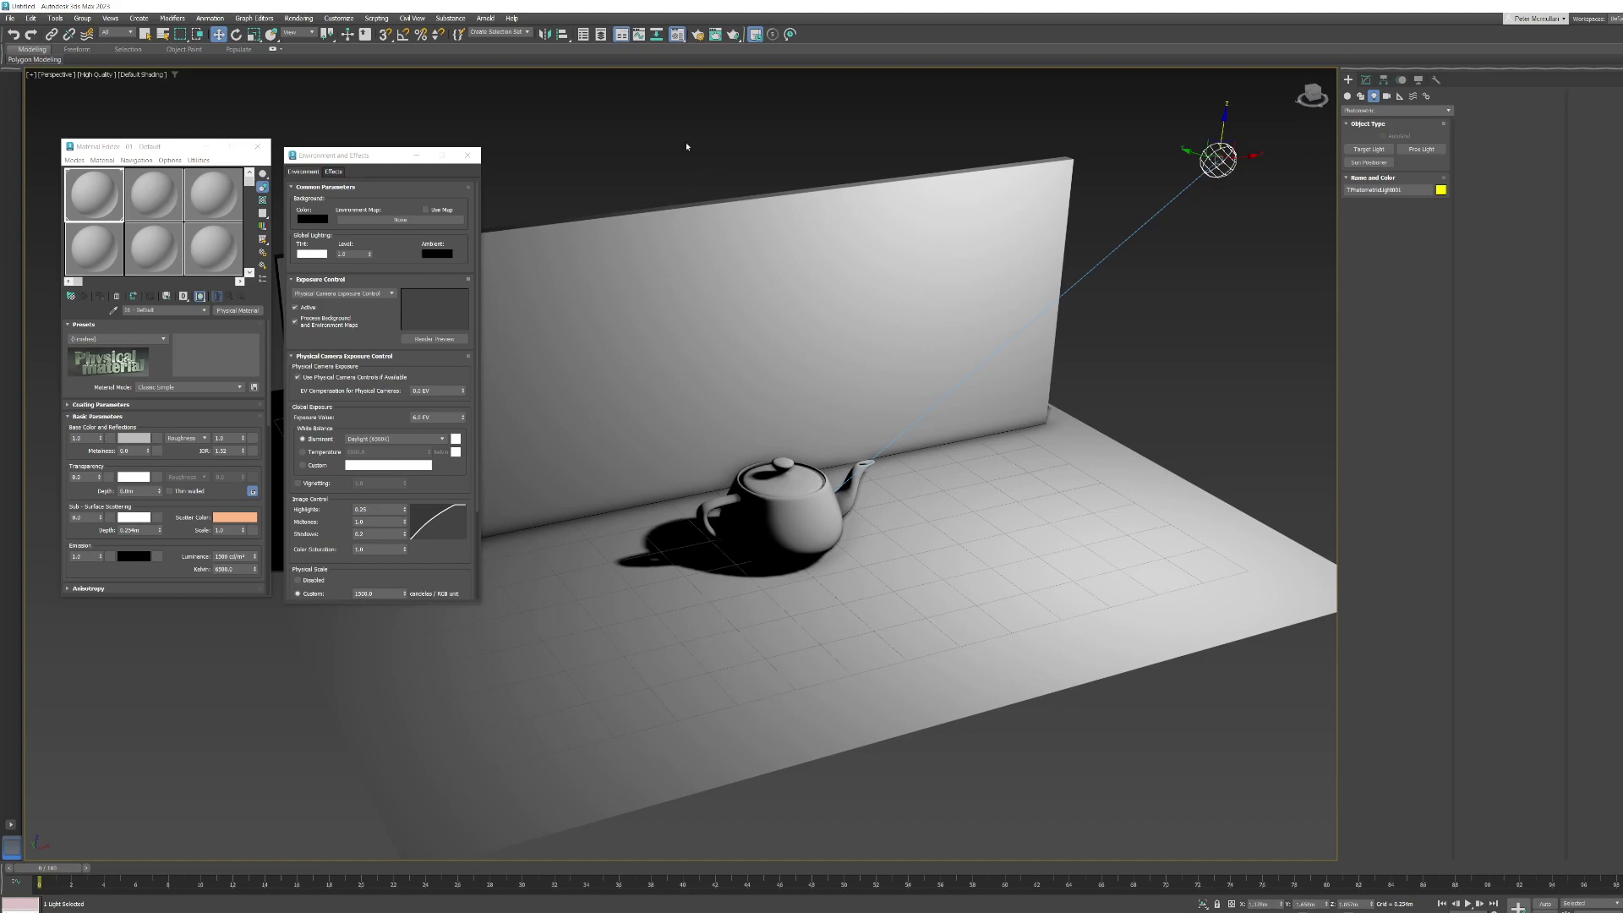
- Render the current view, check the Save Image formats, then cancel without saving
{"action": "left_click", "coordinate": [734, 35]}
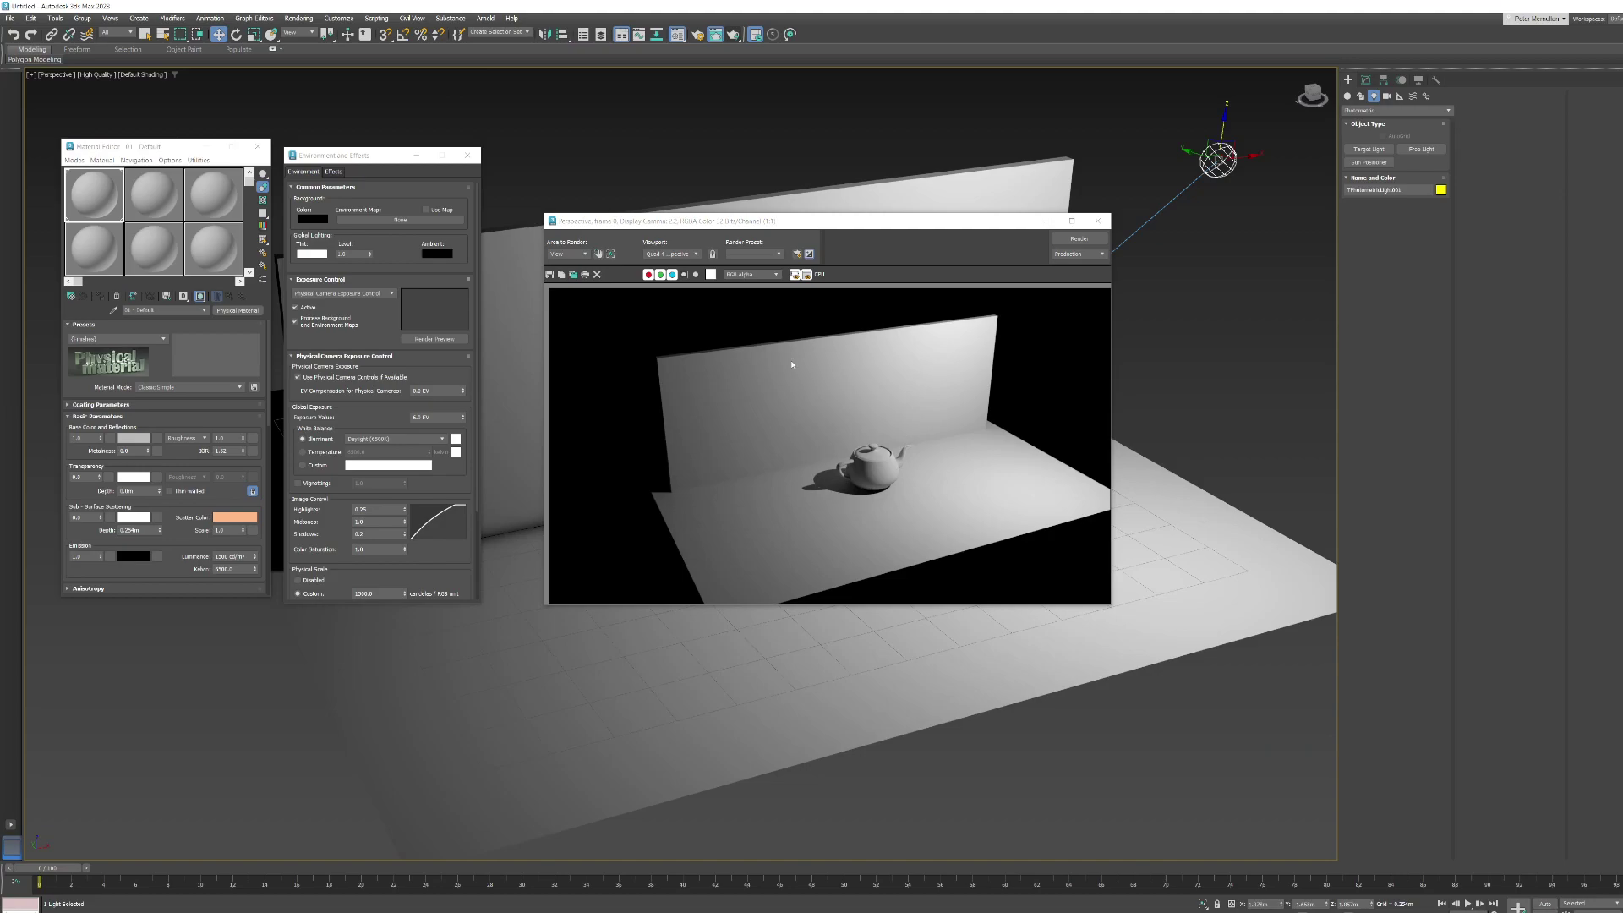
{"action": "left_click", "coordinate": [573, 275]}
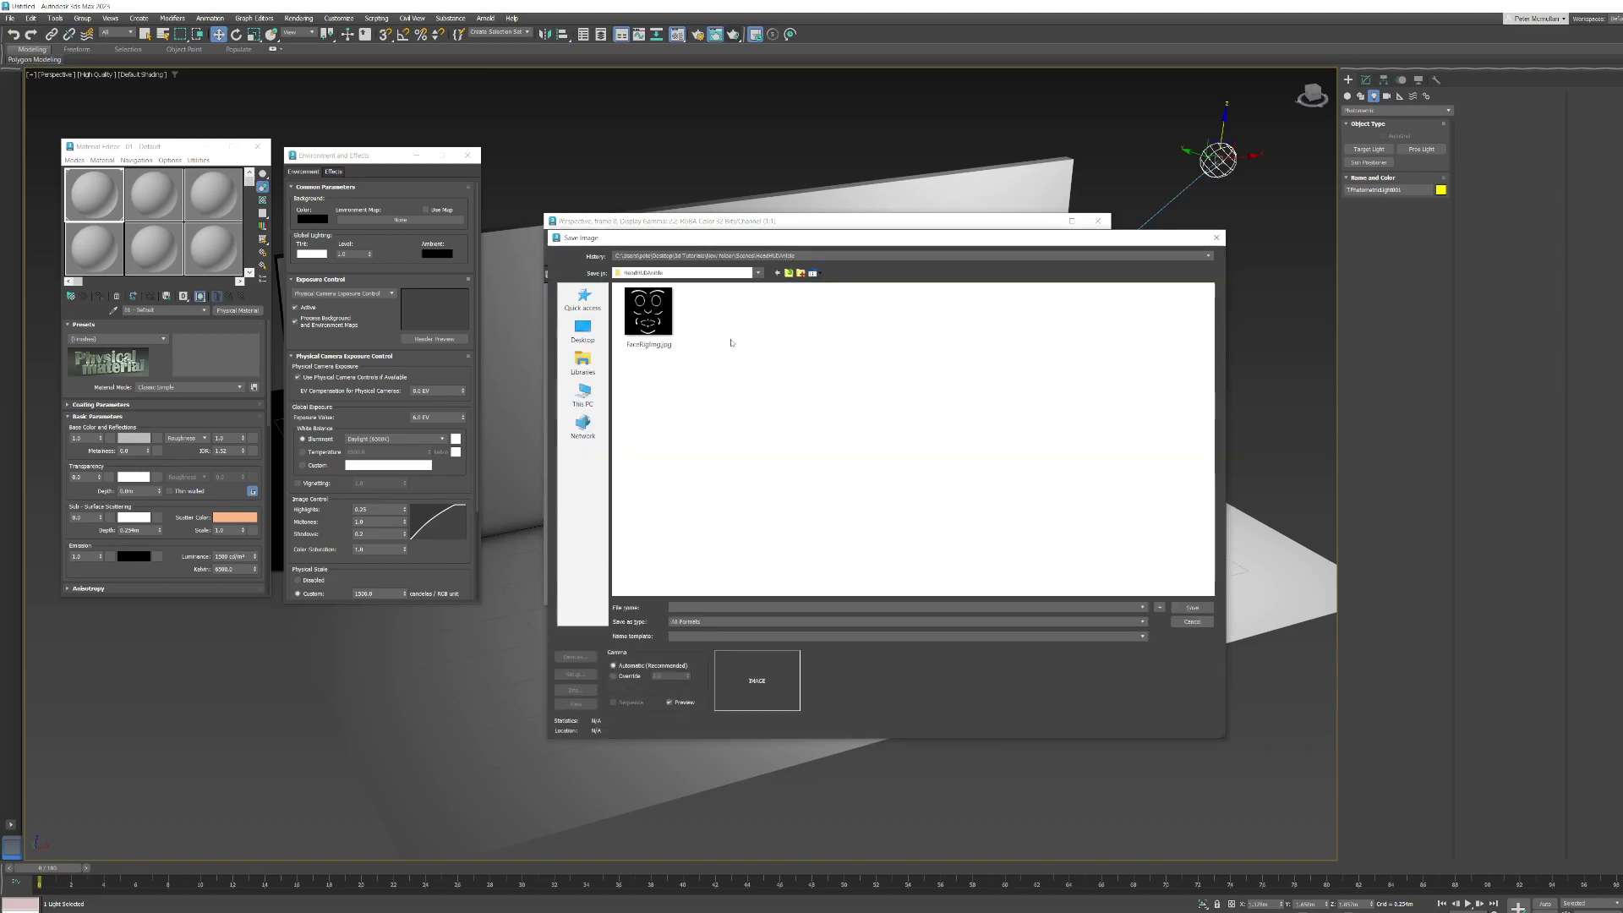
{"action": "left_click", "coordinate": [695, 624]}
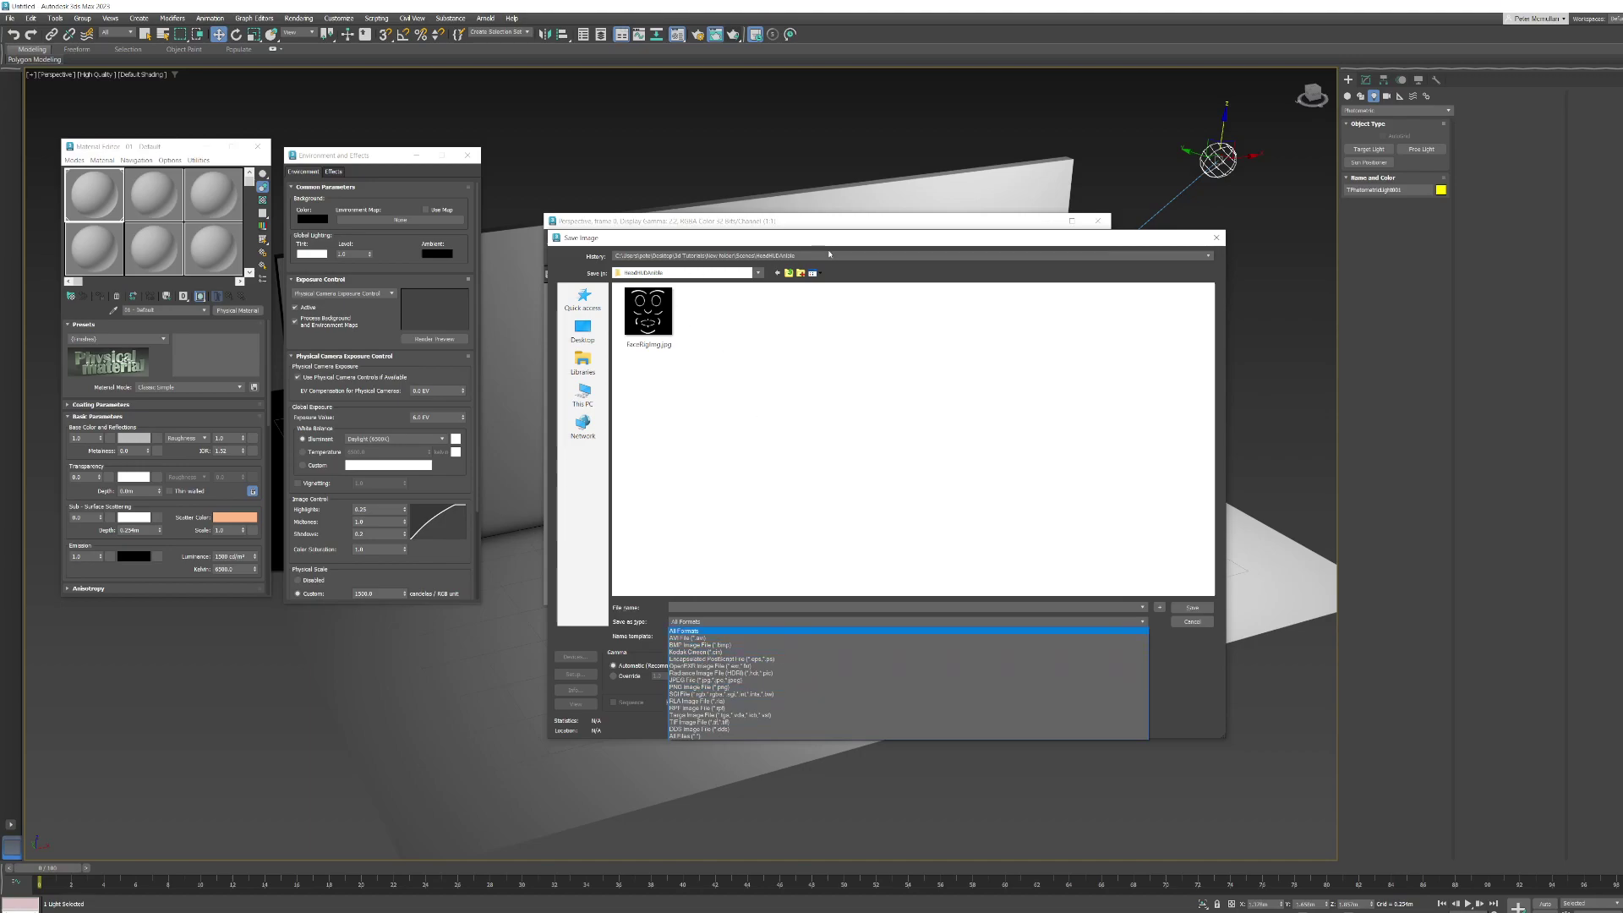
{"action": "left_click", "coordinate": [795, 263]}
{"action": "left_click_drag", "start_coordinate": [814, 240], "coordinate": [1043, 344]}
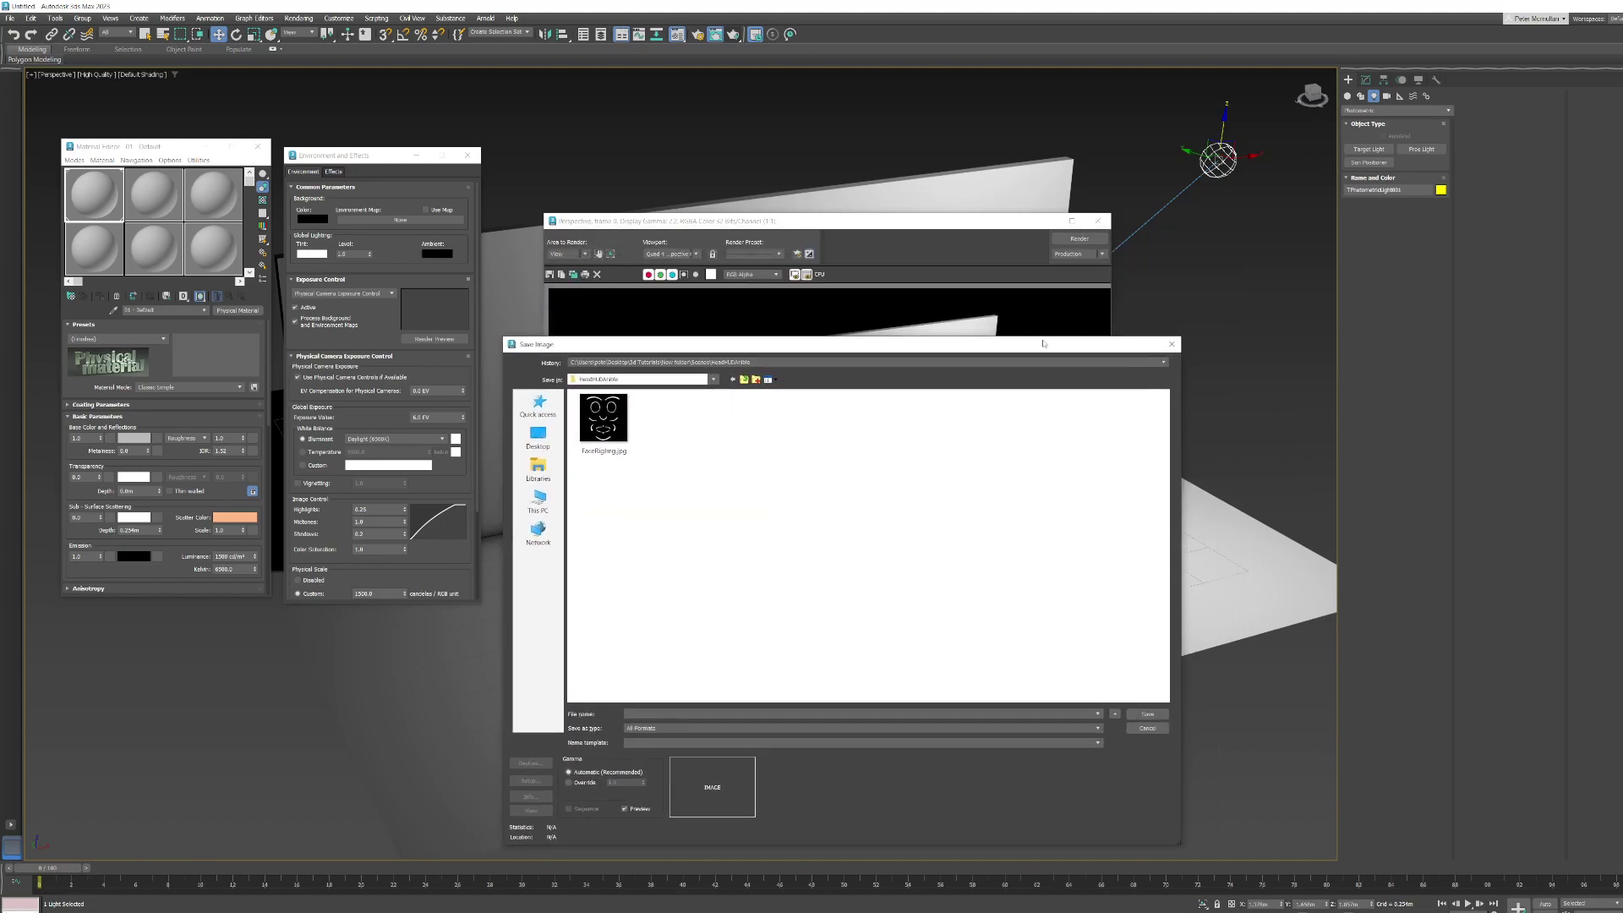
{"action": "left_click", "coordinate": [1170, 345]}
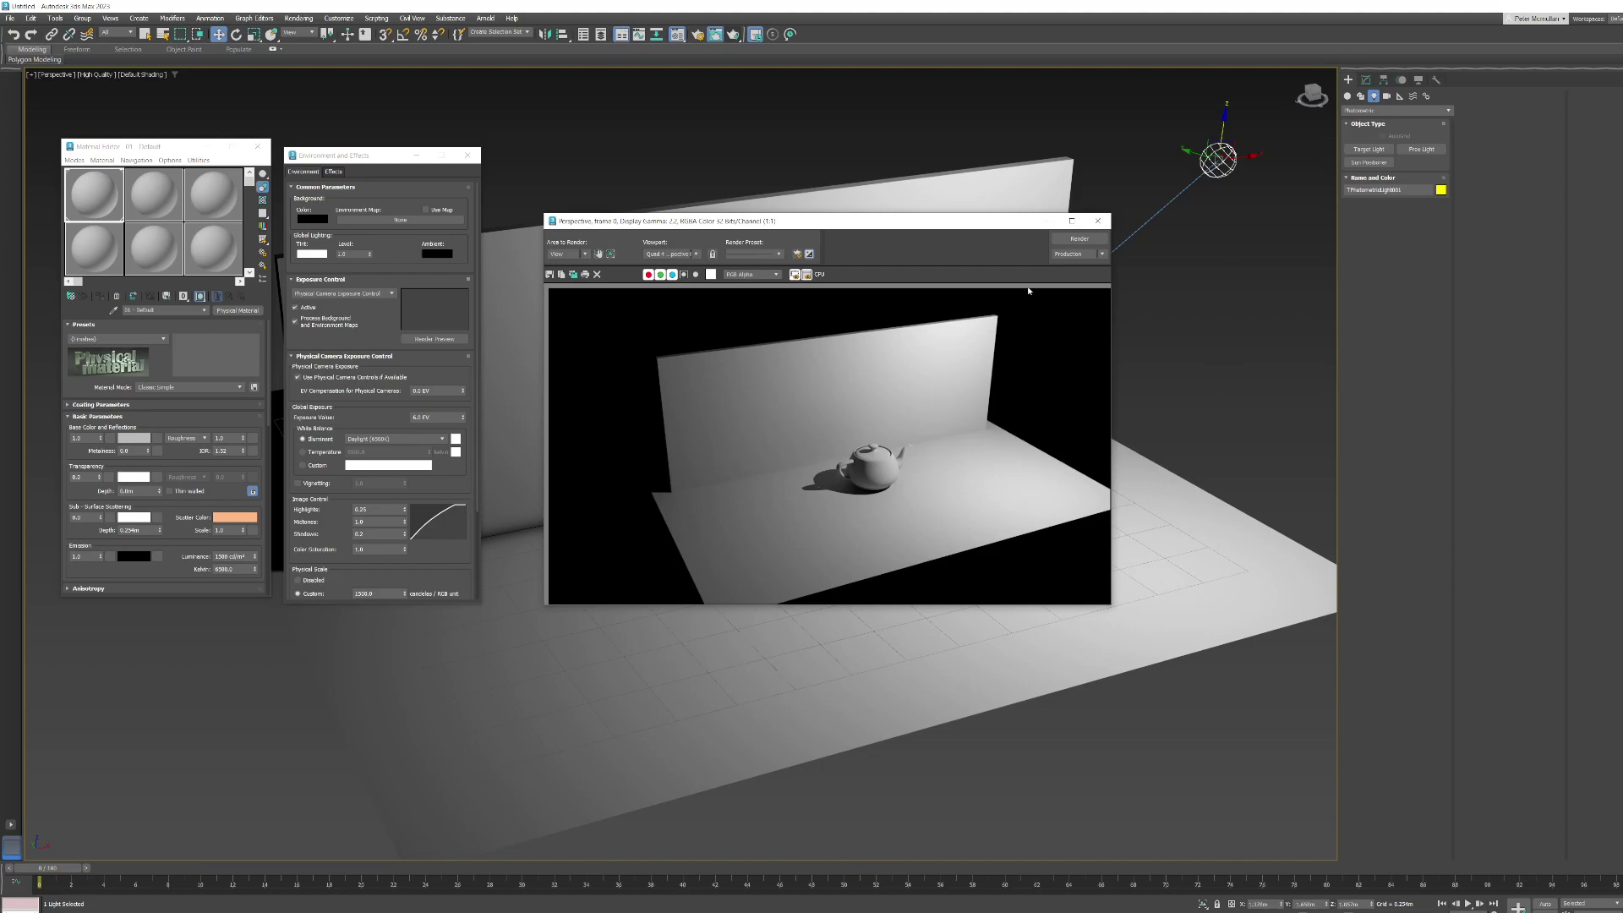
{"action": "left_click_drag", "start_coordinate": [1024, 231], "coordinate": [951, 195]}
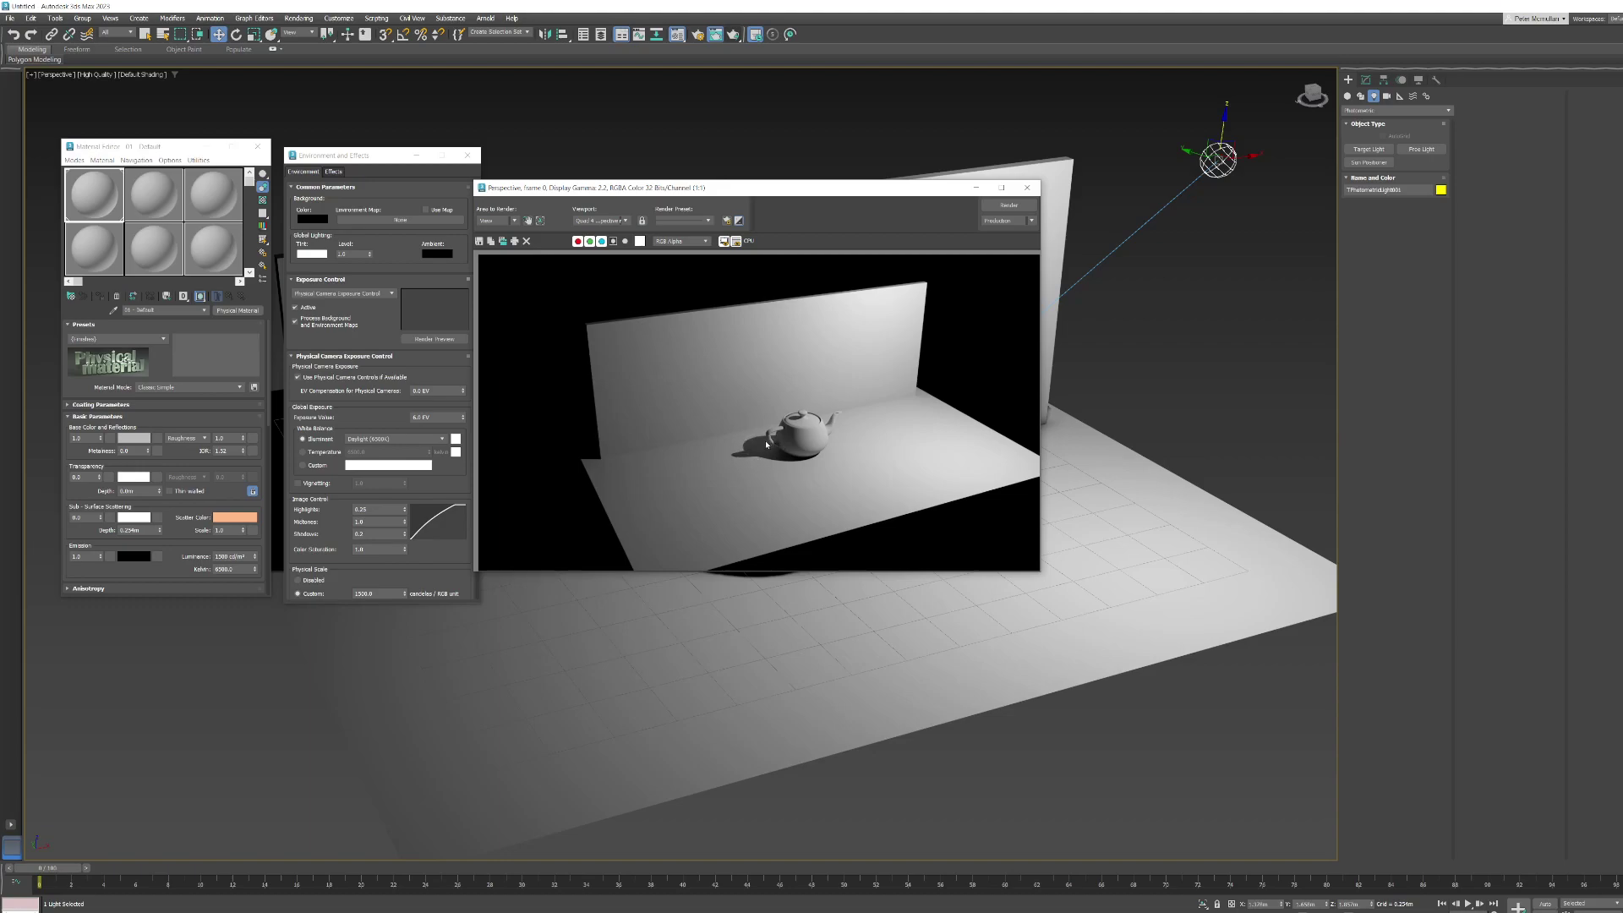
- Clone the rendered frame, set the copy aside, and show the Target Light's Modify parameters
{"action": "left_click_drag", "start_coordinate": [919, 194], "coordinate": [505, 457]}
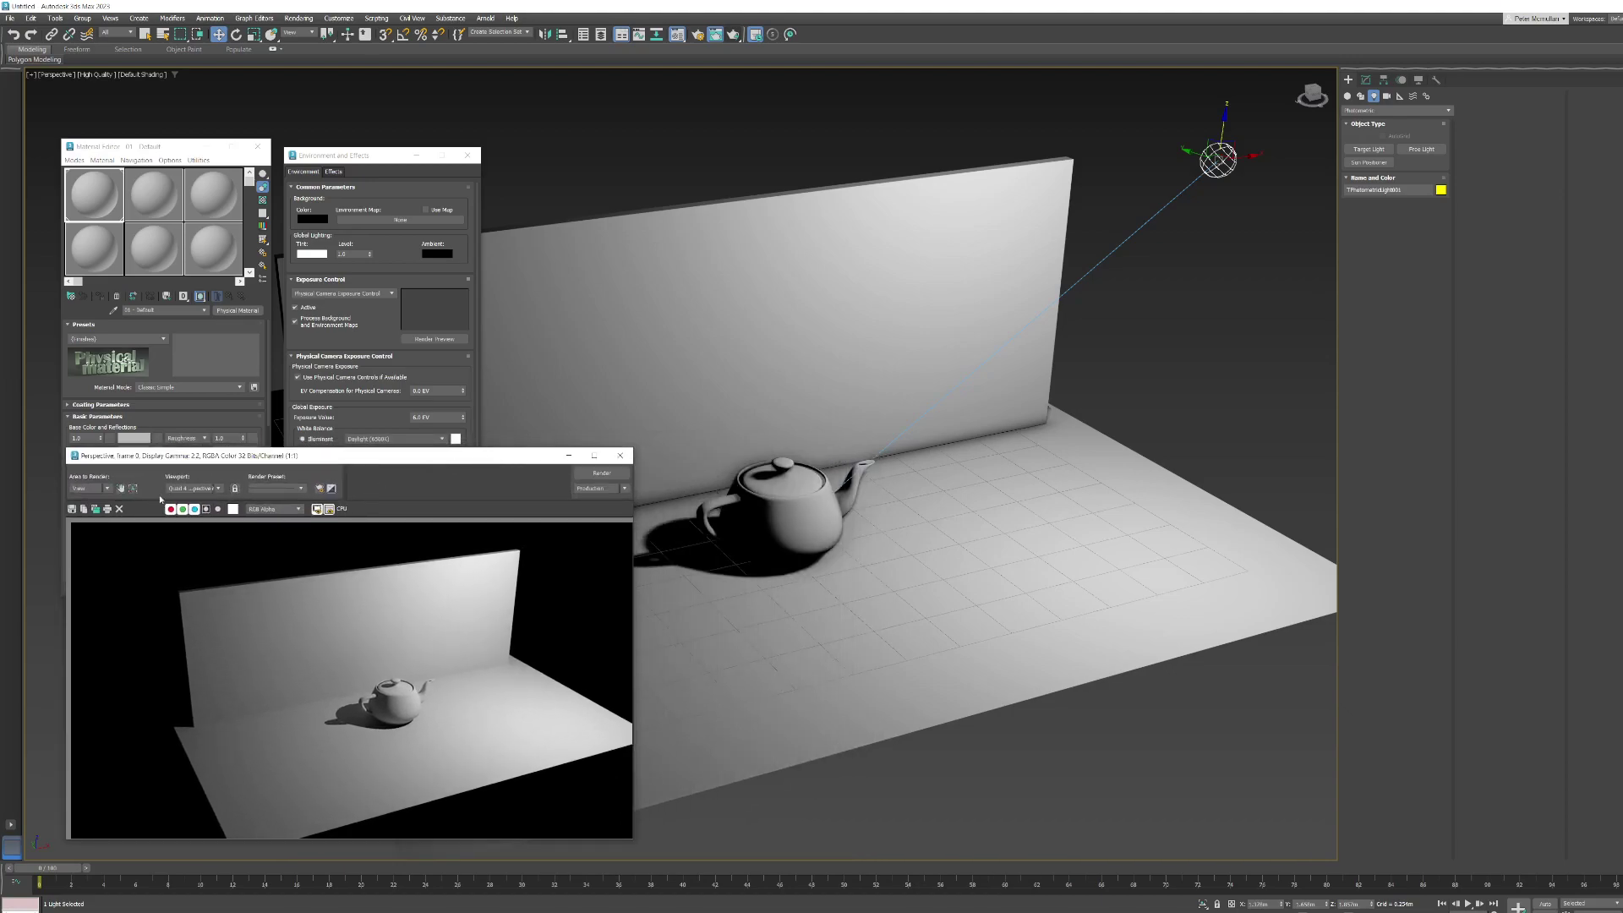
{"action": "left_click", "coordinate": [95, 511]}
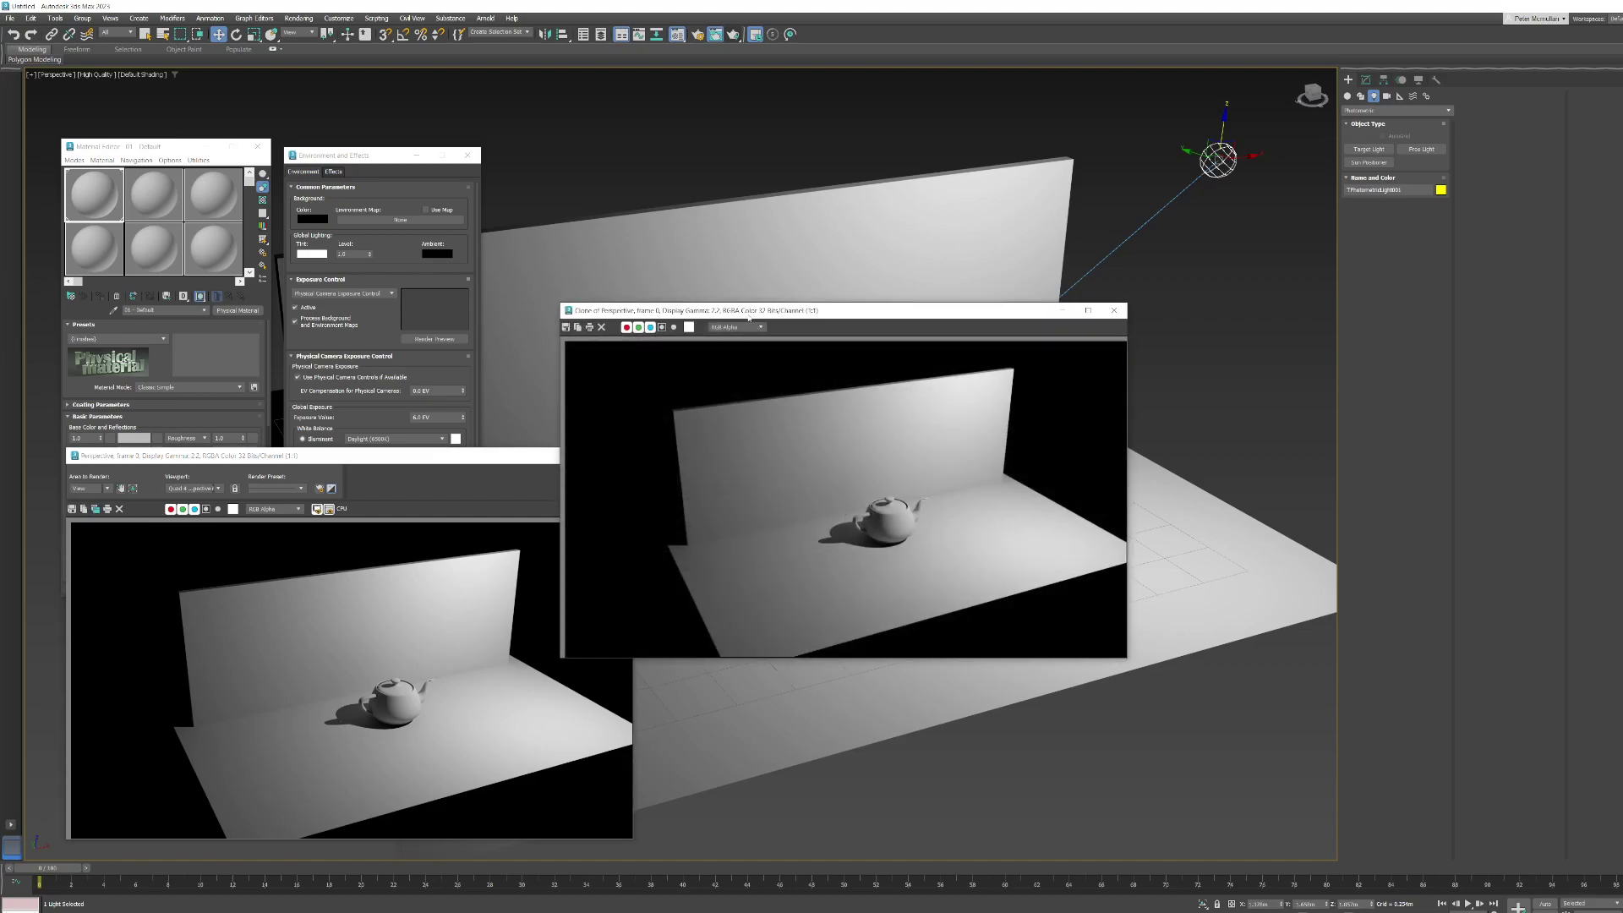
{"action": "mouse_move", "coordinate": [750, 313]}
{"action": "left_mouse_down"}
{"action": "mouse_move", "coordinate": [950, 519]}
{"action": "mouse_move", "coordinate": [923, 590]}
{"action": "left_mouse_up"}
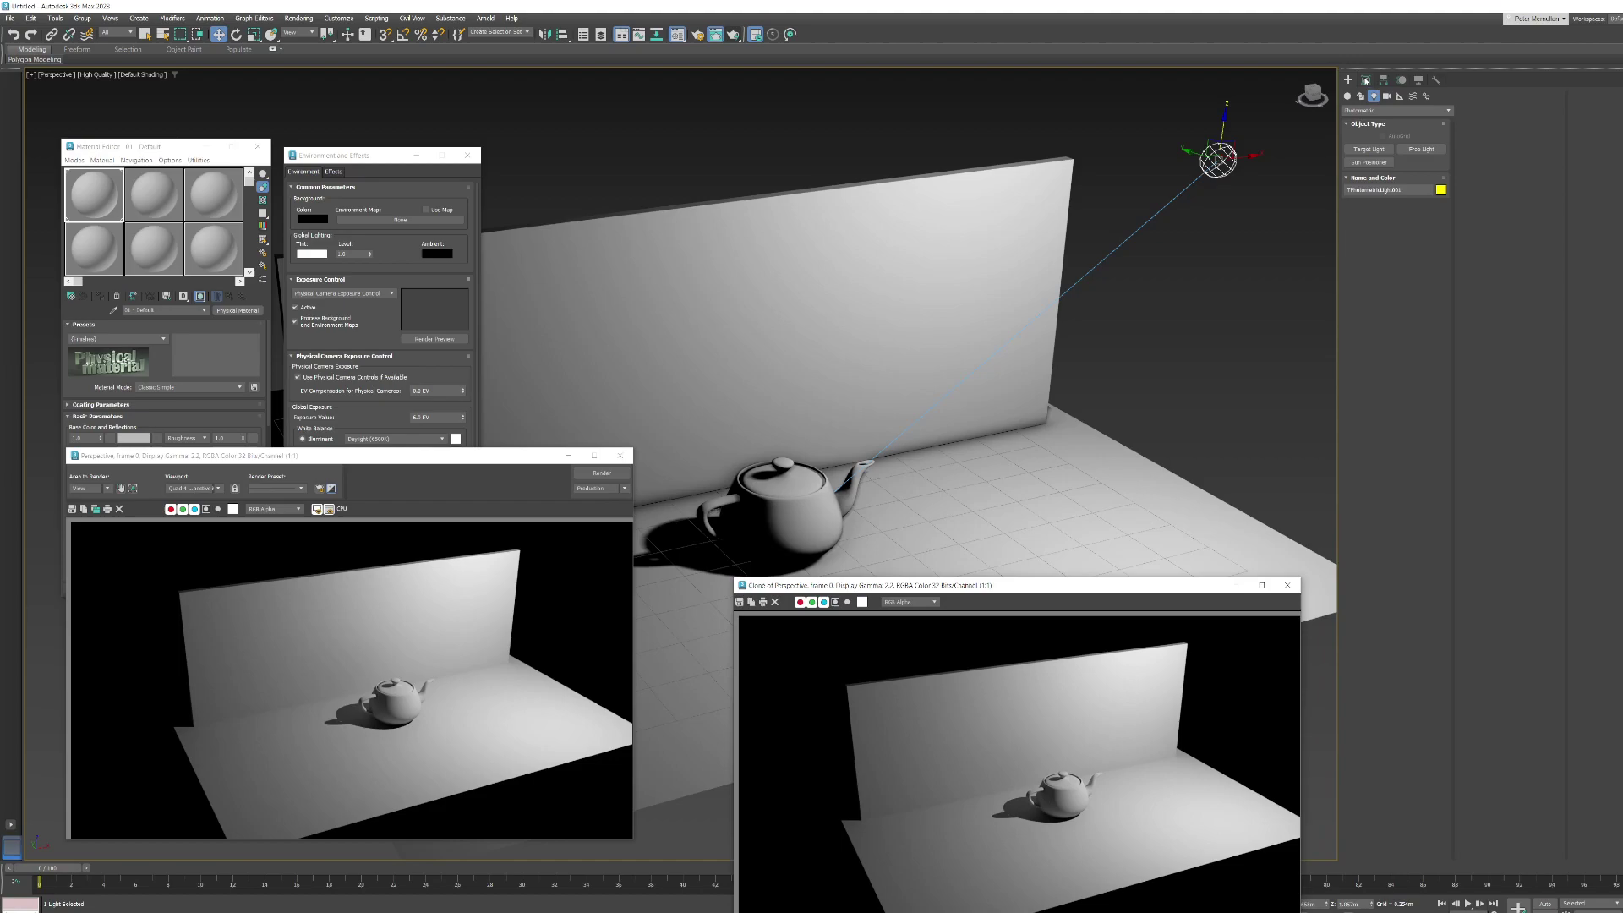
{"action": "left_click", "coordinate": [1365, 80]}
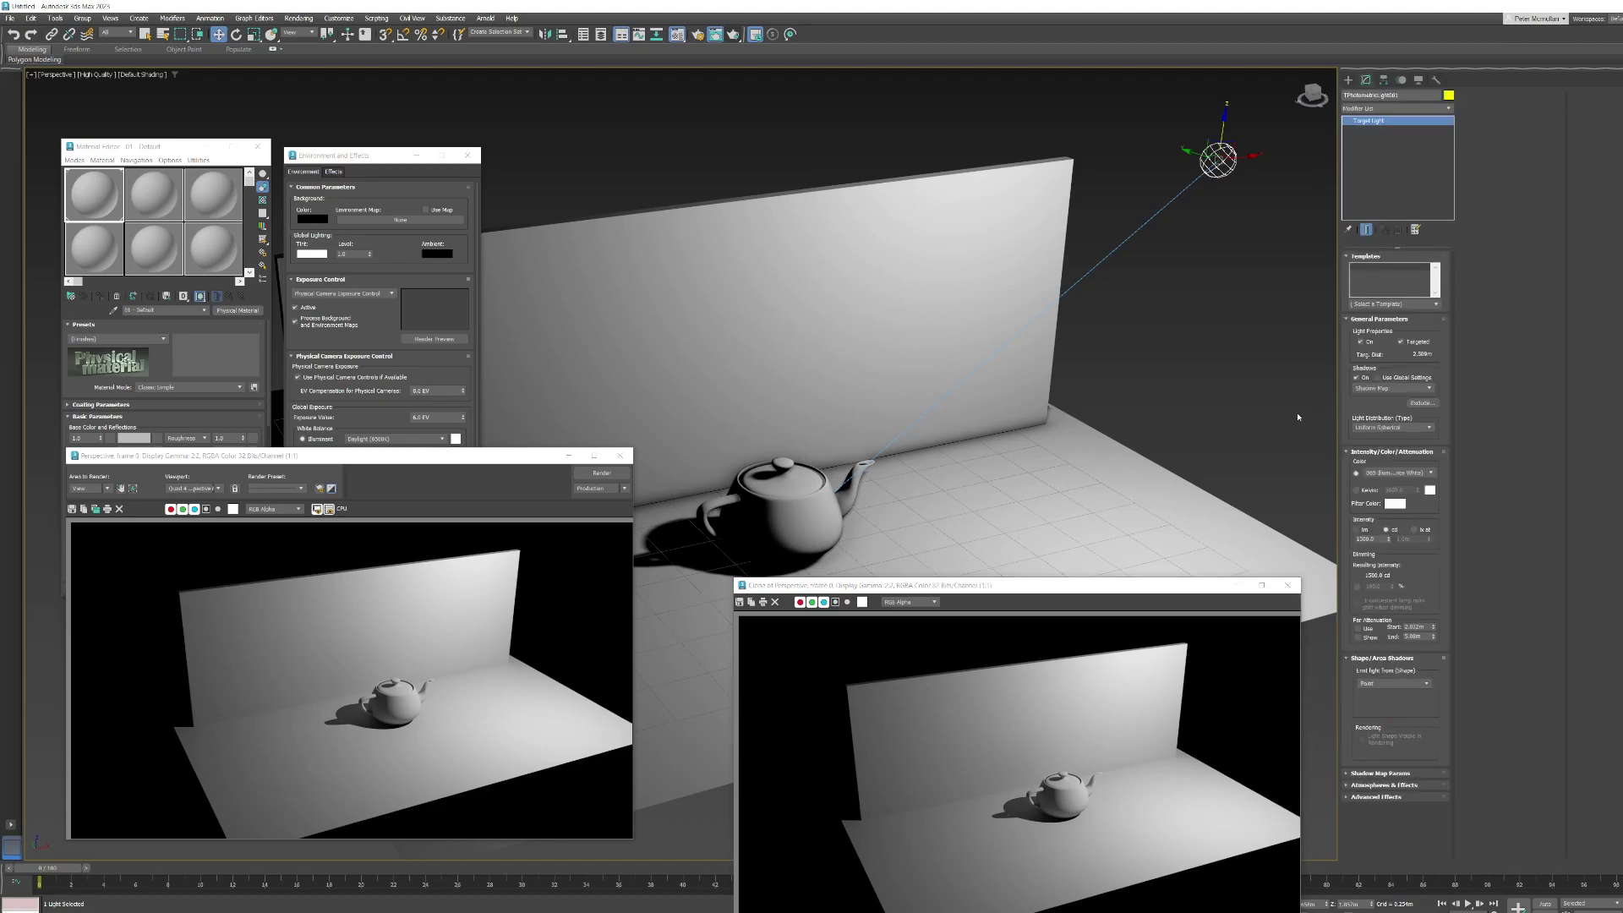
- Set the light intensity to 3000 cd and re-render beside the cloned render for comparison
{"action": "left_click_drag", "start_coordinate": [1188, 590], "coordinate": [1202, 549]}
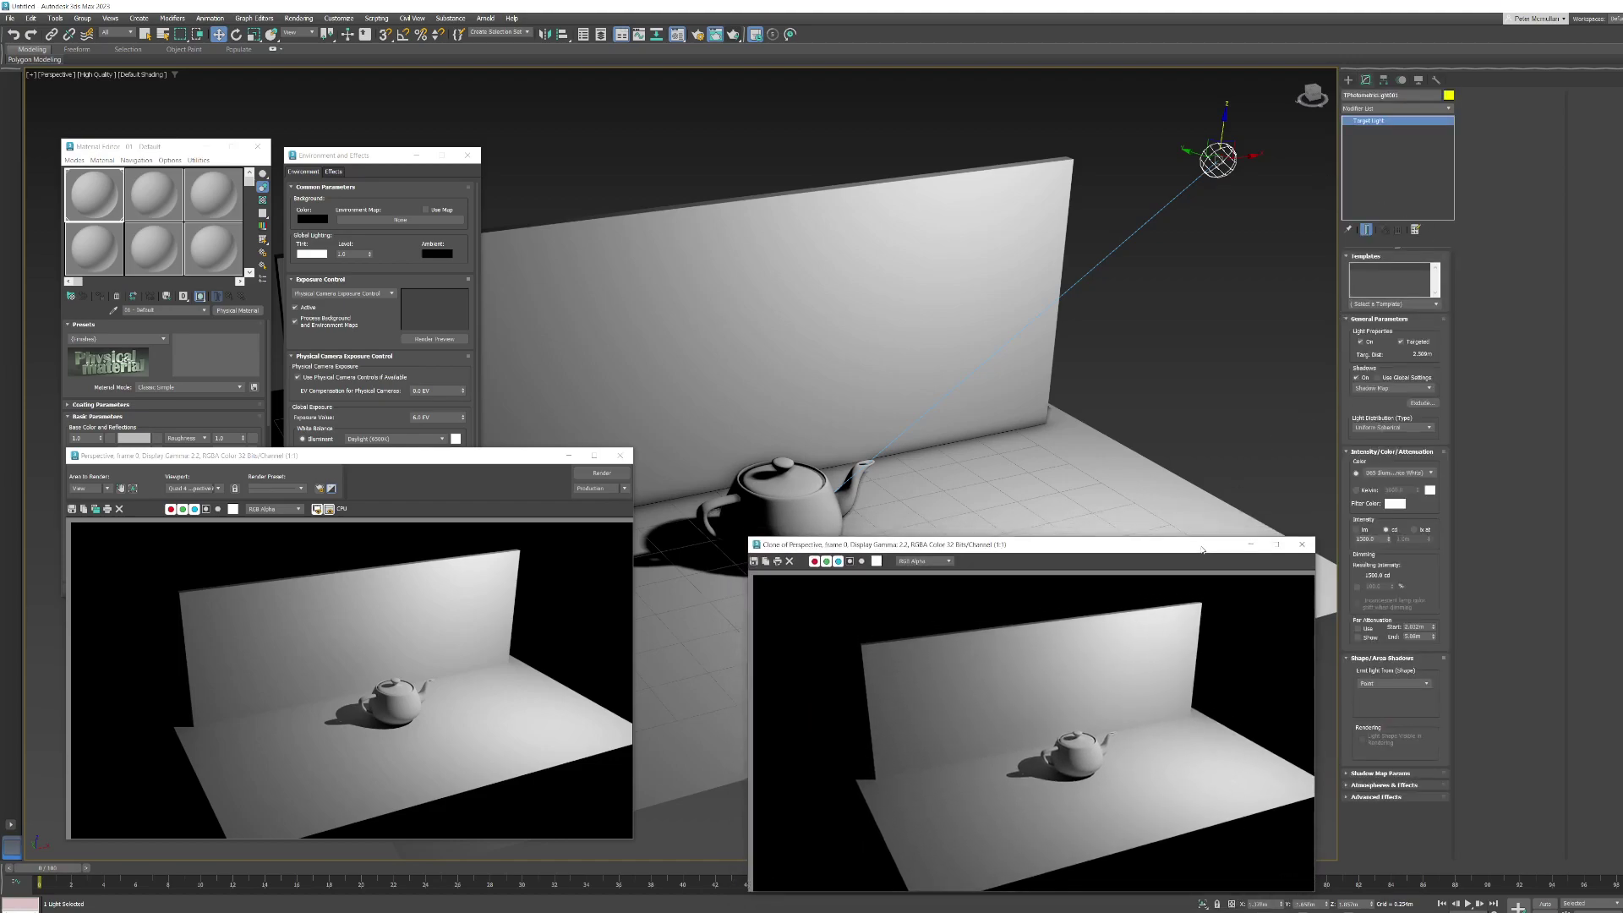
{"action": "left_click", "coordinate": [1378, 539]}
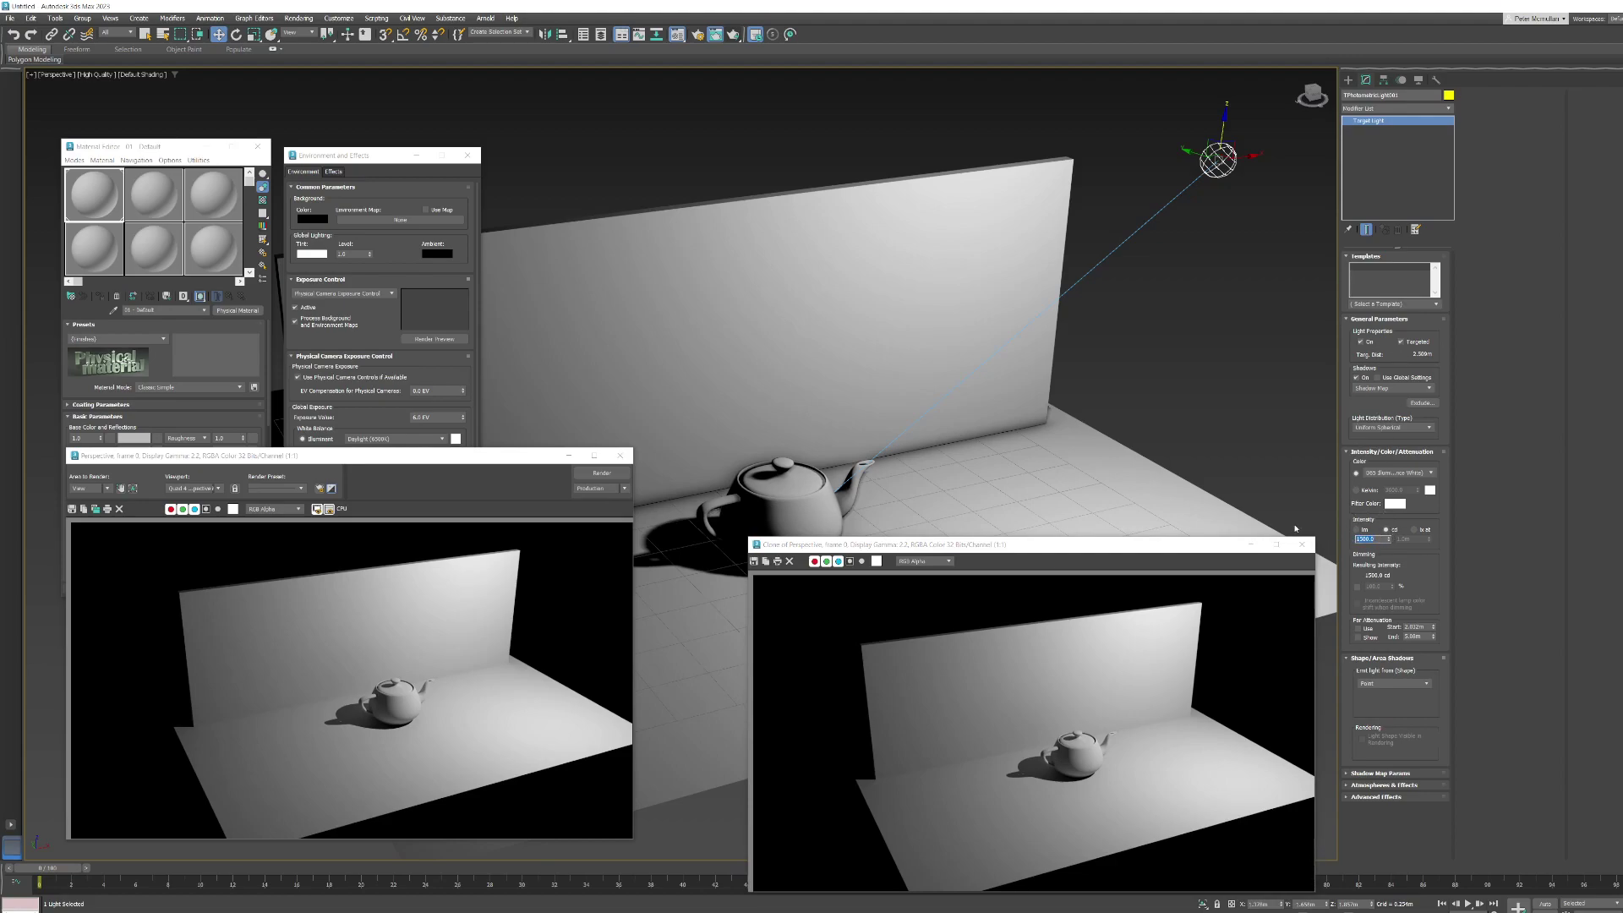
{"action": "type", "text": "30"}
{"action": "key", "text": "Return"}
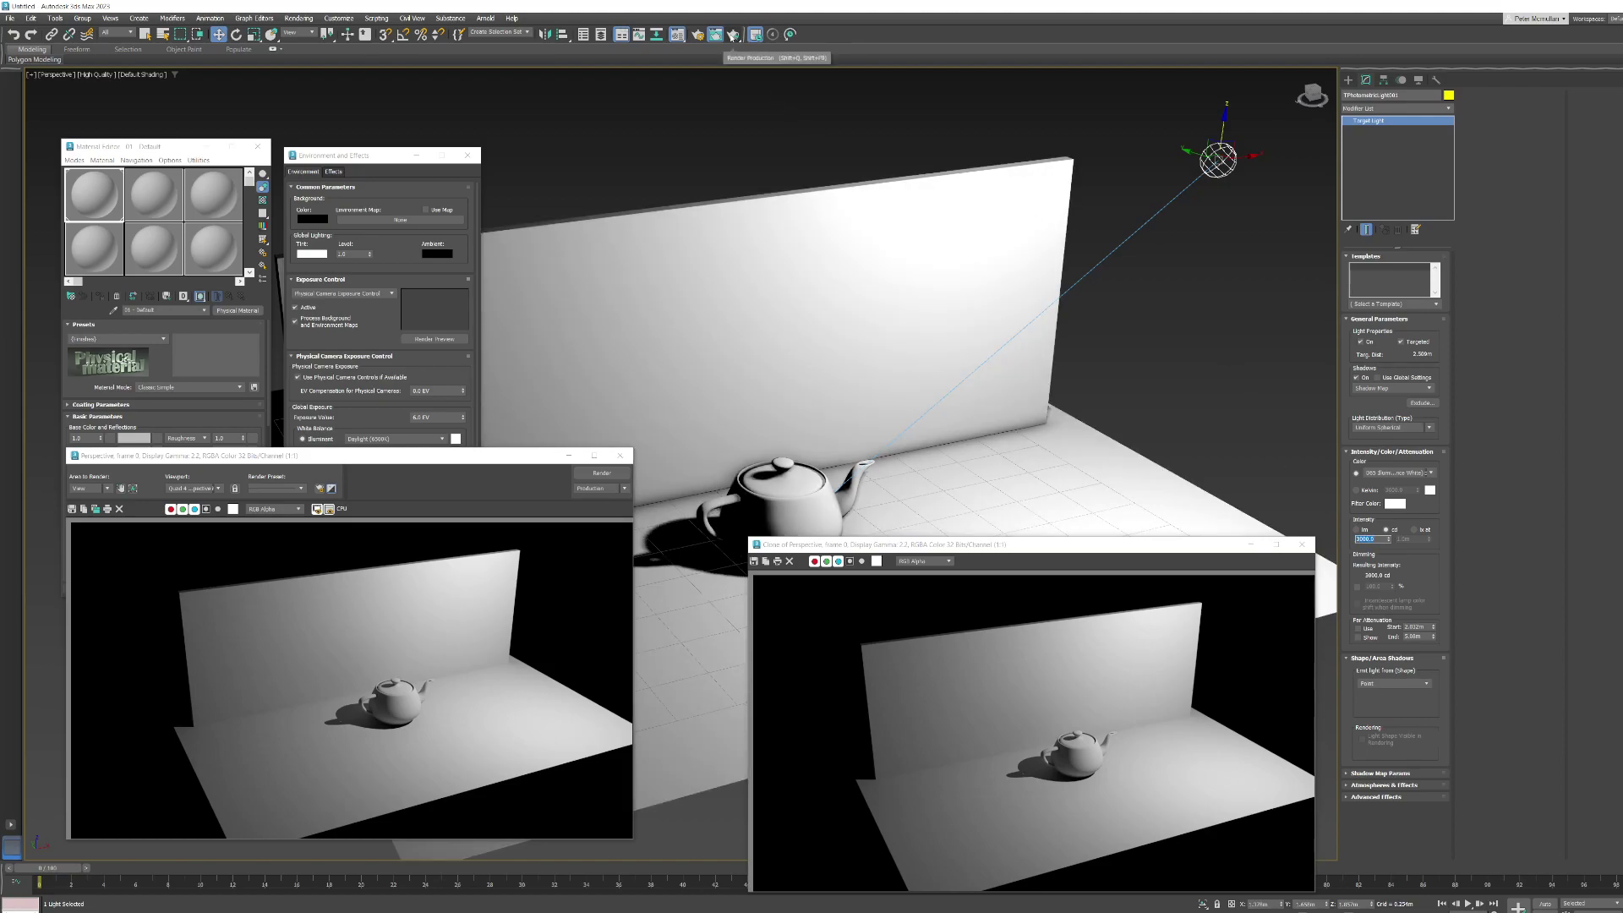
{"action": "left_click", "coordinate": [734, 34]}
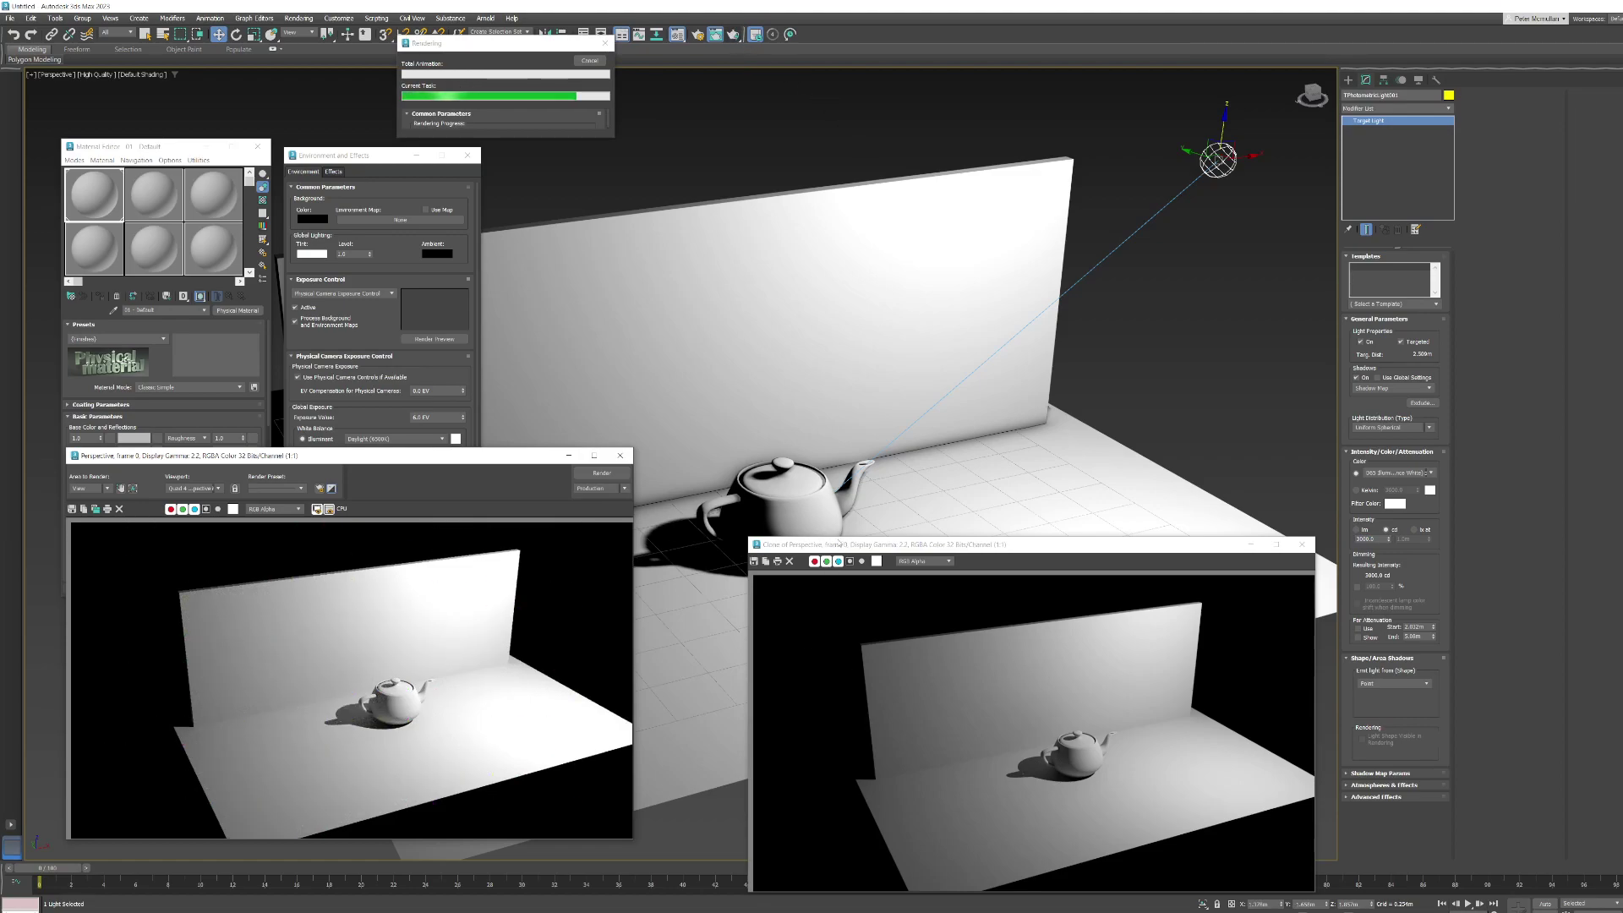
{"action": "left_click_drag", "start_coordinate": [820, 549], "coordinate": [735, 478]}
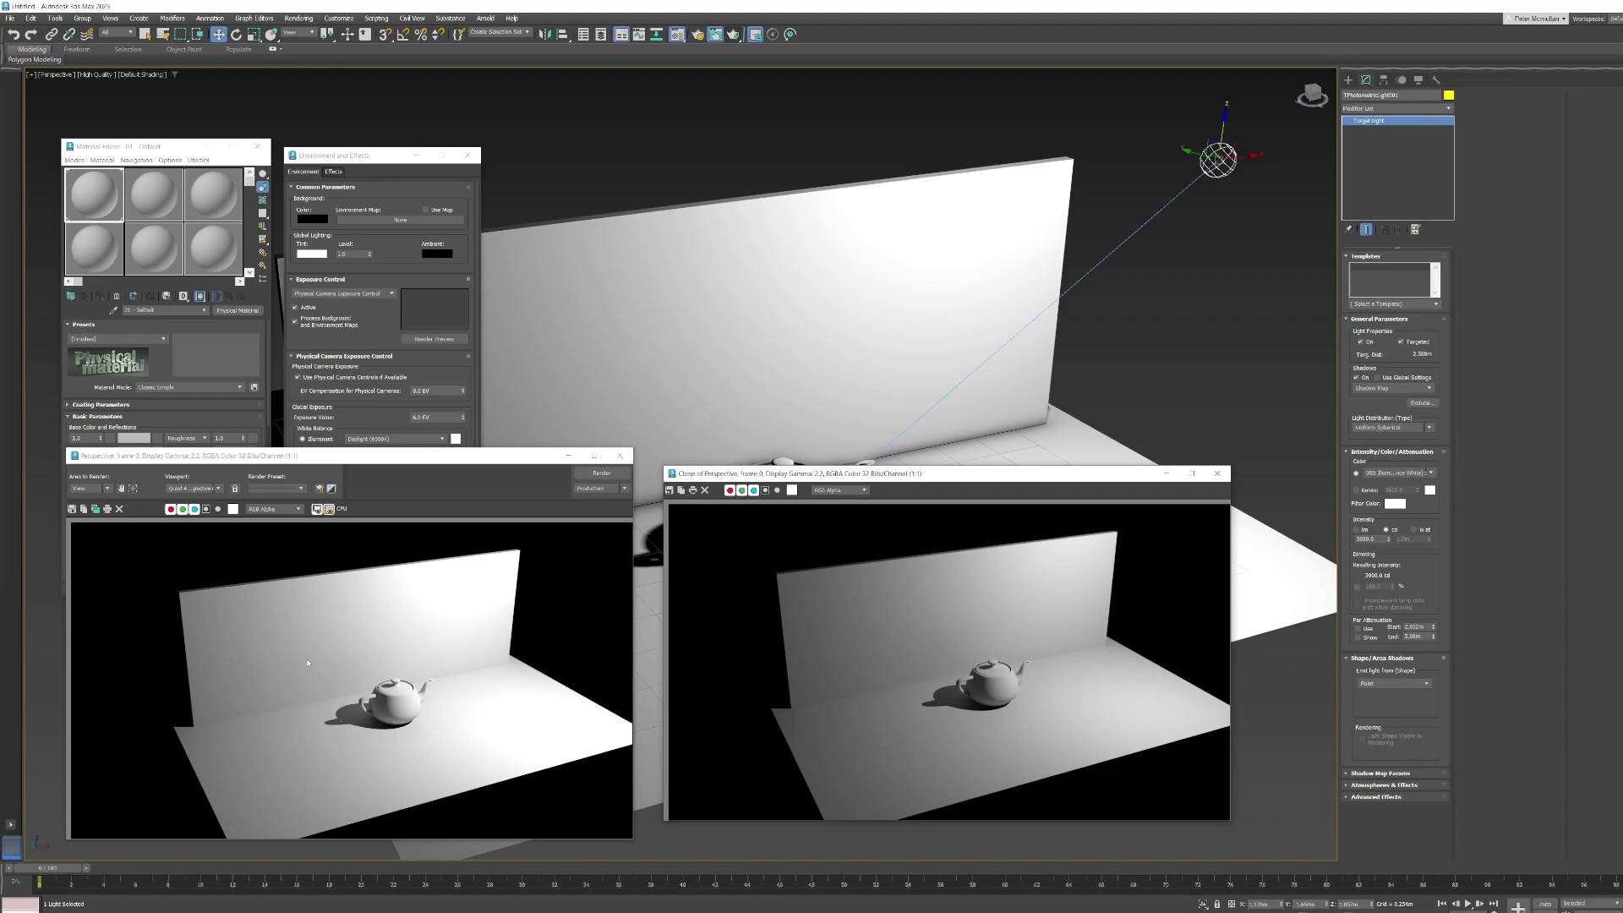
{"action": "mouse_move", "coordinate": [1030, 478]}
{"action": "left_mouse_down"}
{"action": "mouse_move", "coordinate": [1108, 595]}
{"action": "mouse_move", "coordinate": [1092, 591]}
{"action": "left_mouse_up"}
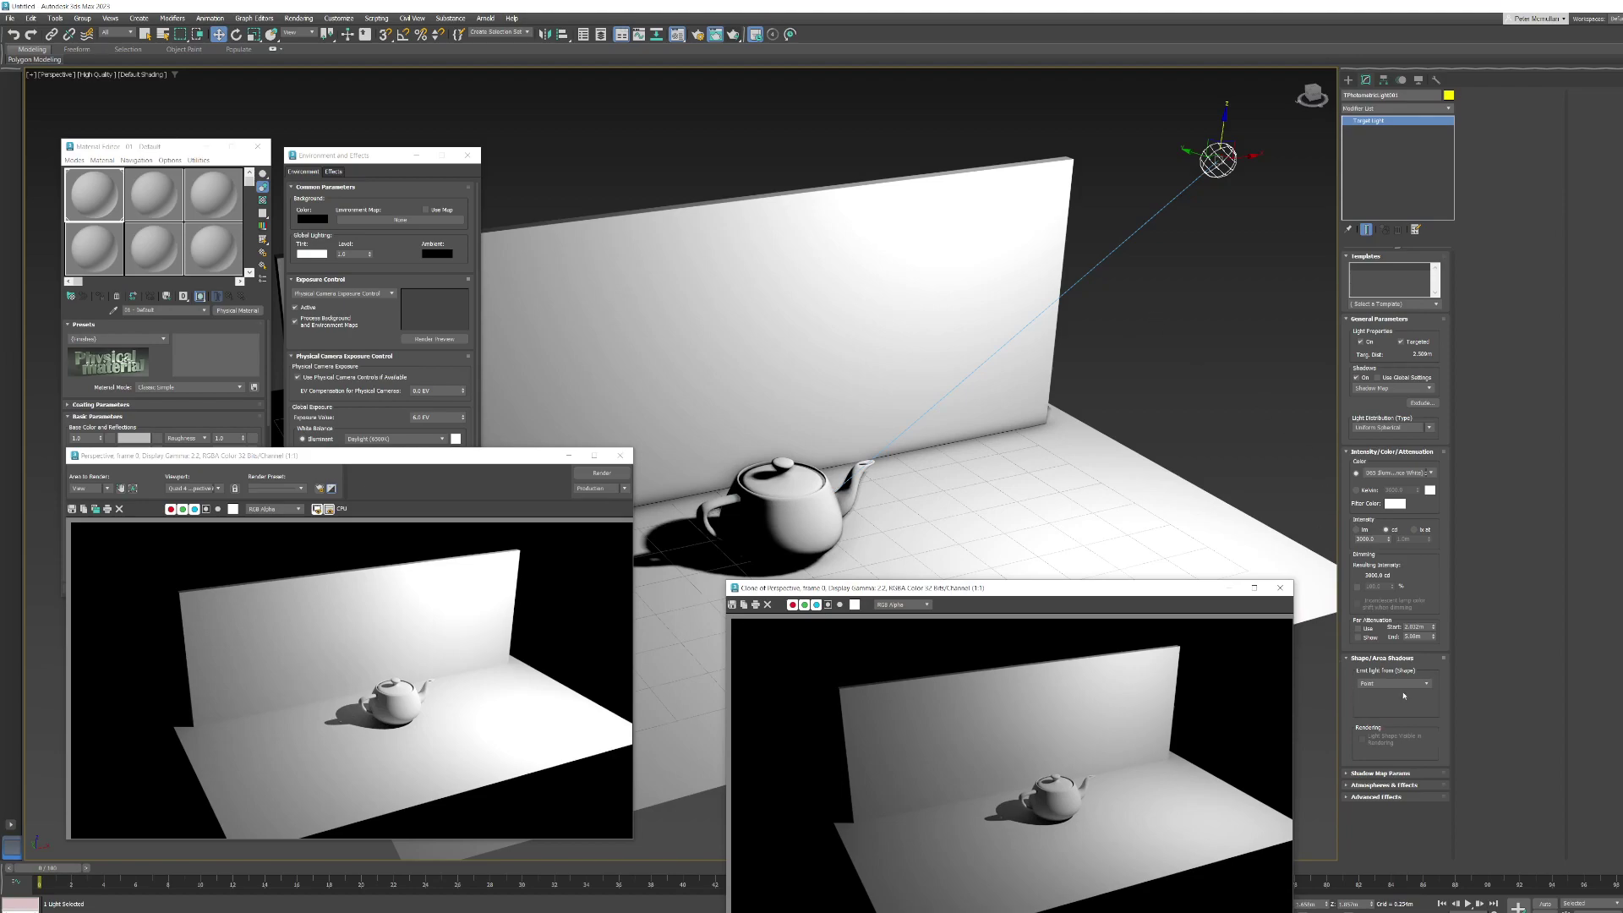
- Make the light emit from a Rectangle shape and re-render to compare with the clone
{"action": "left_click", "coordinate": [1366, 82]}
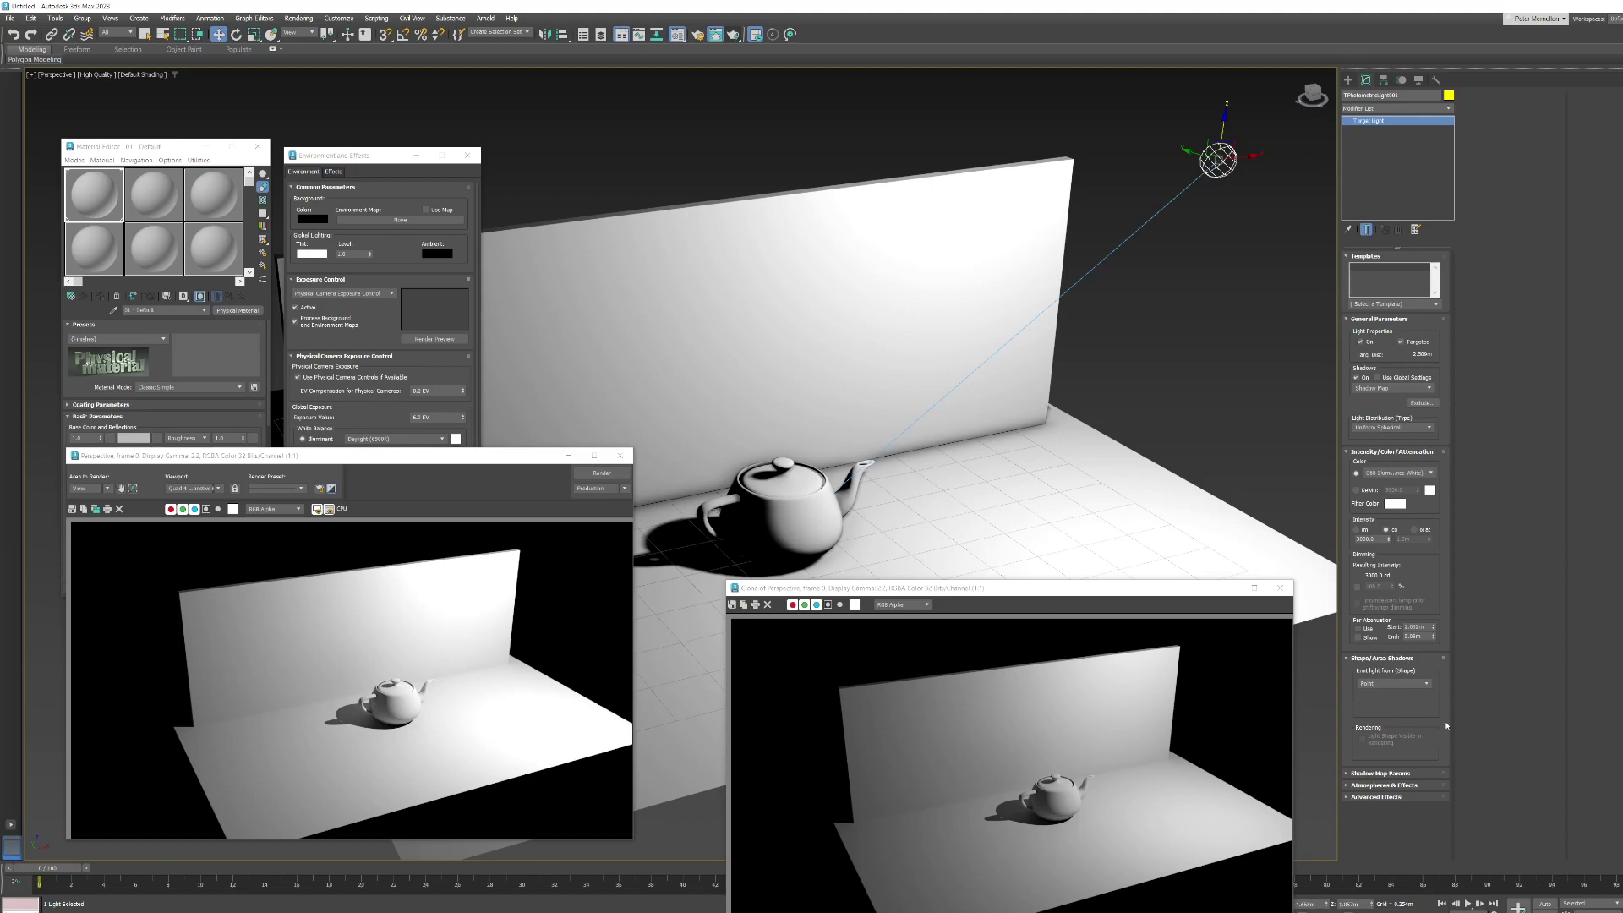
{"action": "left_click", "coordinate": [1383, 683]}
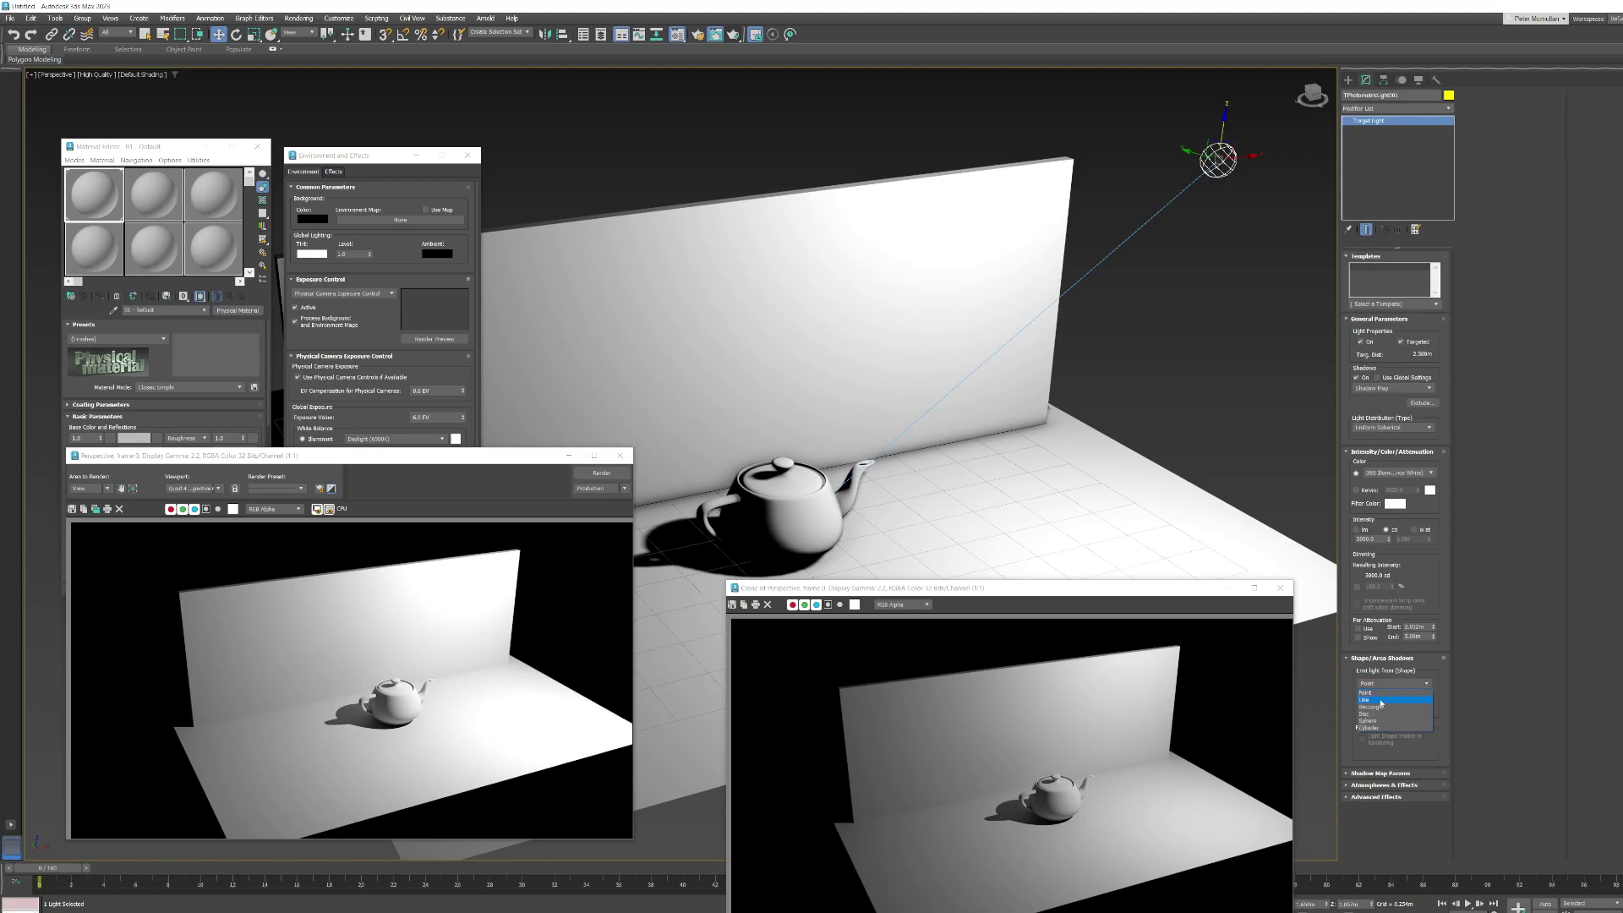
{"action": "left_click", "coordinate": [1371, 708]}
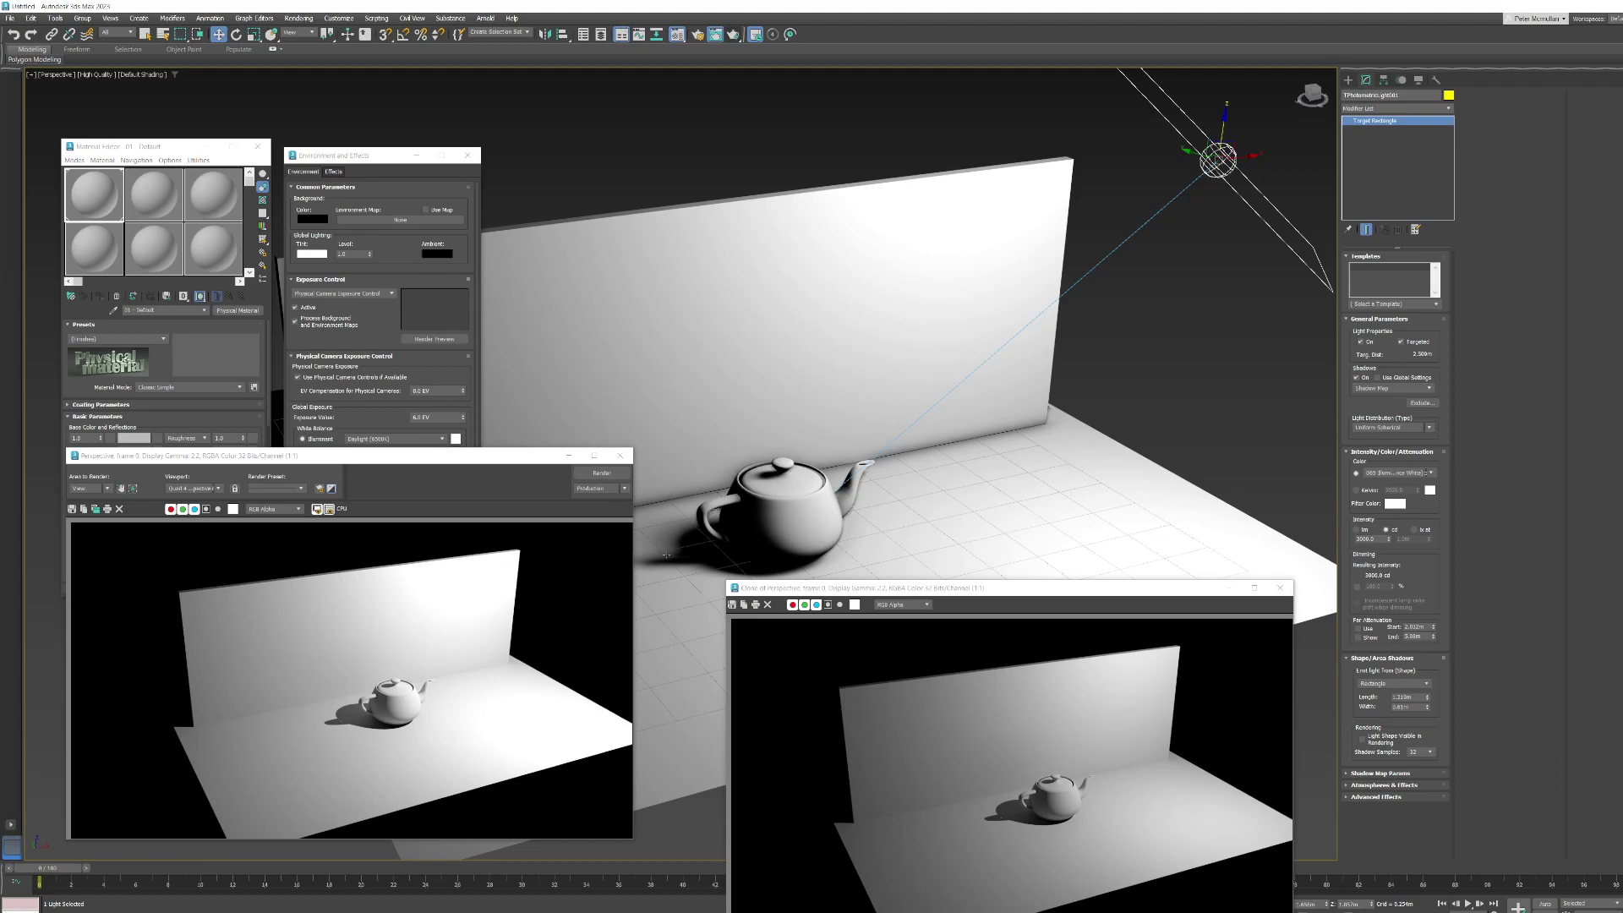
{"action": "left_click", "coordinate": [600, 473]}
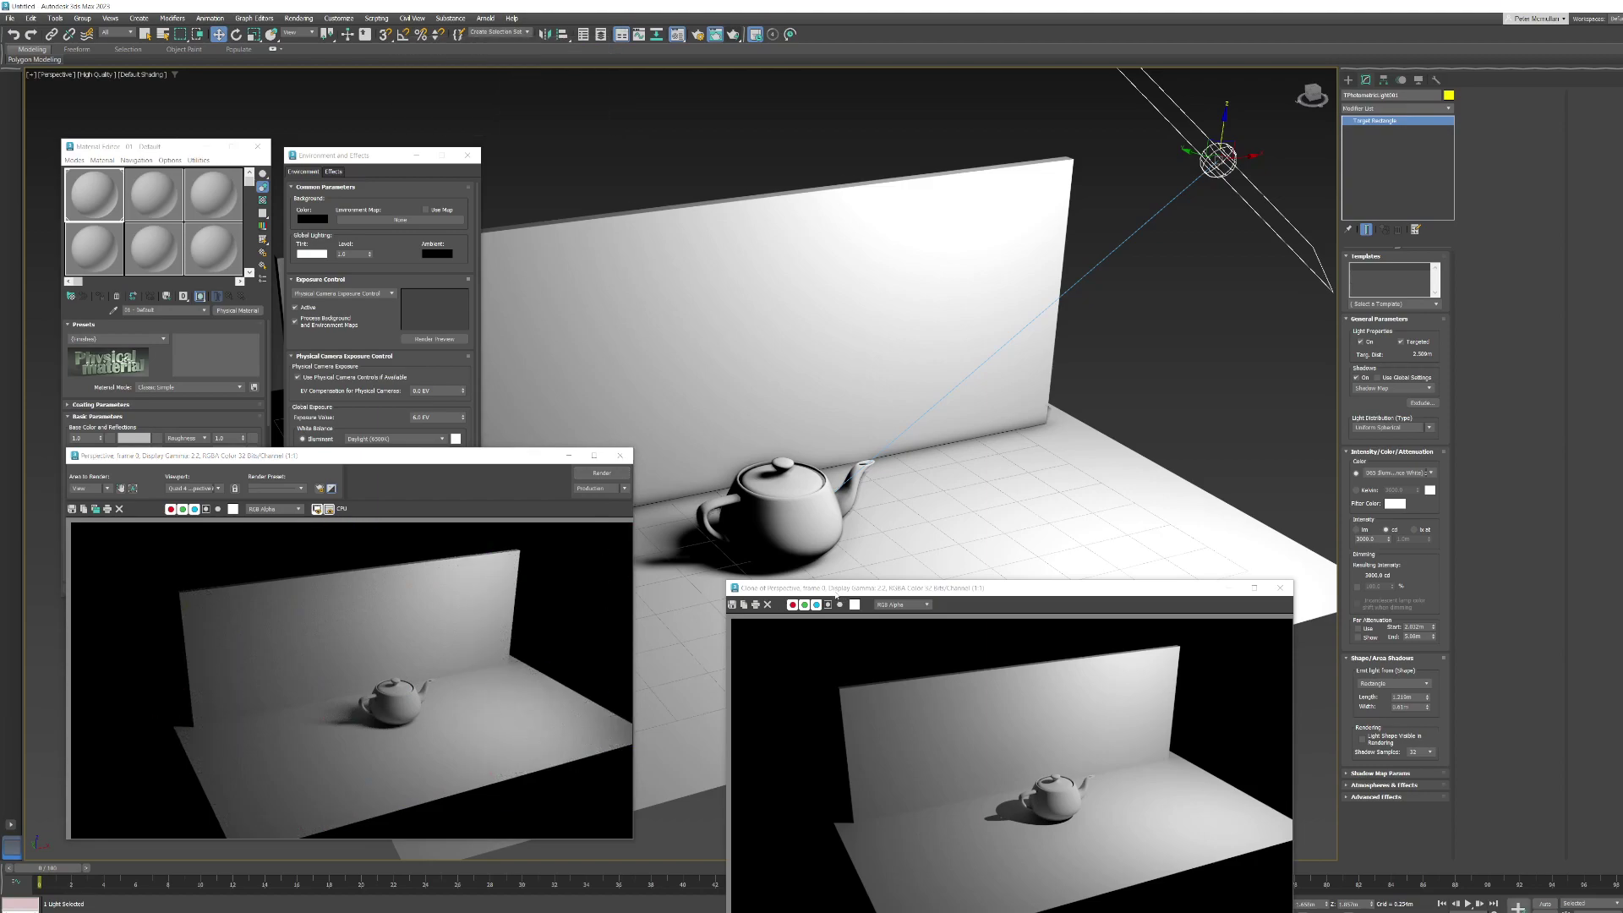
{"action": "left_click_drag", "start_coordinate": [816, 594], "coordinate": [736, 488]}
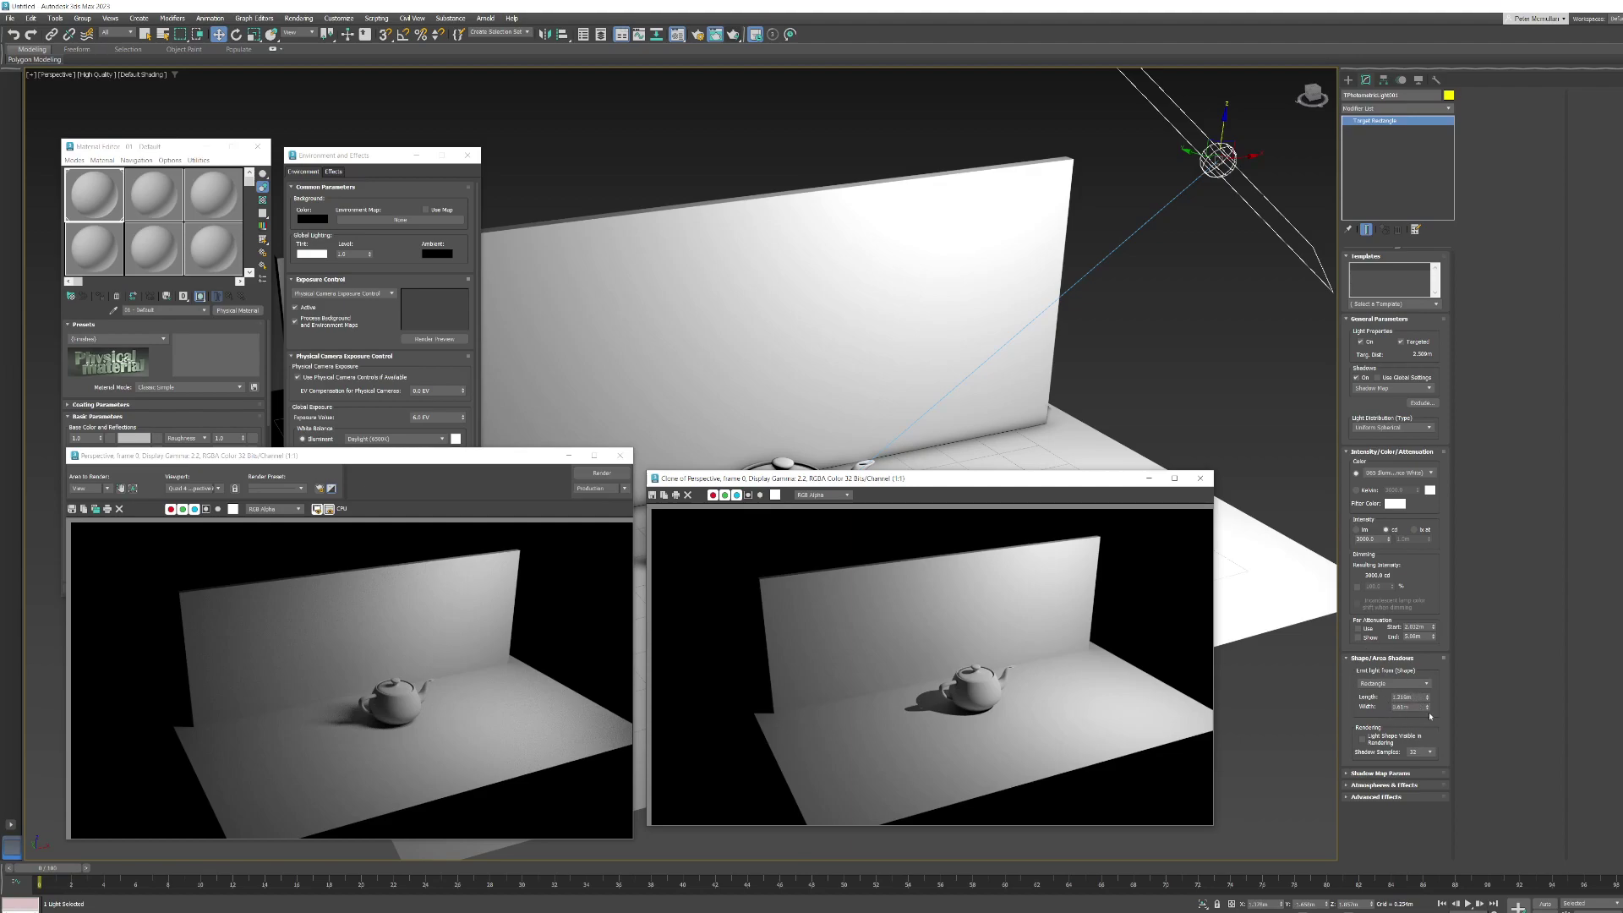
- Widen, then shrink, the rectangular light's width and length, re-rendering after each change
{"action": "left_click_drag", "start_coordinate": [1428, 708], "coordinate": [1427, 470]}
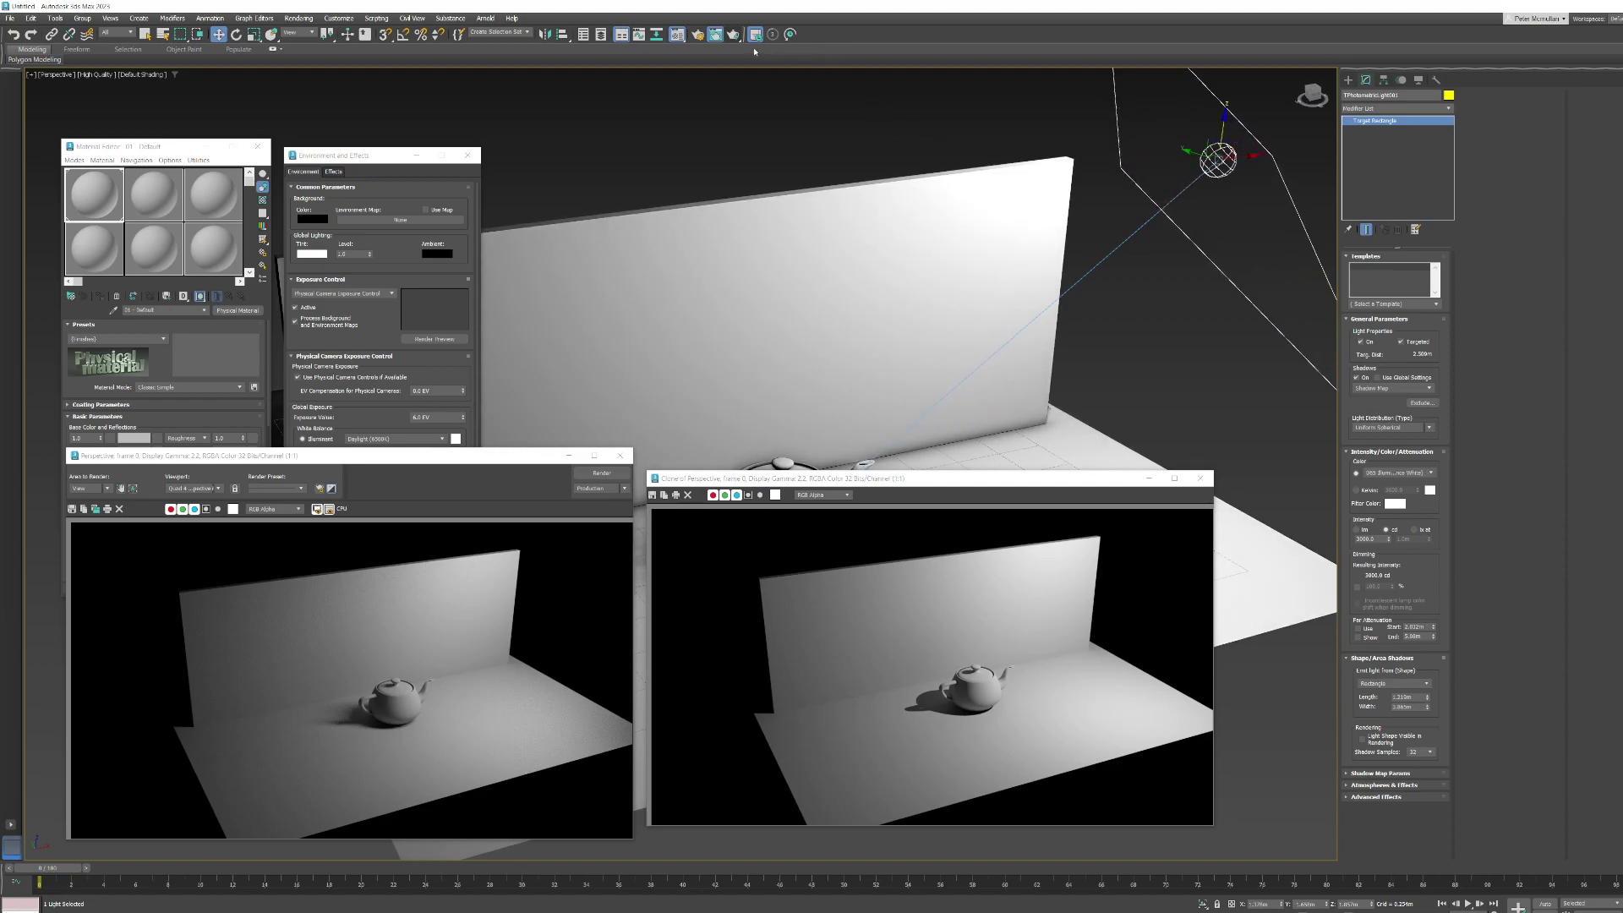
{"action": "key", "text": "shift+q"}
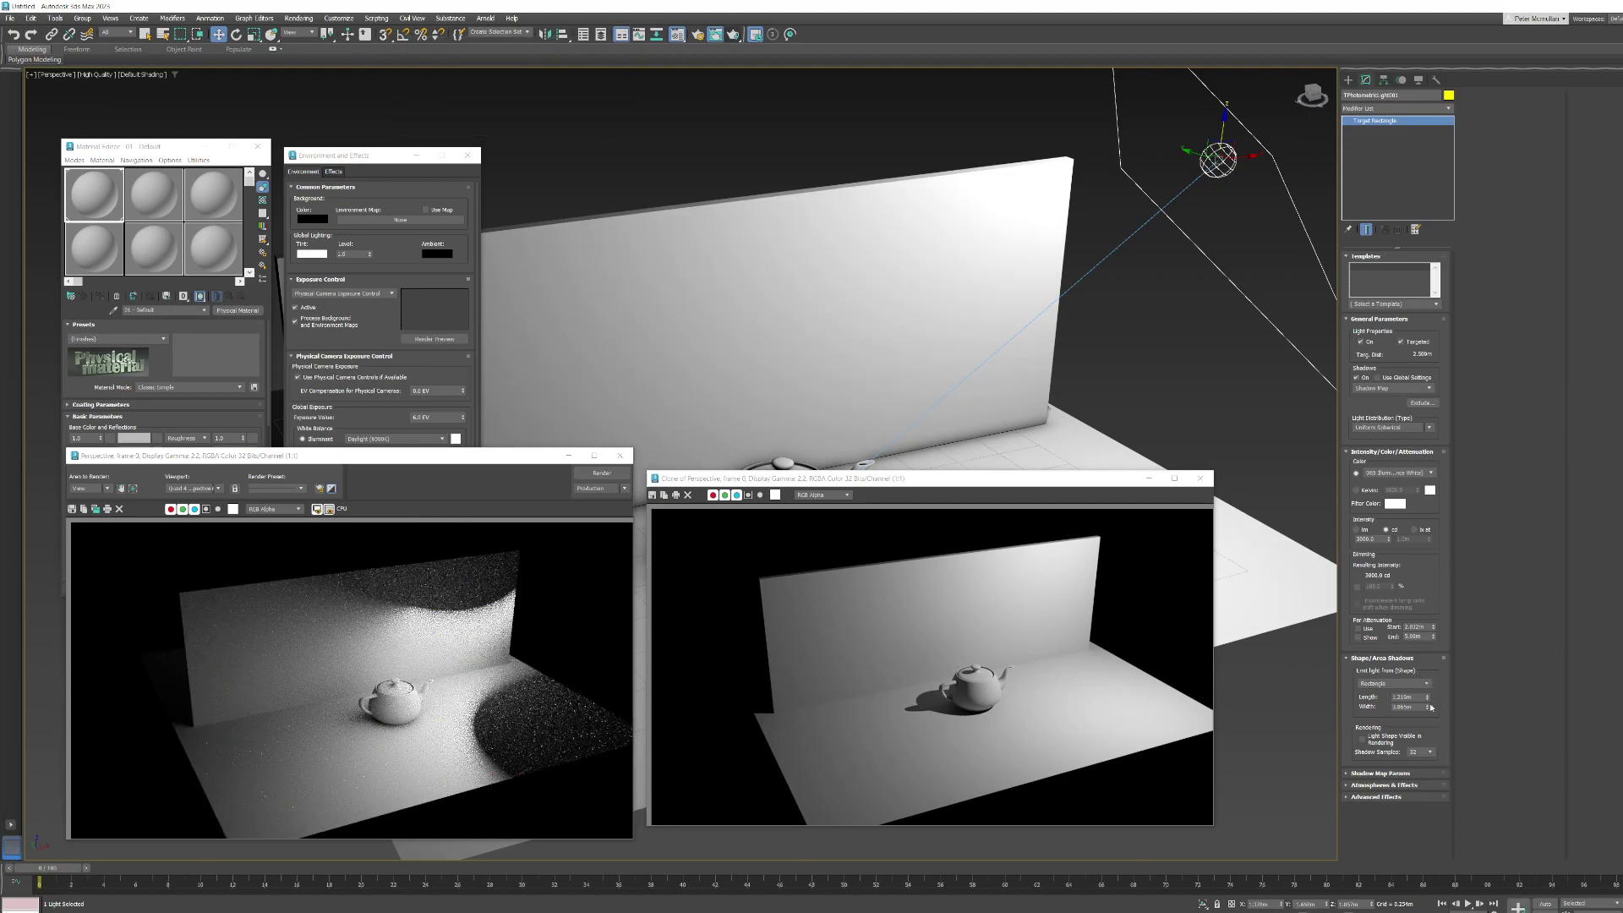
{"action": "left_click_drag", "start_coordinate": [1429, 706], "coordinate": [1428, 718]}
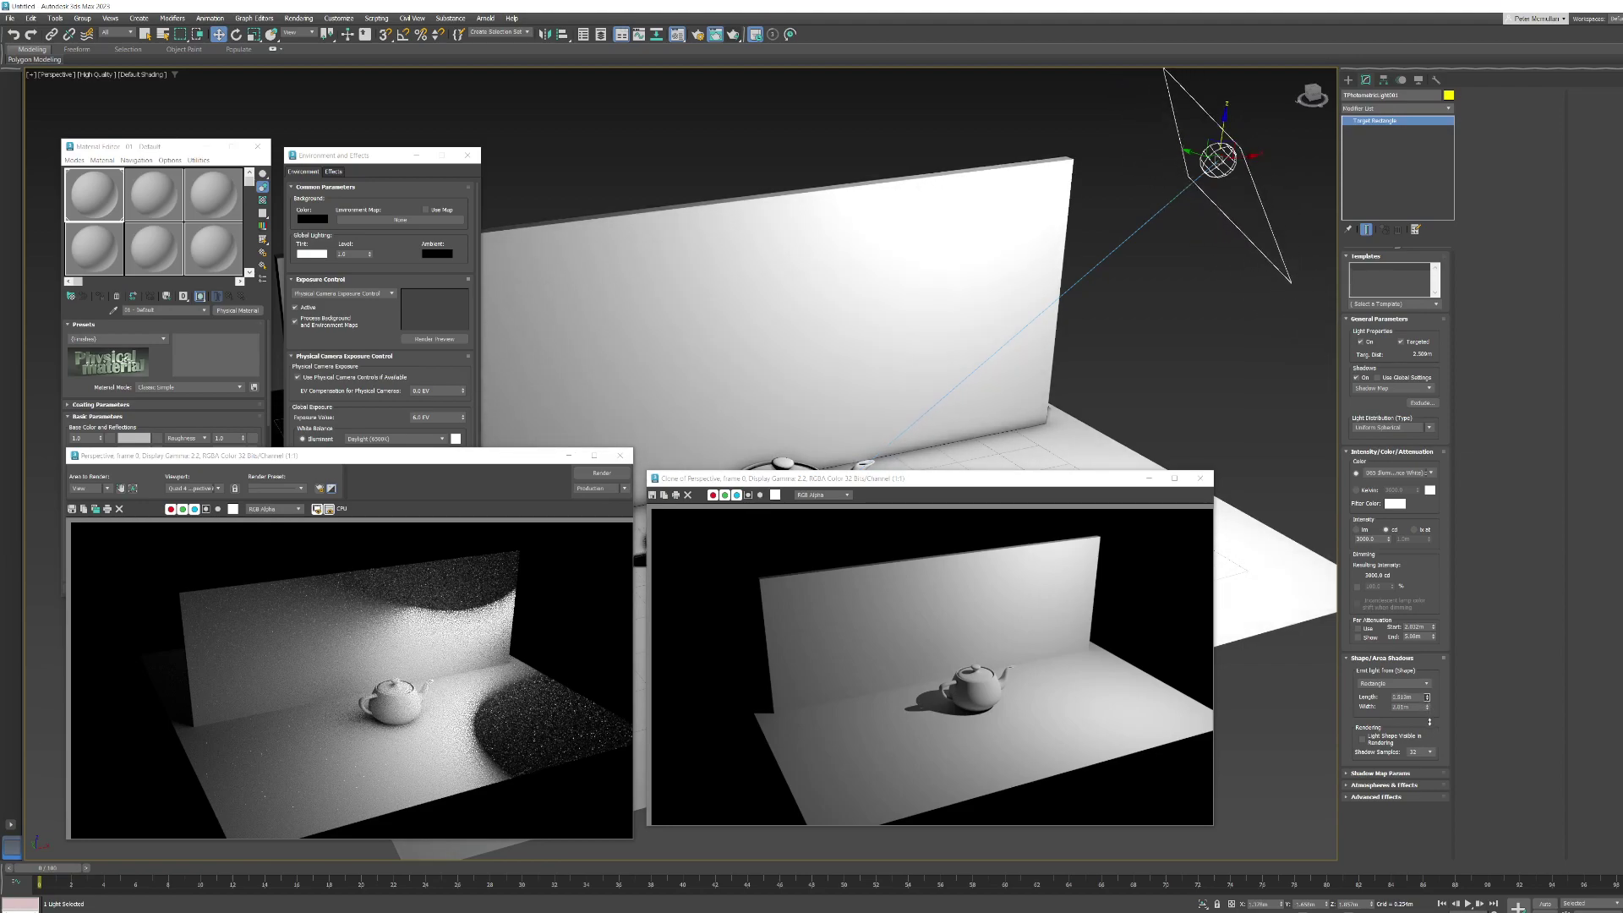
{"action": "left_click", "coordinate": [736, 36]}
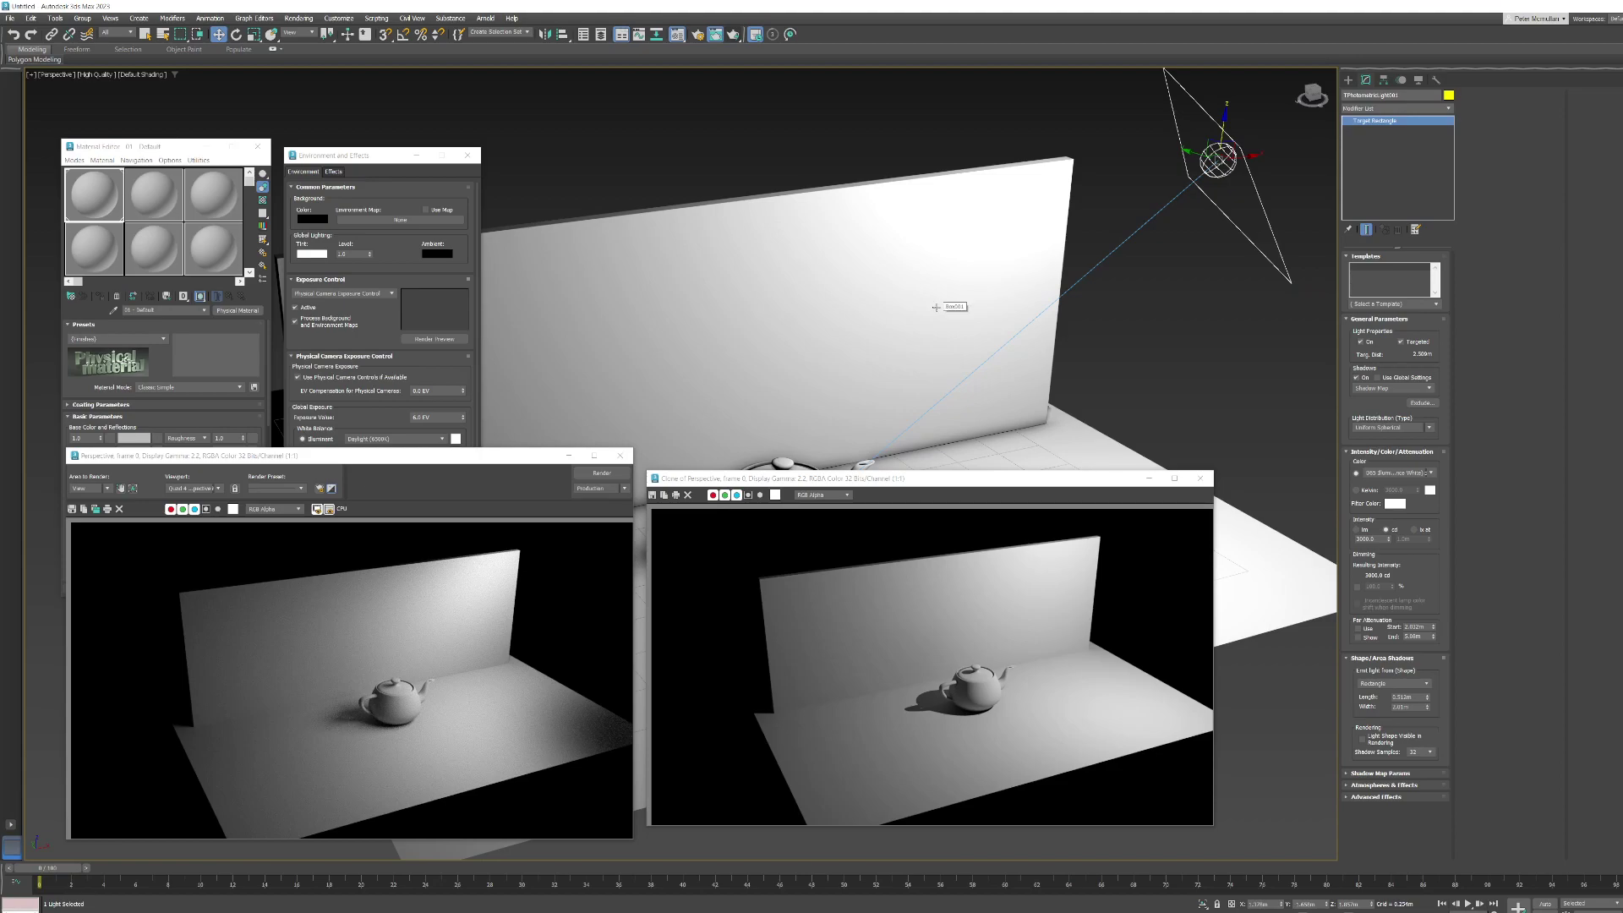
{"action": "middle_click_drag", "start_coordinate": [936, 307], "coordinate": [1047, 299], "text": "alt"}
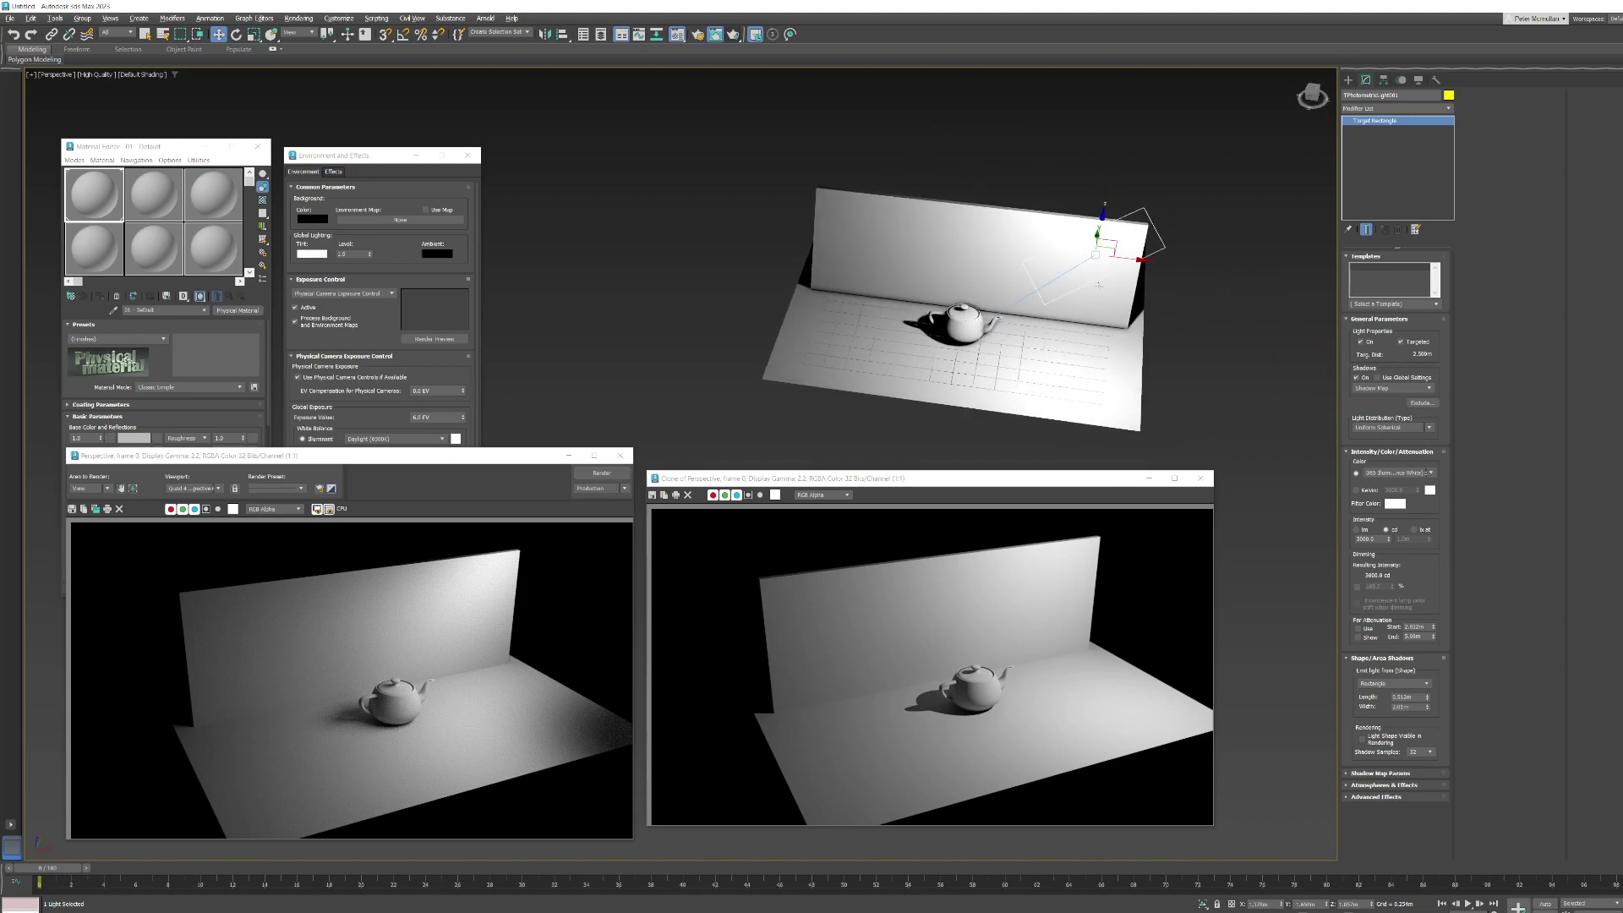
- Set the rectangular light's length to 2.0 m
{"action": "left_click", "coordinate": [1409, 696]}
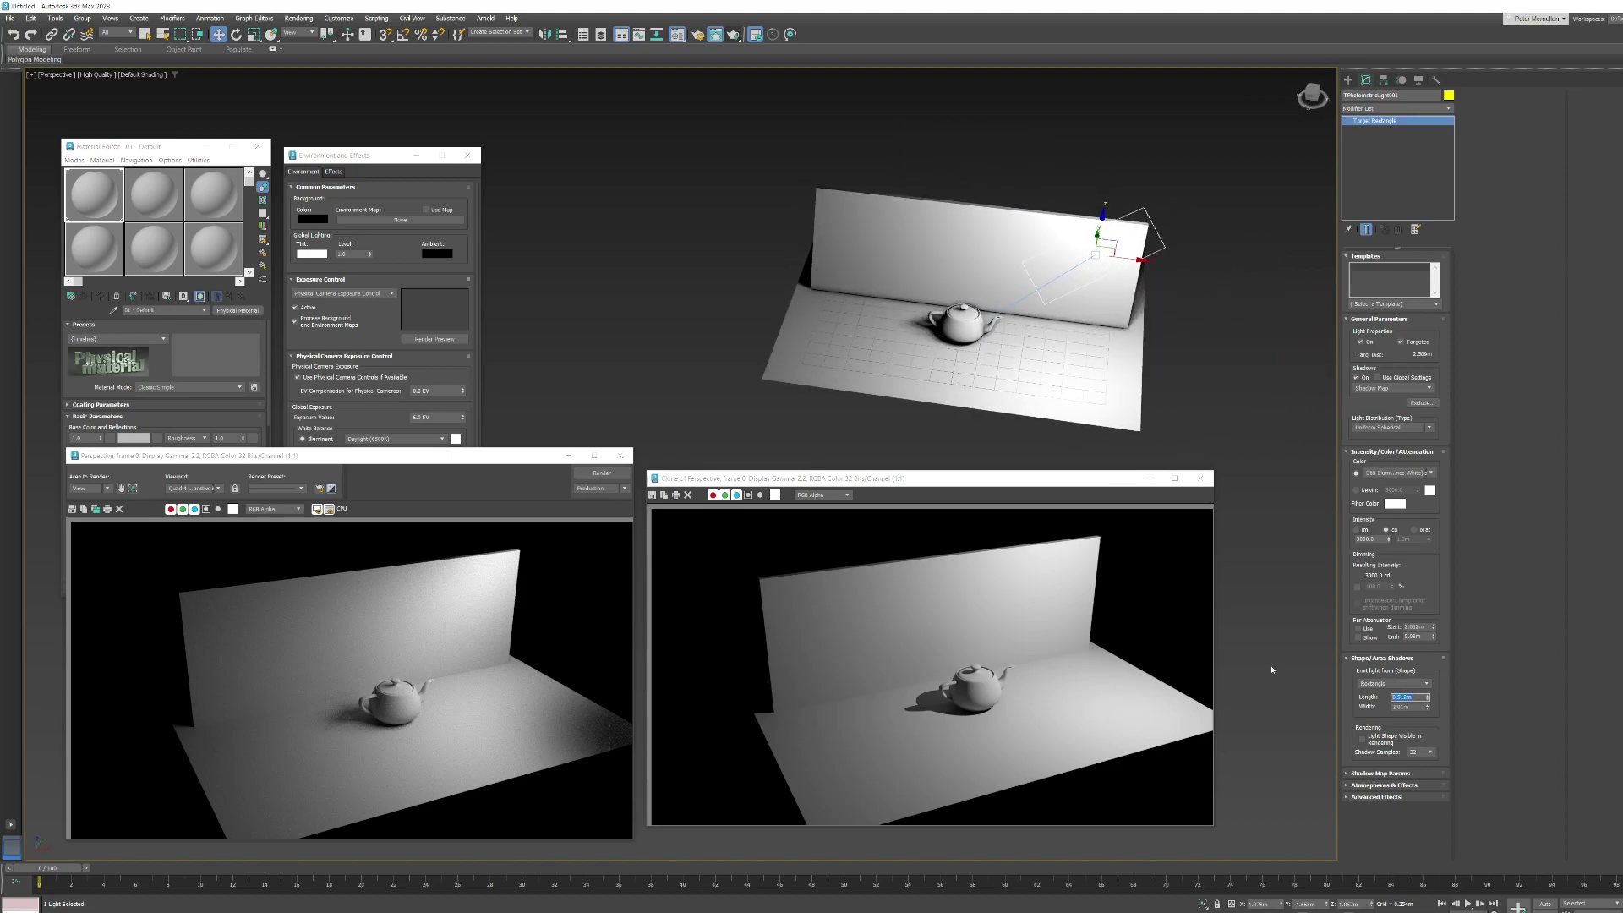
{"action": "type", "text": "2"}
{"action": "key", "text": "Return"}
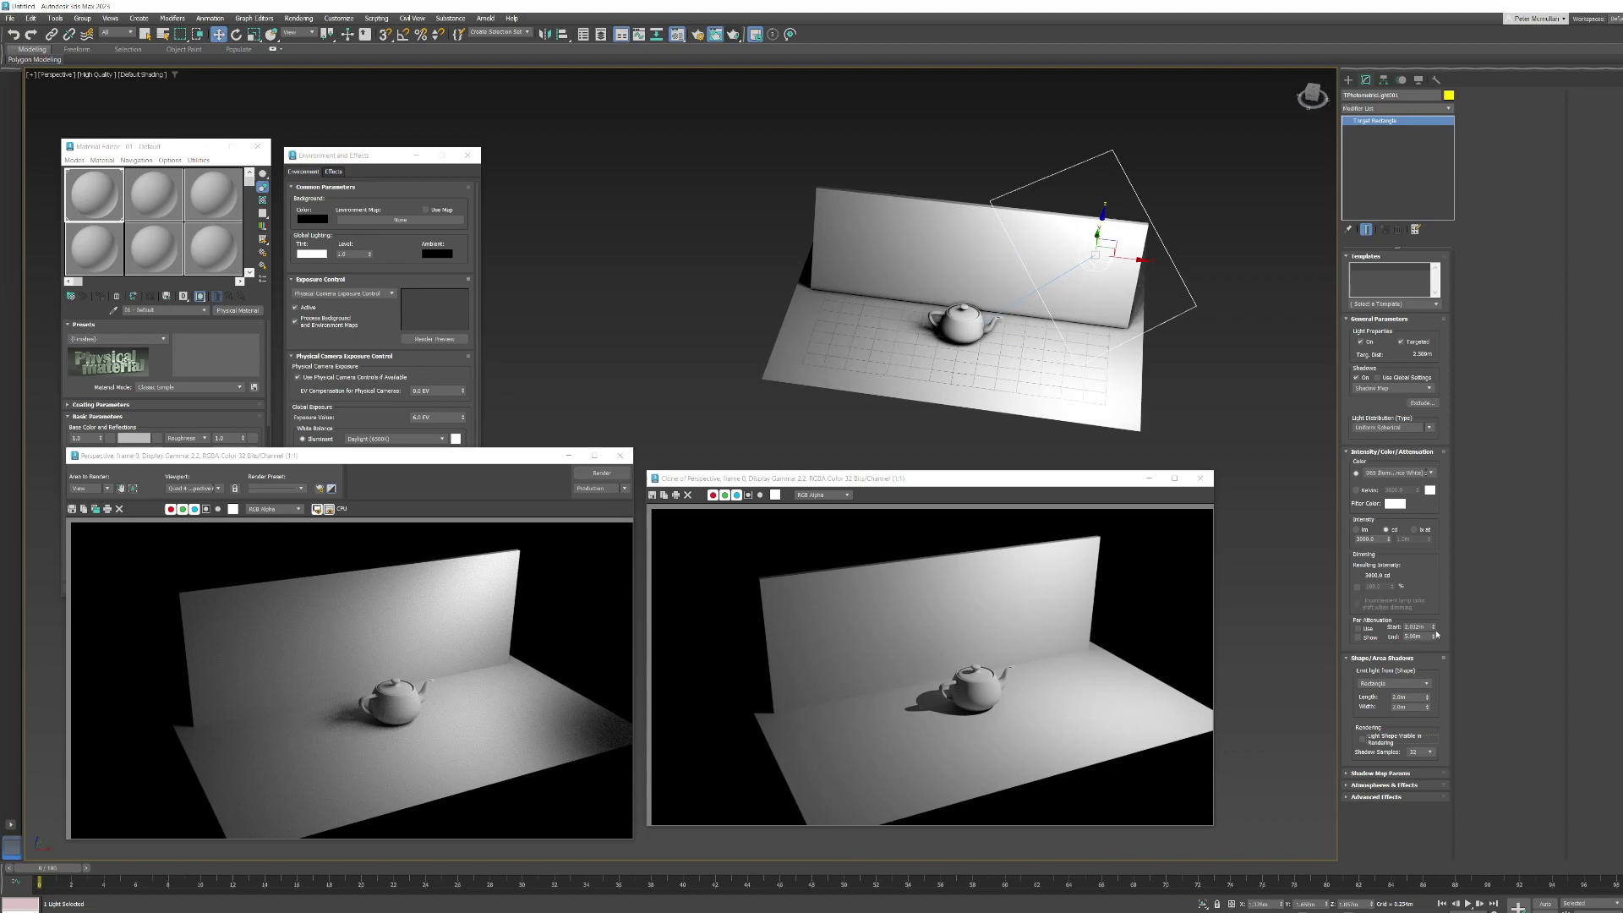
{"action": "scroll", "coordinate": [943, 290], "scroll_direction": "up", "scroll_amount": 8}
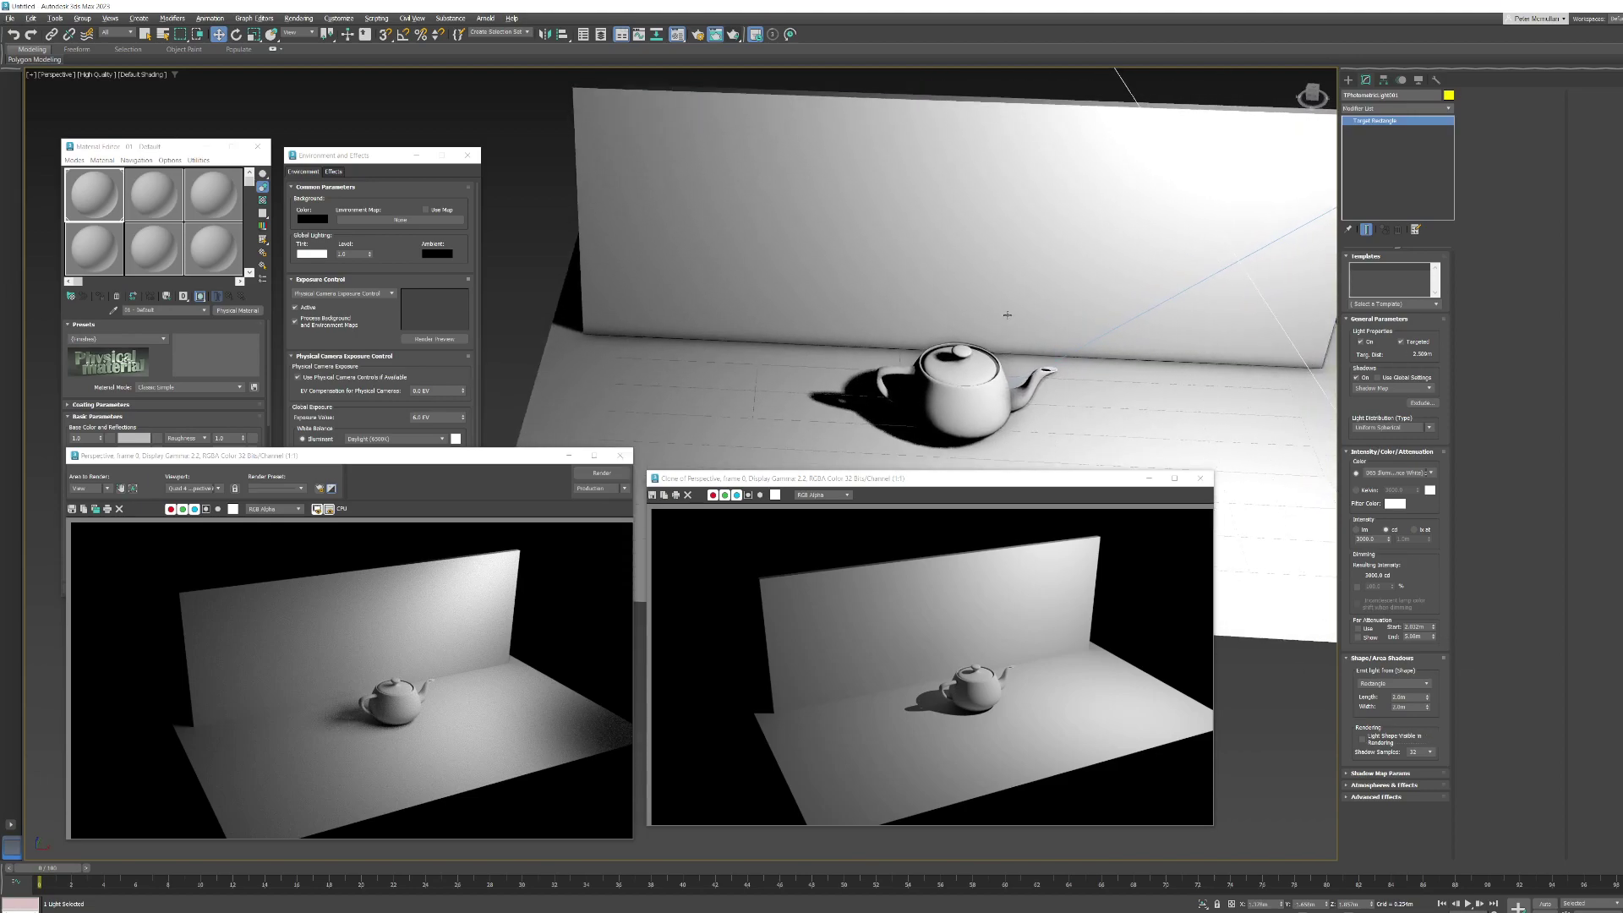
- Render the scene with the 2 m light, then pan the view to face the wall squarely
{"action": "left_click", "coordinate": [732, 34]}
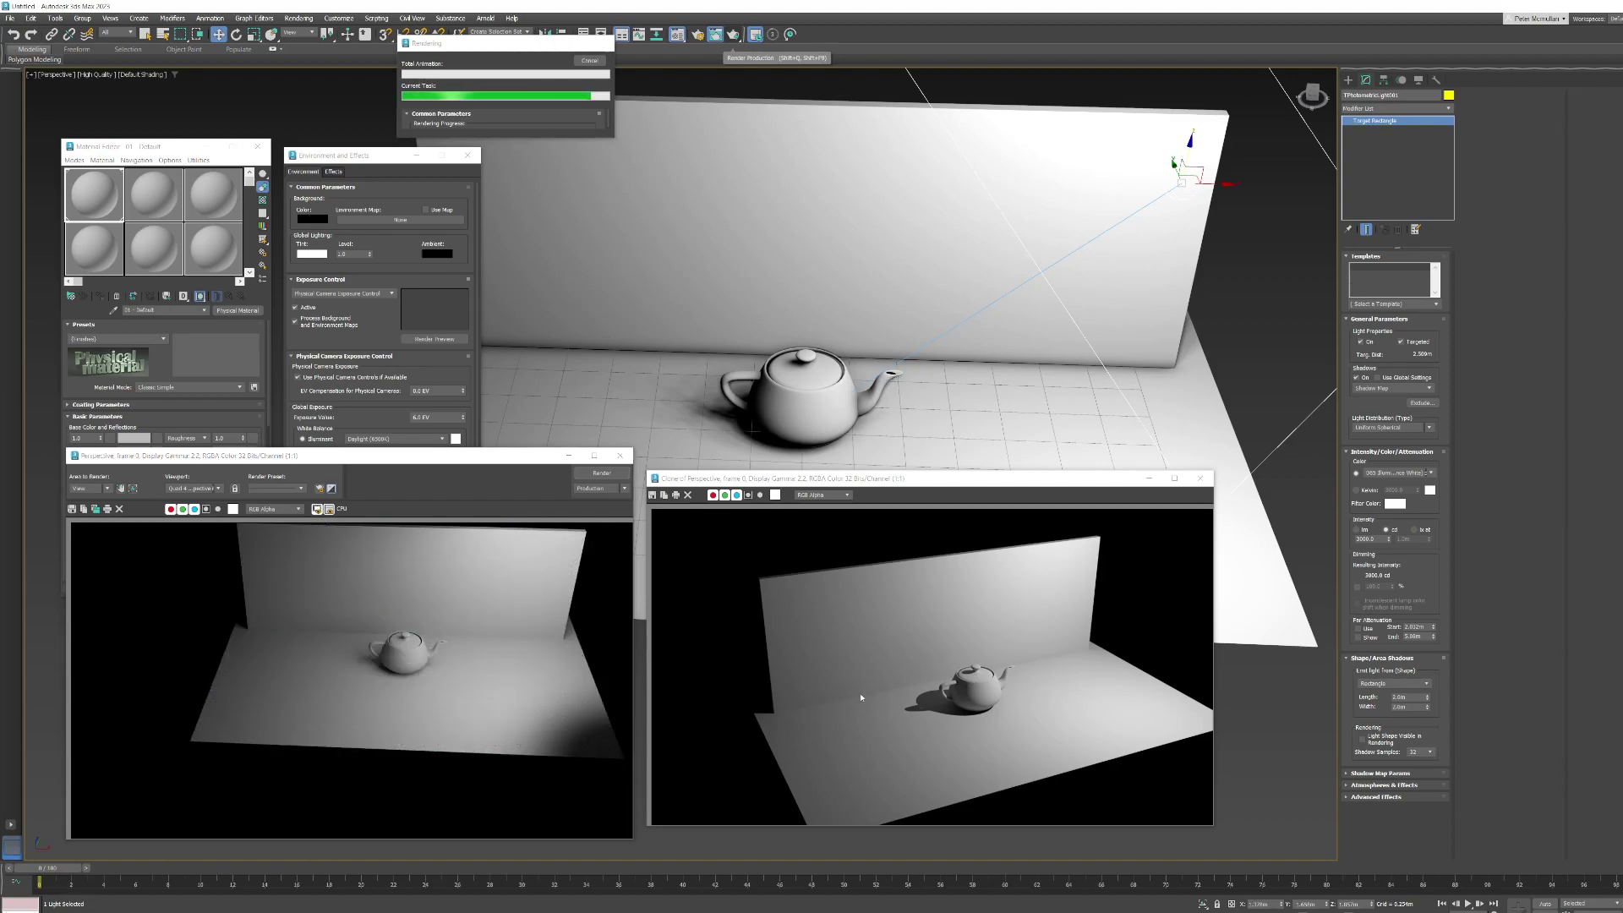
{"action": "left_click_drag", "start_coordinate": [699, 480], "coordinate": [691, 492]}
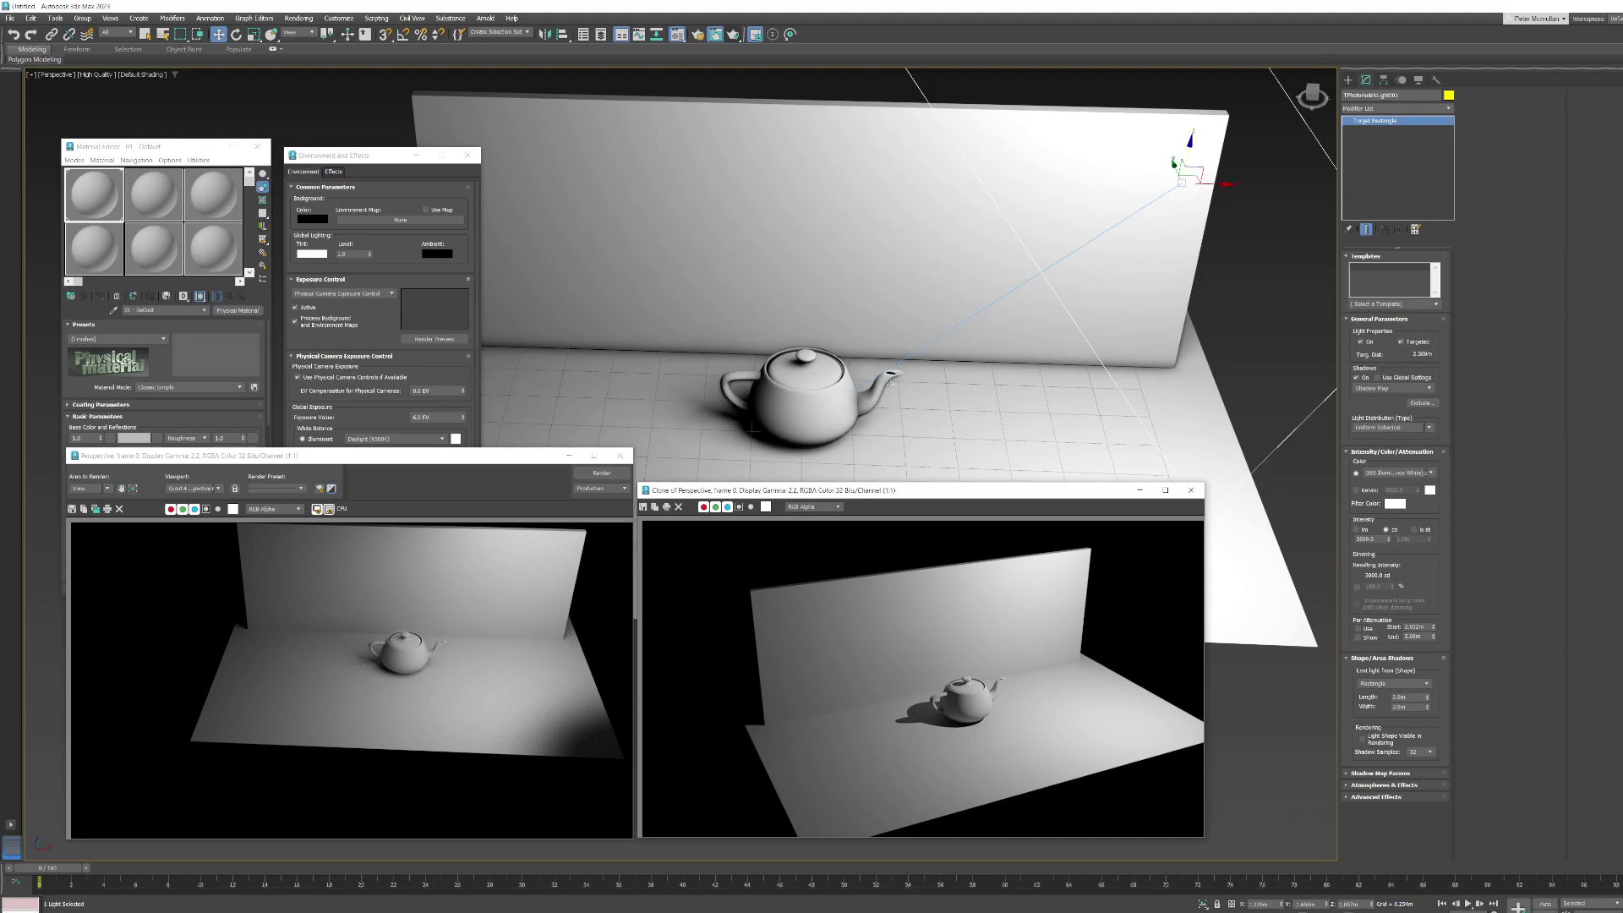
{"action": "middle_click_drag", "start_coordinate": [892, 382], "coordinate": [898, 343]}
- Re-render from the new viewpoint and close both rendered frame windows
{"action": "left_click", "coordinate": [734, 34]}
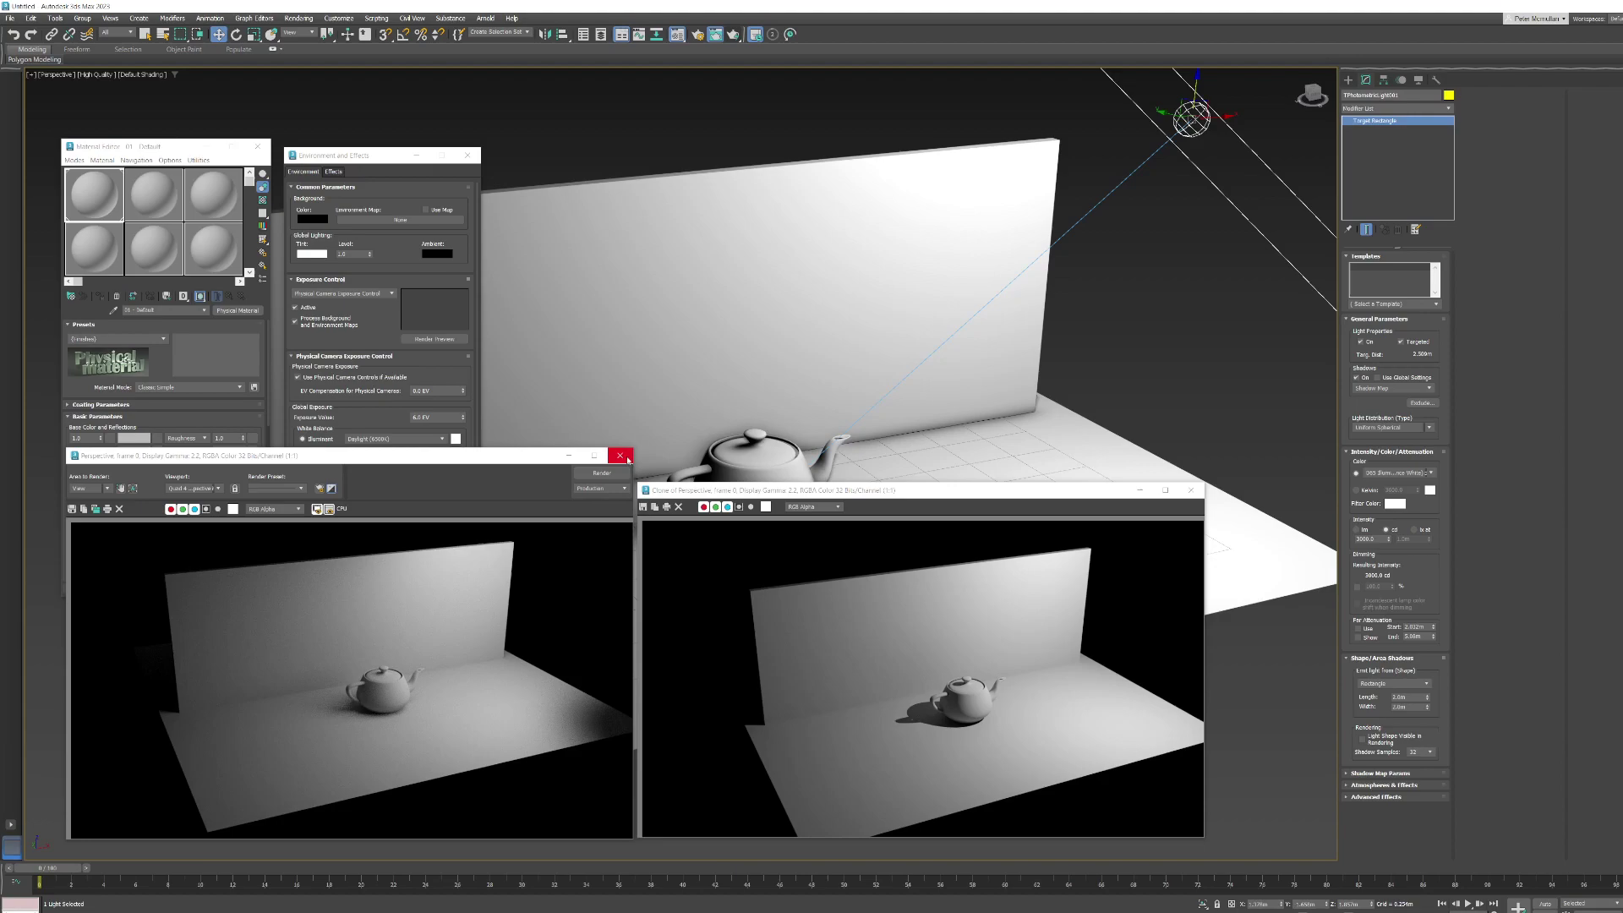
{"action": "left_click", "coordinate": [622, 456]}
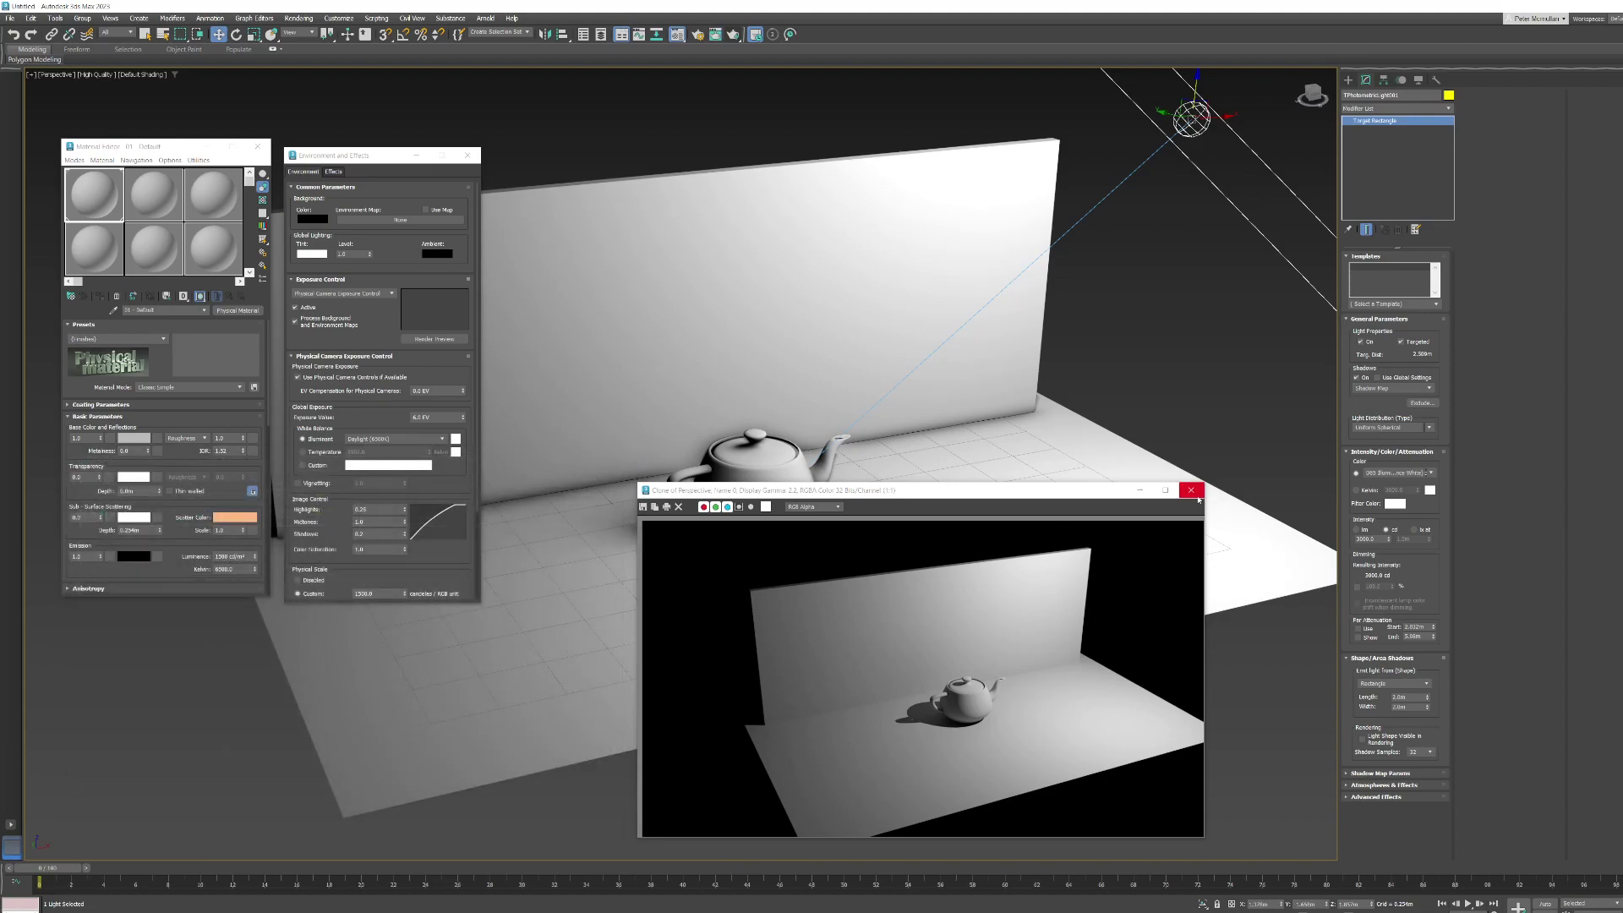
{"action": "left_click", "coordinate": [1189, 492]}
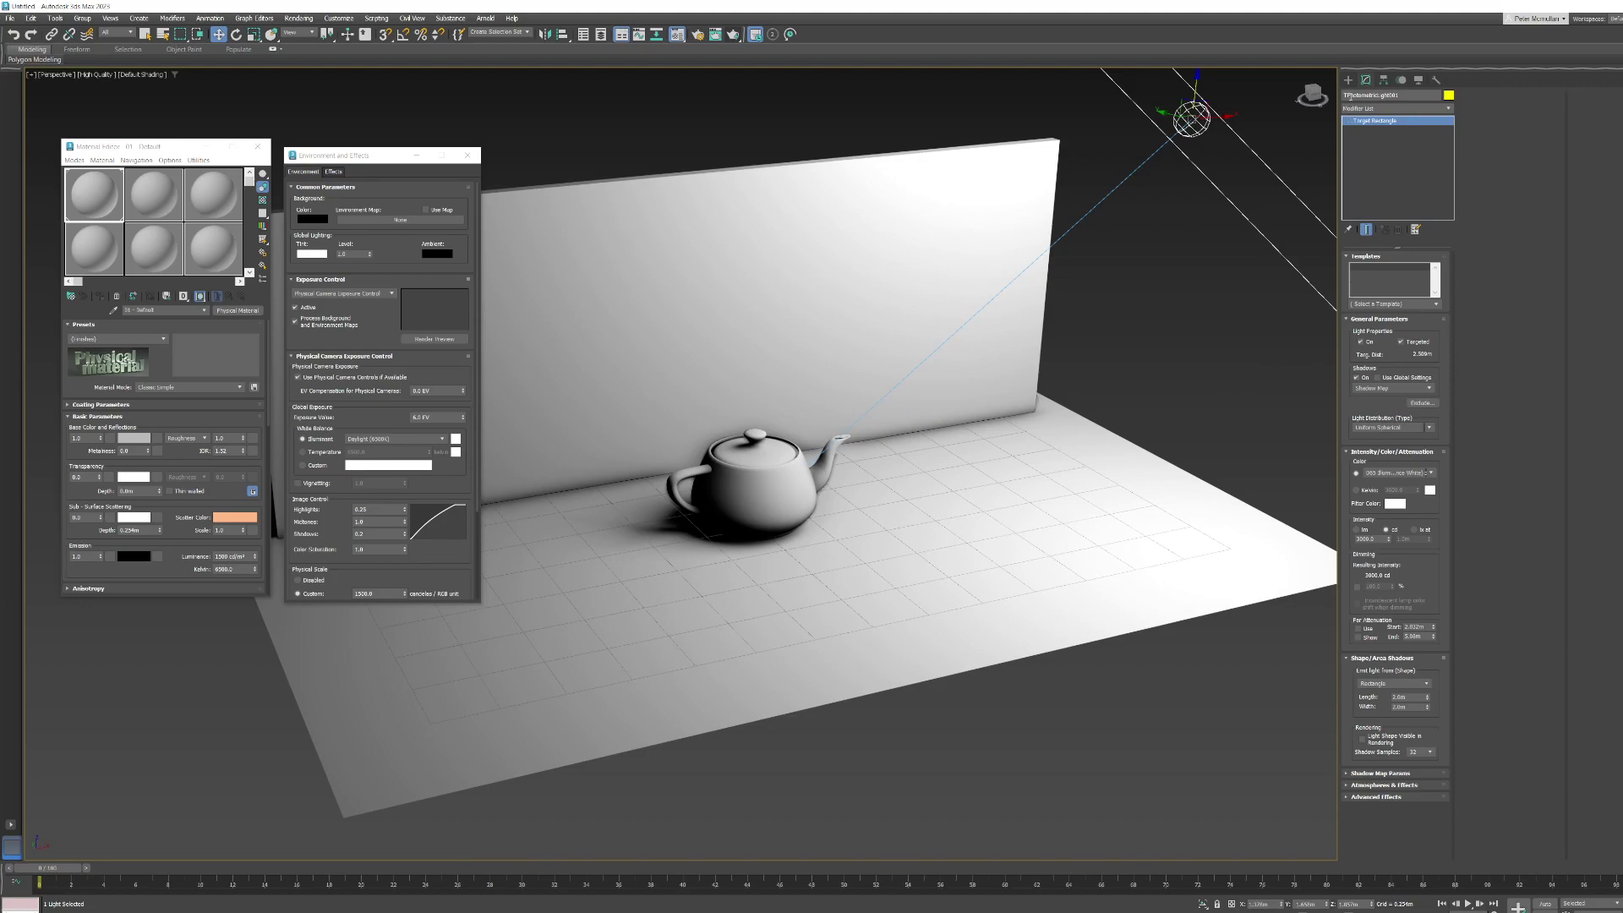
- Close the environment and material settings and orbit out to view the wall, teapot and floor
{"action": "left_click", "coordinate": [468, 155]}
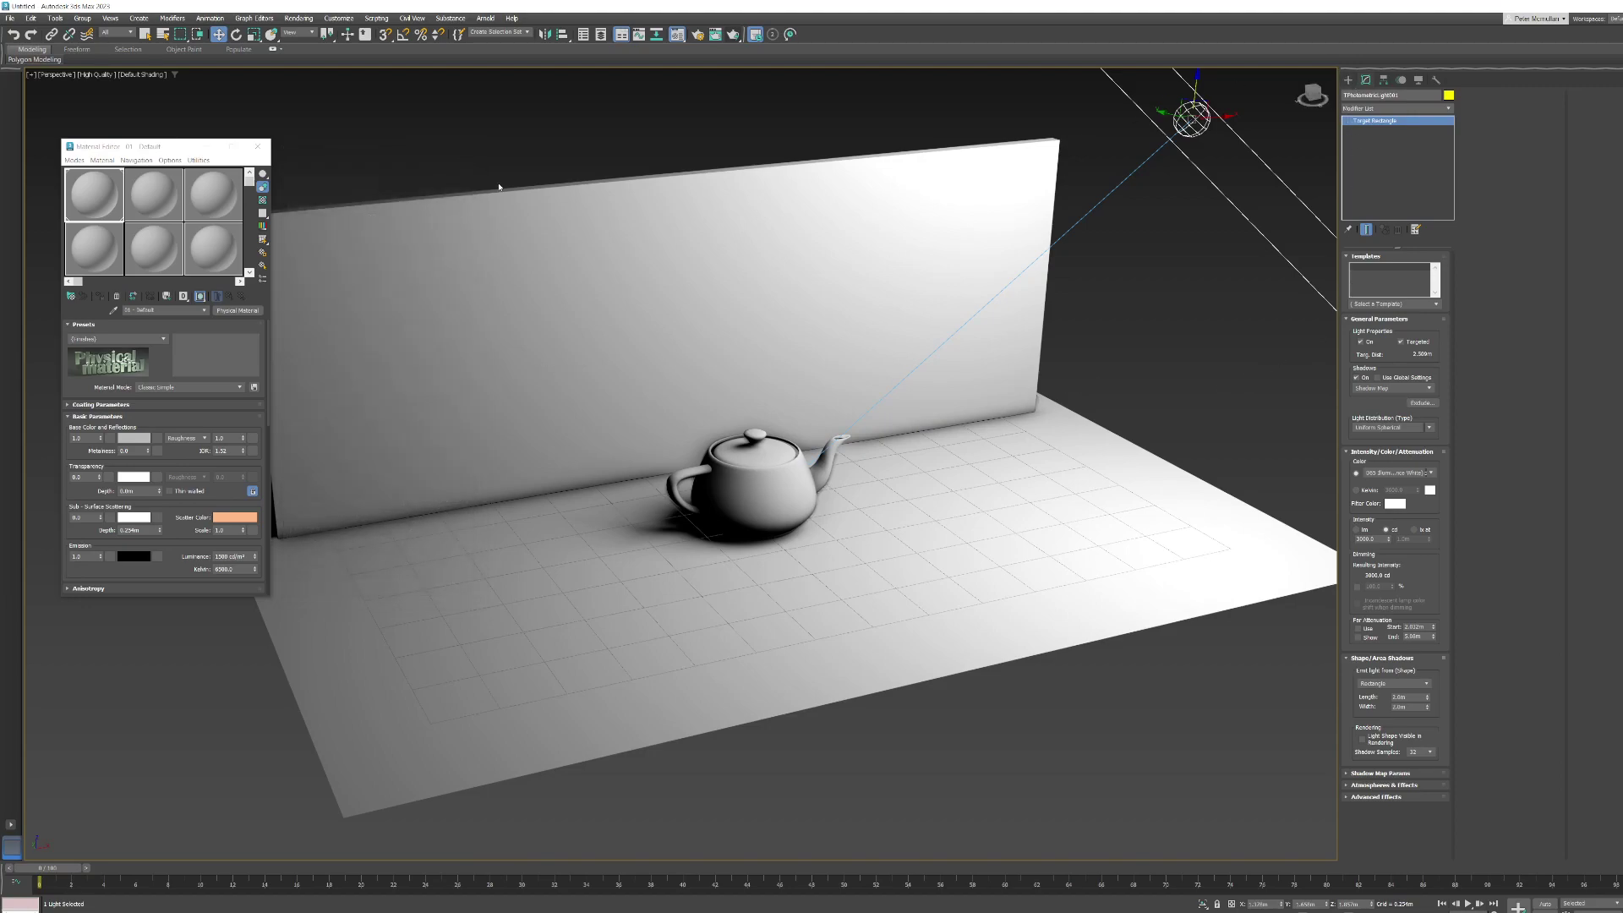
{"action": "left_click", "coordinate": [258, 147]}
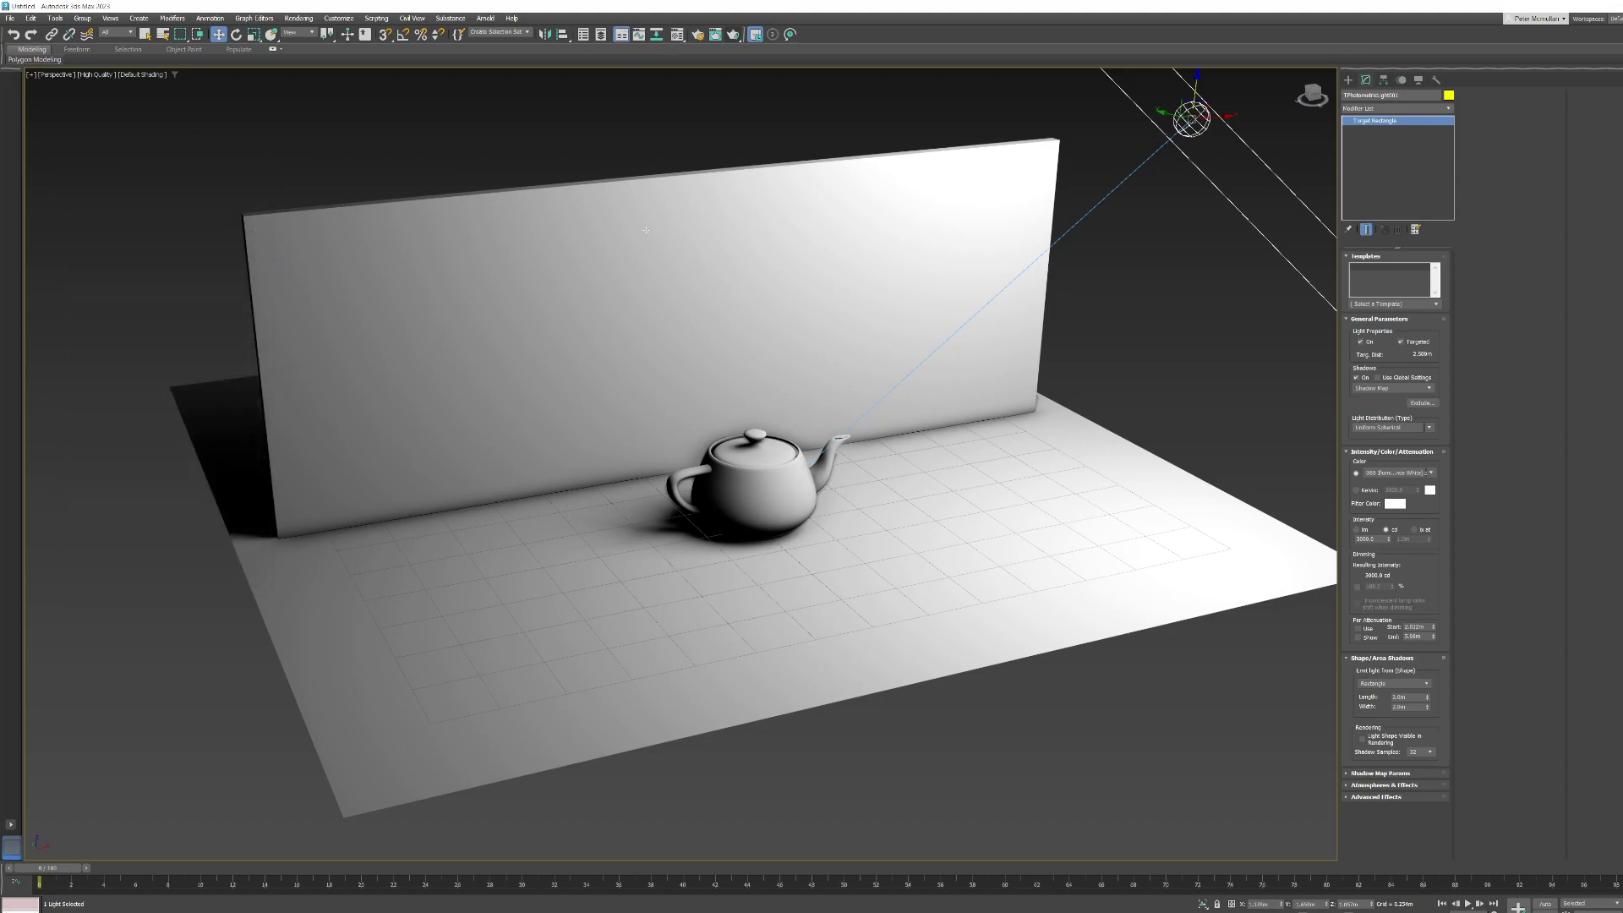
{"action": "scroll", "coordinate": [1004, 317], "scroll_direction": "down", "scroll_amount": 5}
{"action": "middle_click_drag", "start_coordinate": [1004, 317], "coordinate": [1027, 384], "text": "alt"}
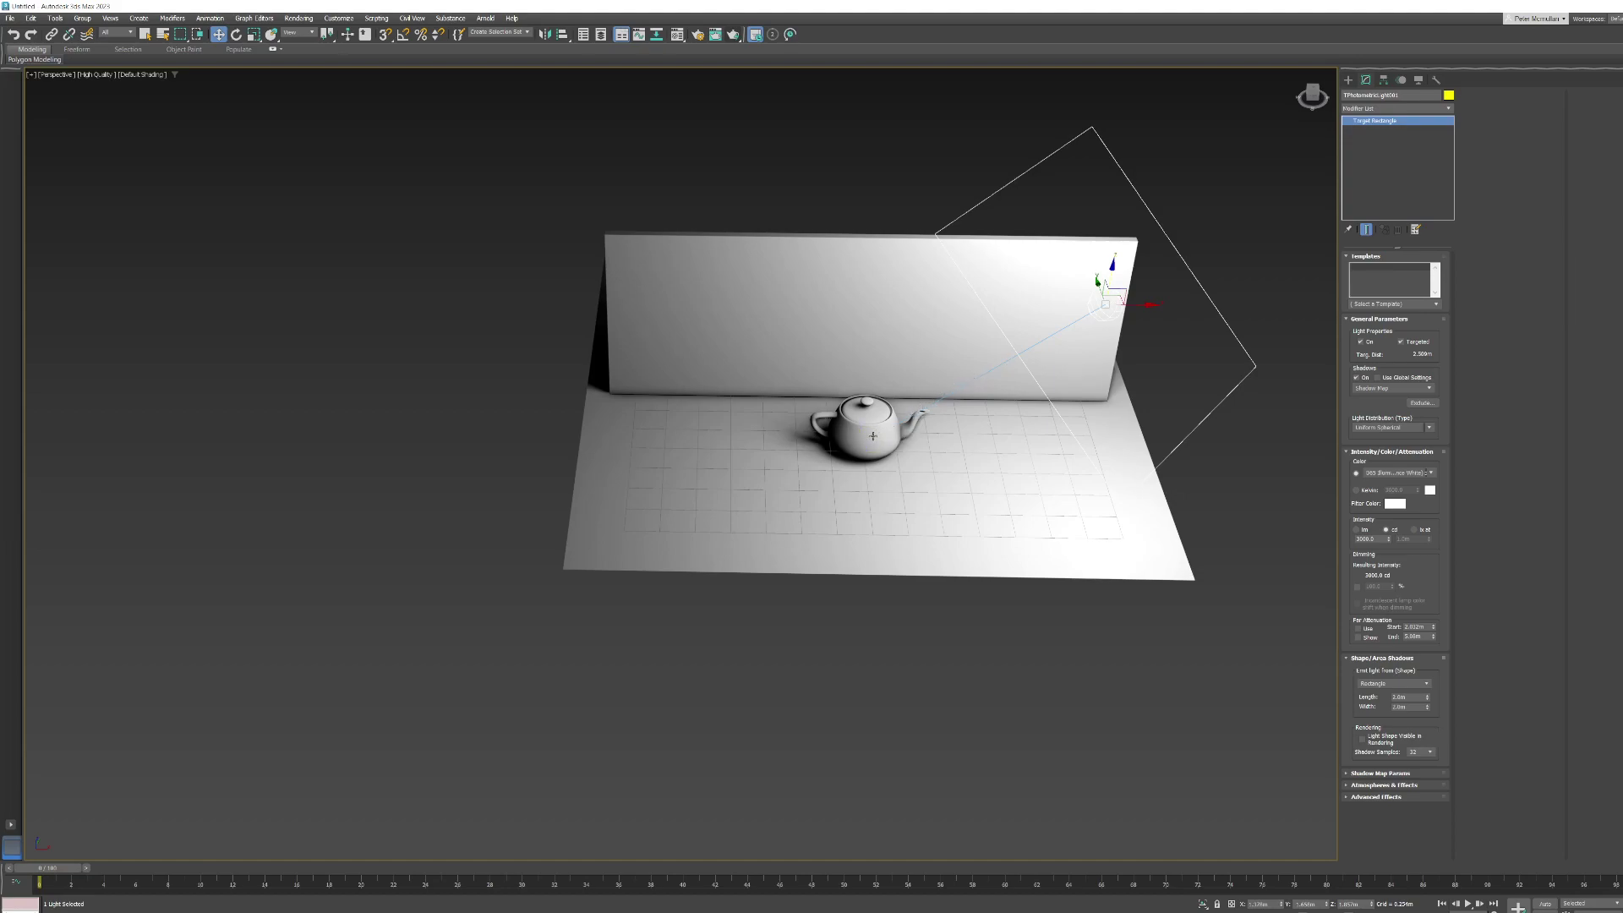
- In wireframe, select the area light's target and move it along the floor
{"action": "key", "text": "F3"}
{"action": "scroll", "coordinate": [866, 440], "scroll_direction": "up", "scroll_amount": 8}
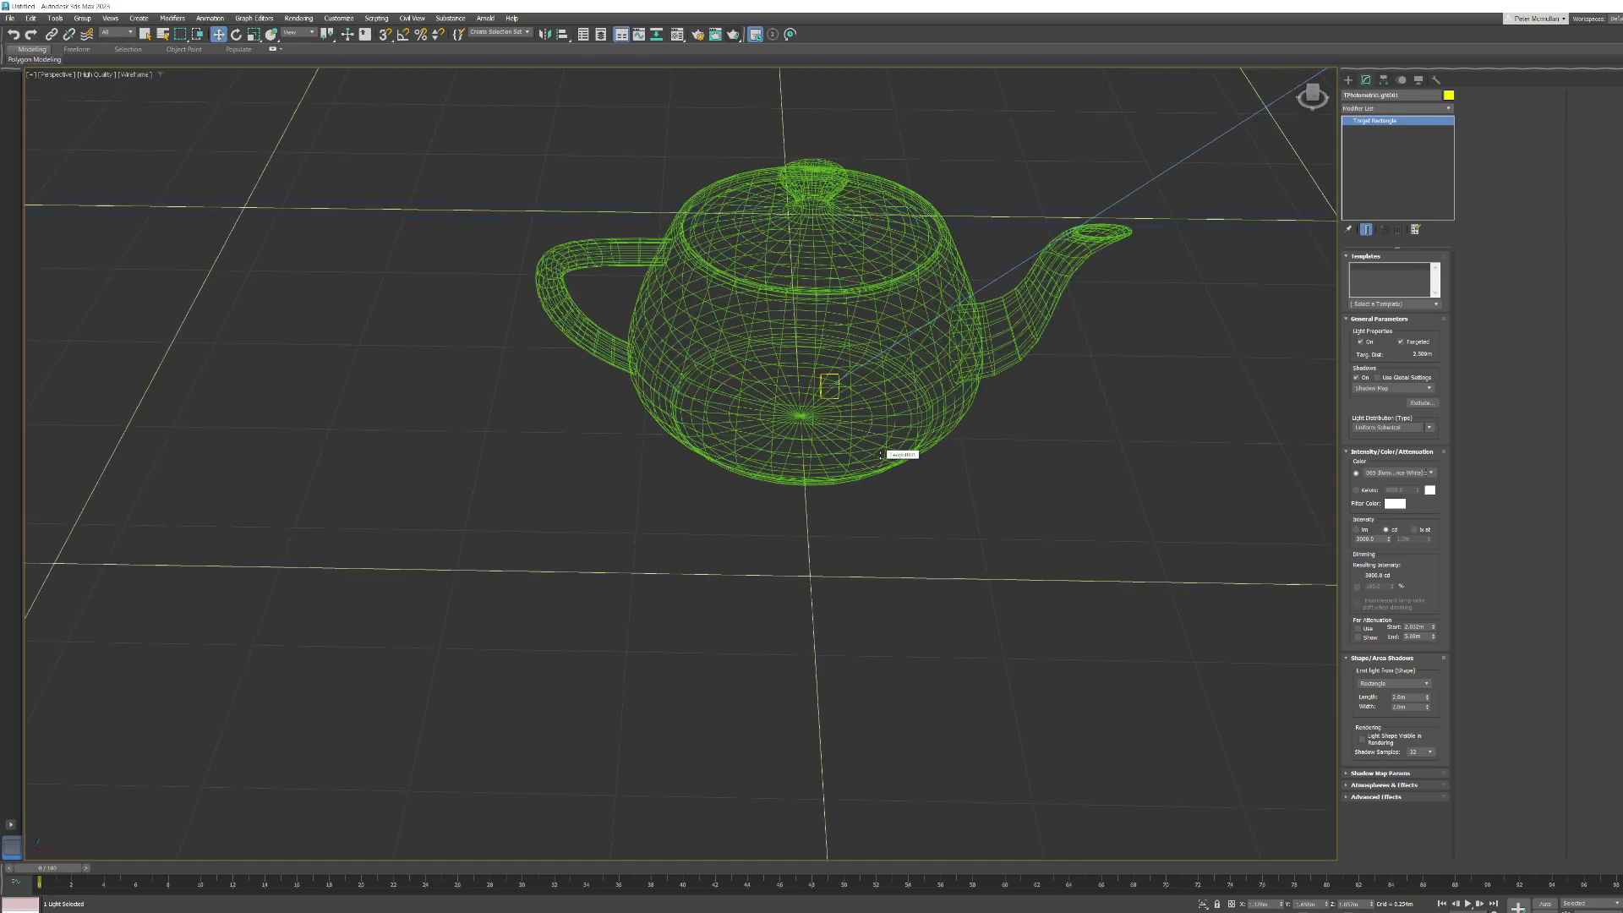
{"action": "left_click", "coordinate": [826, 385]}
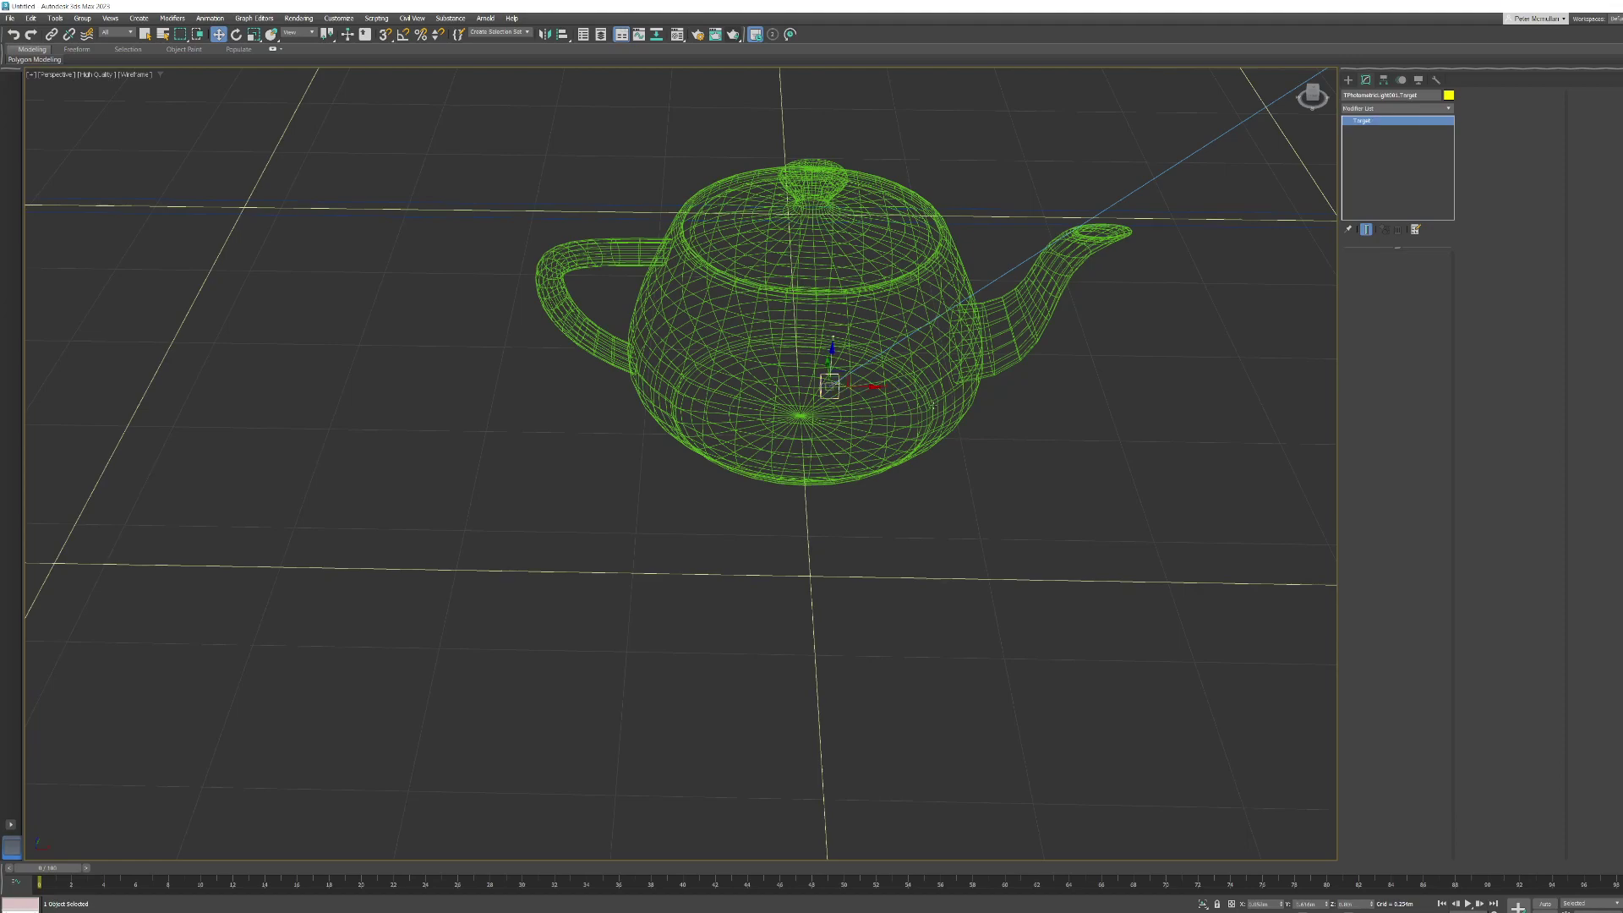
{"action": "scroll", "coordinate": [901, 409], "scroll_direction": "down", "scroll_amount": 10}
{"action": "middle_click_drag", "start_coordinate": [961, 409], "coordinate": [934, 455], "text": "alt"}
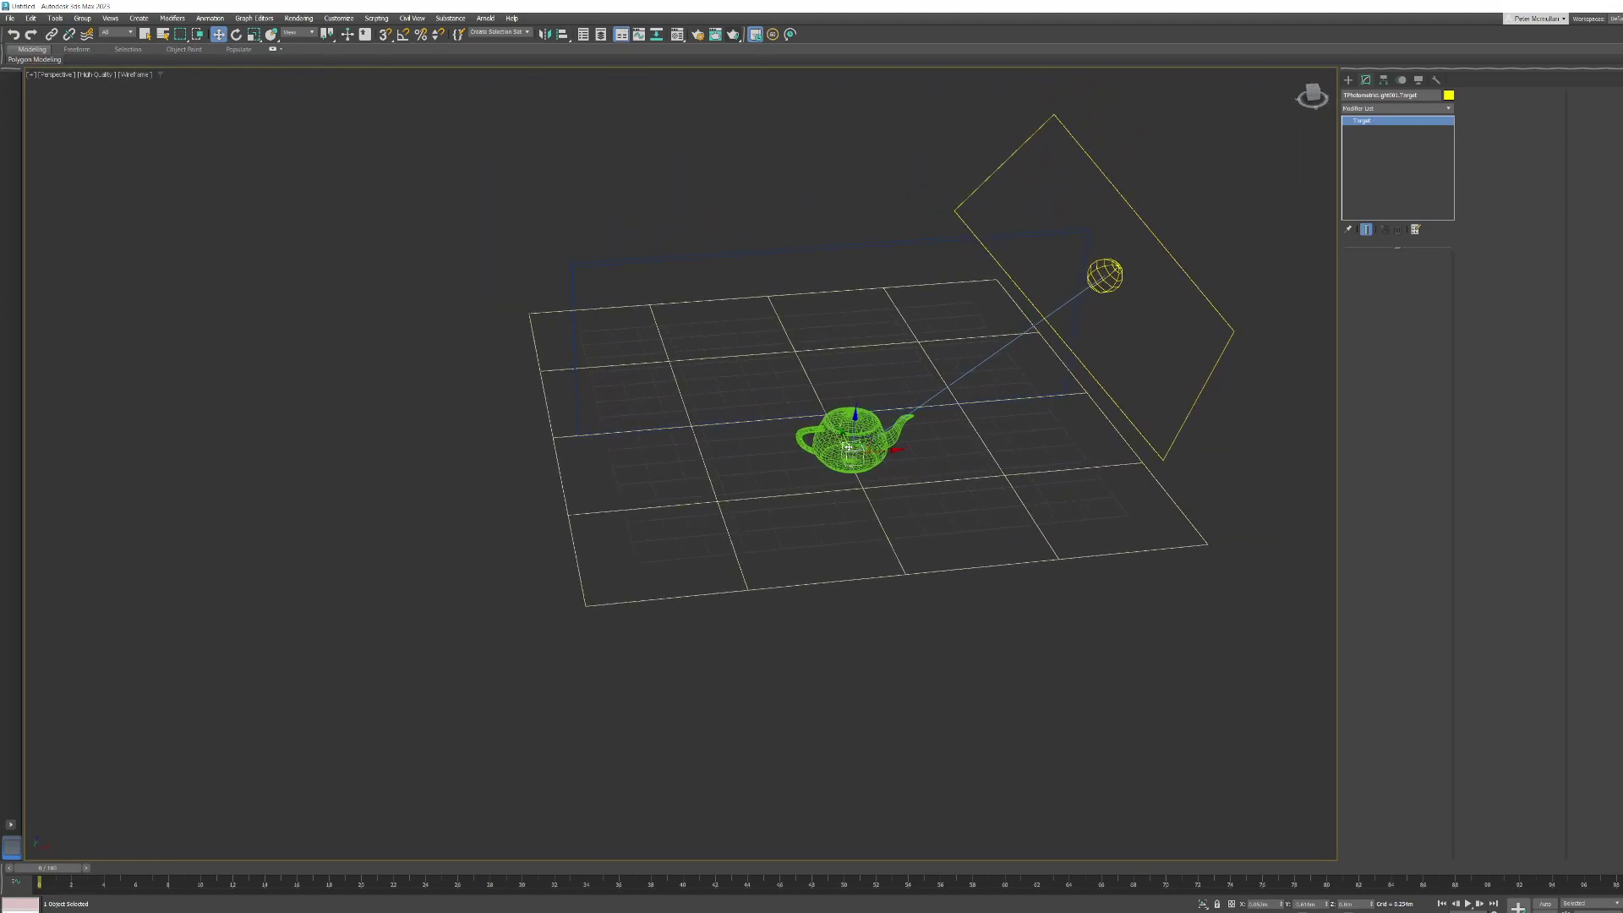
{"action": "mouse_move", "coordinate": [868, 446]}
{"action": "left_mouse_down"}
{"action": "mouse_move", "coordinate": [1105, 471]}
{"action": "mouse_move", "coordinate": [925, 461]}
{"action": "mouse_move", "coordinate": [831, 406]}
{"action": "mouse_move", "coordinate": [813, 229]}
{"action": "mouse_move", "coordinate": [832, 453]}
{"action": "mouse_move", "coordinate": [913, 450]}
{"action": "mouse_move", "coordinate": [848, 442]}
{"action": "left_mouse_up"}
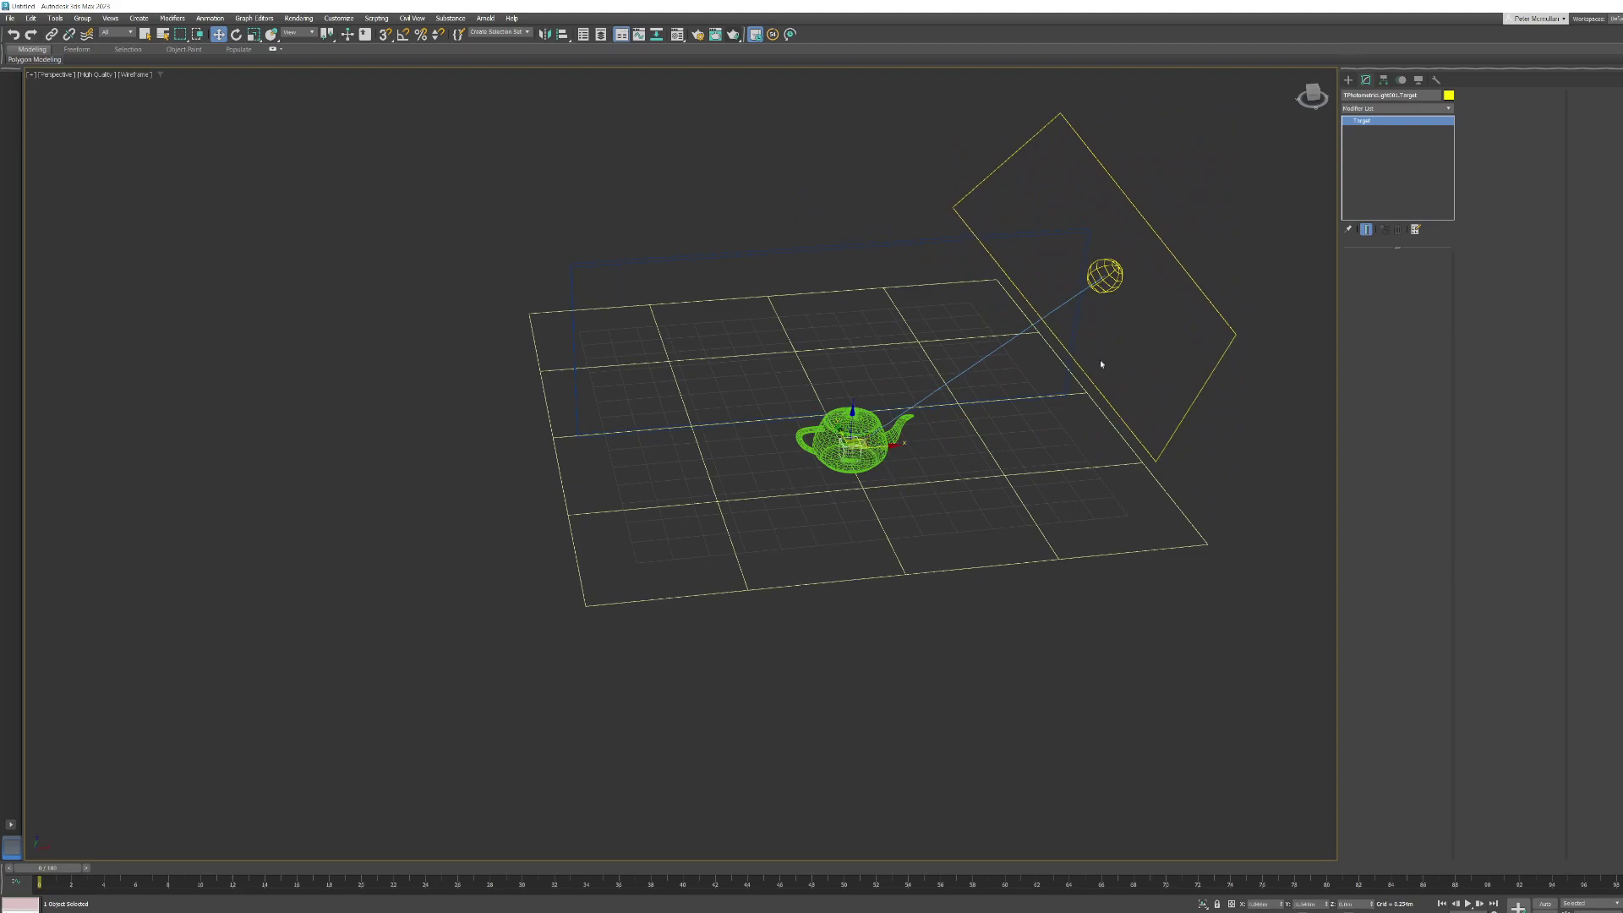
- Move the area light right and lower beside the wall, then return to shaded view
{"action": "left_click", "coordinate": [1132, 284]}
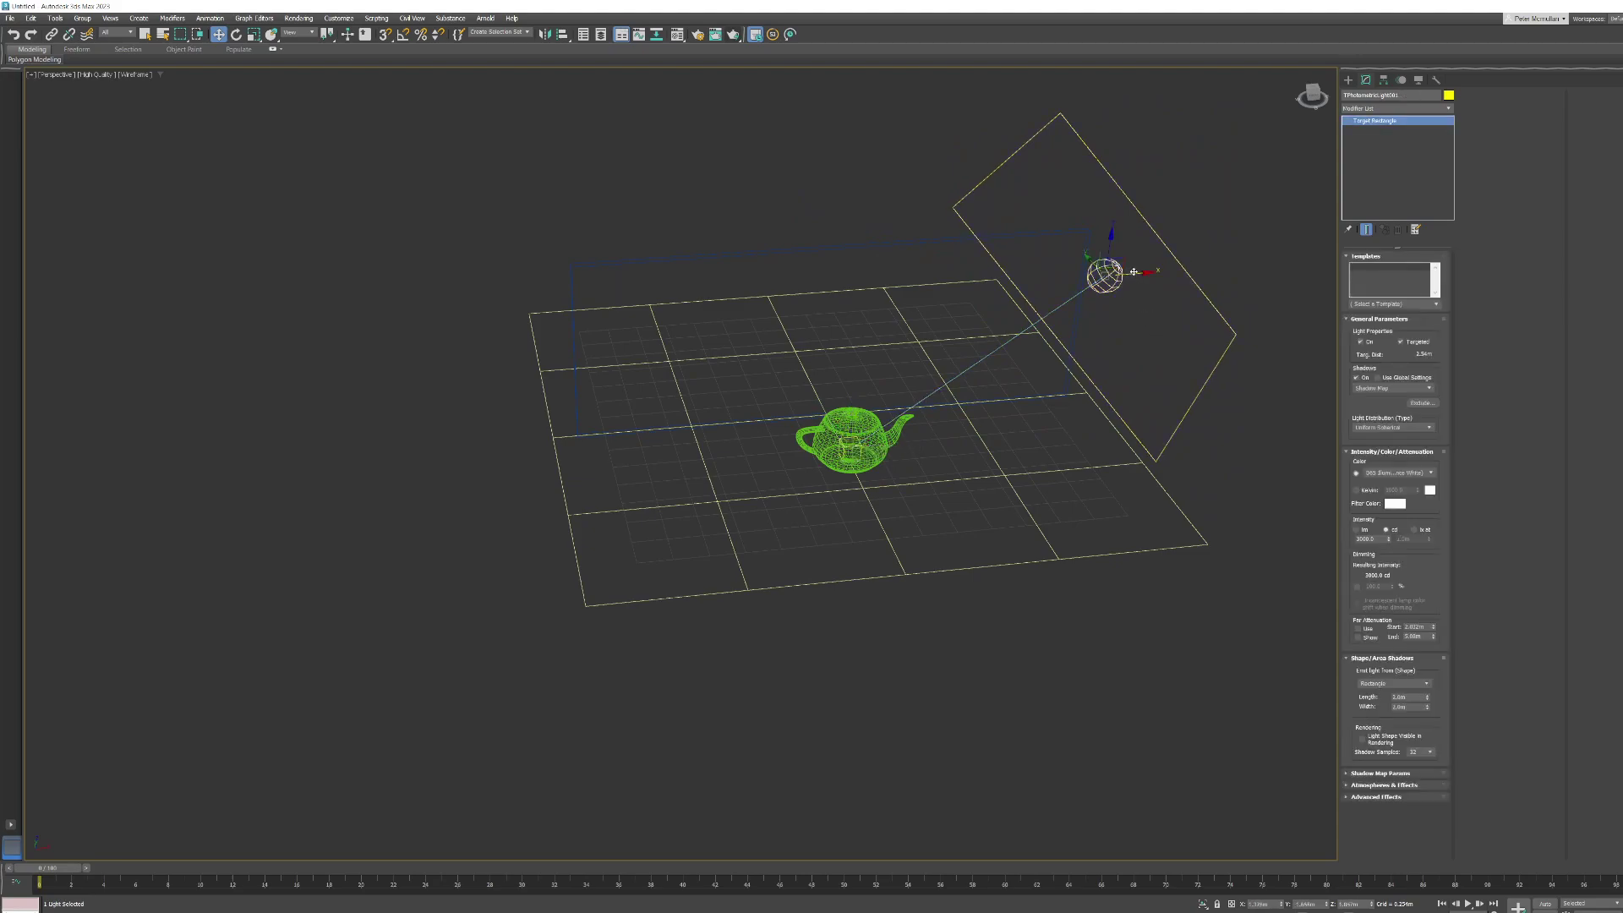
{"action": "left_click_drag", "start_coordinate": [1133, 272], "coordinate": [1218, 297]}
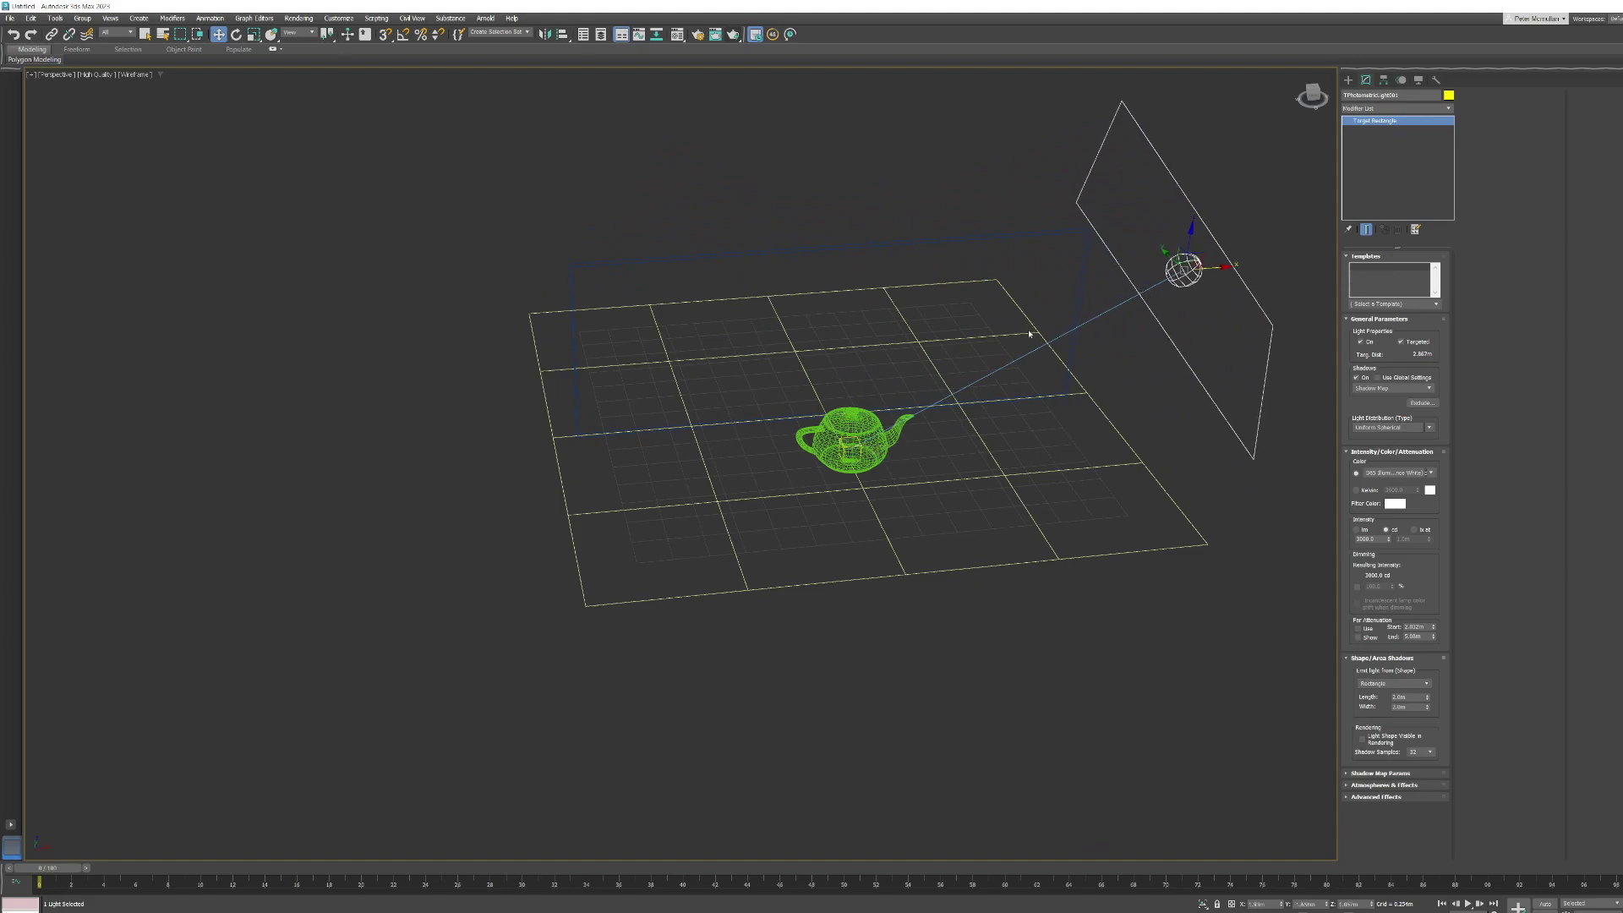
{"action": "middle_click_drag", "start_coordinate": [1039, 391], "coordinate": [1024, 369], "text": "alt"}
{"action": "key", "text": "F3"}
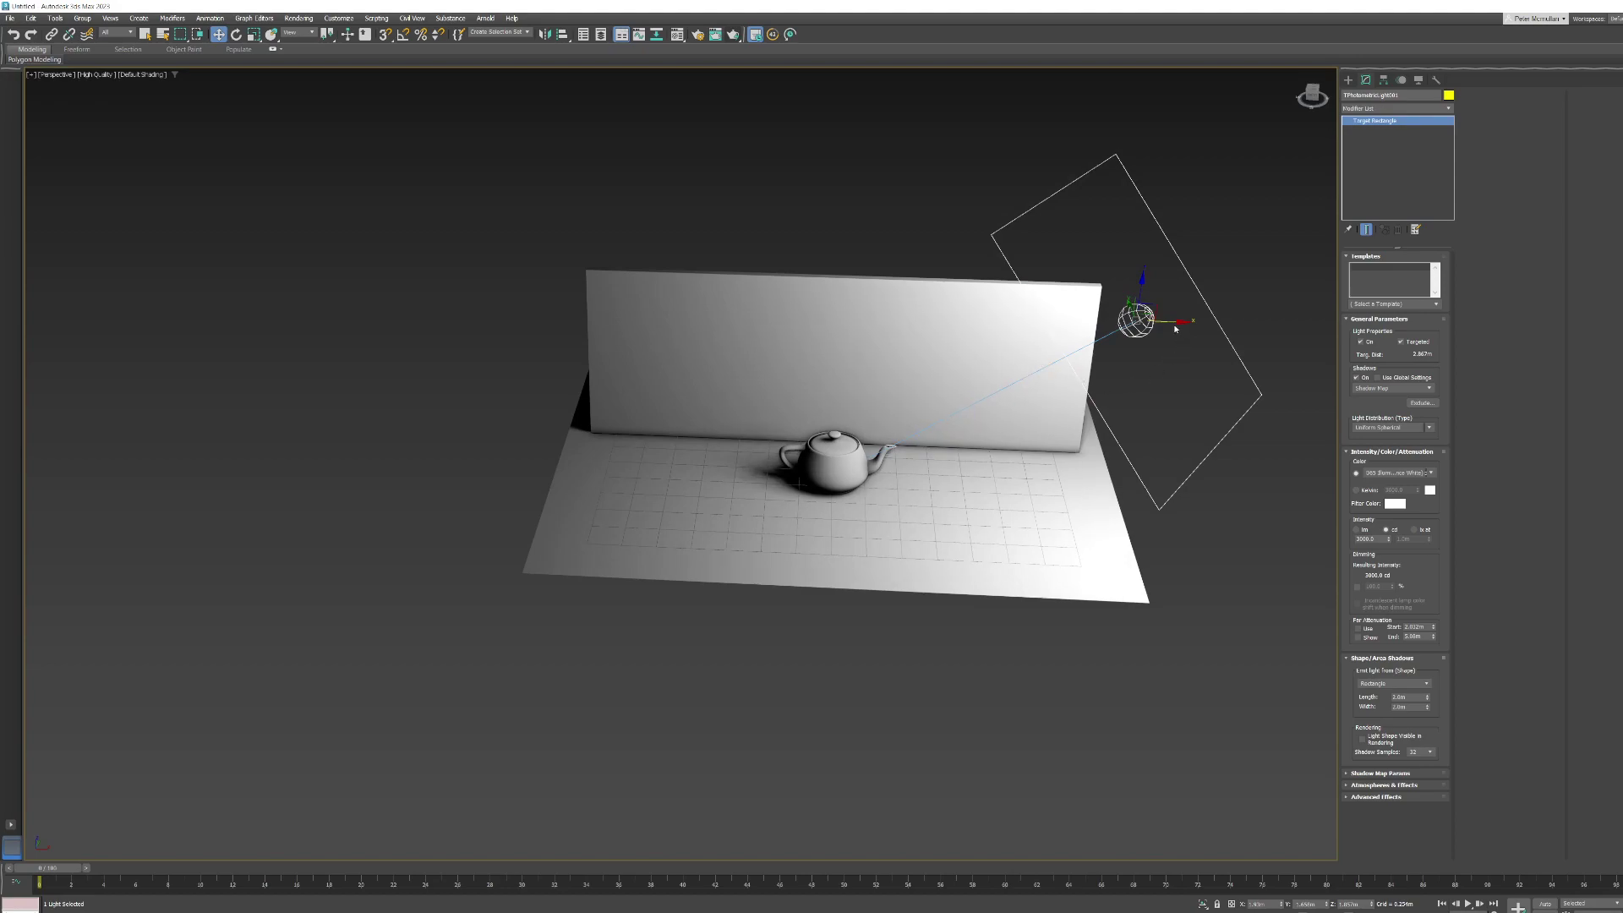
- Clone the area light to the wall's left side and set its intensity to 1000 cd
{"action": "mouse_move", "coordinate": [1174, 322]}
{"action": "left_mouse_down", "text": "shift"}
{"action": "mouse_move", "coordinate": [1036, 317]}
{"action": "mouse_move", "coordinate": [798, 344]}
{"action": "mouse_move", "coordinate": [593, 334]}
{"action": "left_mouse_up", "text": "shift"}
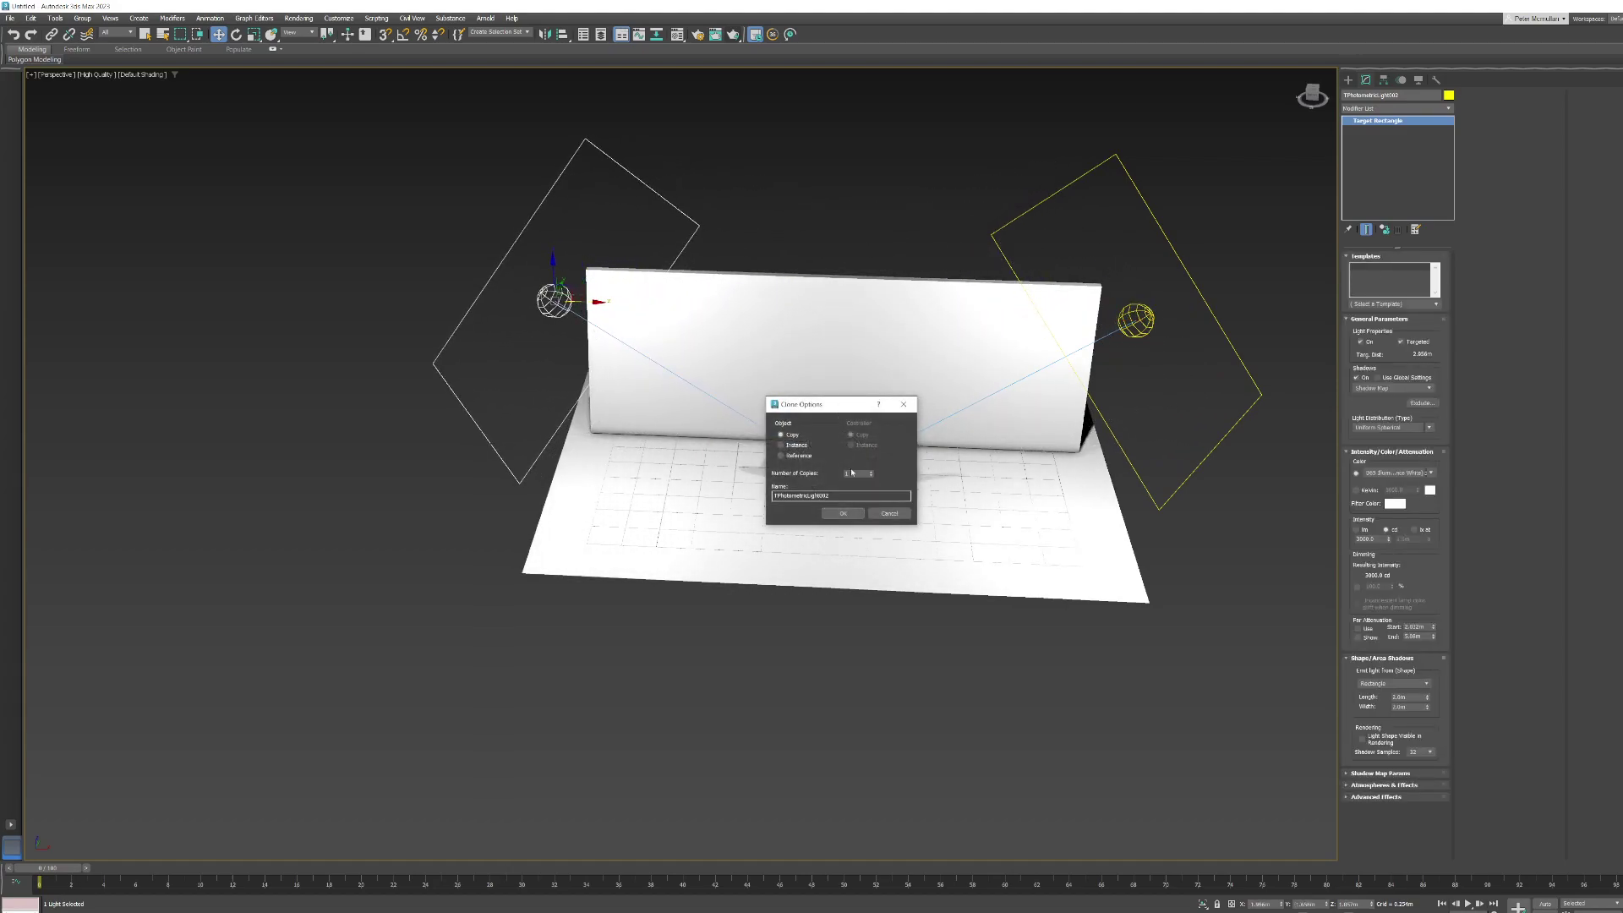
{"action": "left_click", "coordinate": [842, 513]}
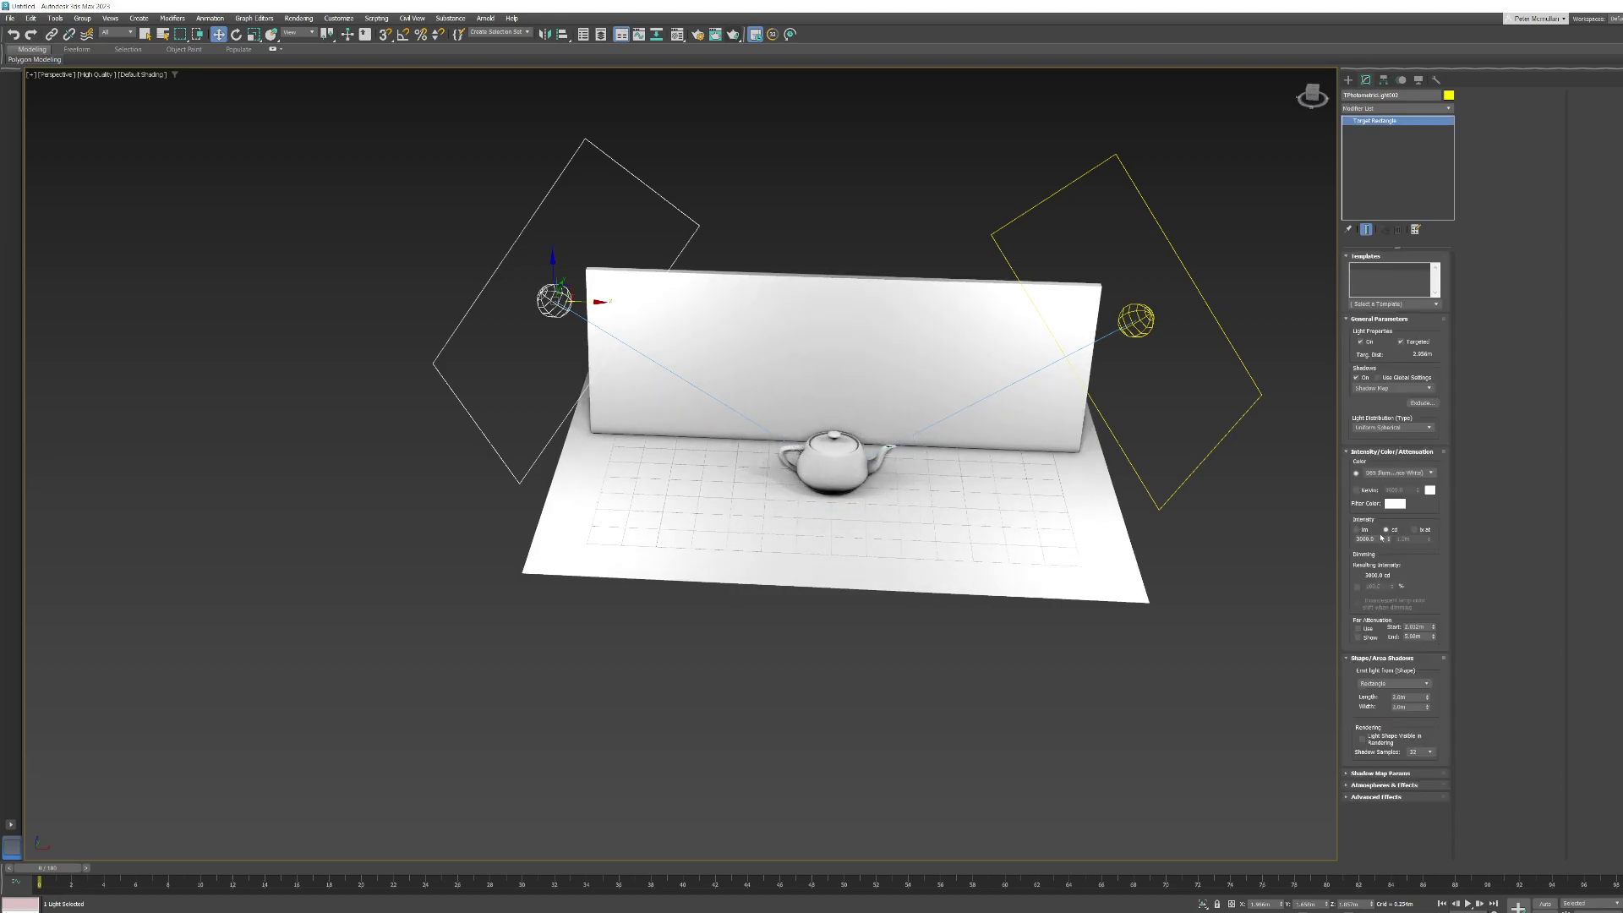
{"action": "type", "text": "1"}
{"action": "key", "text": "Return"}
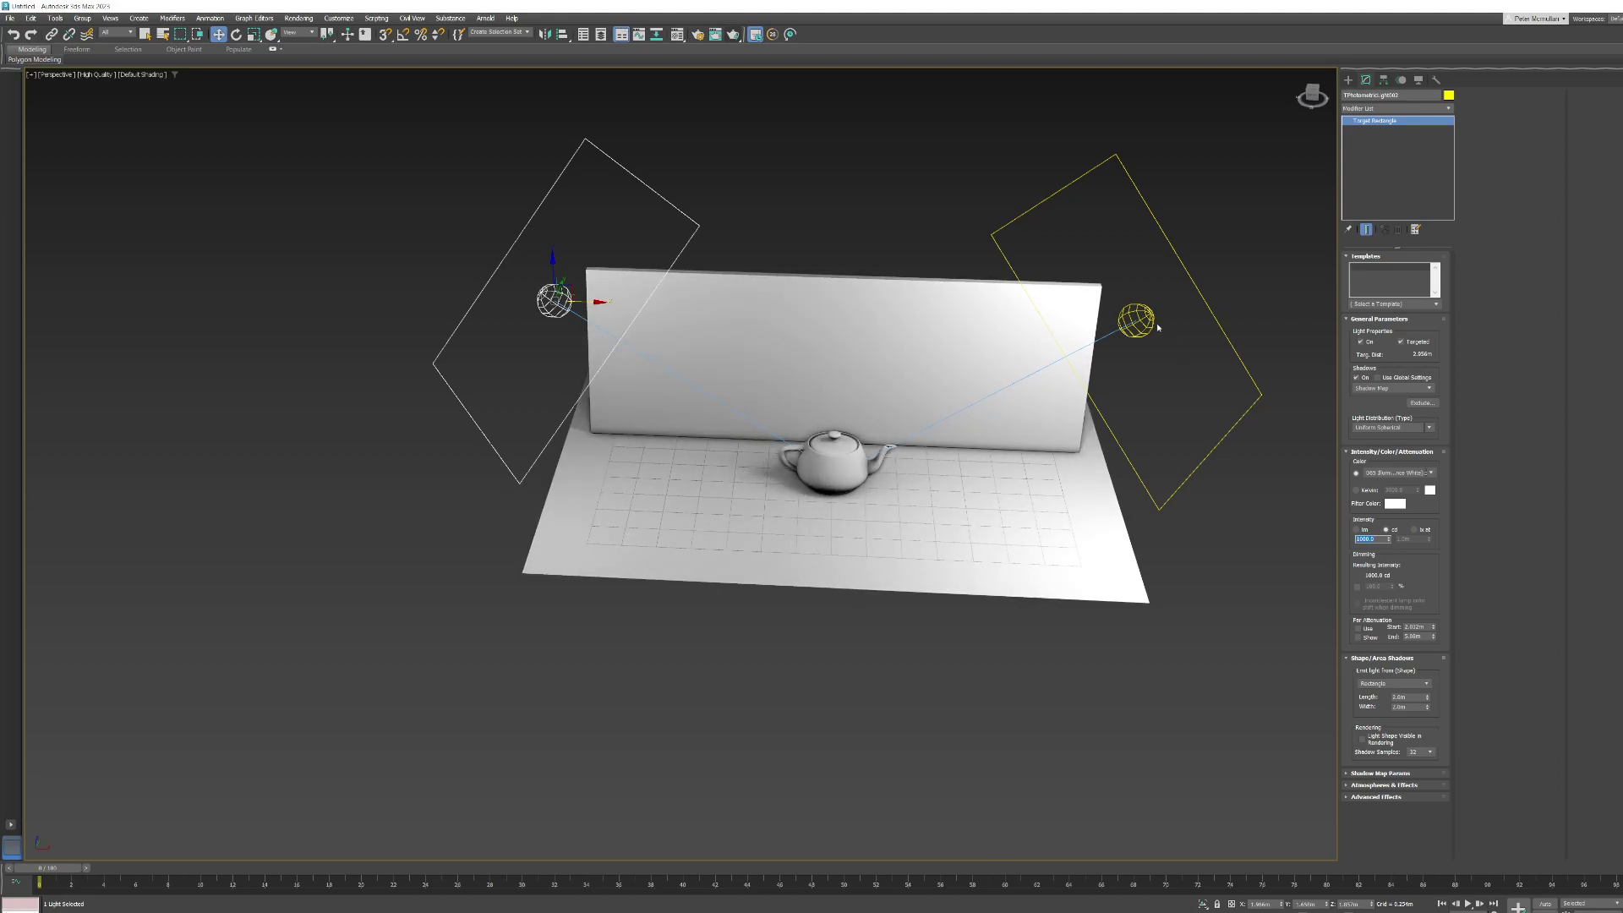
- Set the right-hand area light's intensity to 2000 cd
{"action": "left_click", "coordinate": [1136, 320]}
{"action": "key", "text": "Return"}
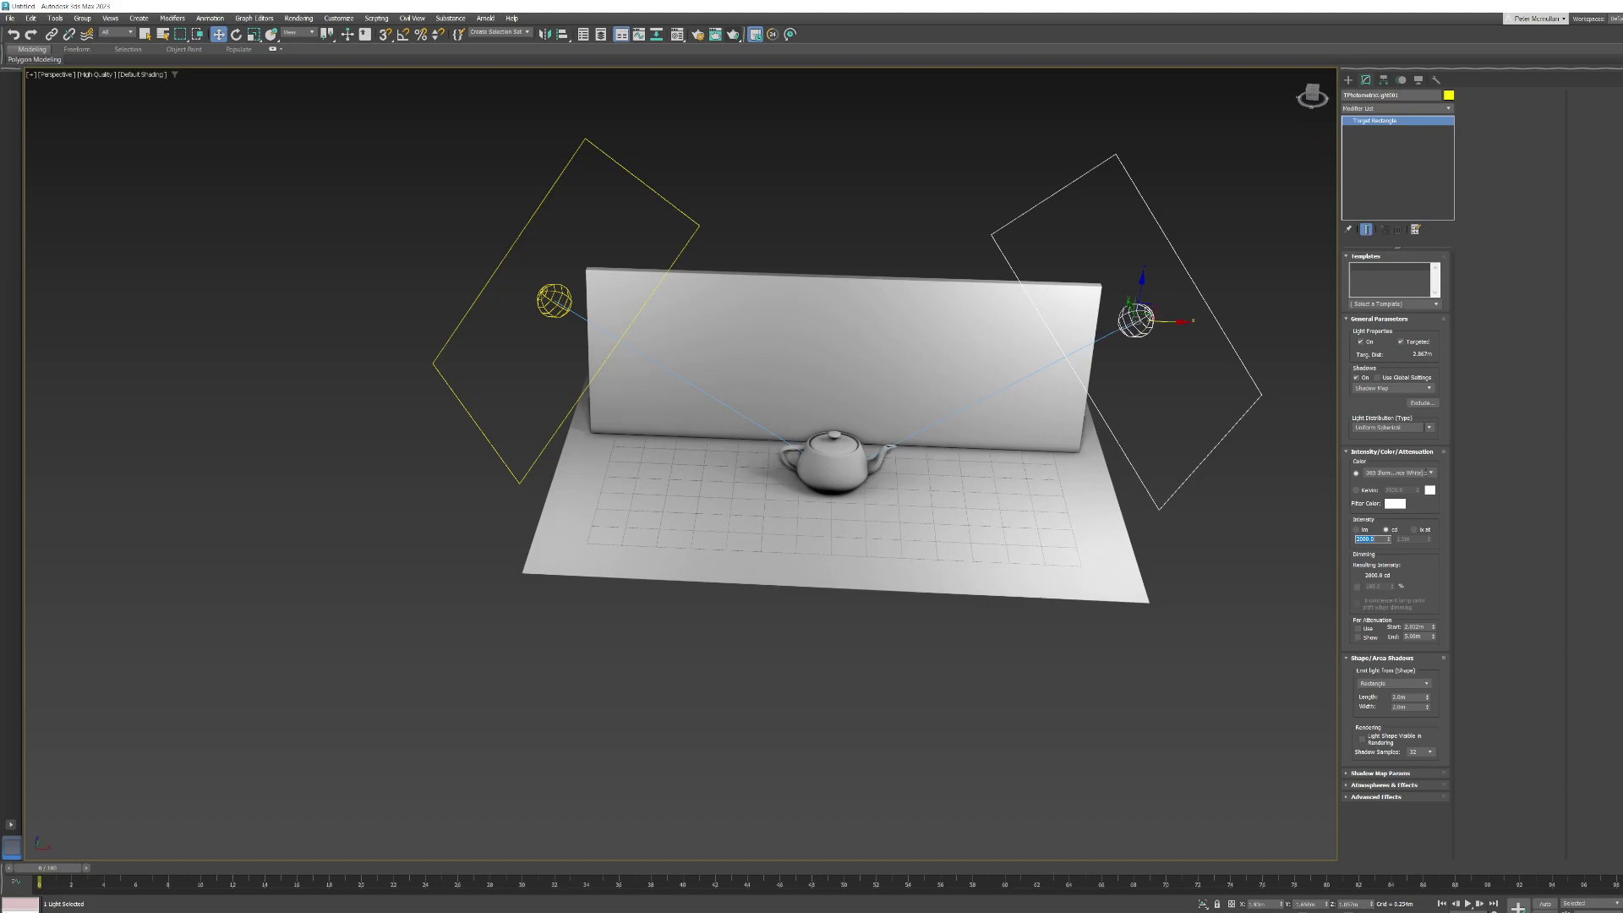
{"action": "middle_click_drag", "start_coordinate": [965, 506], "coordinate": [1189, 555], "text": "alt"}
- Move a light to change the teapot's floor shadow and render the close-up view
{"action": "scroll", "coordinate": [867, 501], "scroll_direction": "up", "scroll_amount": 8}
{"action": "scroll", "coordinate": [1056, 401], "scroll_direction": "down", "scroll_amount": 3}
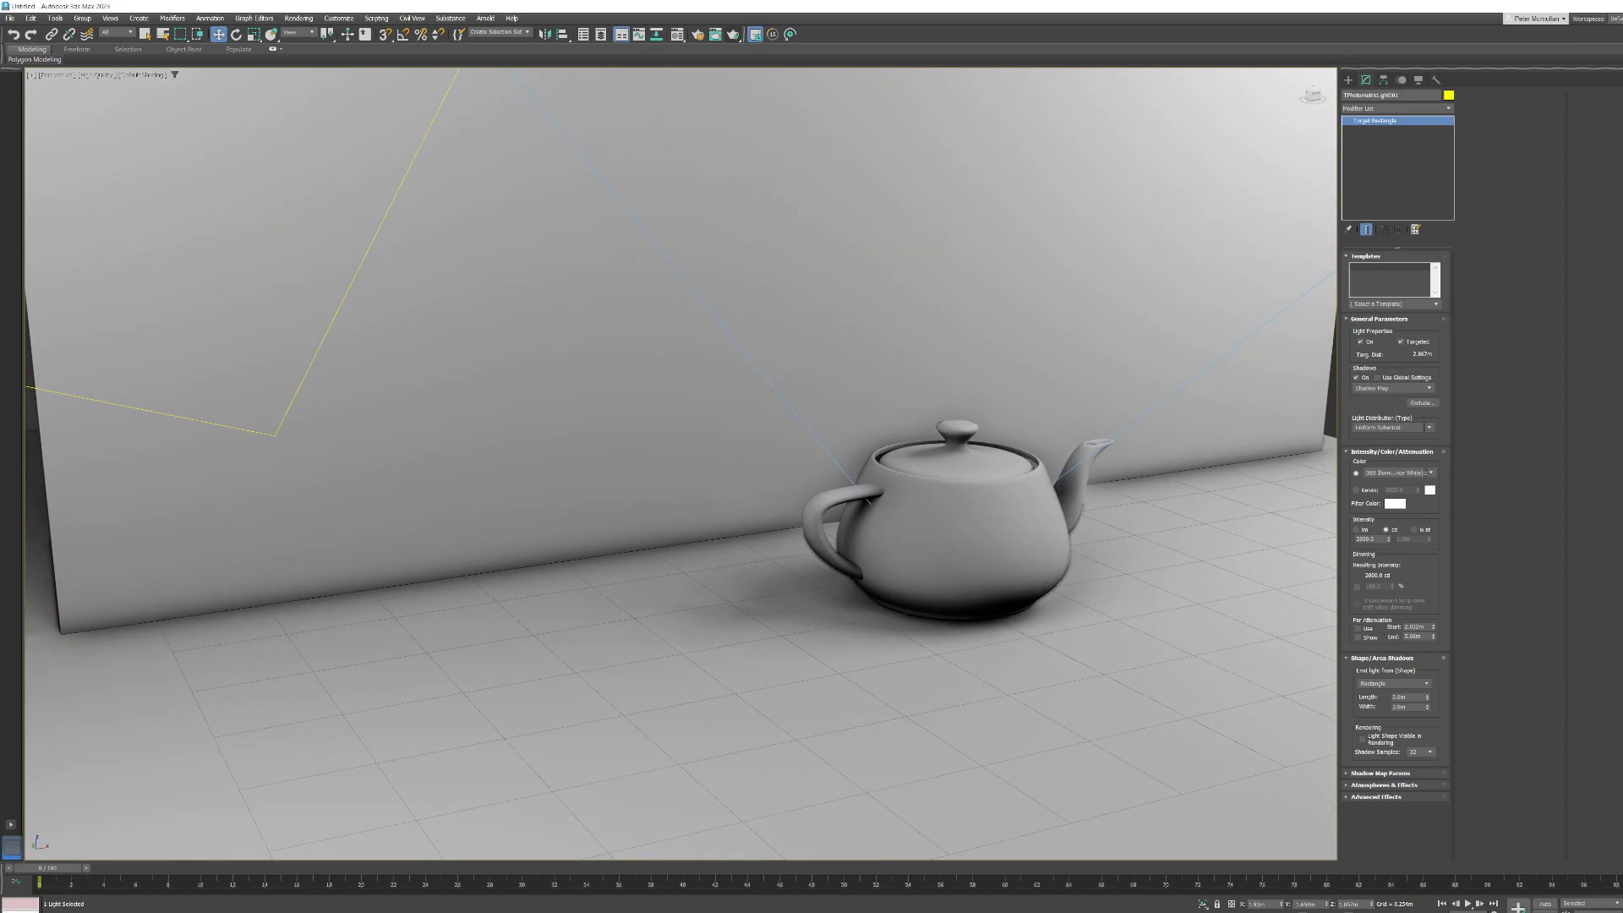
{"action": "left_click_drag", "start_coordinate": [868, 502], "coordinate": [1042, 575]}
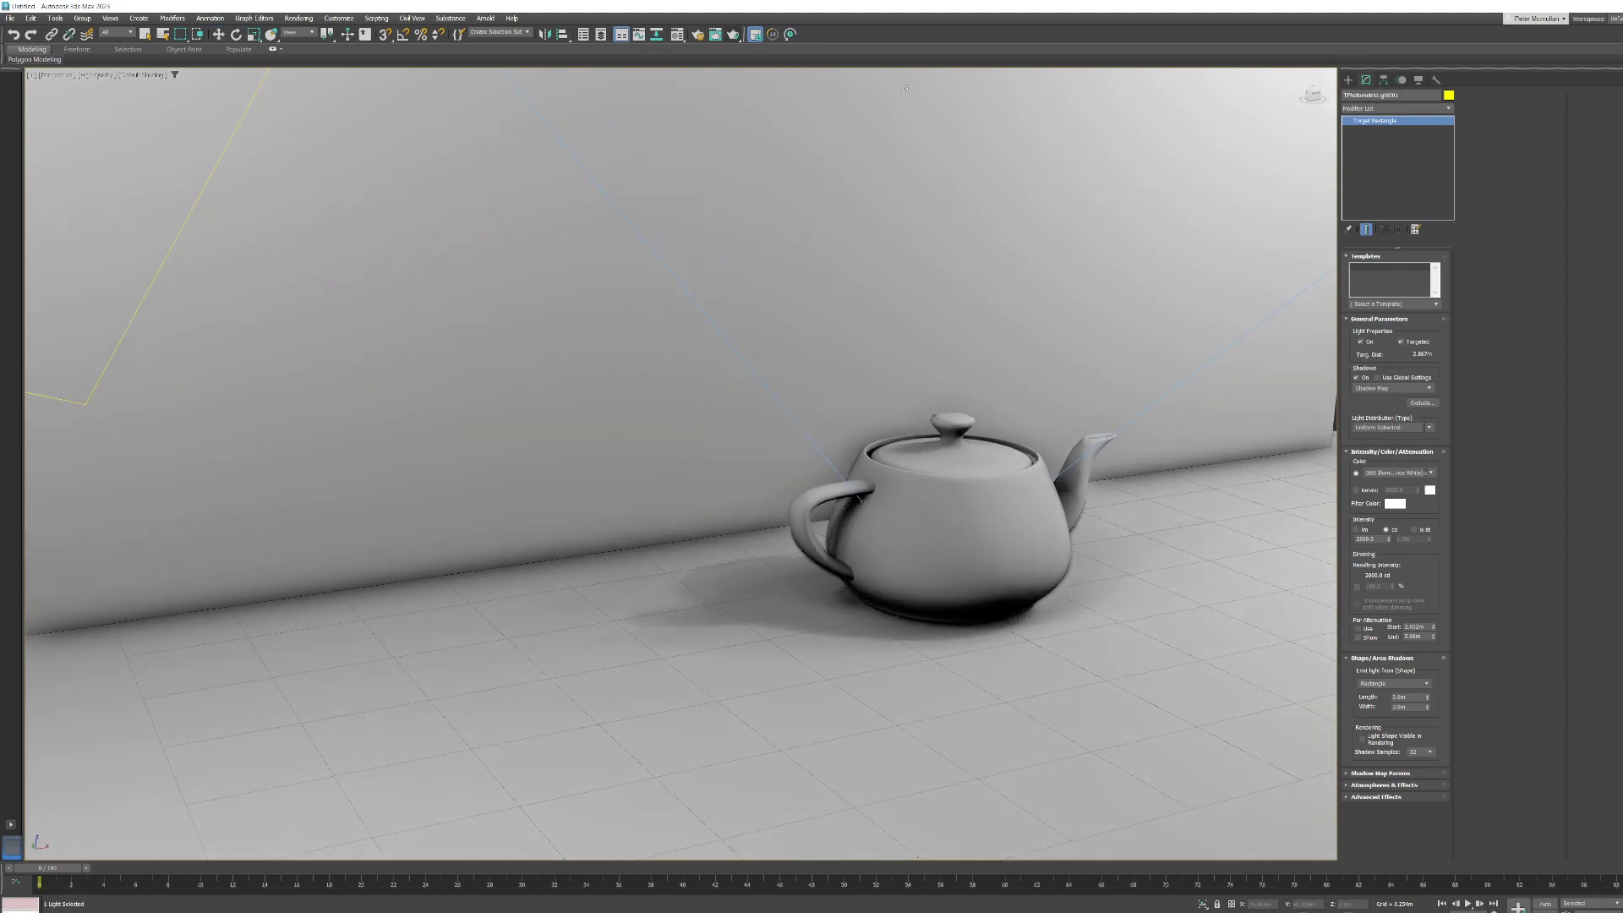
{"action": "left_click", "coordinate": [734, 35]}
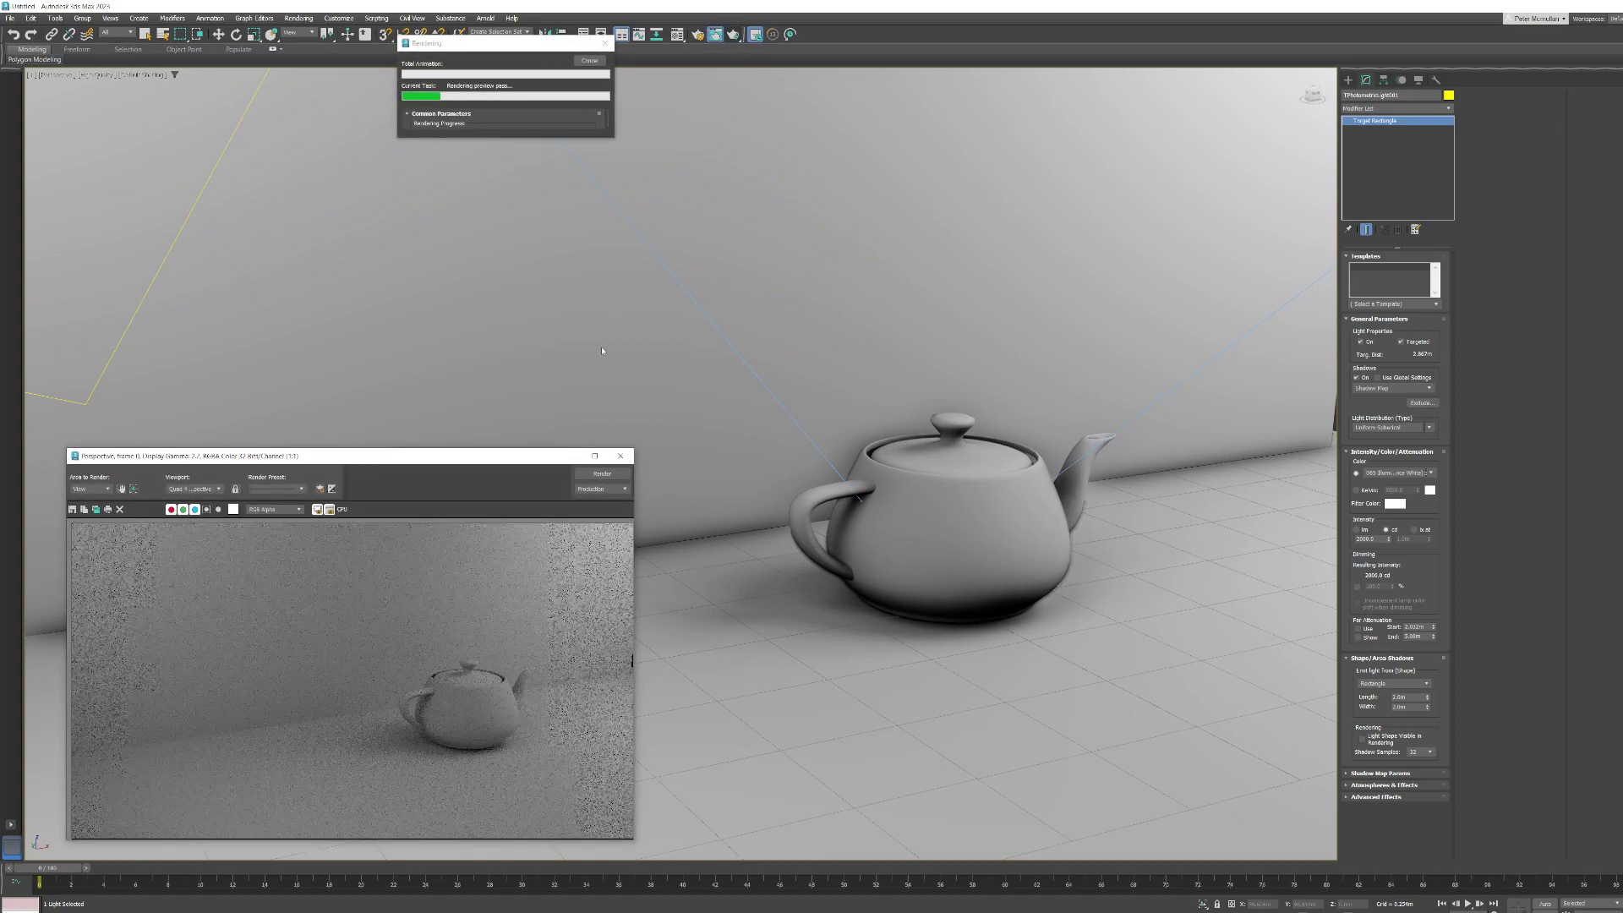
- Widen the back wall Box001 to 4.00 m and close the rendered frame window
{"action": "left_click_drag", "start_coordinate": [416, 456], "coordinate": [938, 193]}
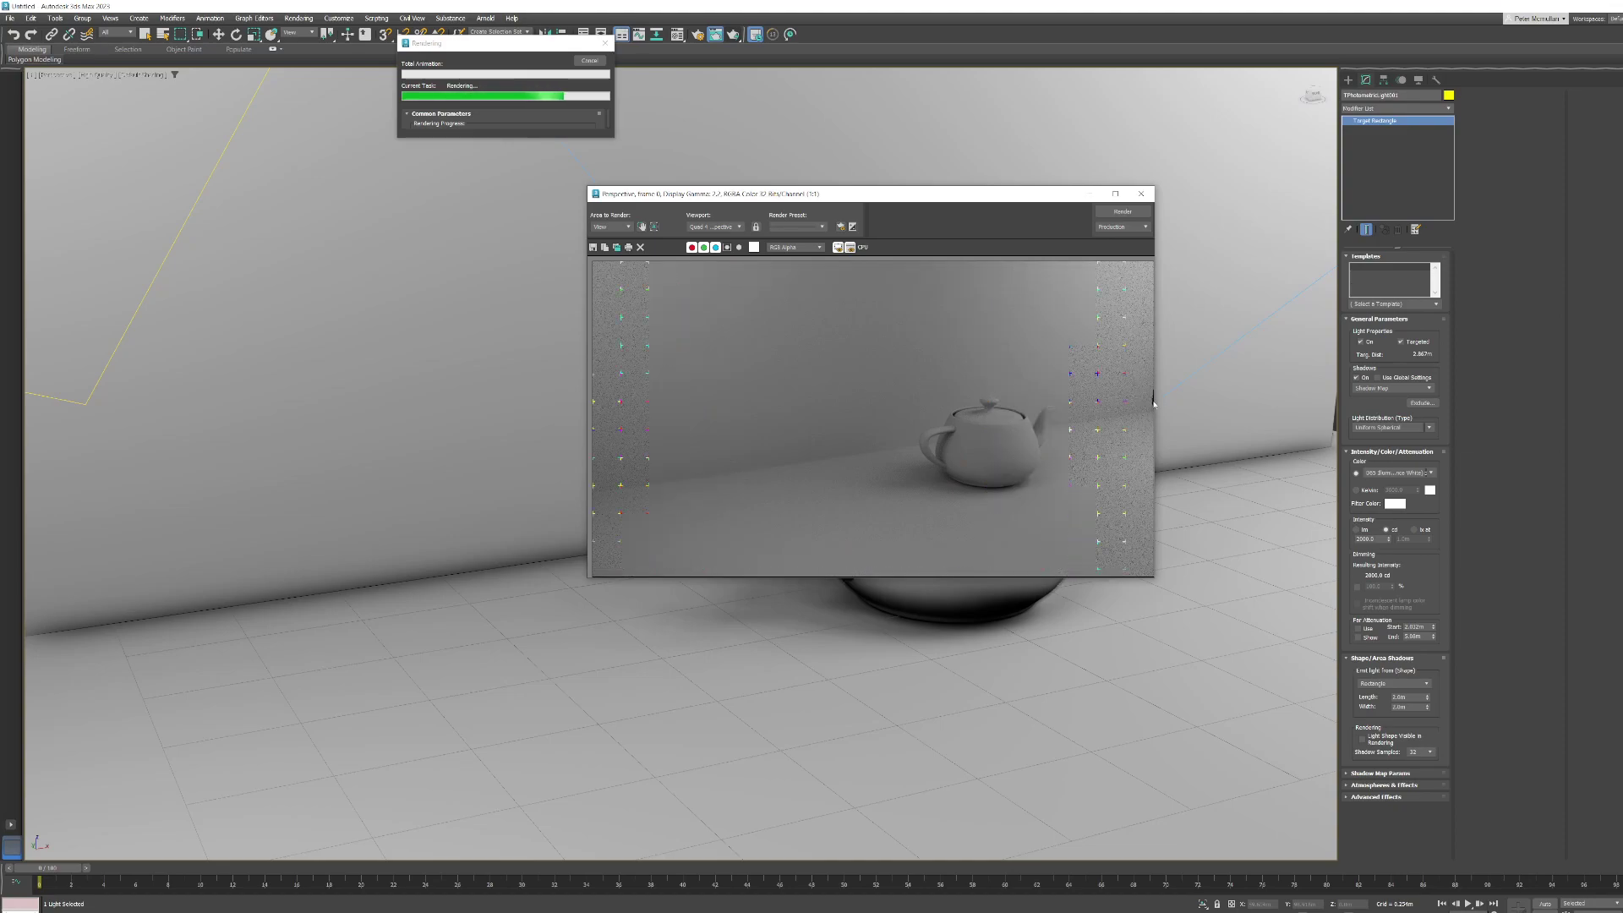
{"action": "key", "text": "w"}
{"action": "left_click", "coordinate": [1214, 262]}
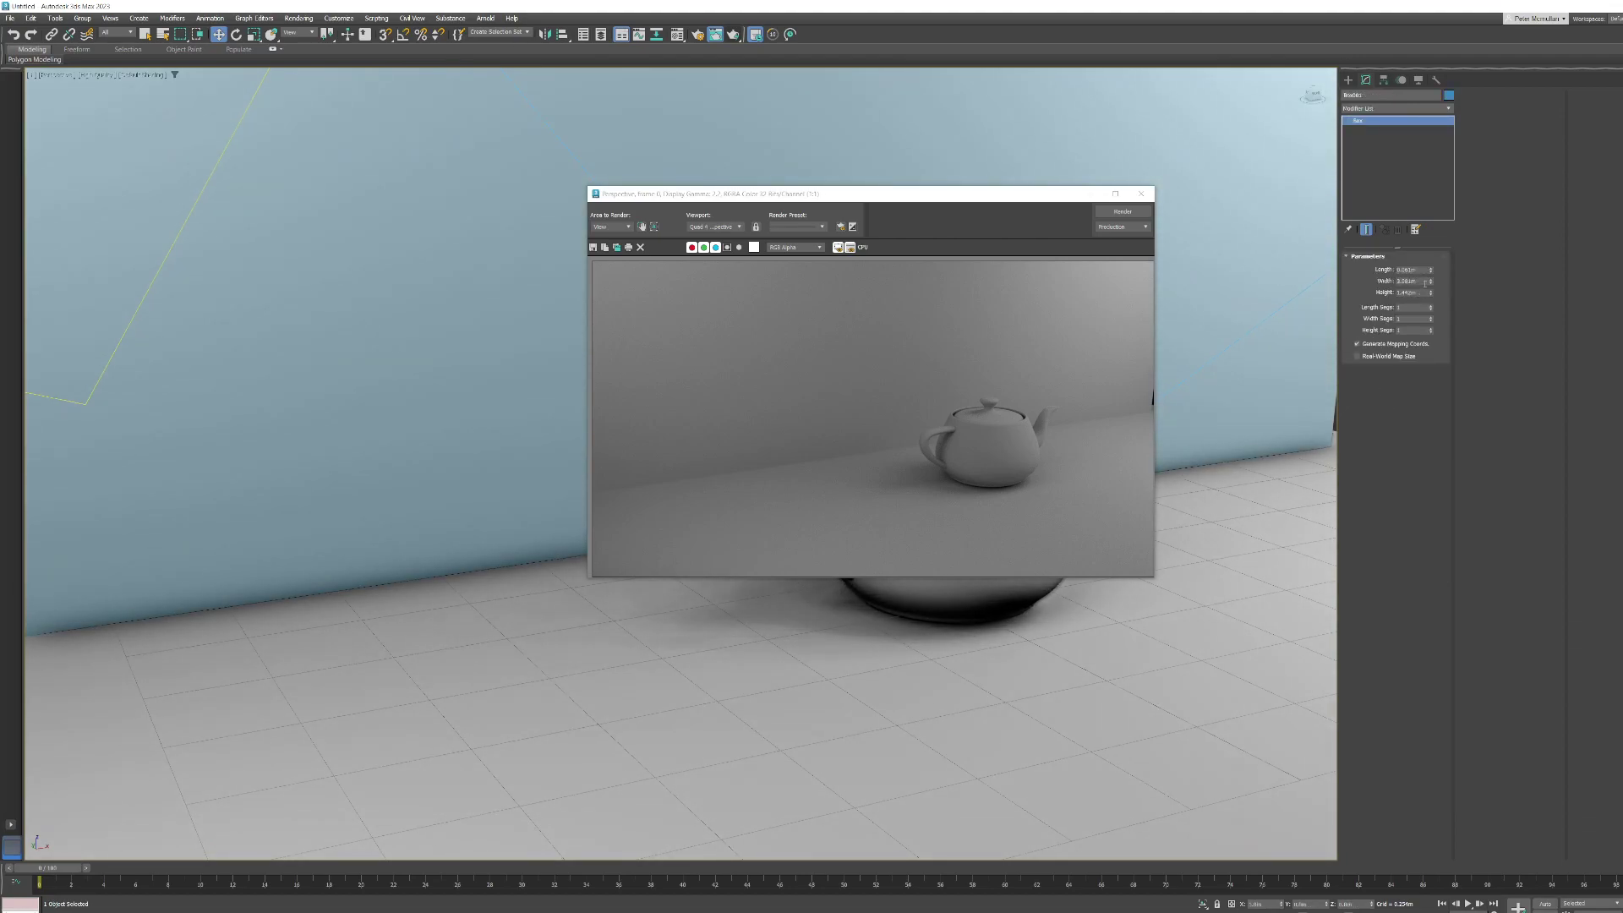
{"action": "left_click_drag", "start_coordinate": [1432, 282], "coordinate": [1432, 262]}
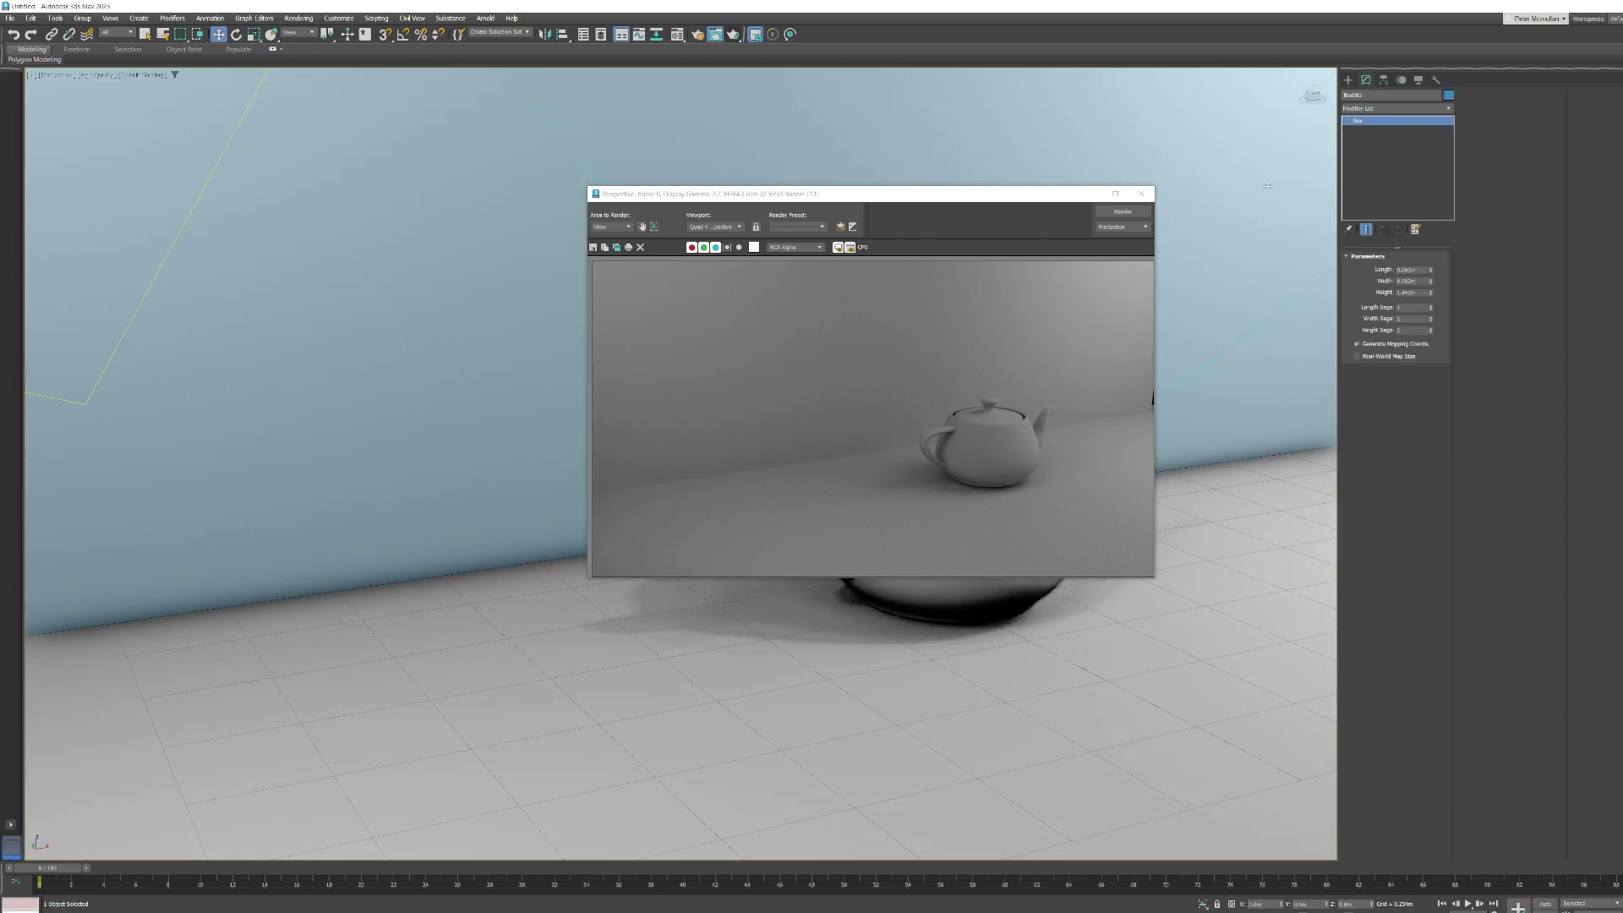
{"action": "left_click_drag", "start_coordinate": [992, 197], "coordinate": [949, 216]}
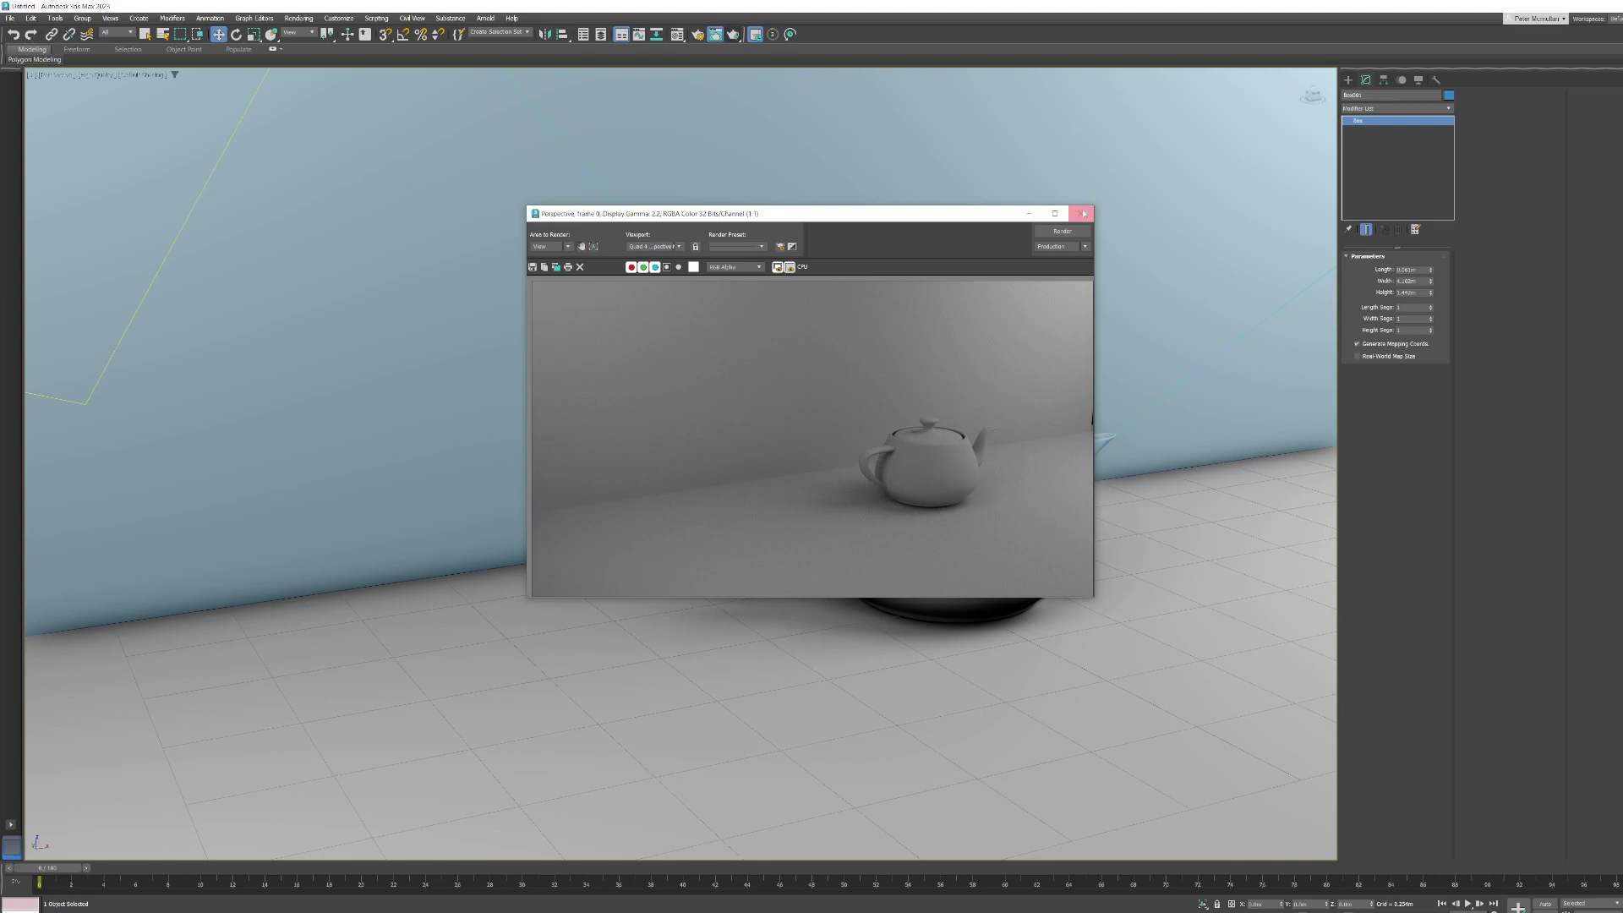
{"action": "left_click", "coordinate": [1080, 213]}
- Dismiss both autobackup warnings and select the teapot, back wall and PhysCamera001
{"action": "left_click", "coordinate": [928, 539]}
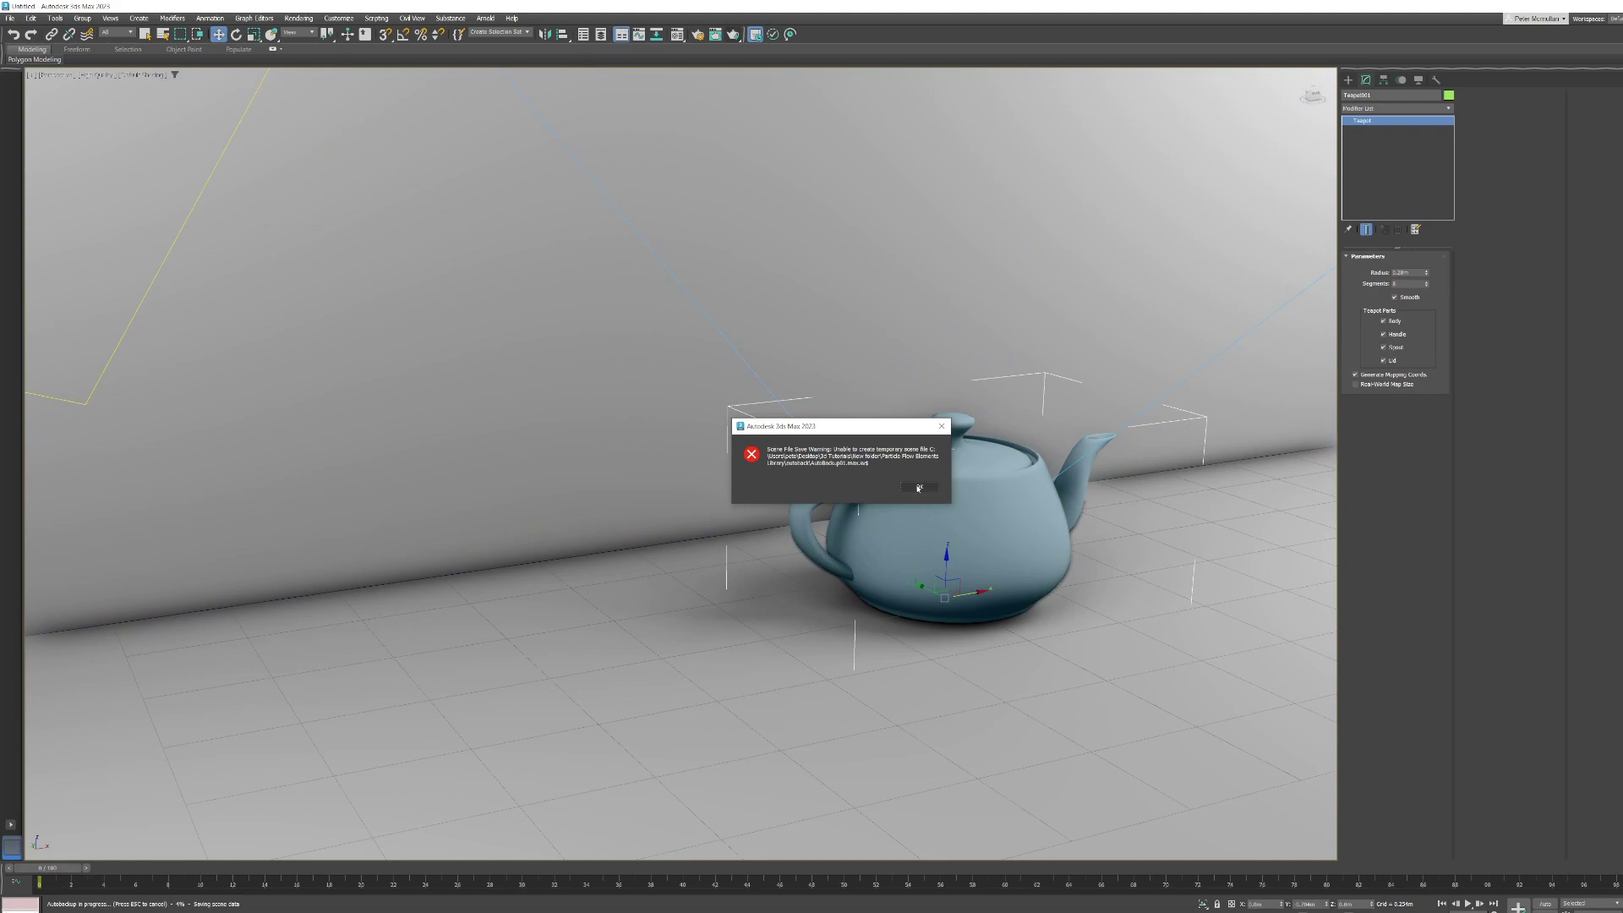
{"action": "left_click", "coordinate": [918, 488]}
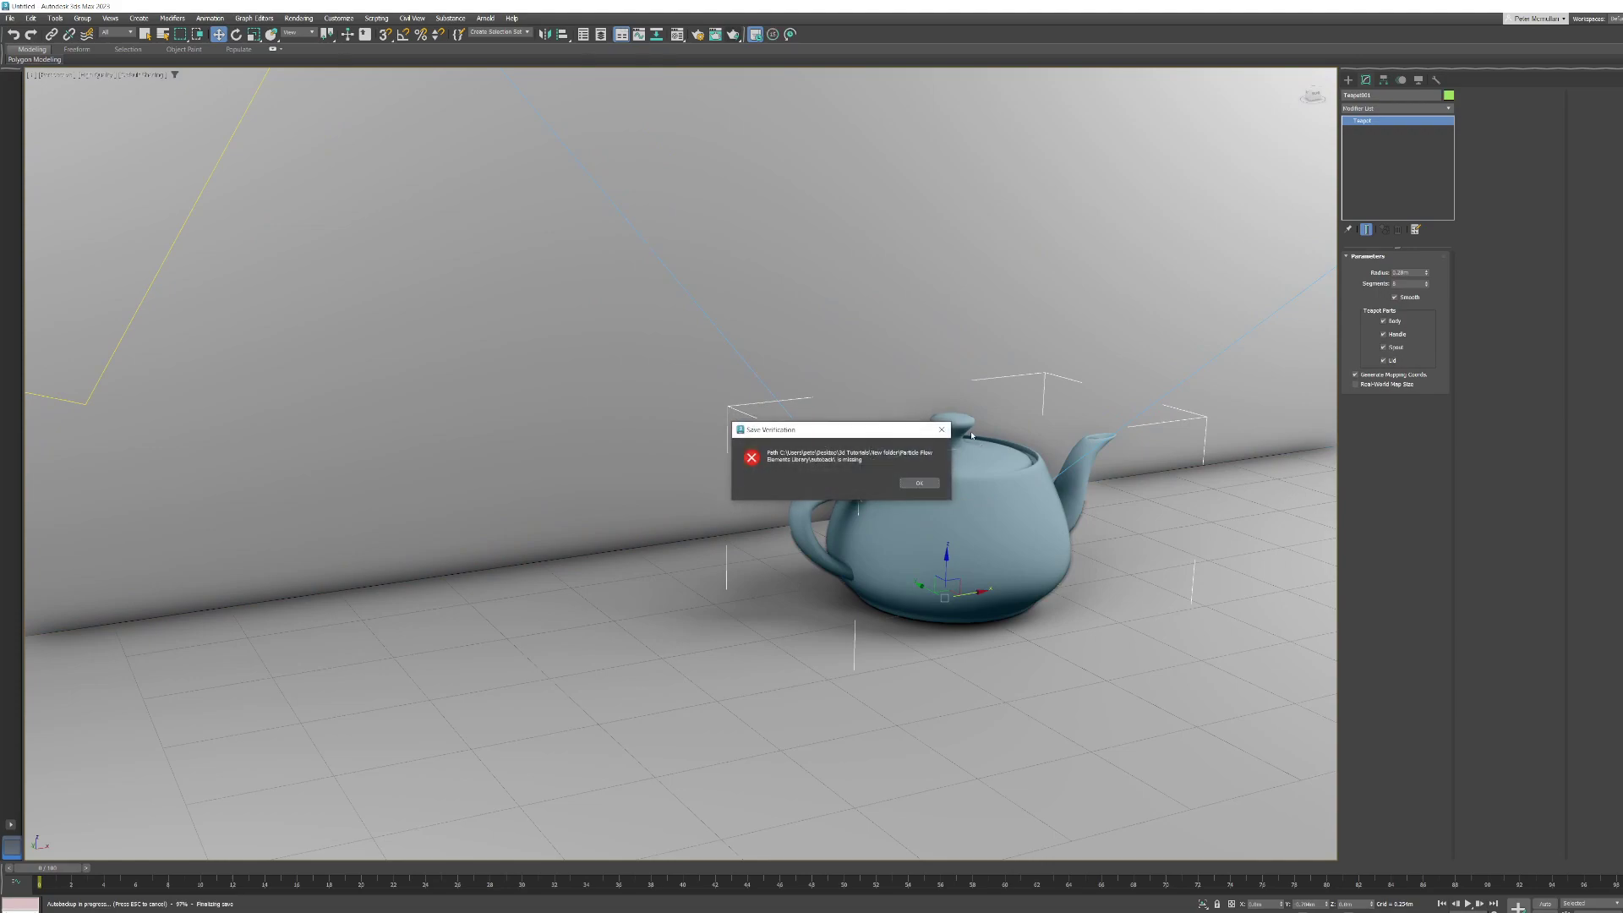
{"action": "left_click", "coordinate": [917, 487]}
{"action": "left_click", "coordinate": [942, 335]}
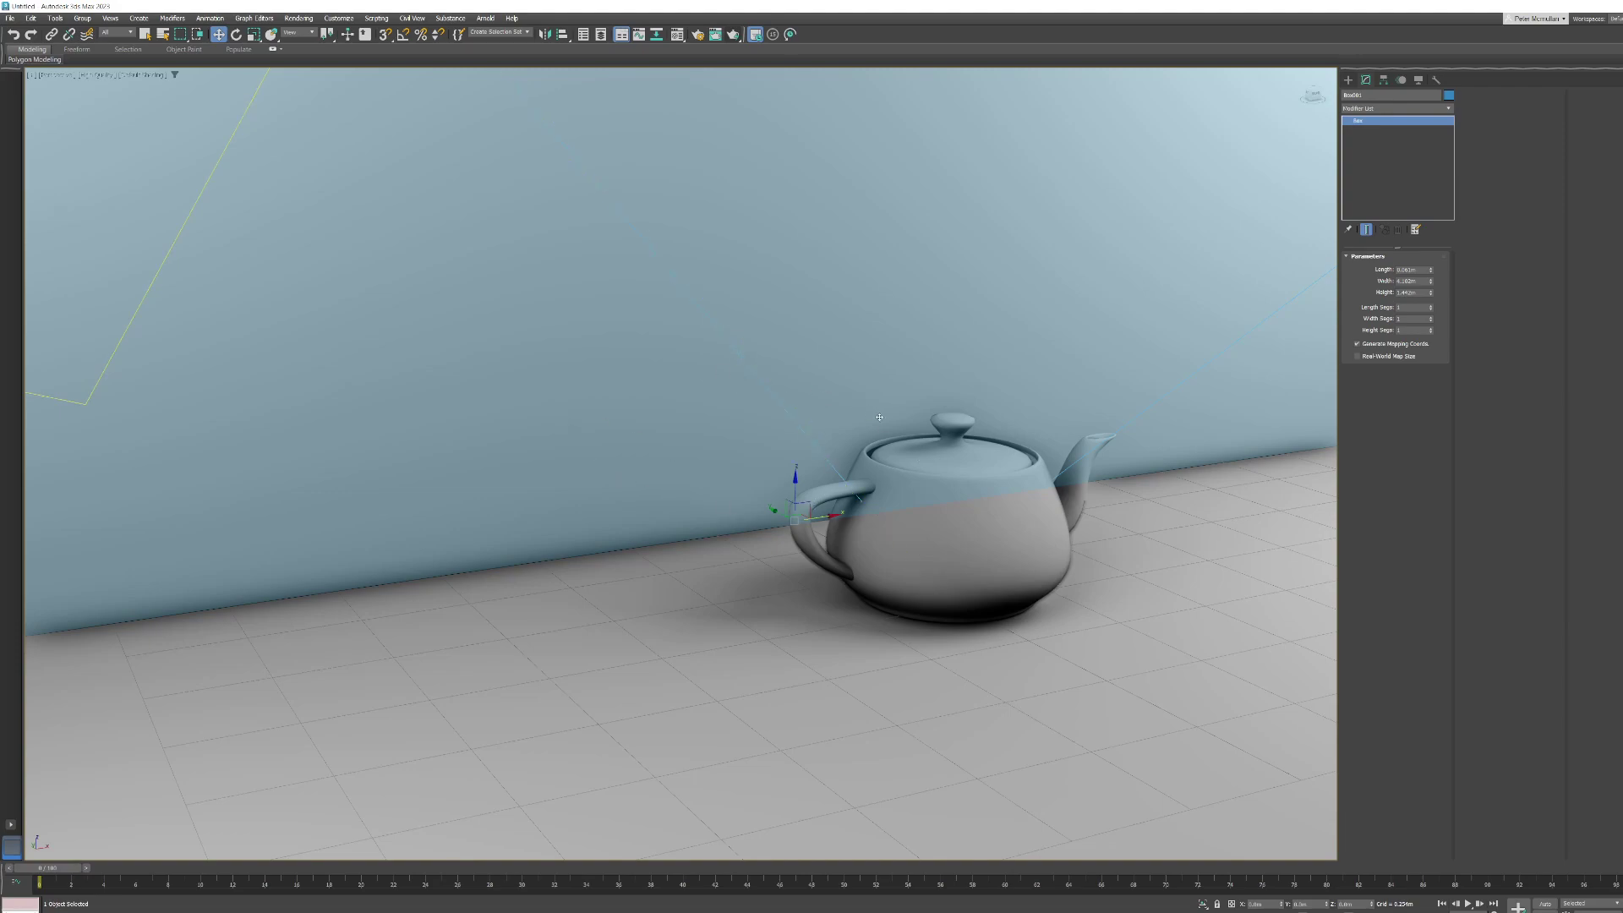
{"action": "left_click", "coordinate": [934, 514]}
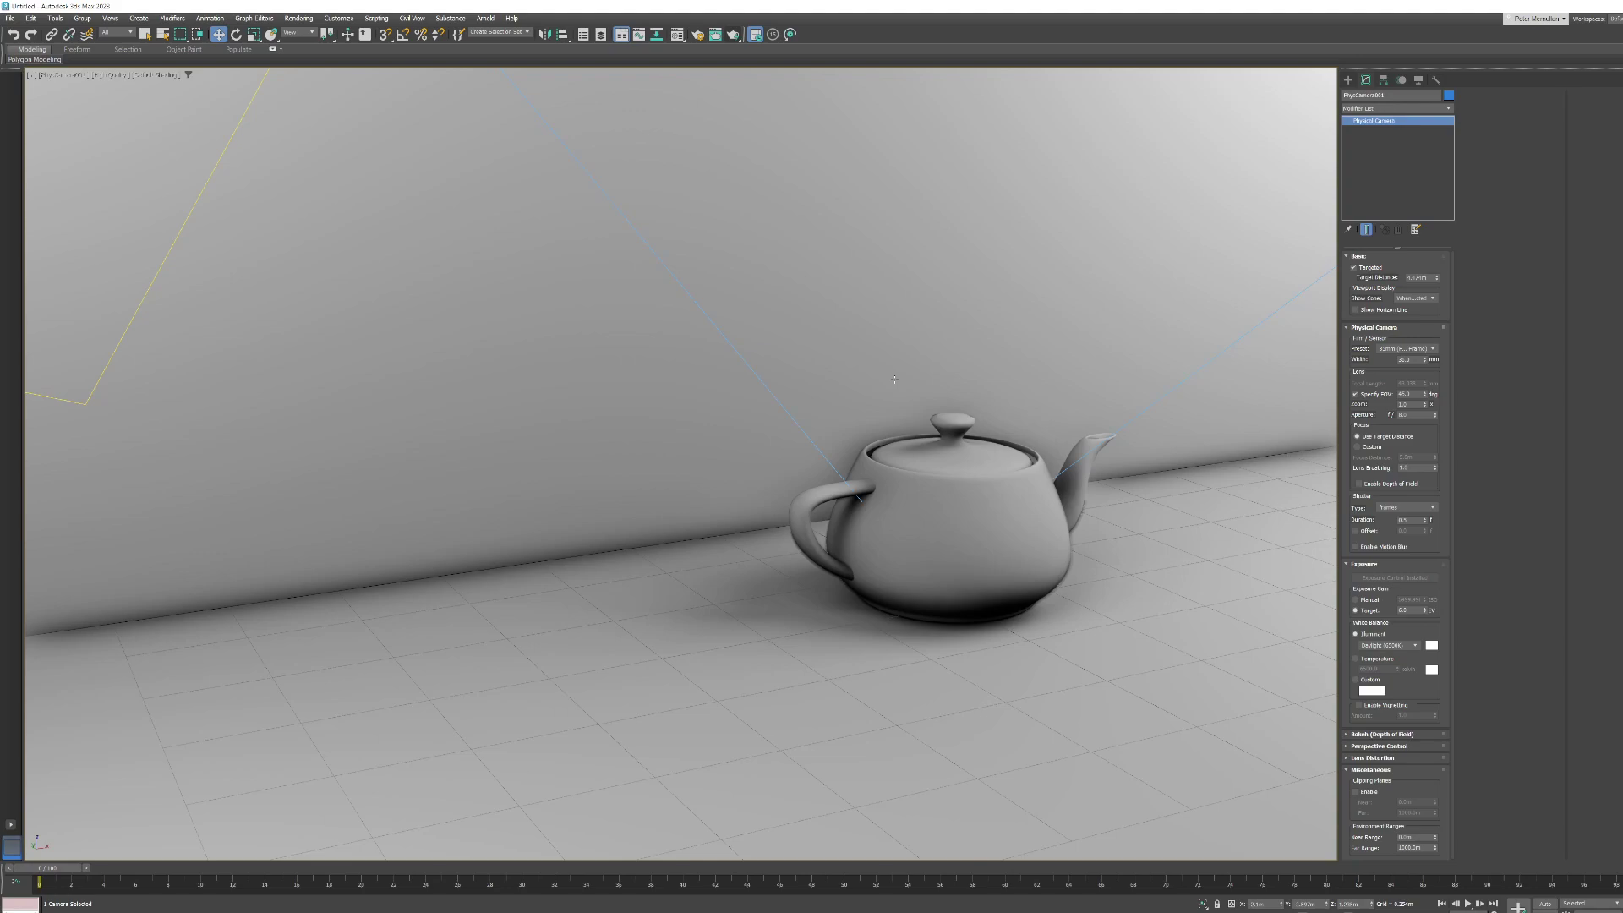
- Return to Perspective view, zoom extents, and orbit to show camera, both lights and teapot
{"action": "key", "text": "p"}
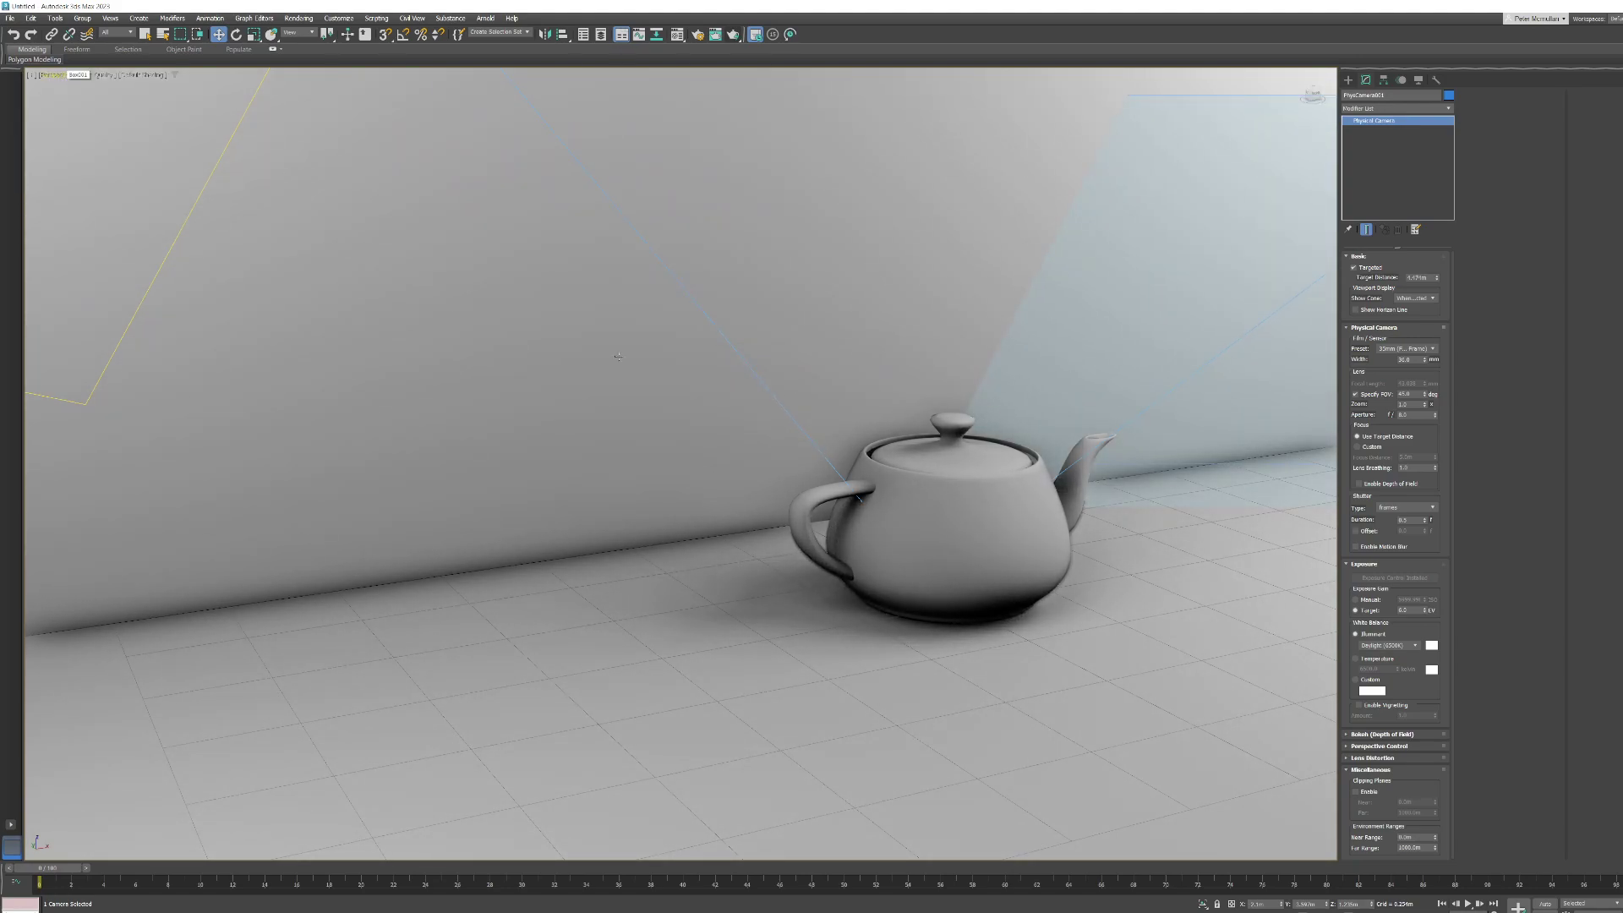
{"action": "key", "text": "shift+z"}
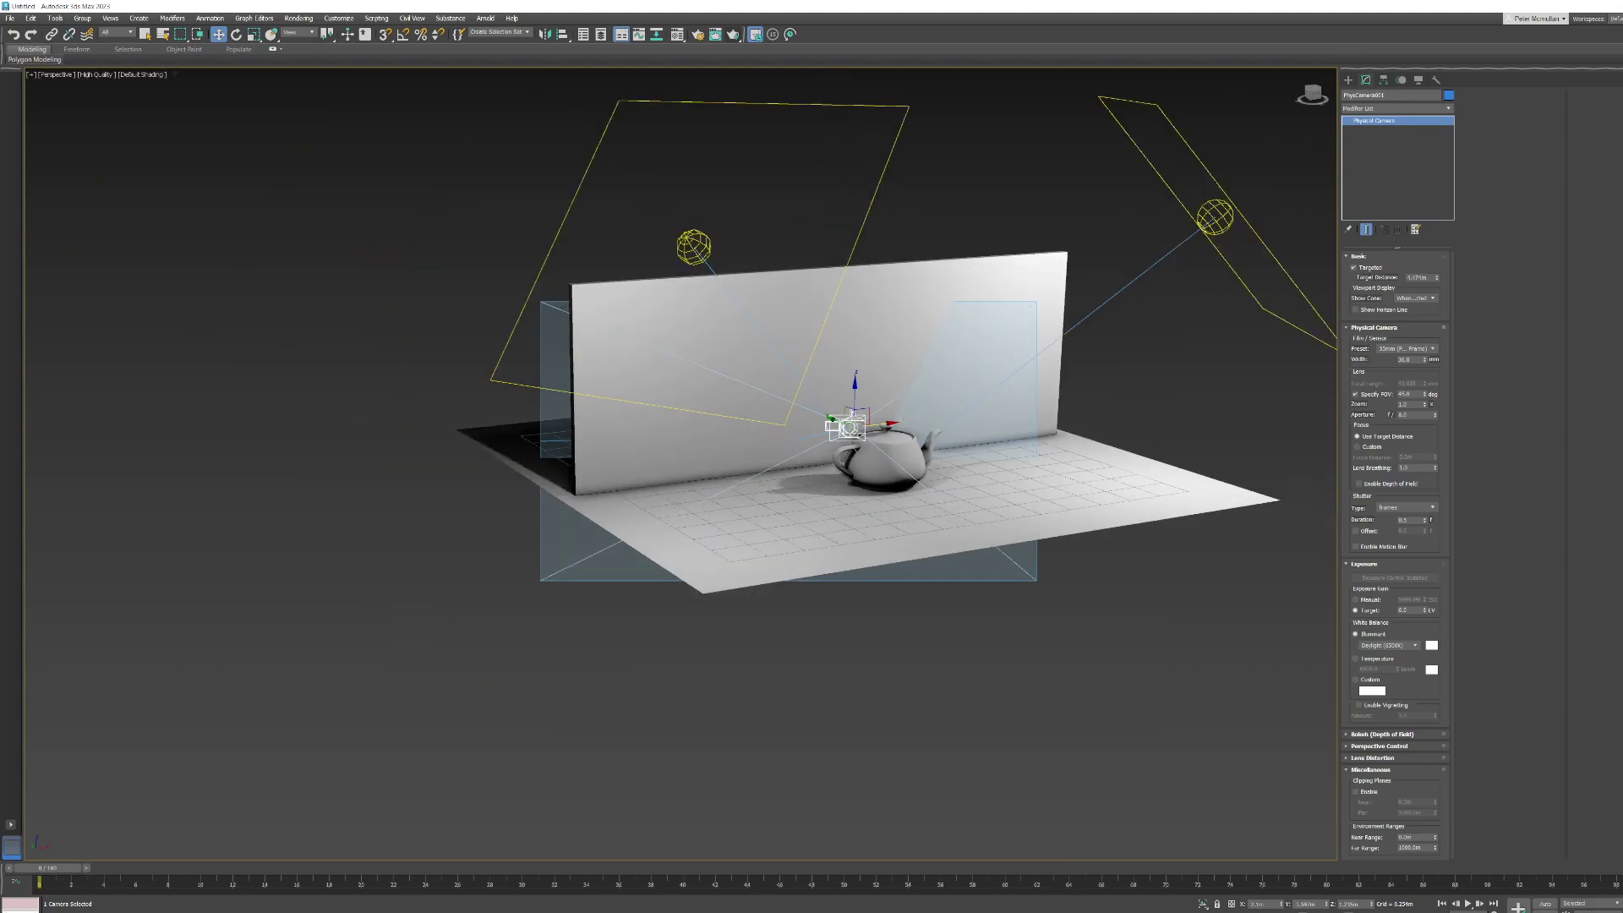
{"action": "middle_click_drag", "start_coordinate": [851, 414], "coordinate": [1209, 232], "text": "alt"}
- Create an Extended Primitives Torus Knot on the floor beside the teapot and open the Material Editor
{"action": "left_click", "coordinate": [1348, 79]}
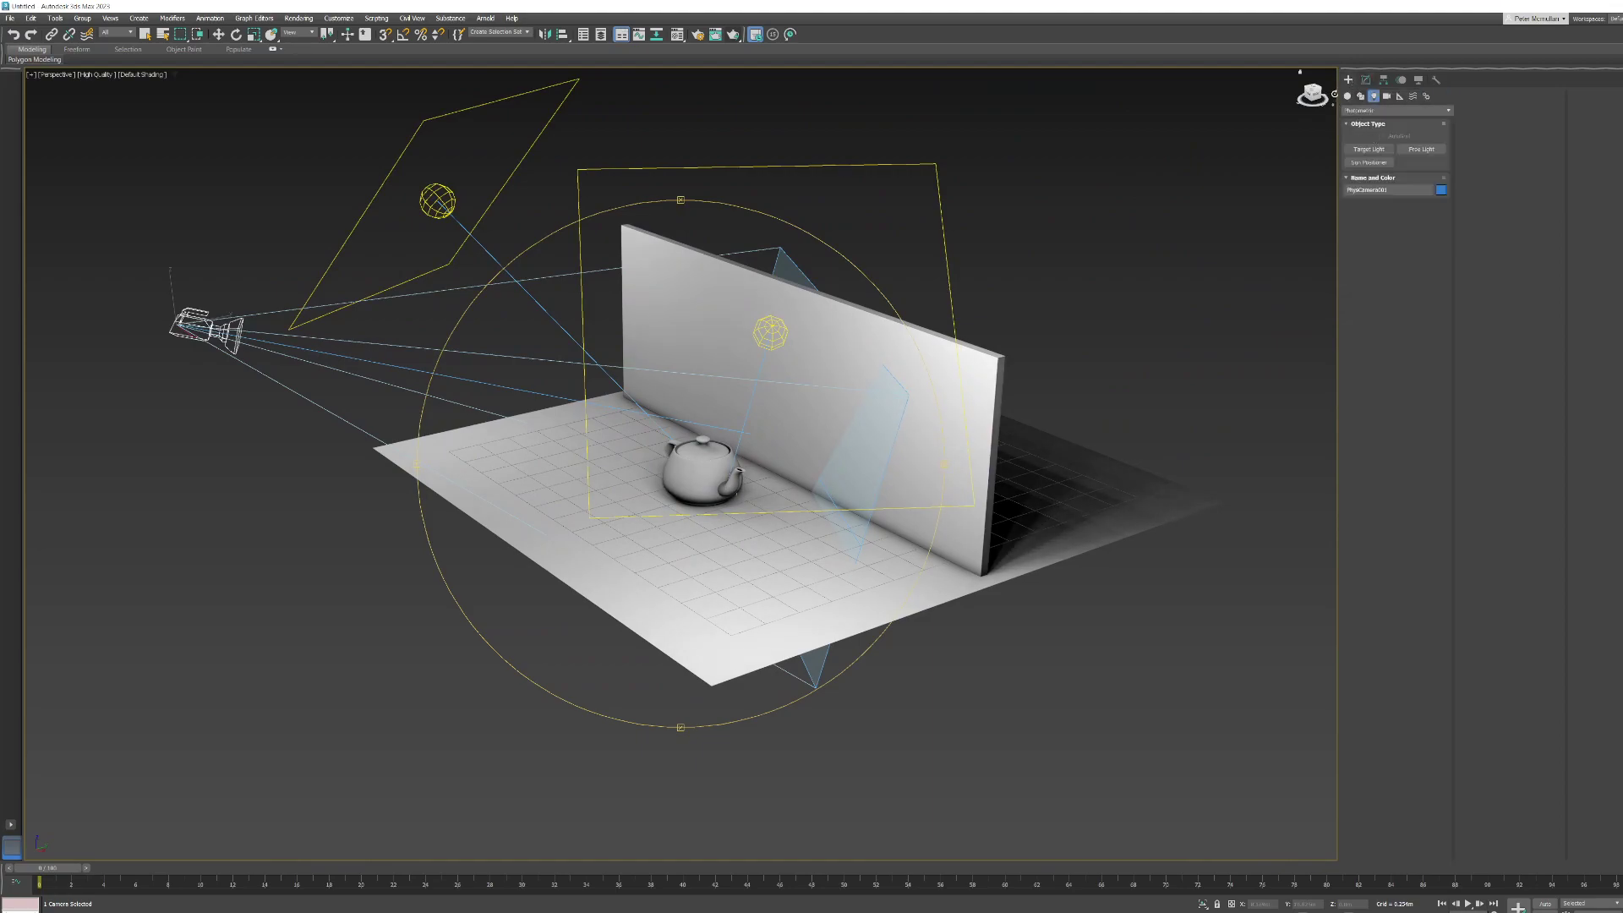
{"action": "left_click", "coordinate": [1348, 96]}
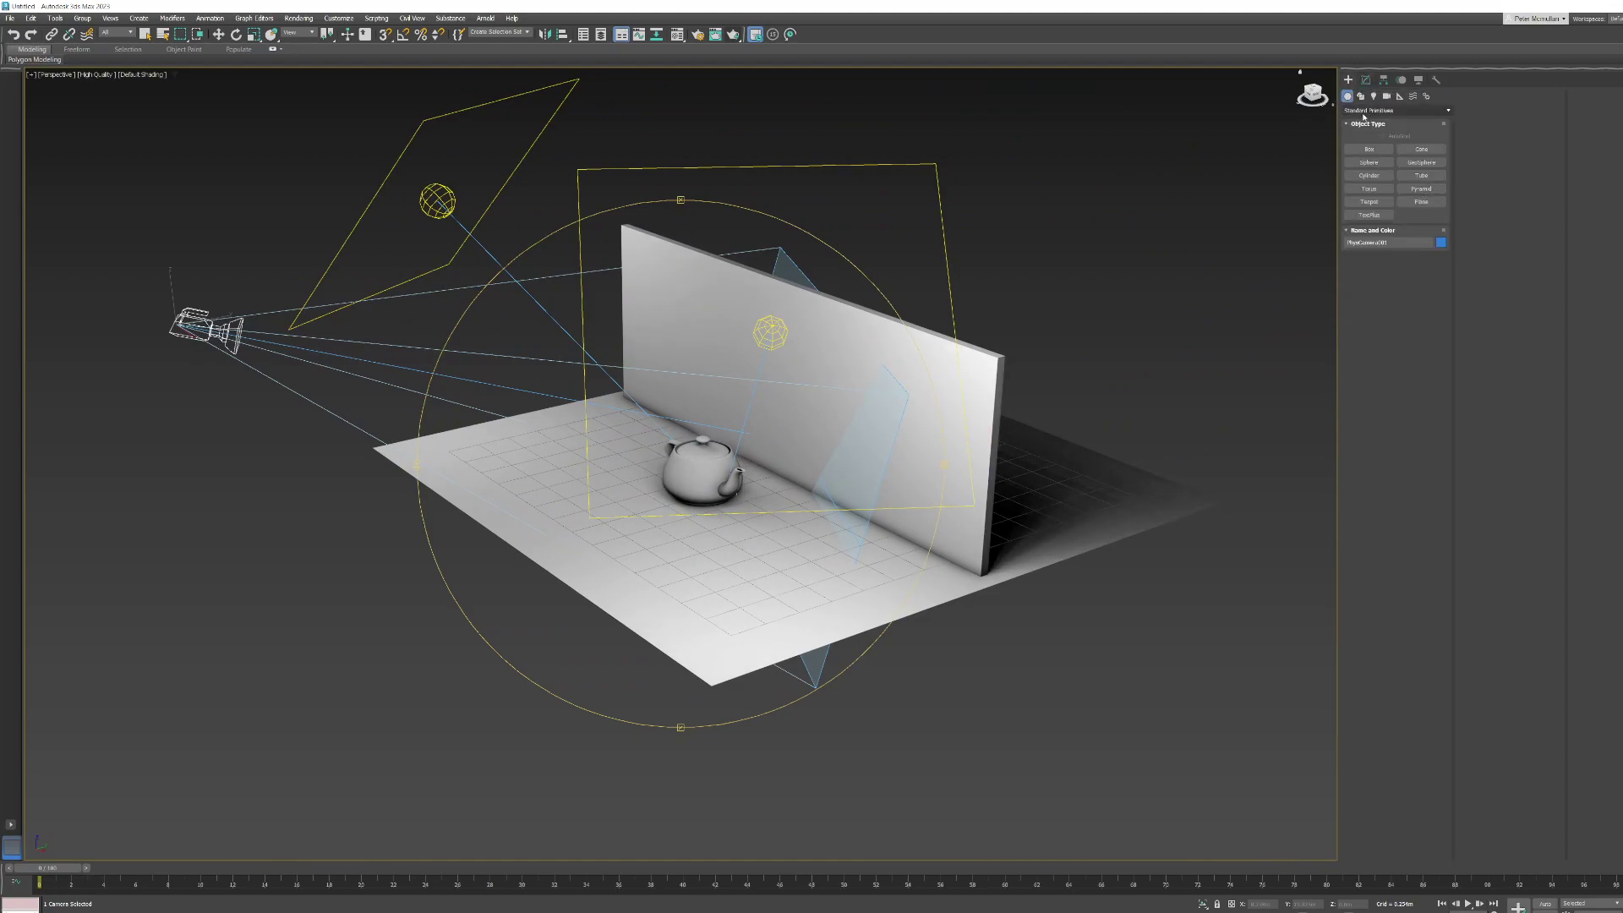
{"action": "left_click", "coordinate": [1363, 111]}
{"action": "left_click", "coordinate": [1374, 129]}
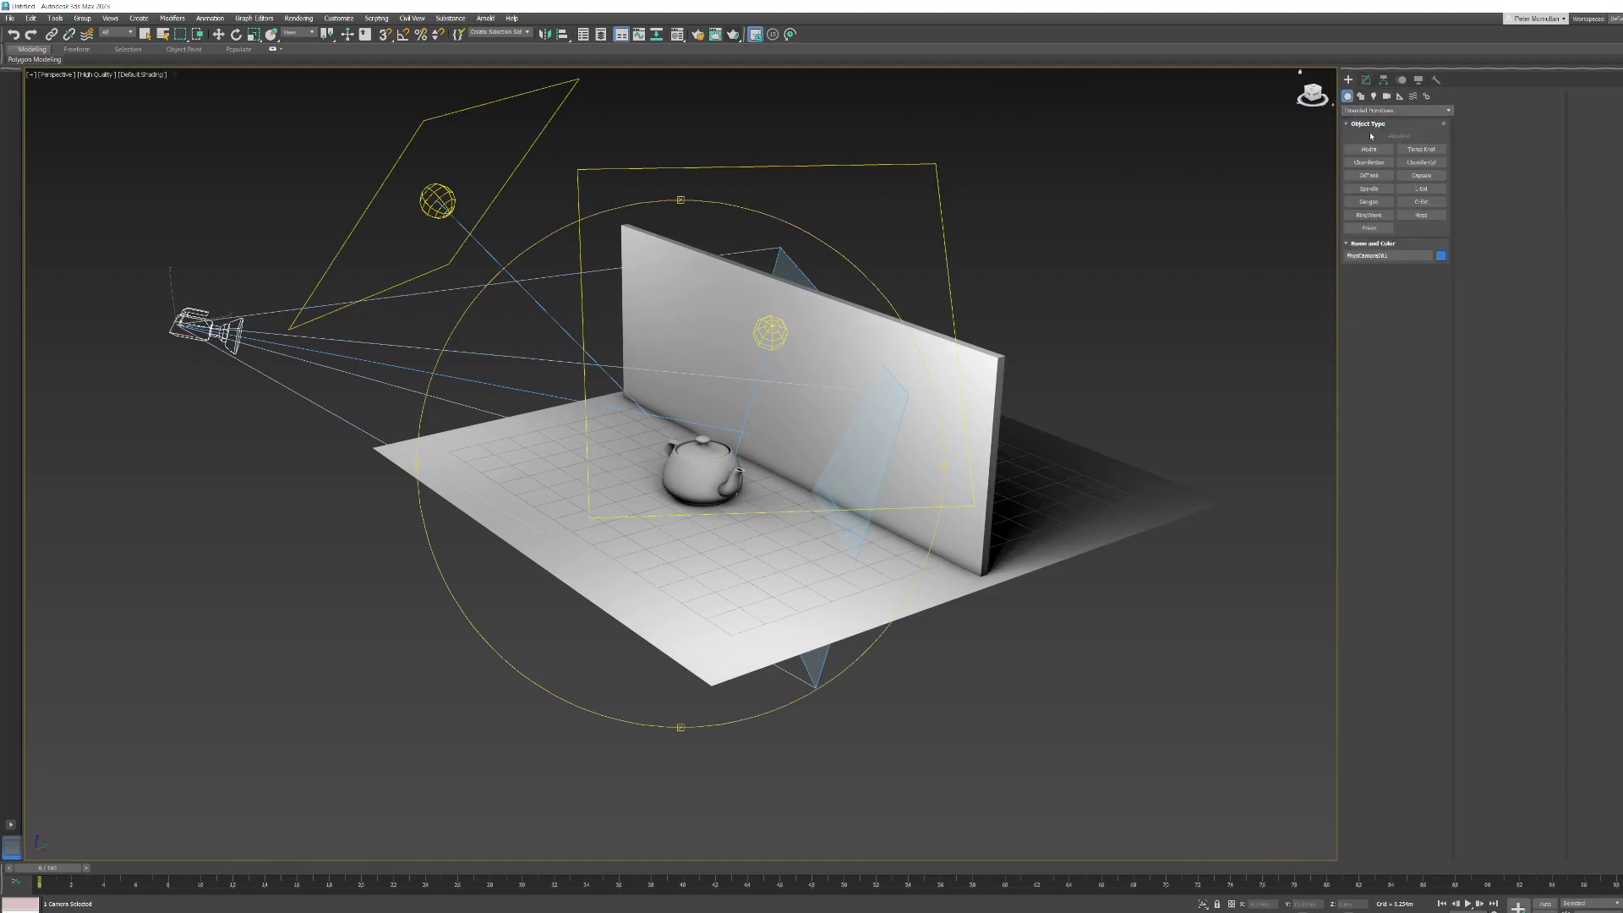
{"action": "left_click", "coordinate": [1421, 149]}
{"action": "left_click", "coordinate": [778, 524]}
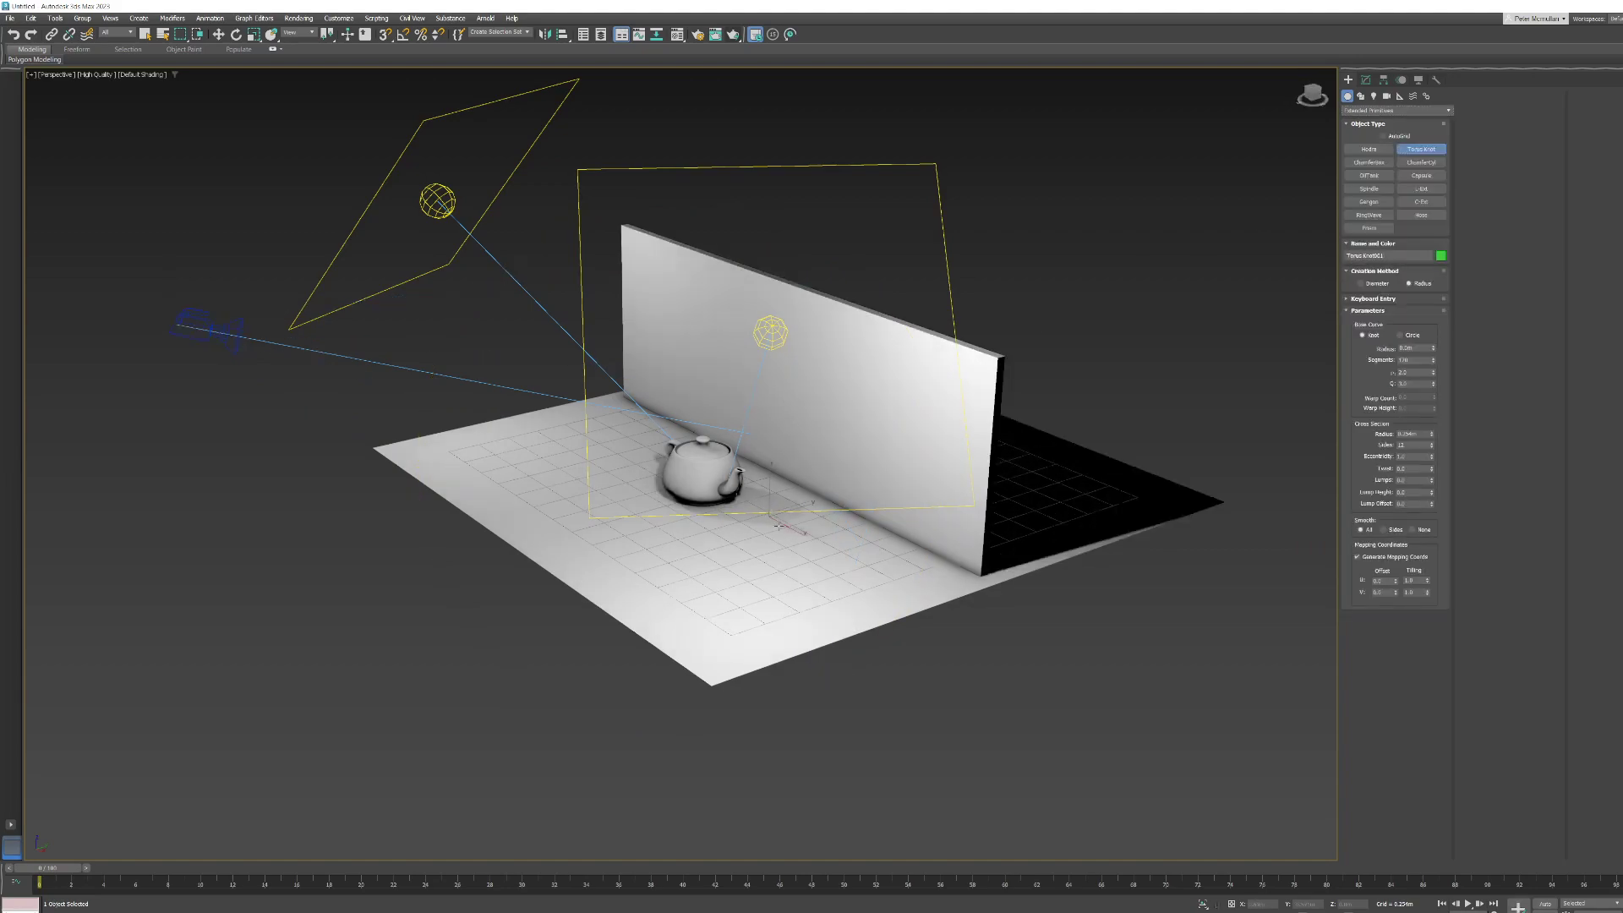
{"action": "left_click_drag", "start_coordinate": [784, 531], "coordinate": [795, 488]}
{"action": "left_click", "coordinate": [769, 490]}
{"action": "right_click", "coordinate": [770, 490]}
{"action": "left_click", "coordinate": [677, 34]}
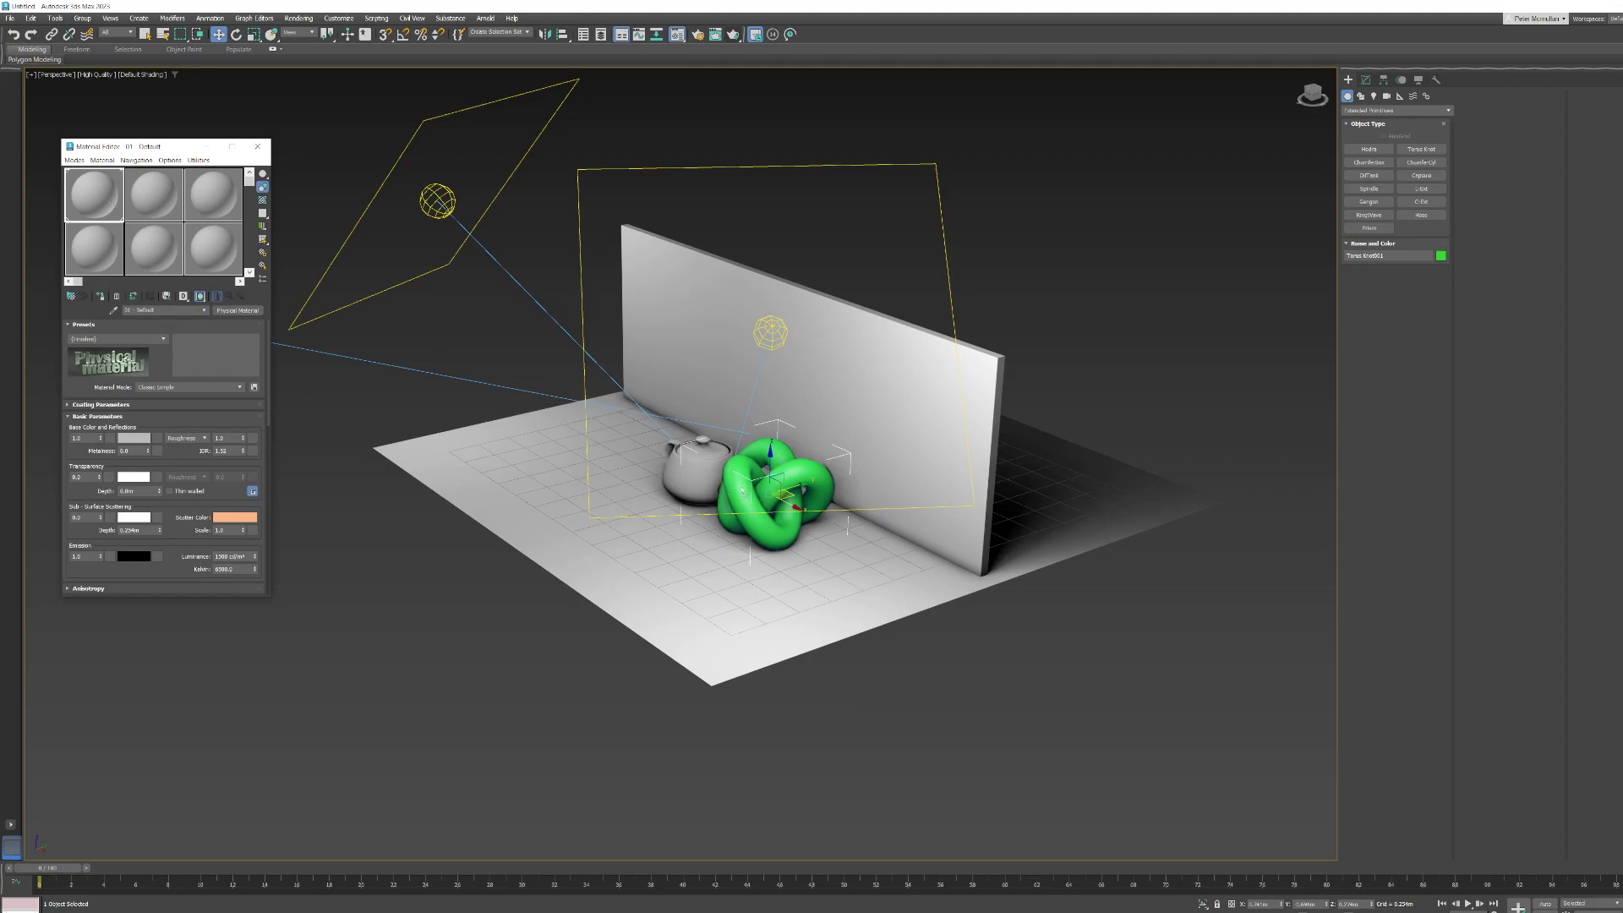
- Give the torus knot the second-slot material with a red base colour (RGB 0.808/0.004/0.004)
{"action": "left_click_drag", "start_coordinate": [742, 490], "coordinate": [743, 492]}
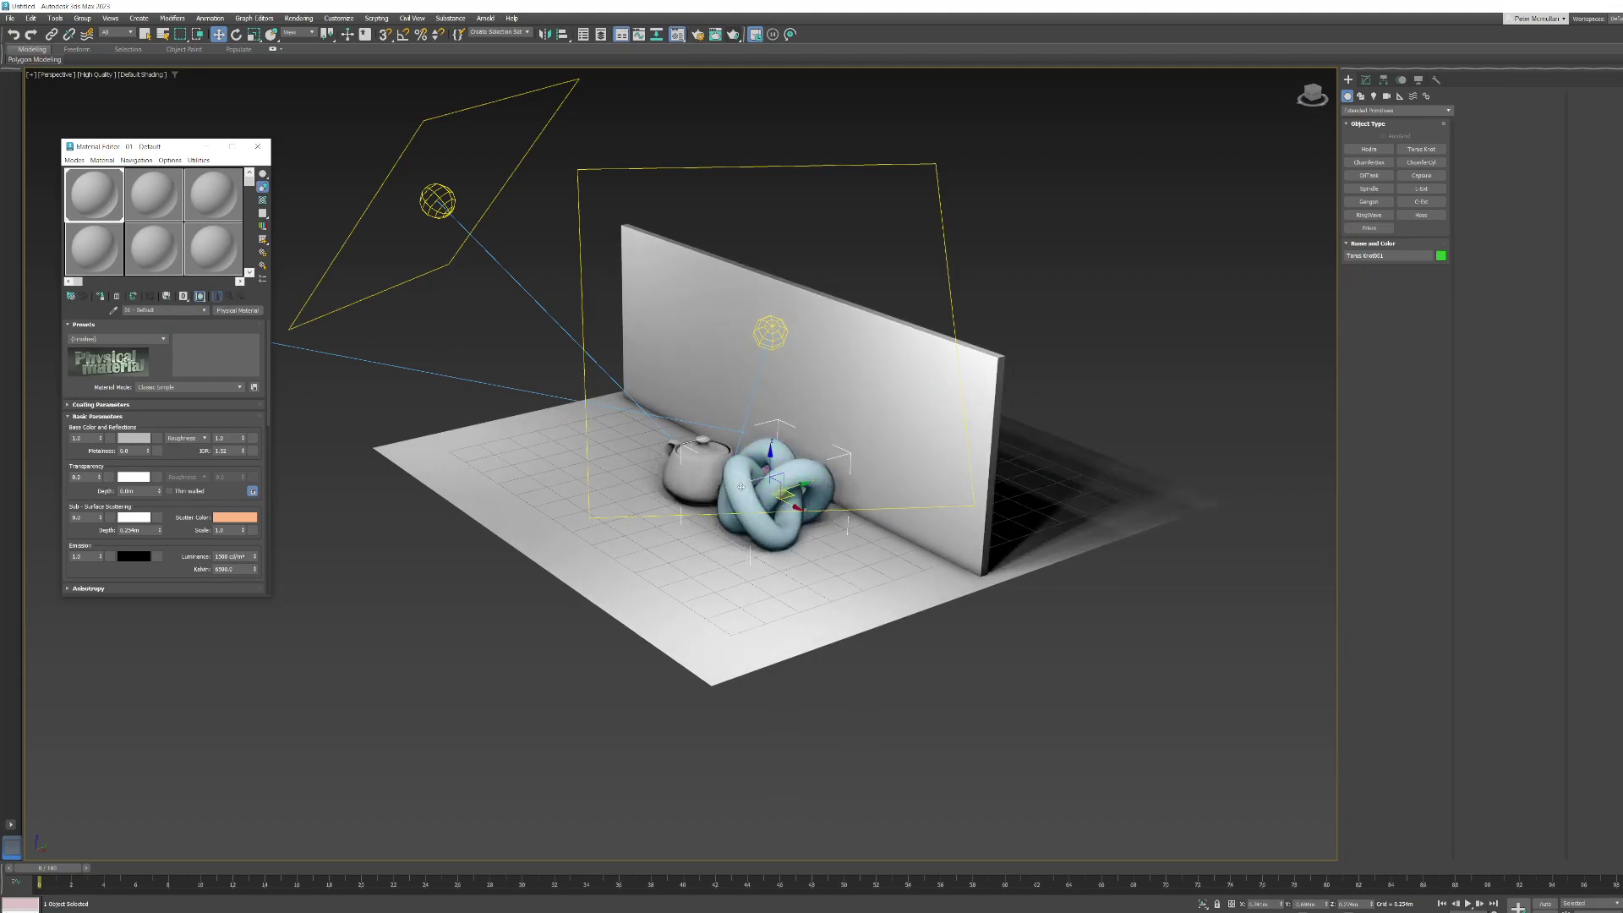
{"action": "left_click", "coordinate": [152, 193]}
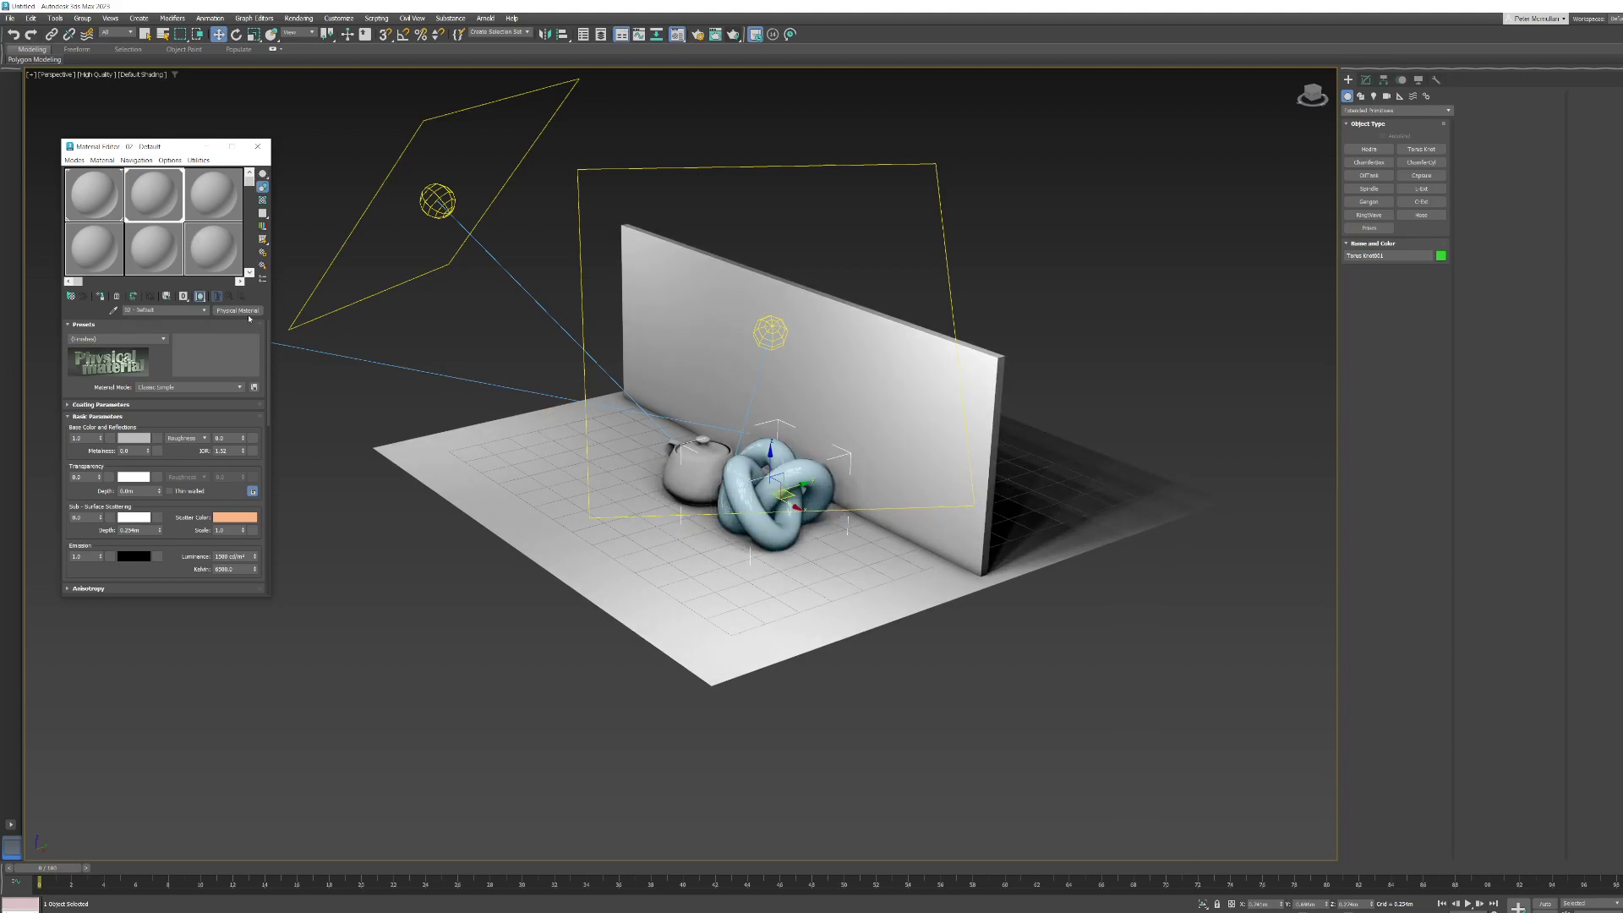
{"action": "left_click", "coordinate": [135, 437]}
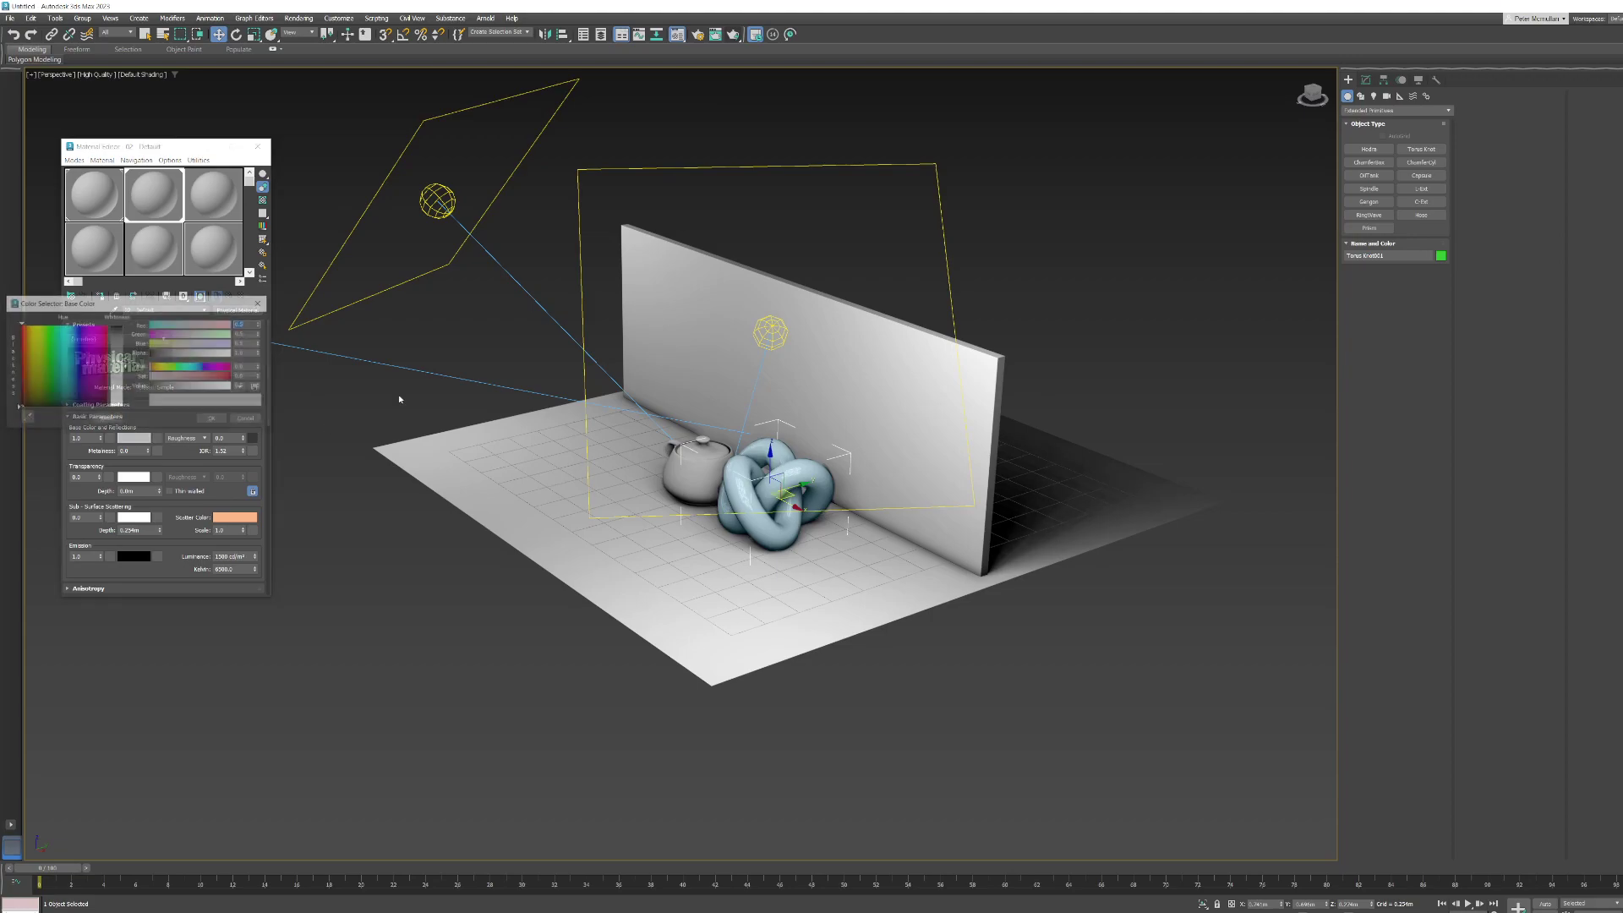
{"action": "left_click_drag", "start_coordinate": [94, 349], "coordinate": [209, 343]}
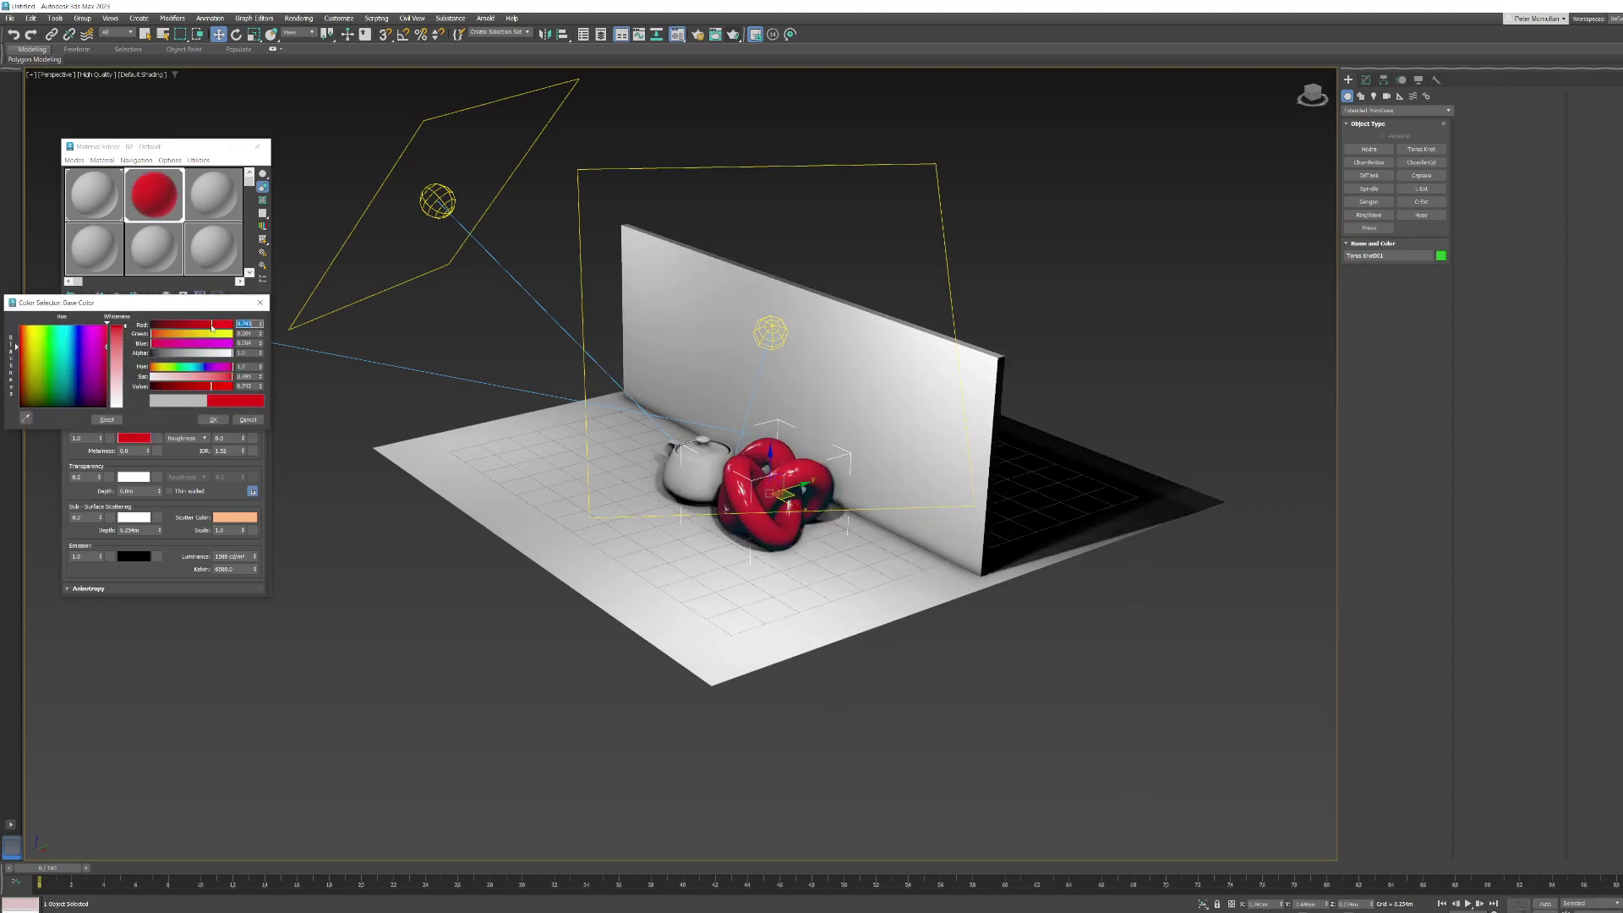
{"action": "left_click", "coordinate": [213, 419]}
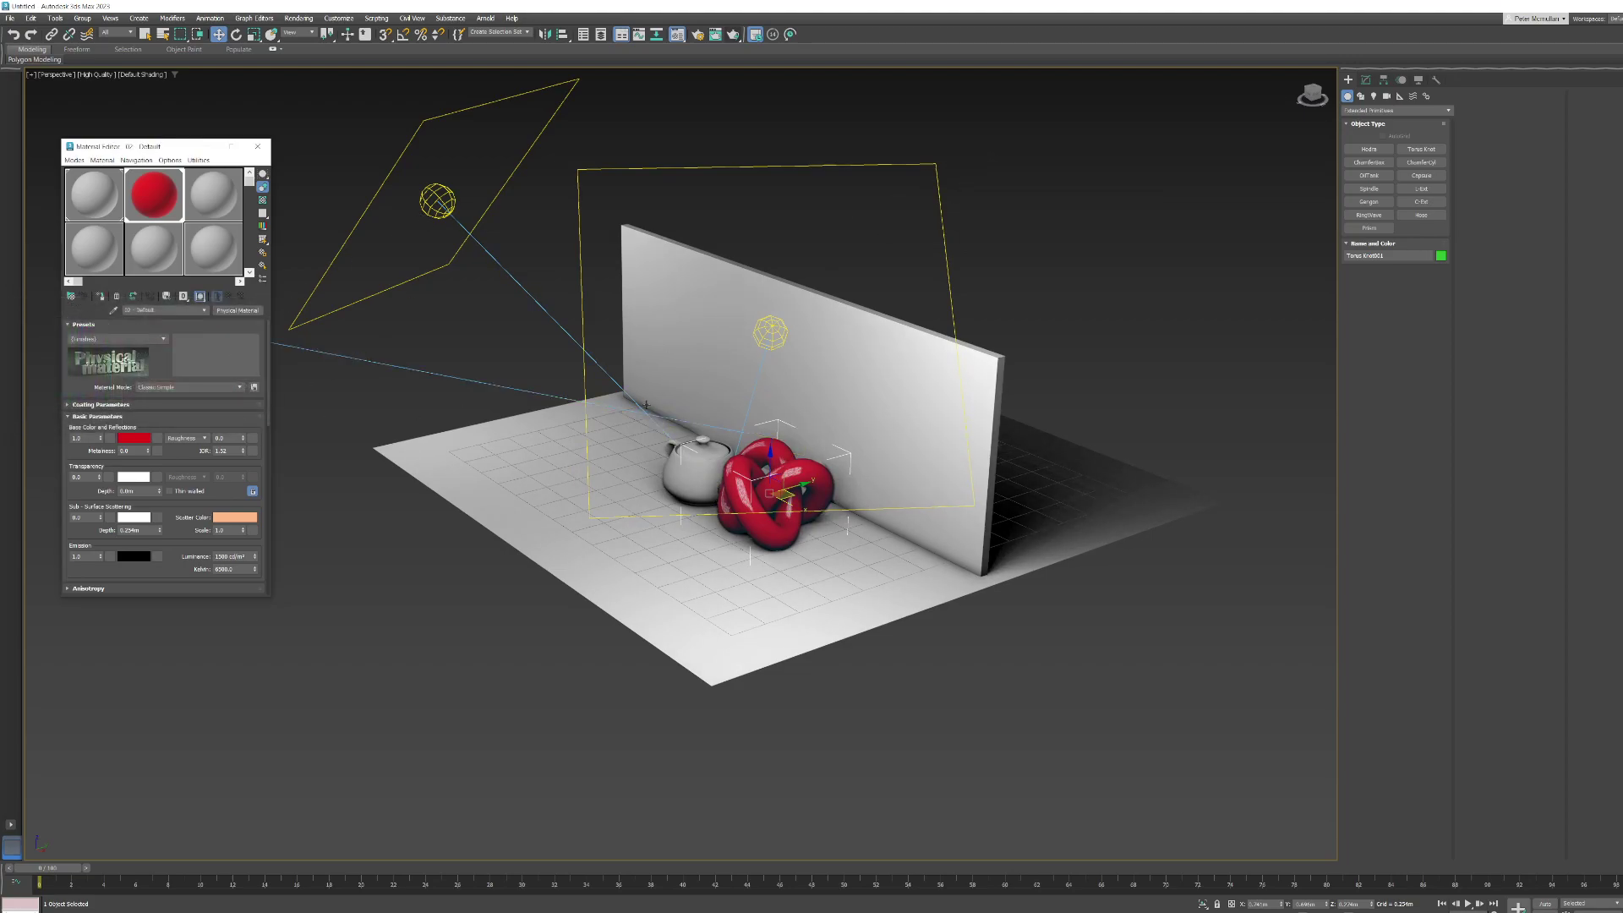
- Reframe PhysCamera001 closer on the teapot and knot, test-render it, and close the frame
{"action": "key", "text": "c"}
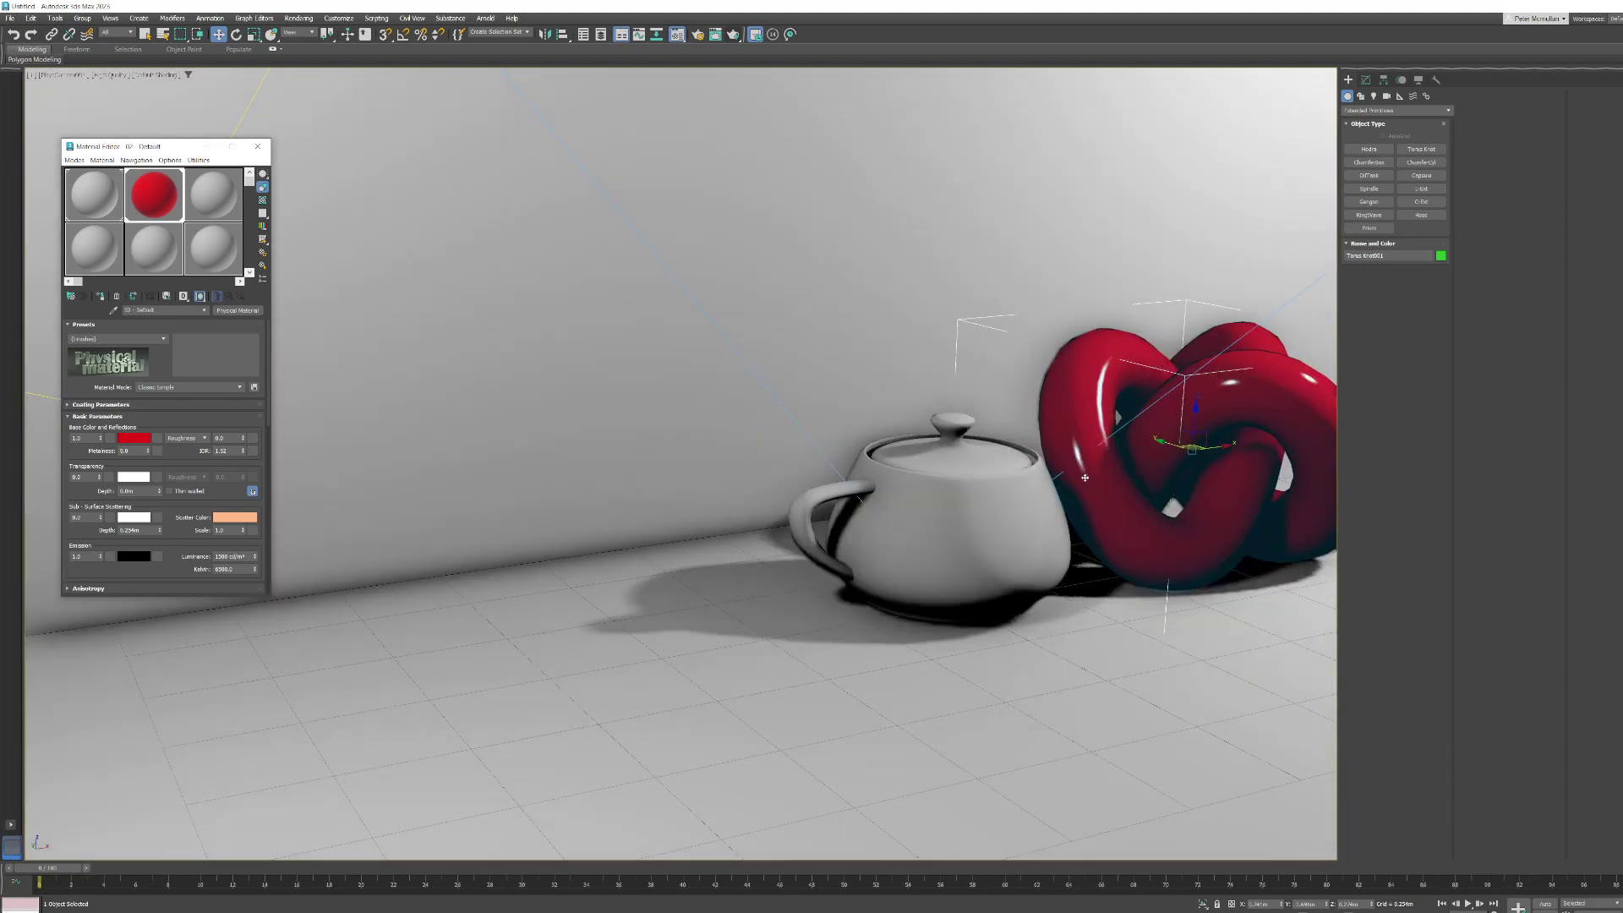
{"action": "left_click", "coordinate": [946, 515]}
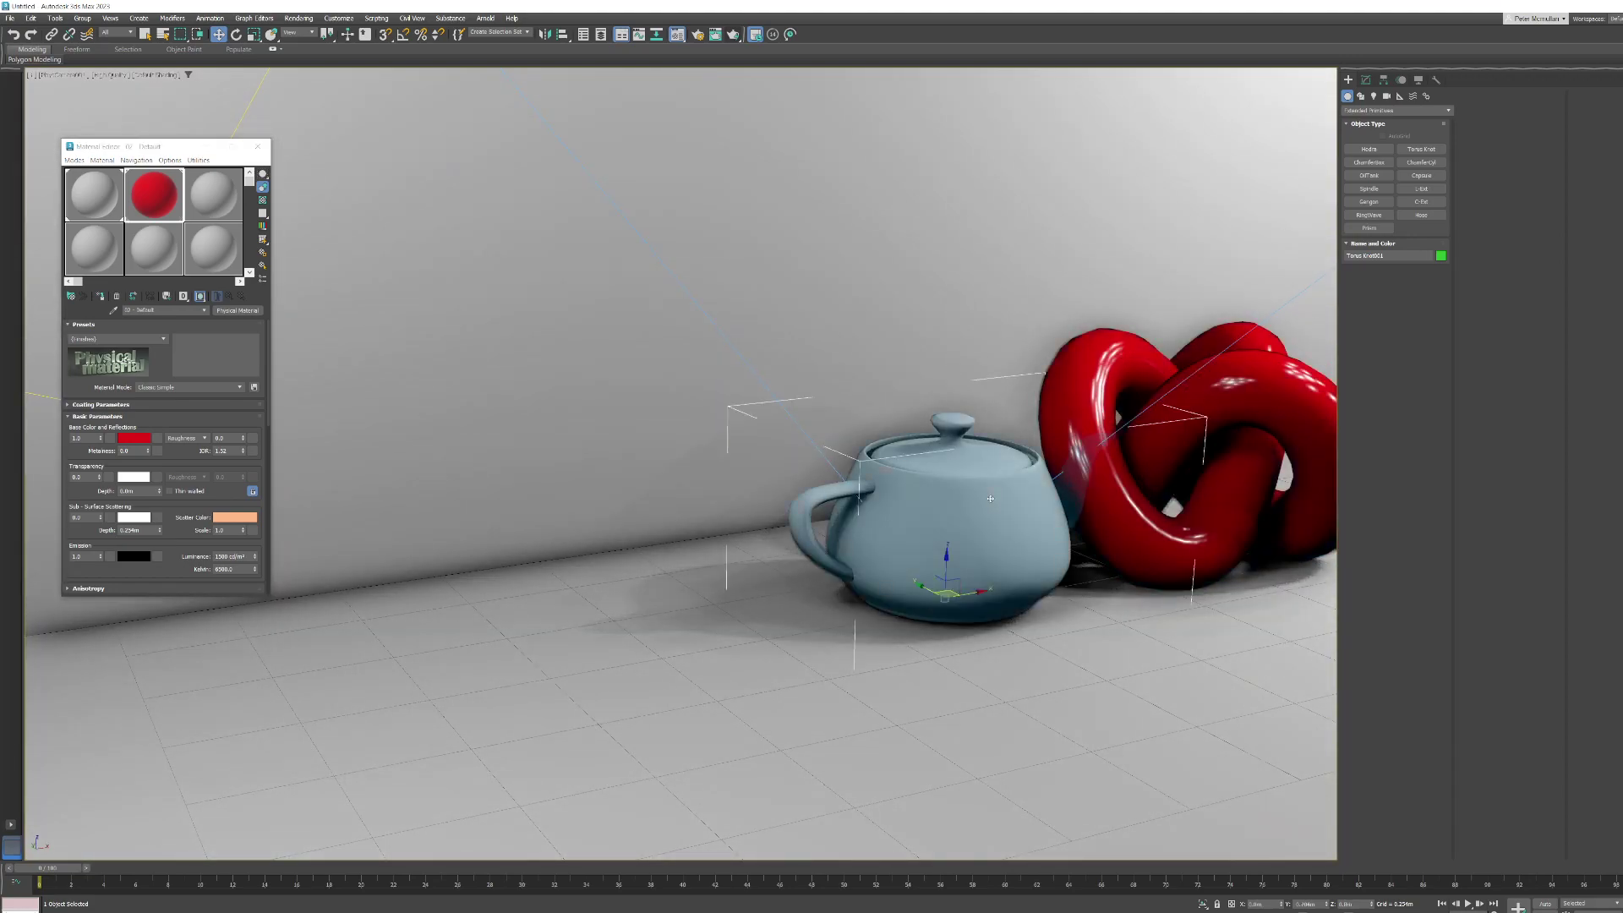
{"action": "left_click", "coordinate": [1264, 402], "text": "ctrl"}
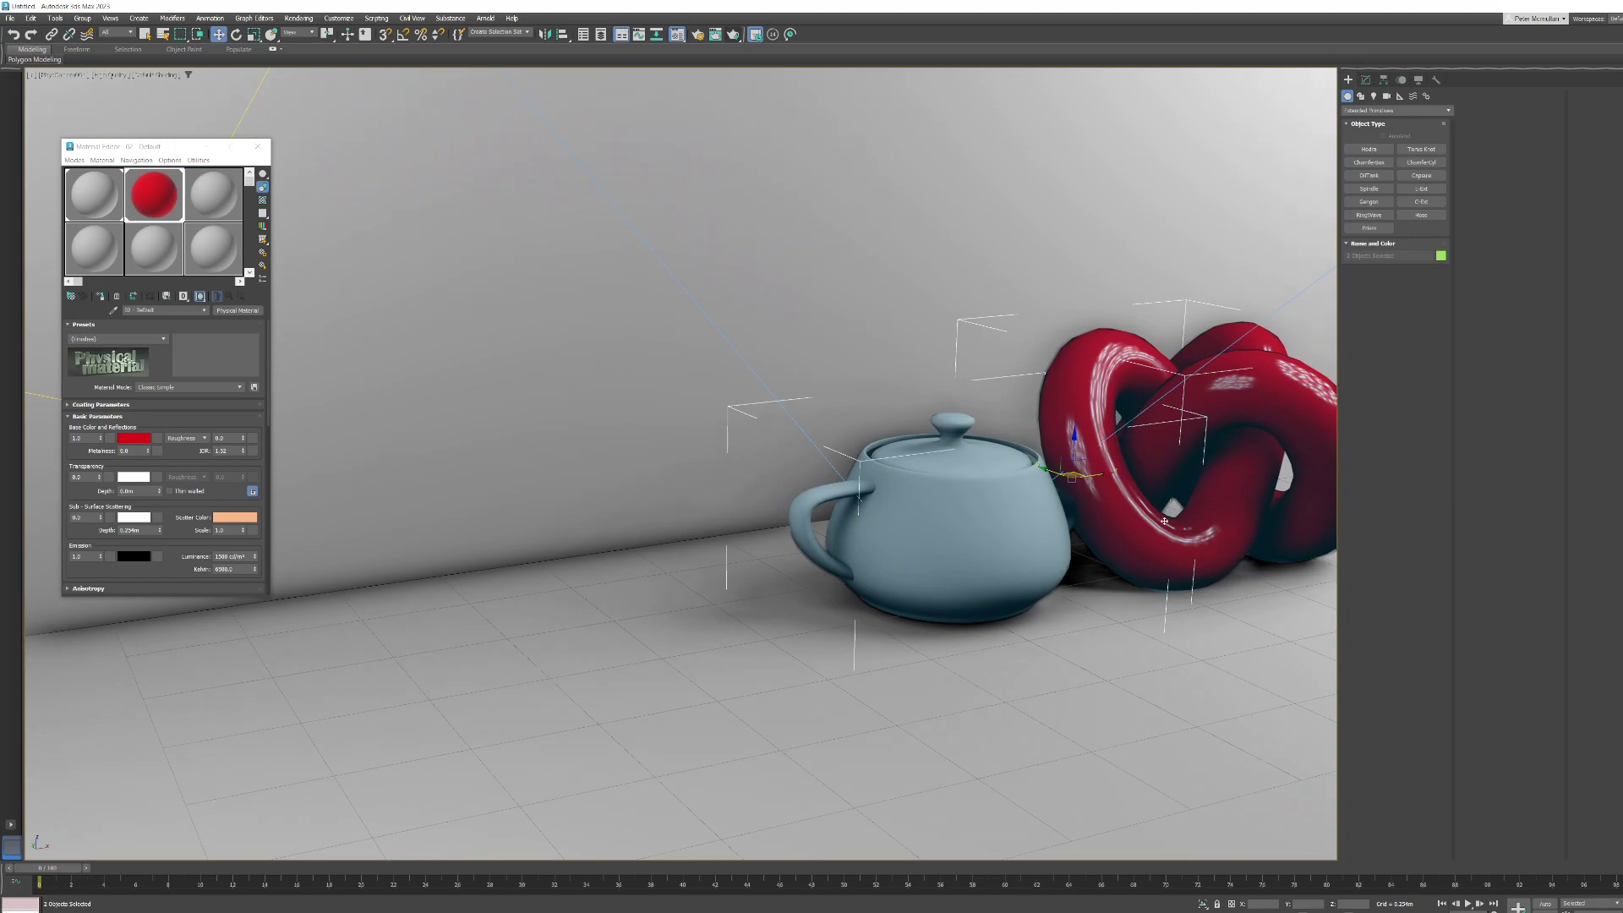
{"action": "middle_click_drag", "start_coordinate": [1102, 475], "coordinate": [867, 510], "text": "alt"}
{"action": "left_click", "coordinate": [733, 34]}
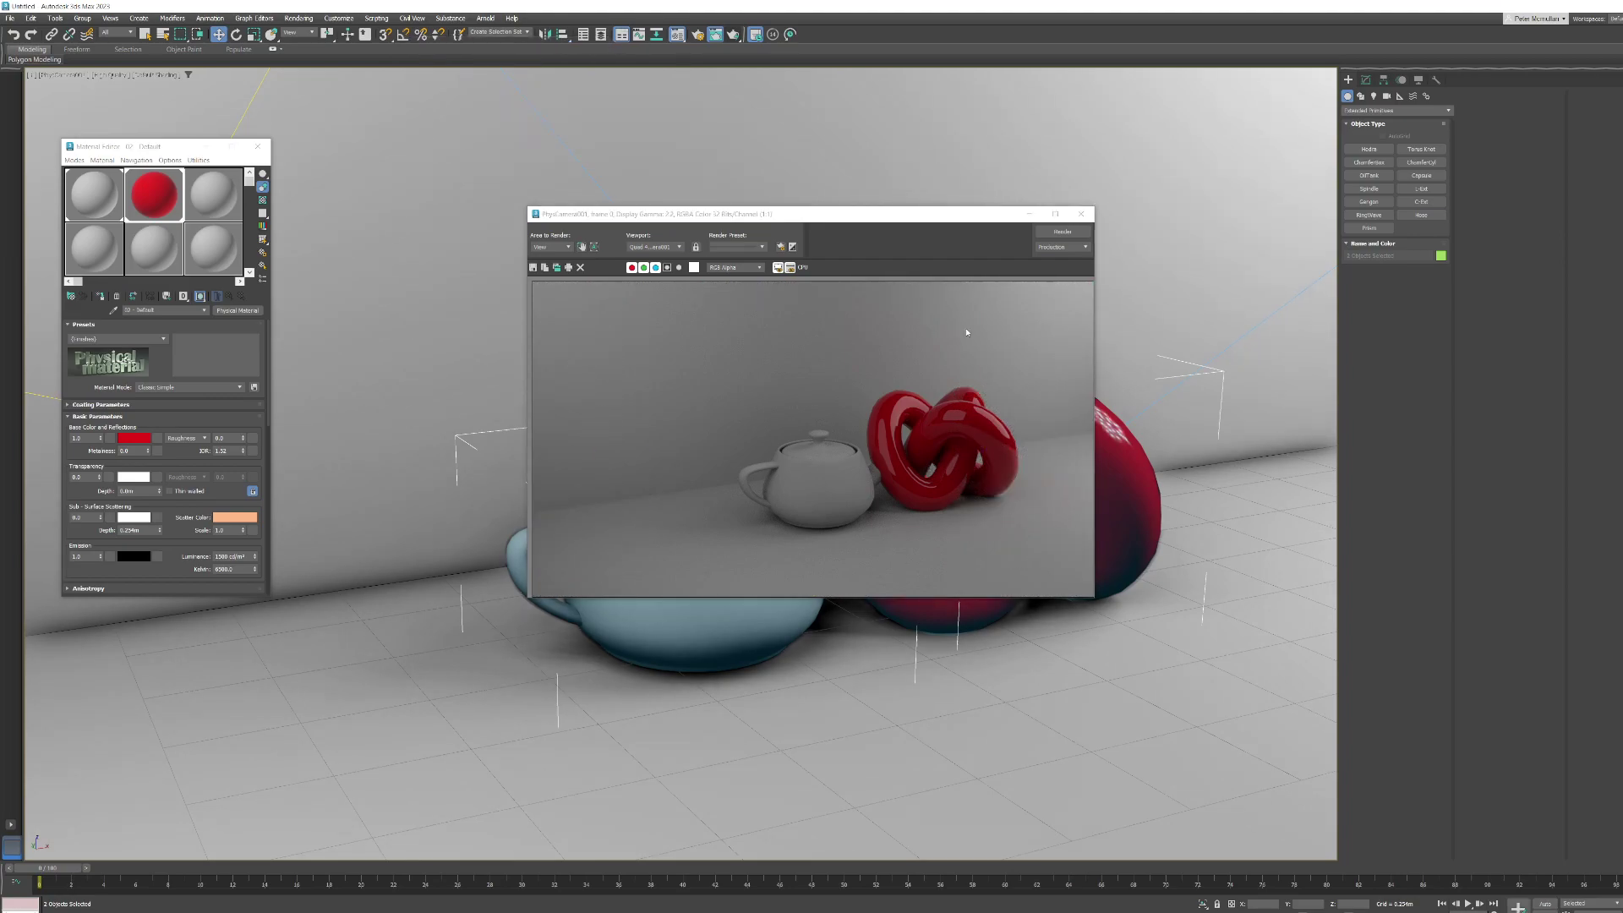
{"action": "left_click", "coordinate": [1082, 214]}
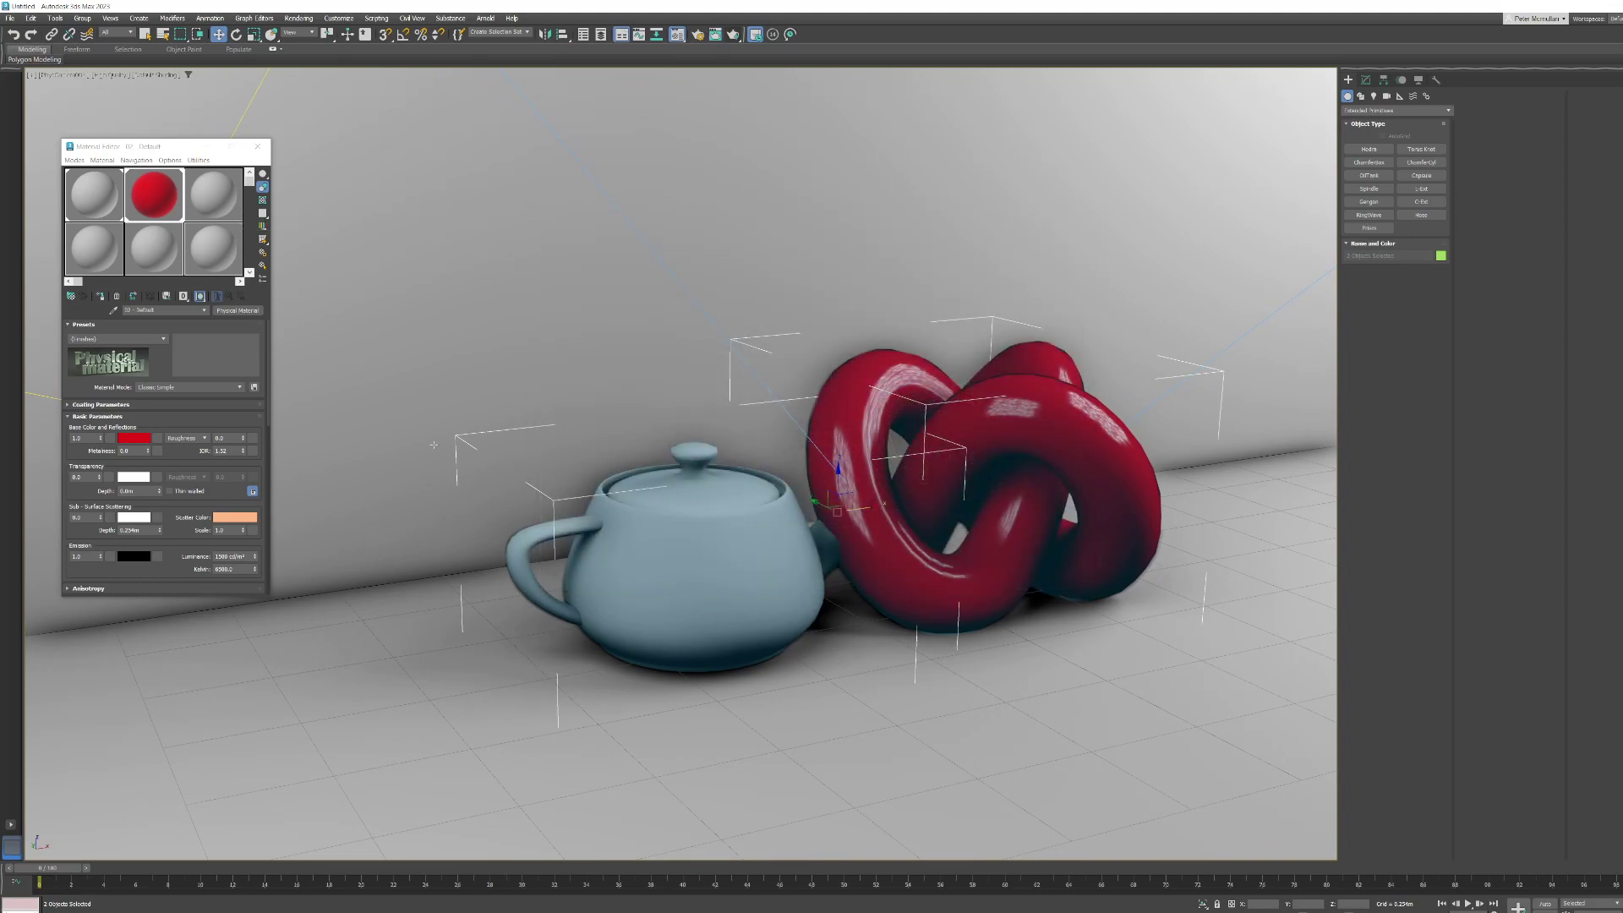
- Close the Material Editor and frame a low close-up of the red knot, teapot at left
{"action": "left_click", "coordinate": [258, 148]}
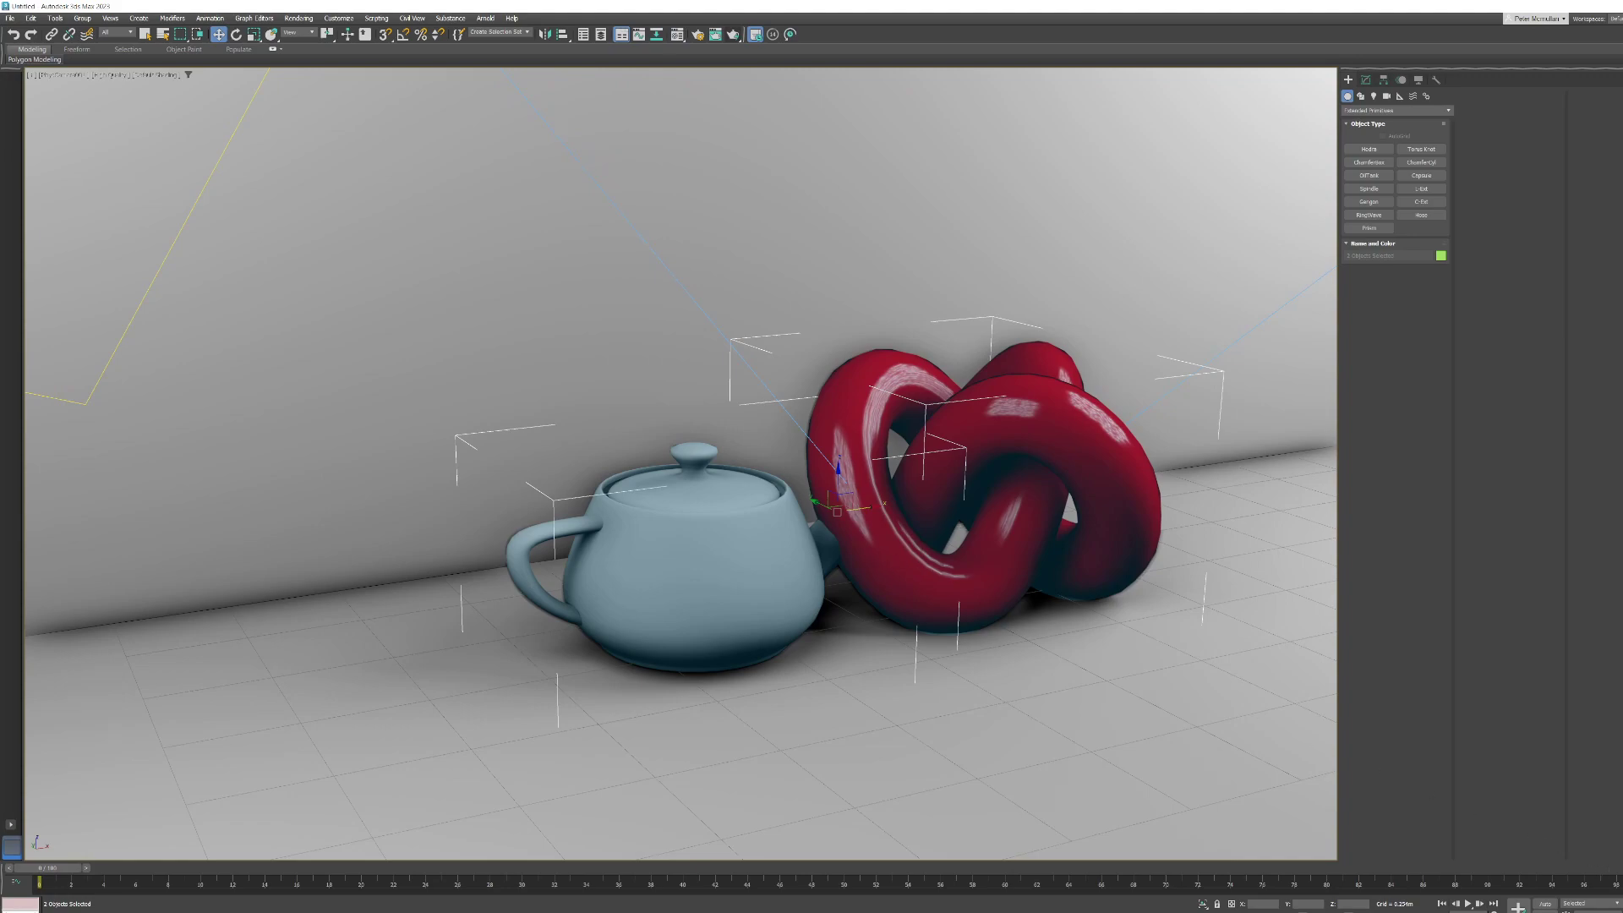
{"action": "key", "text": "e"}
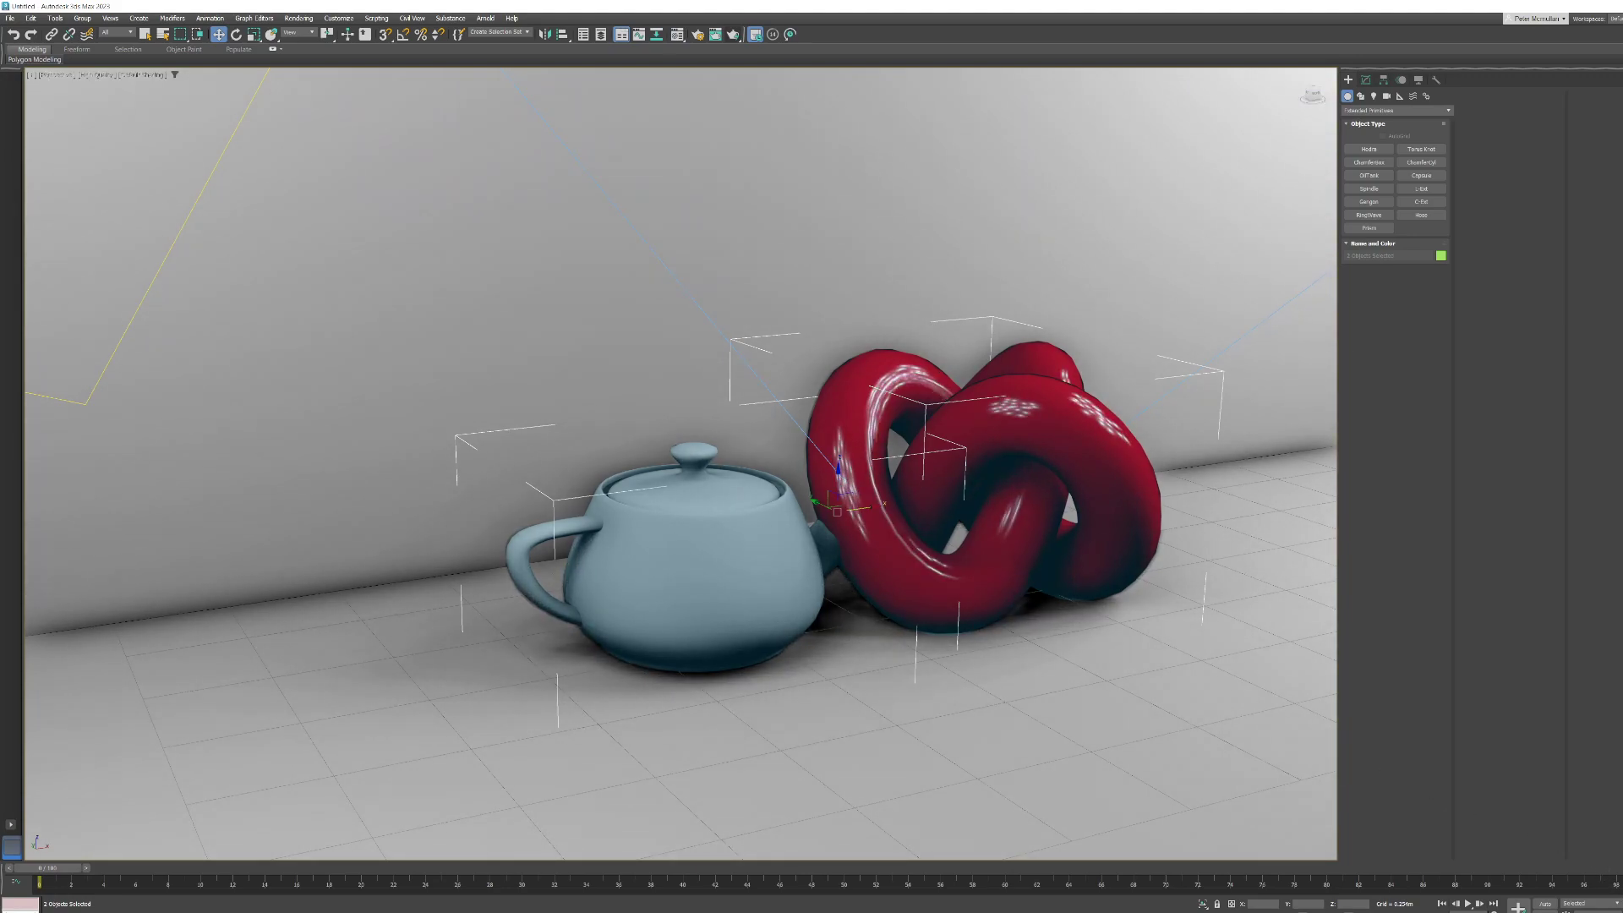
{"action": "middle_click_drag", "start_coordinate": [1046, 645], "coordinate": [771, 436], "text": "alt"}
{"action": "scroll", "coordinate": [771, 437], "scroll_direction": "up", "scroll_amount": 8}
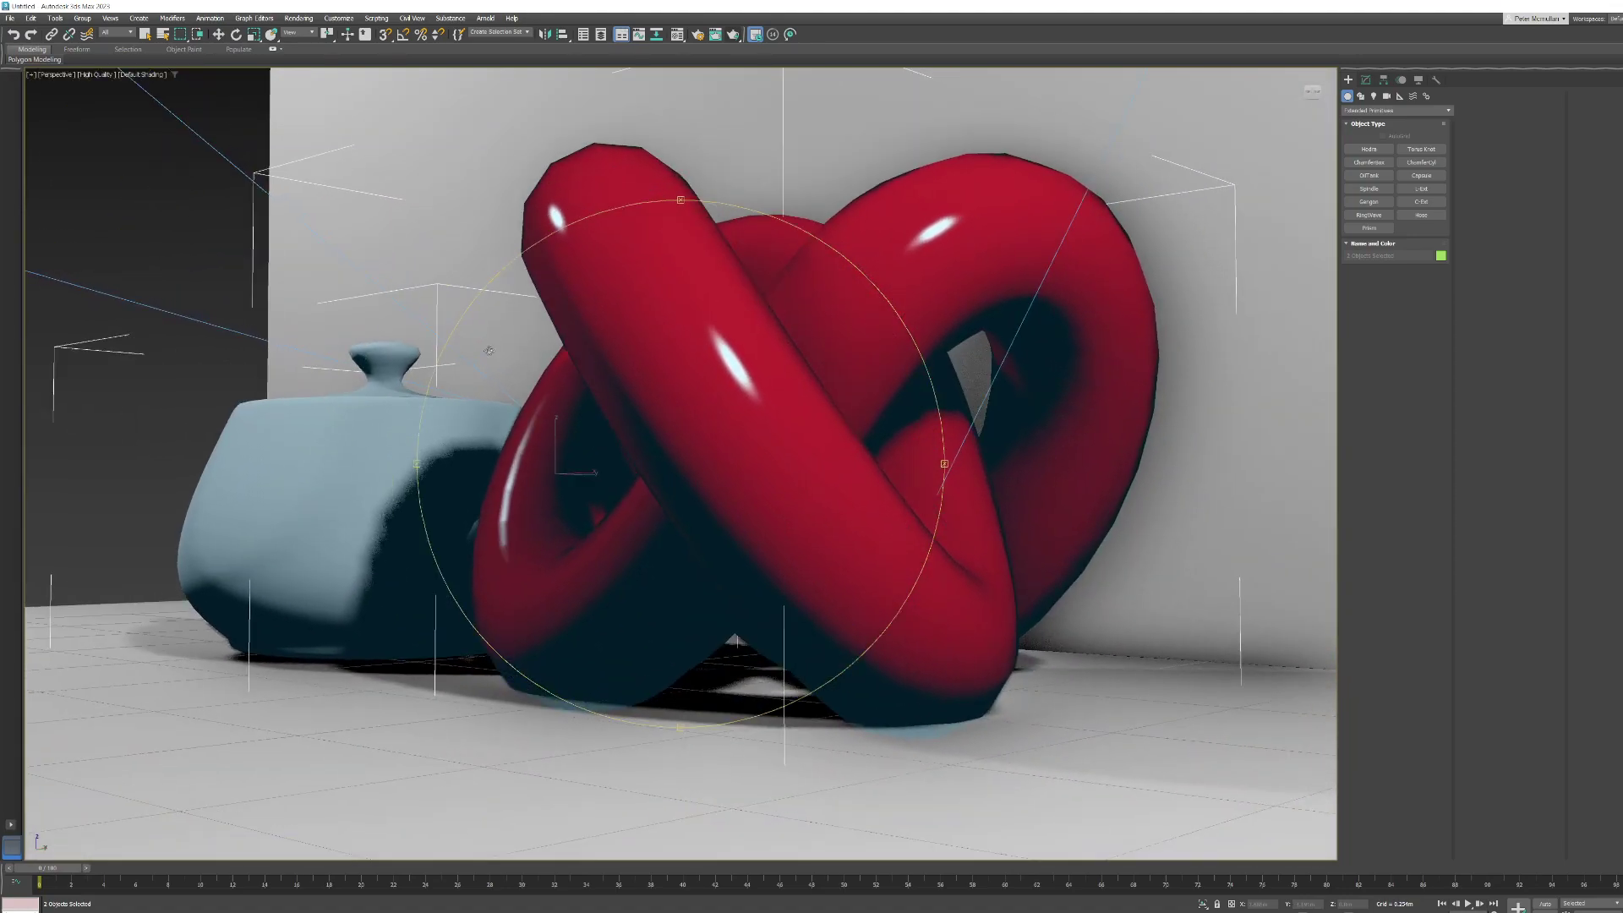
{"action": "middle_click_drag", "start_coordinate": [576, 370], "coordinate": [596, 365], "text": "alt"}
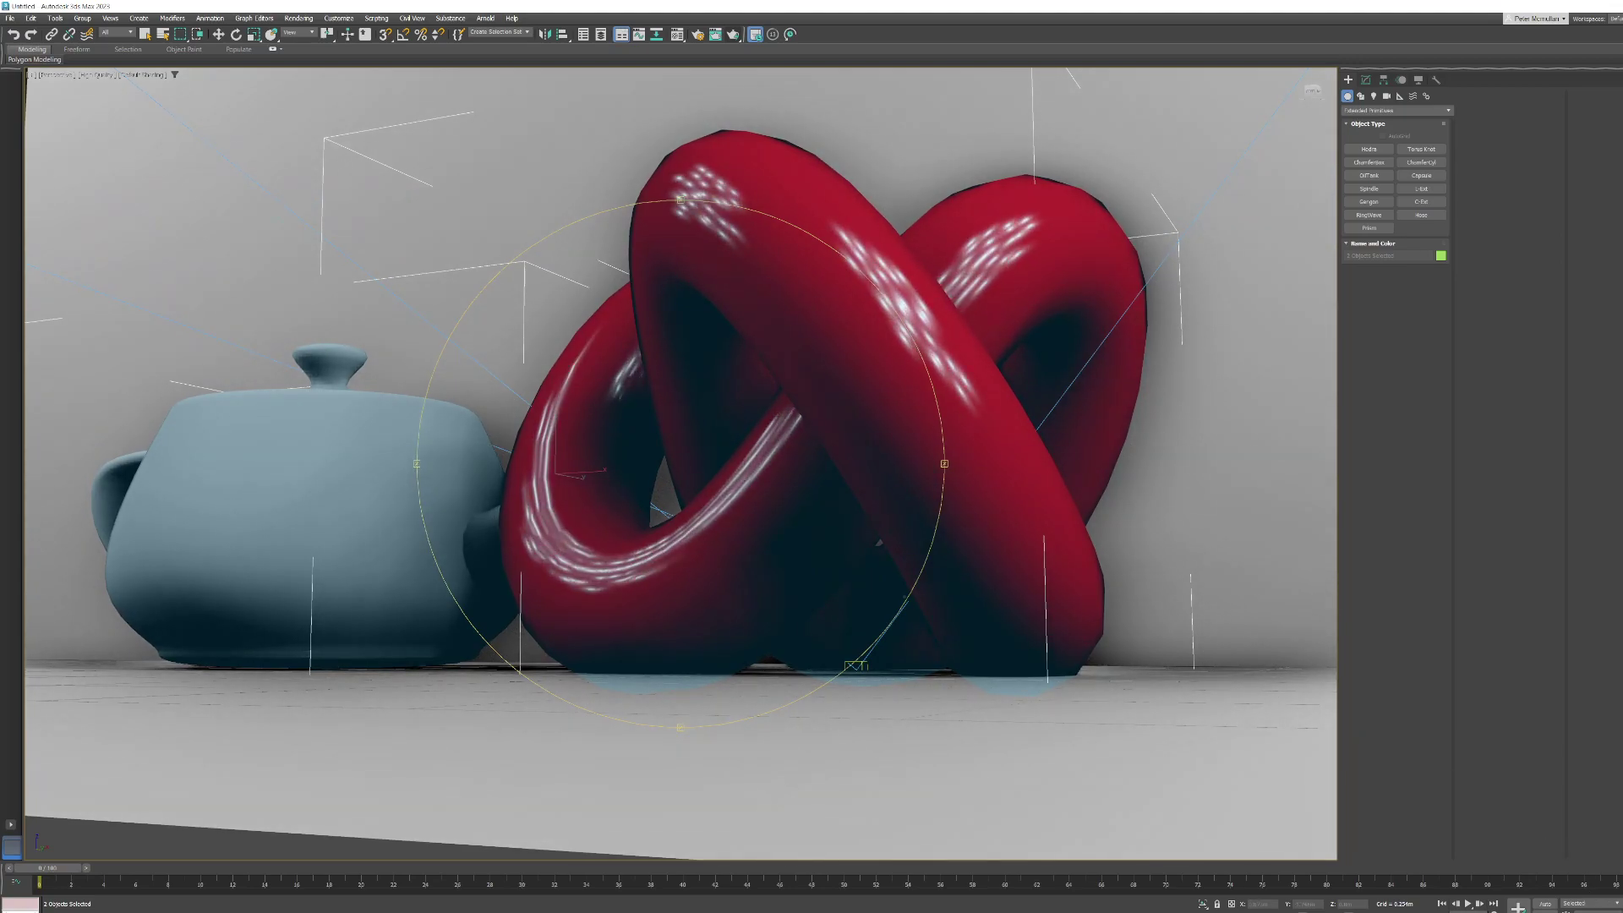
{"action": "scroll", "coordinate": [745, 551], "scroll_direction": "up", "scroll_amount": 3}
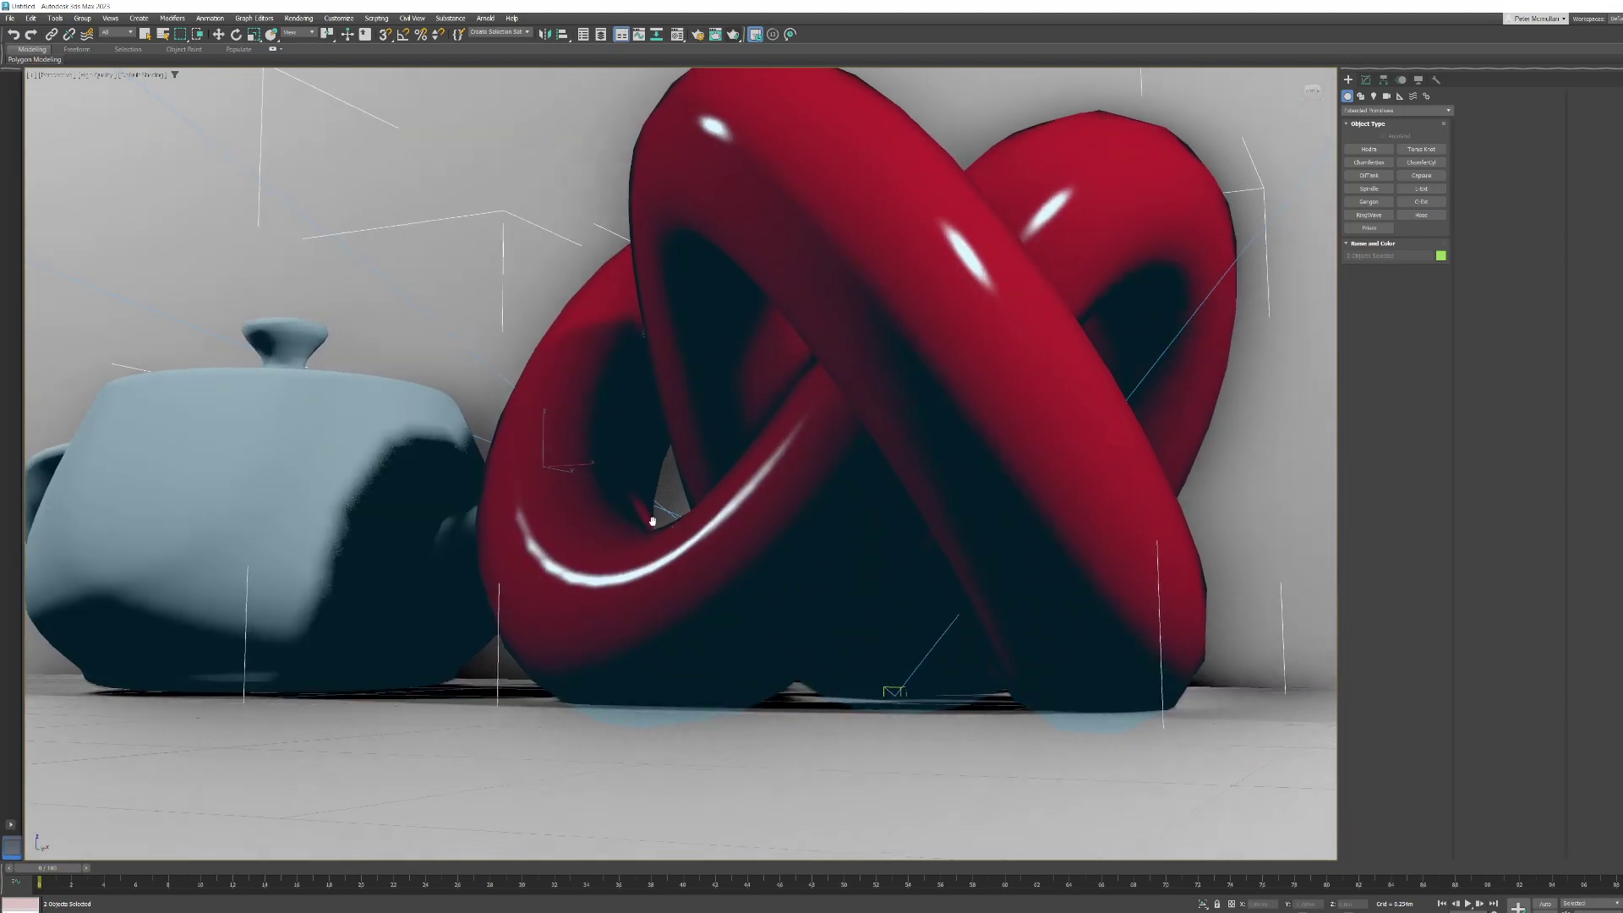
{"action": "middle_click_drag", "start_coordinate": [652, 518], "coordinate": [718, 555]}
- Select the torus knot and raise it slightly on Z
{"action": "key", "text": "w"}
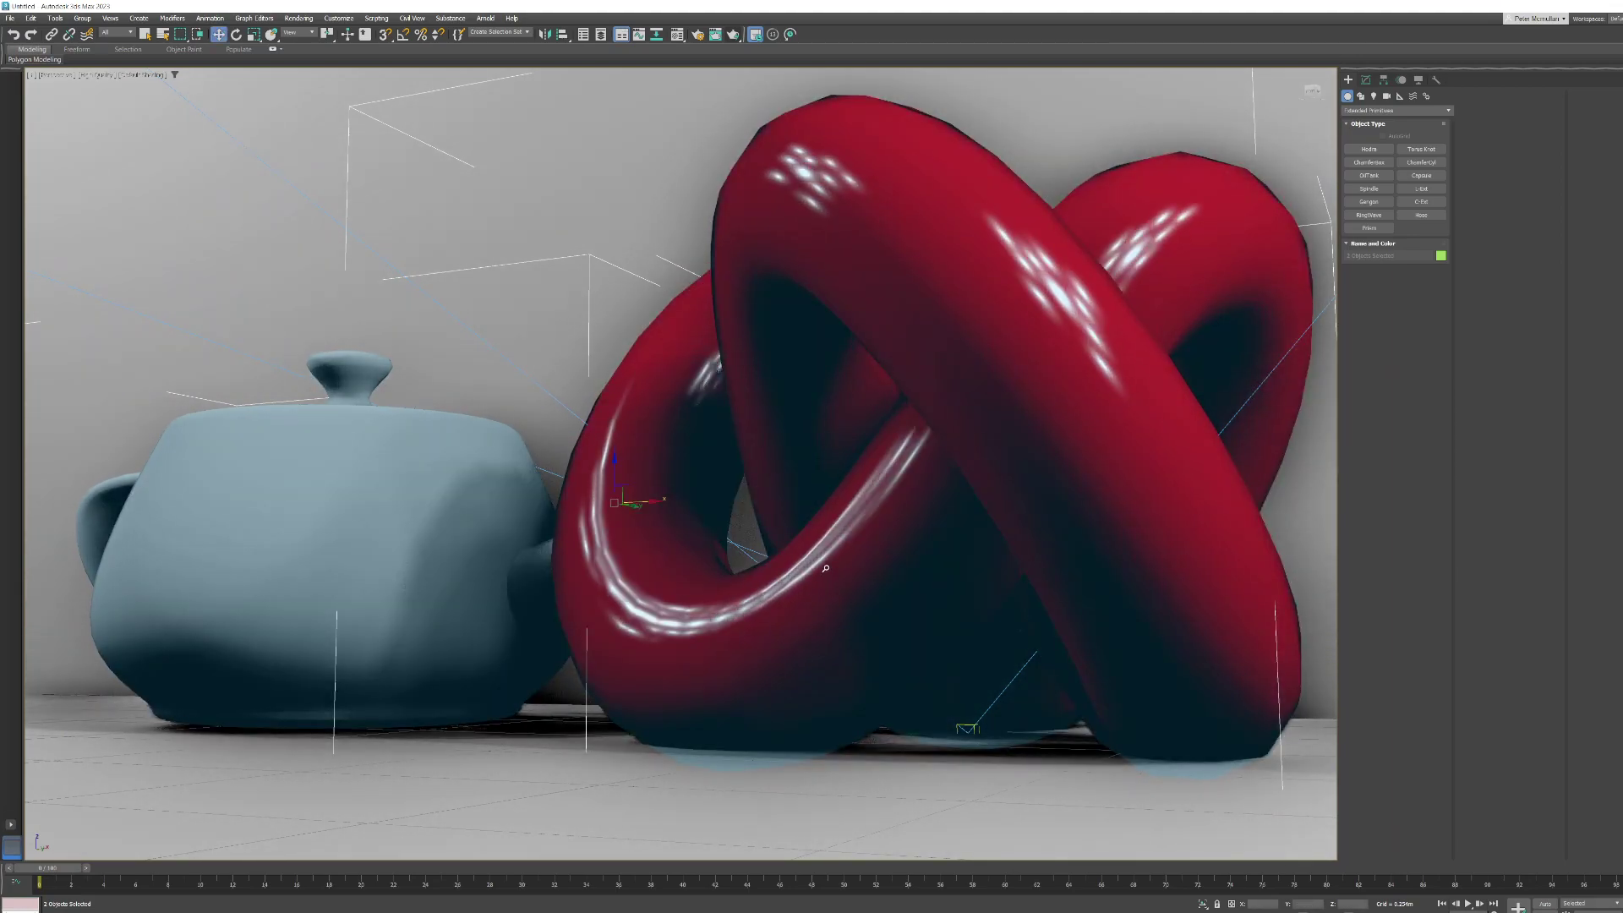
{"action": "left_click", "coordinate": [953, 471]}
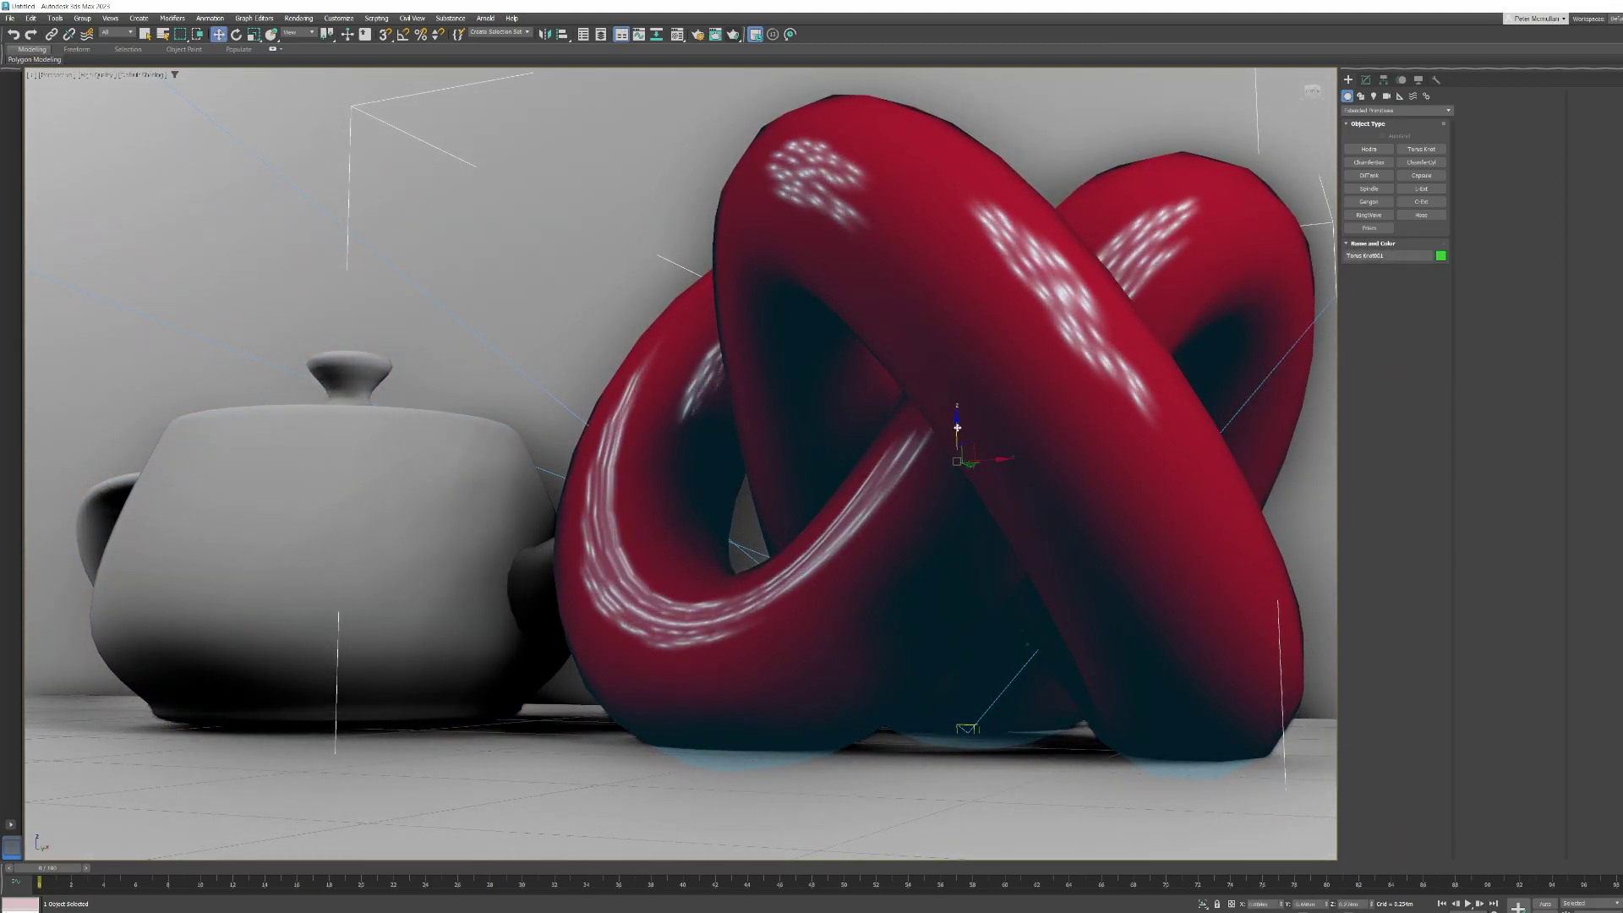
{"action": "left_click_drag", "start_coordinate": [956, 428], "coordinate": [958, 408]}
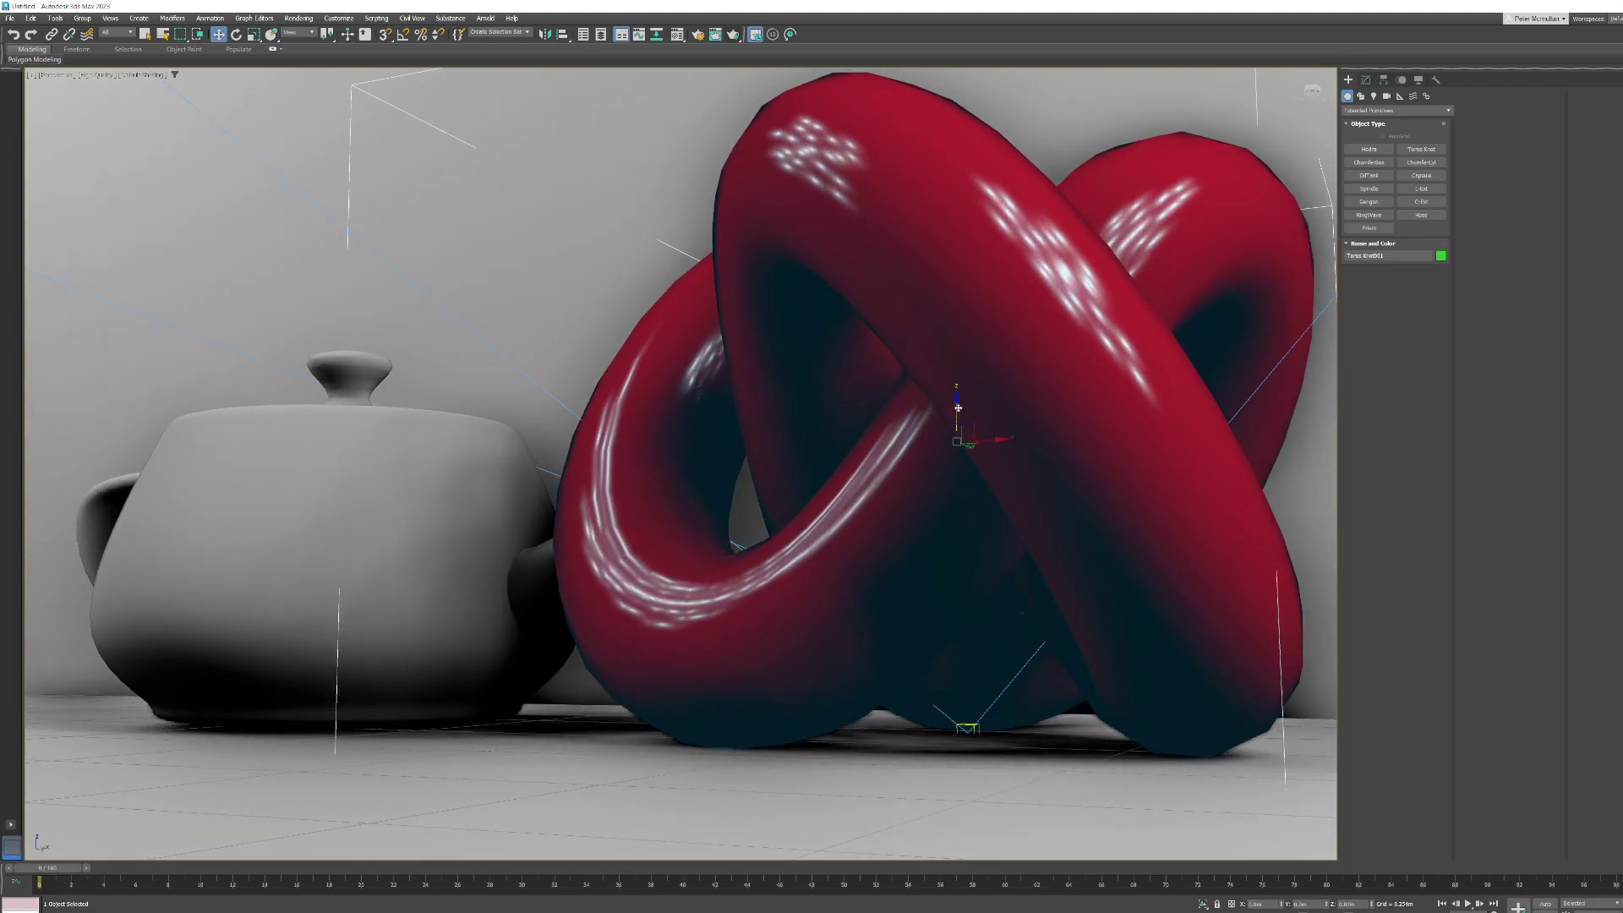
- Increase the torus knot's Segments from 120 to 145 and add a MeshSmooth modifier
{"action": "left_click", "coordinate": [1365, 79]}
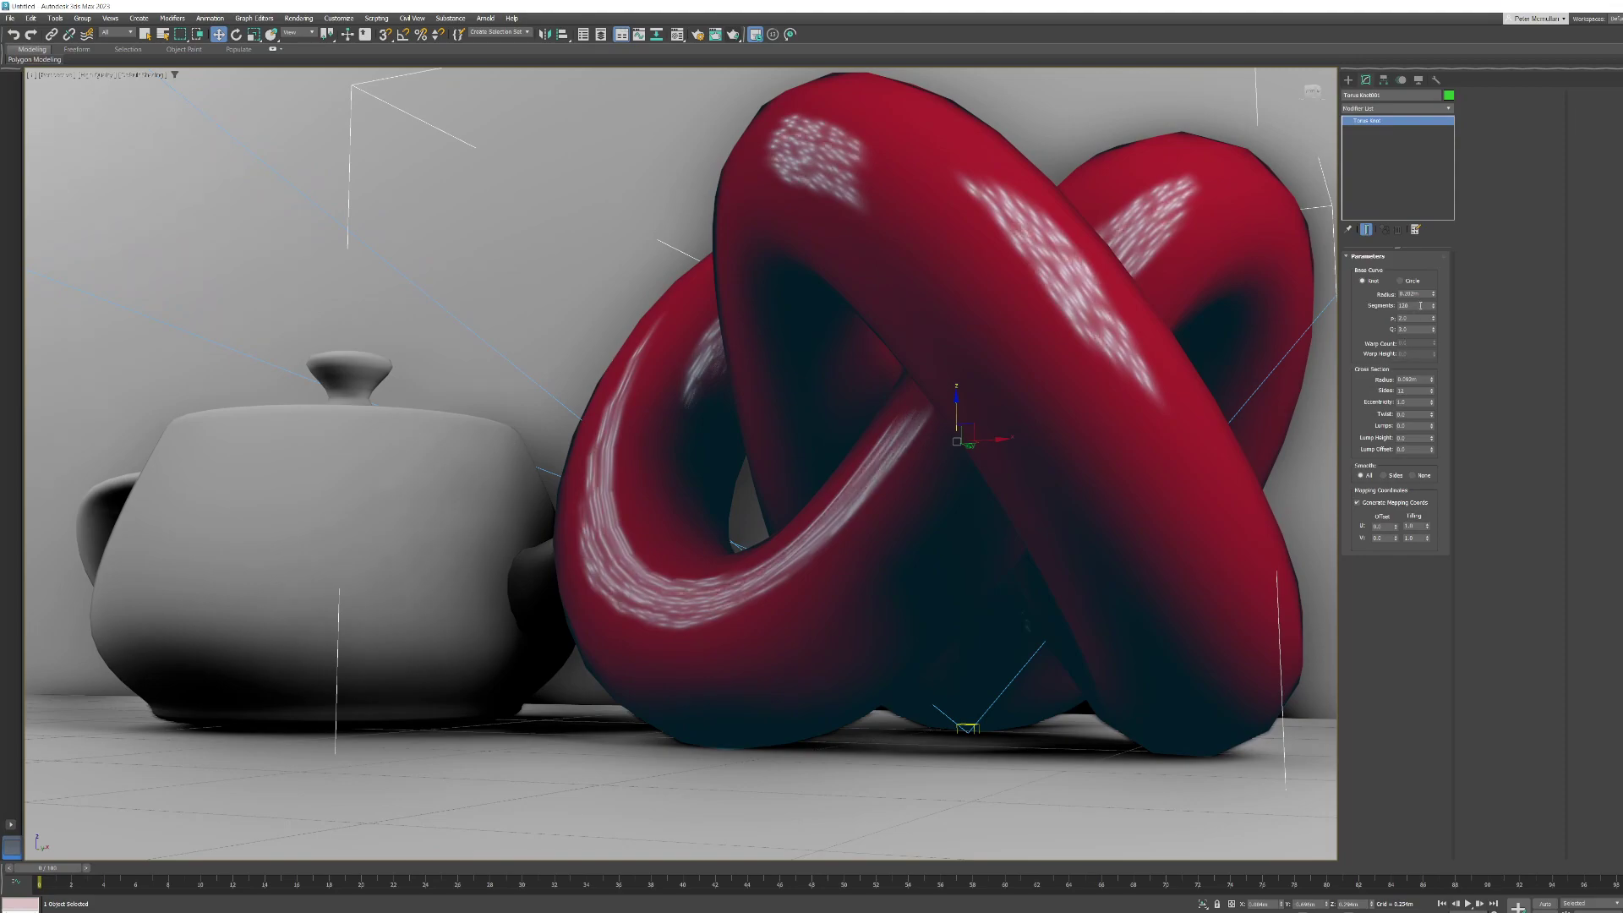
{"action": "left_click_drag", "start_coordinate": [1435, 306], "coordinate": [1435, 287]}
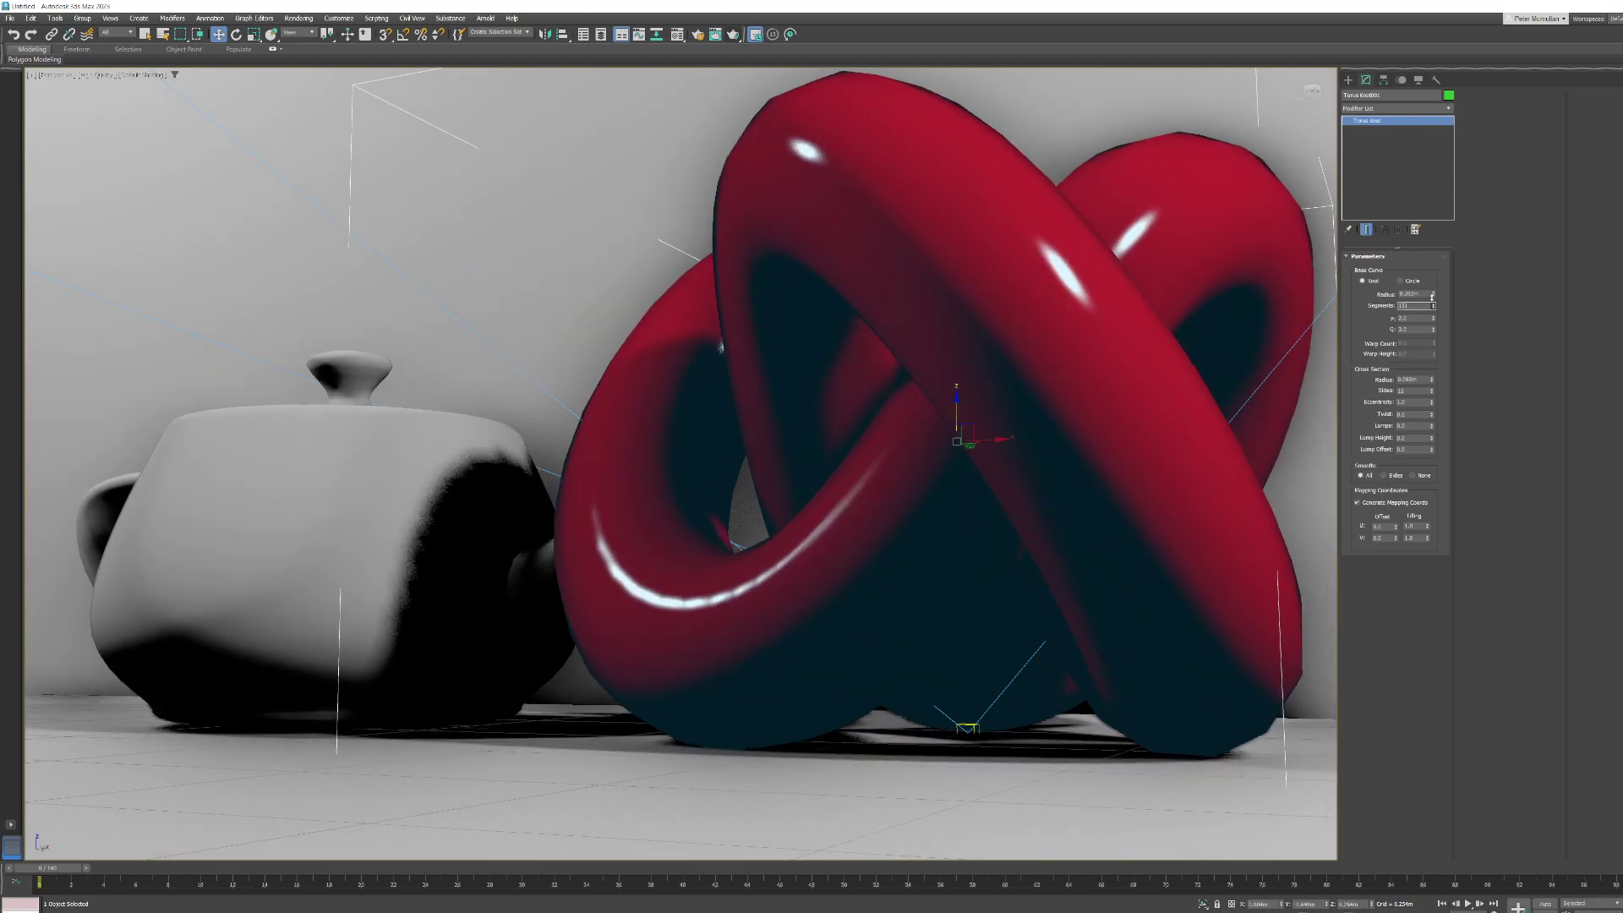
{"action": "left_click", "coordinate": [1449, 110]}
{"action": "scroll", "coordinate": [1395, 380], "scroll_direction": "down", "scroll_amount": 2}
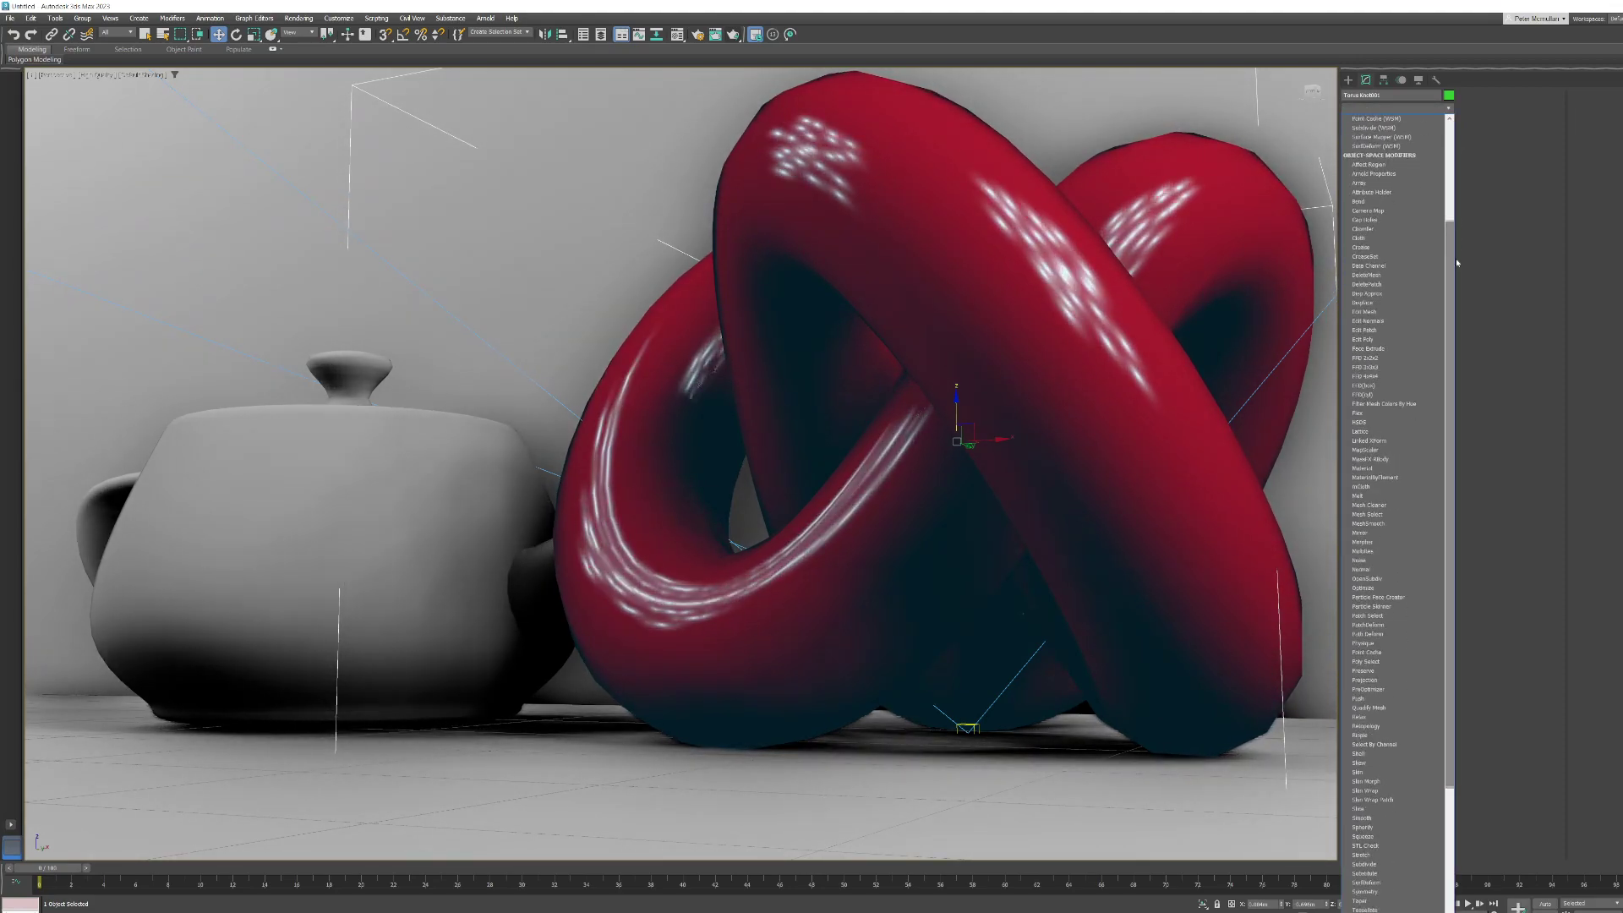
{"action": "left_click", "coordinate": [1367, 524]}
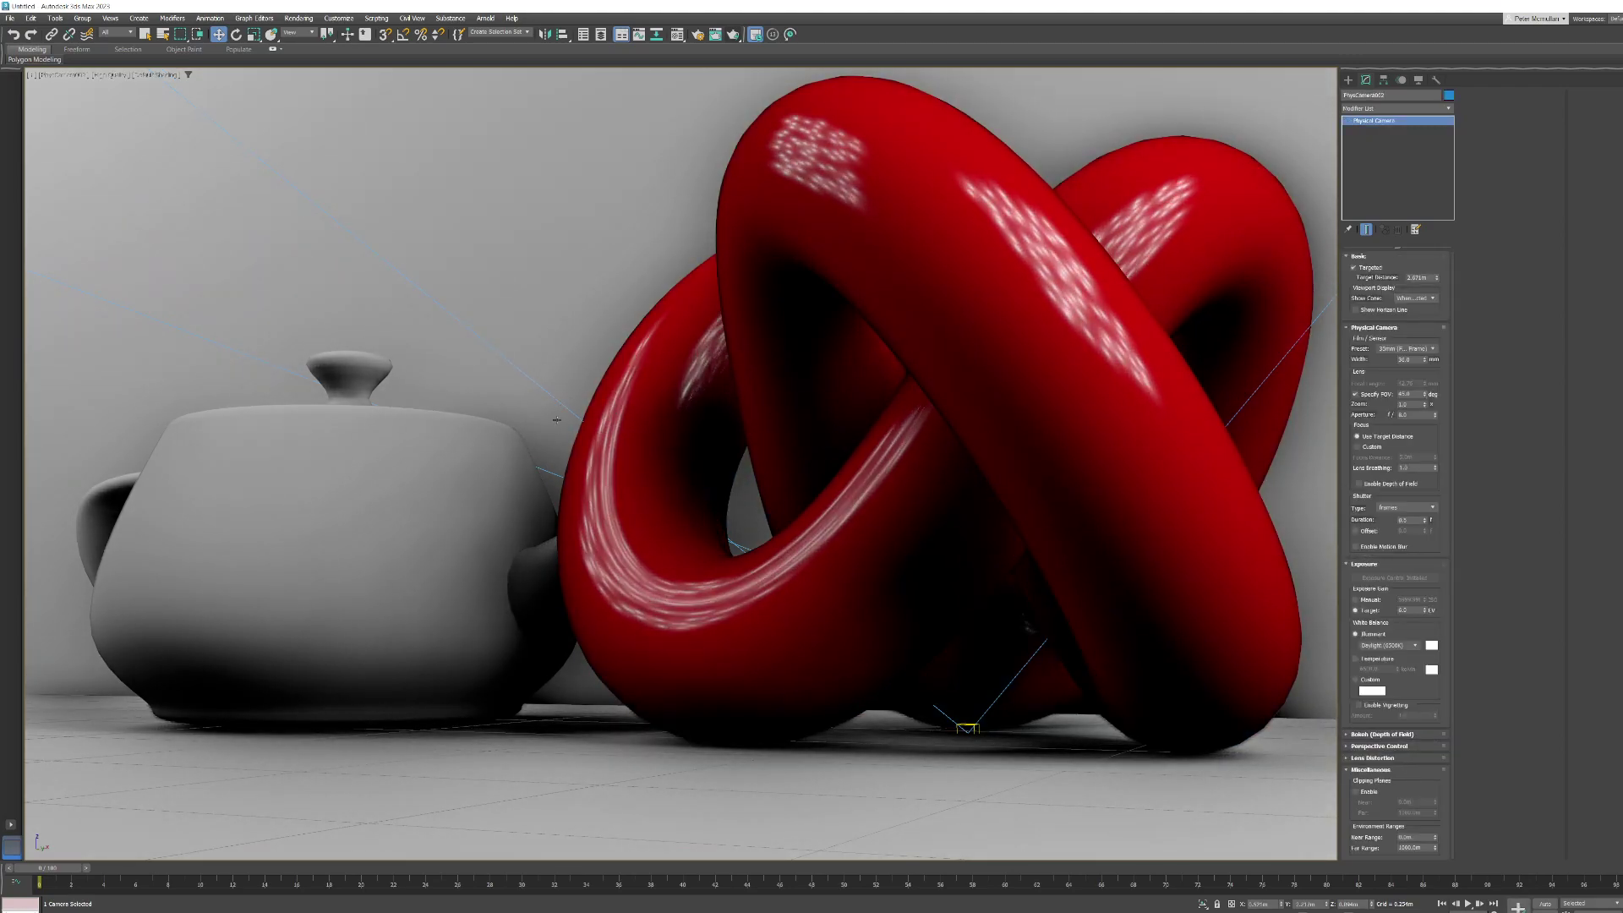
- Switch to a free Perspective view, zoom out and select the first physical camera
{"action": "key", "text": "p"}
{"action": "middle_click_drag", "start_coordinate": [702, 460], "coordinate": [730, 484], "text": "alt"}
{"action": "scroll", "coordinate": [747, 471], "scroll_direction": "down", "scroll_amount": 10}
{"action": "key", "text": "w"}
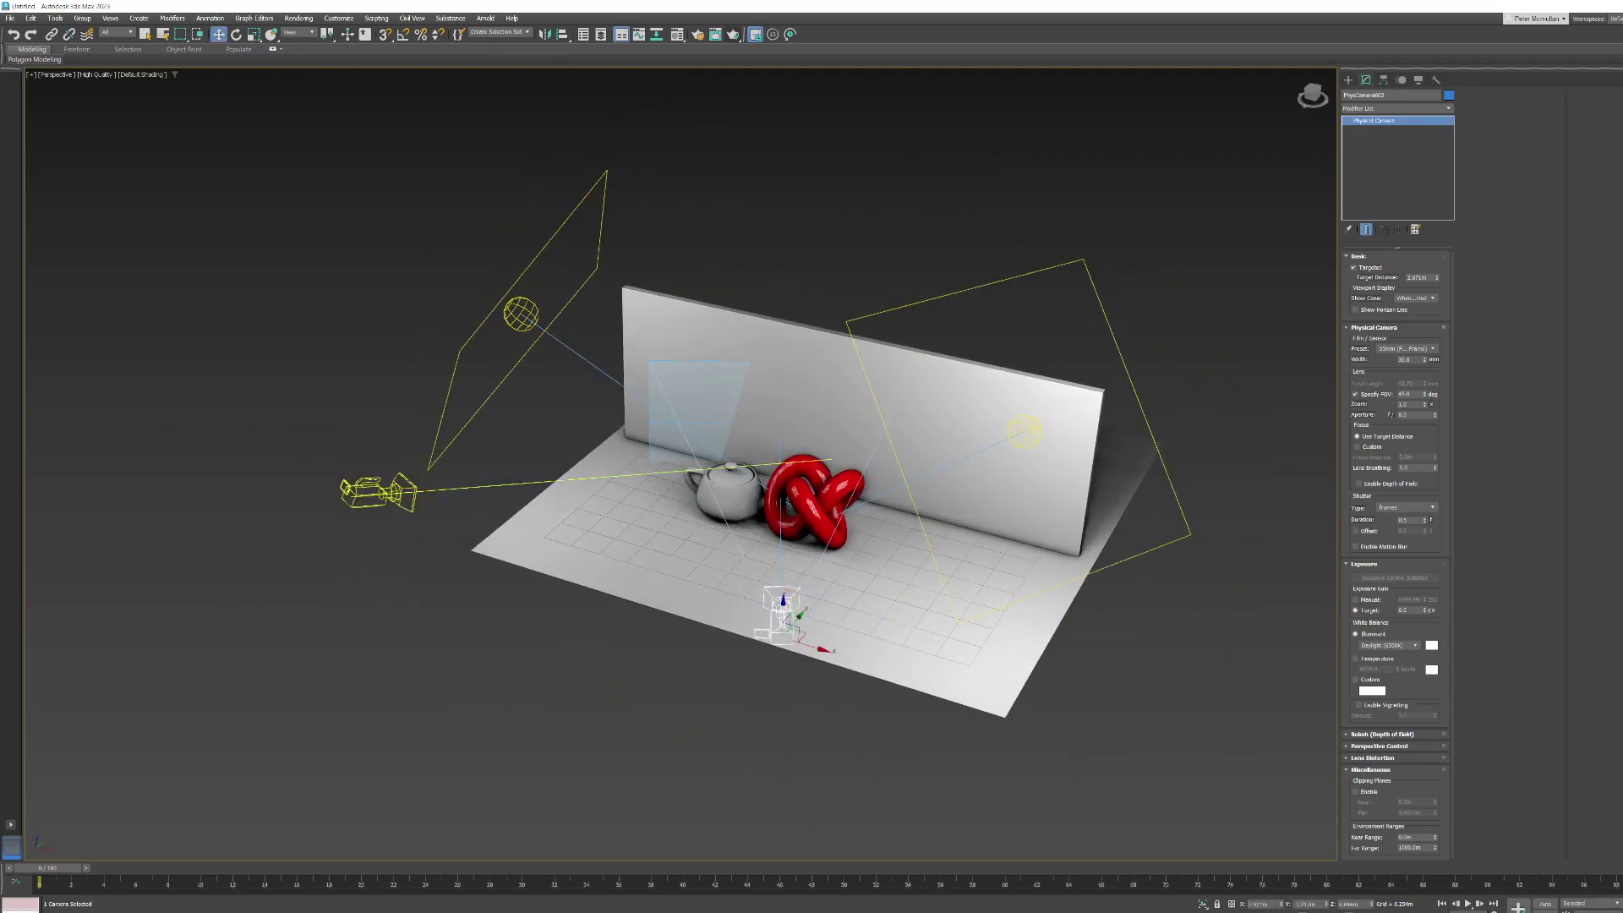
{"action": "left_click", "coordinate": [378, 484]}
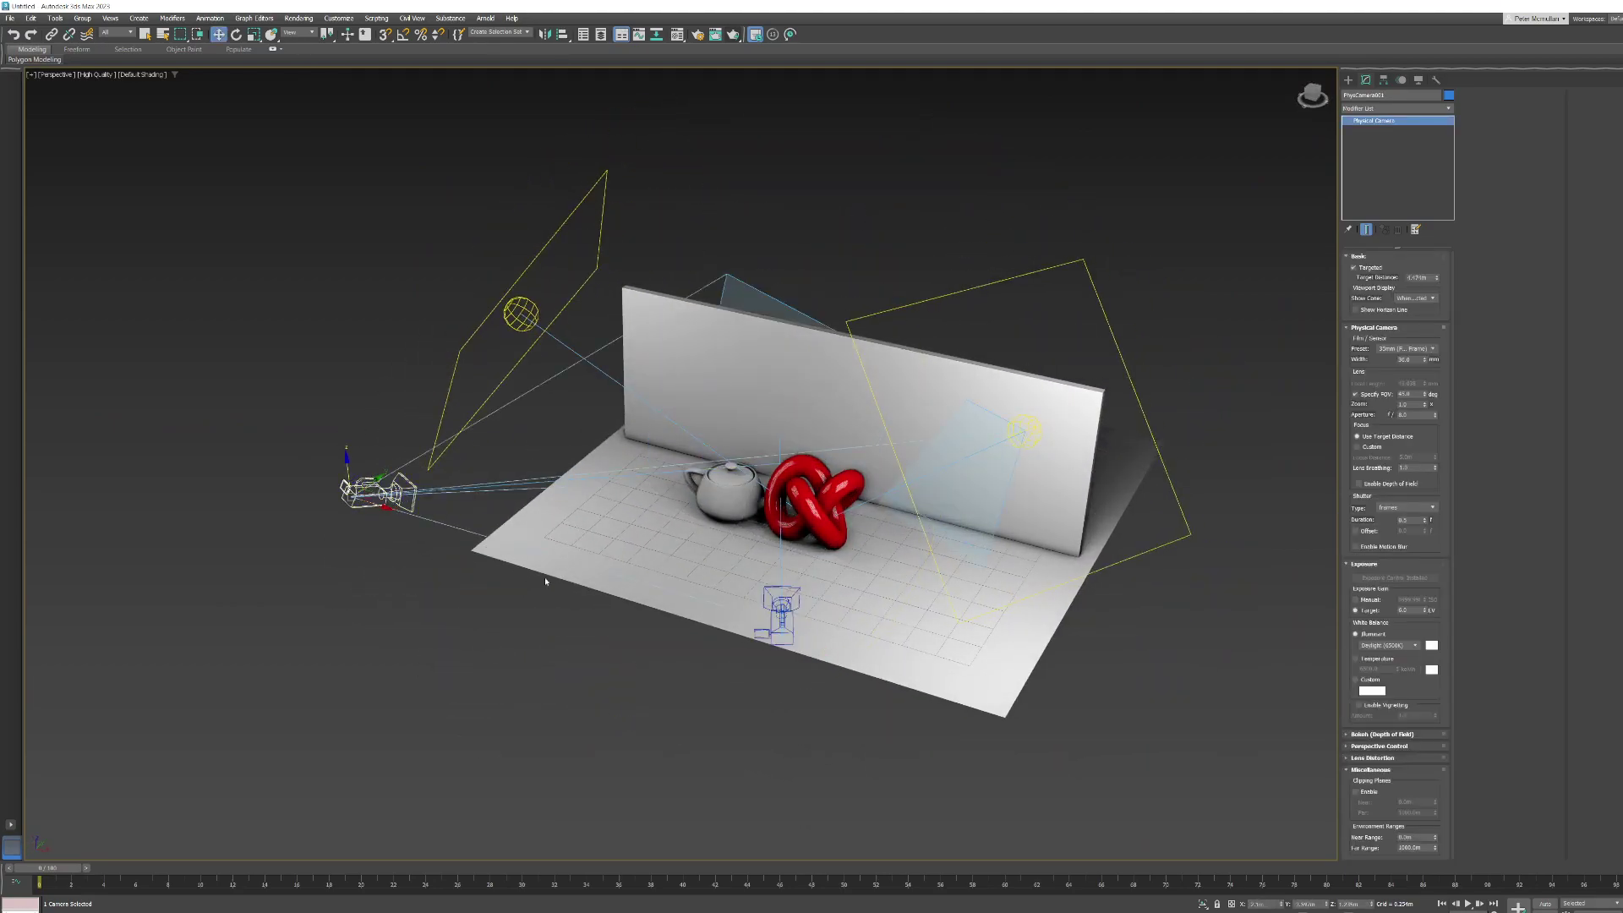
{"action": "middle_click_drag", "start_coordinate": [630, 567], "coordinate": [545, 558], "text": "alt"}
- Check the second physical camera's view, then return to a zoomed-out Perspective overview
{"action": "left_click", "coordinate": [549, 459]}
{"action": "middle_click_drag", "start_coordinate": [549, 459], "coordinate": [633, 487], "text": "alt"}
{"action": "key", "text": "c"}
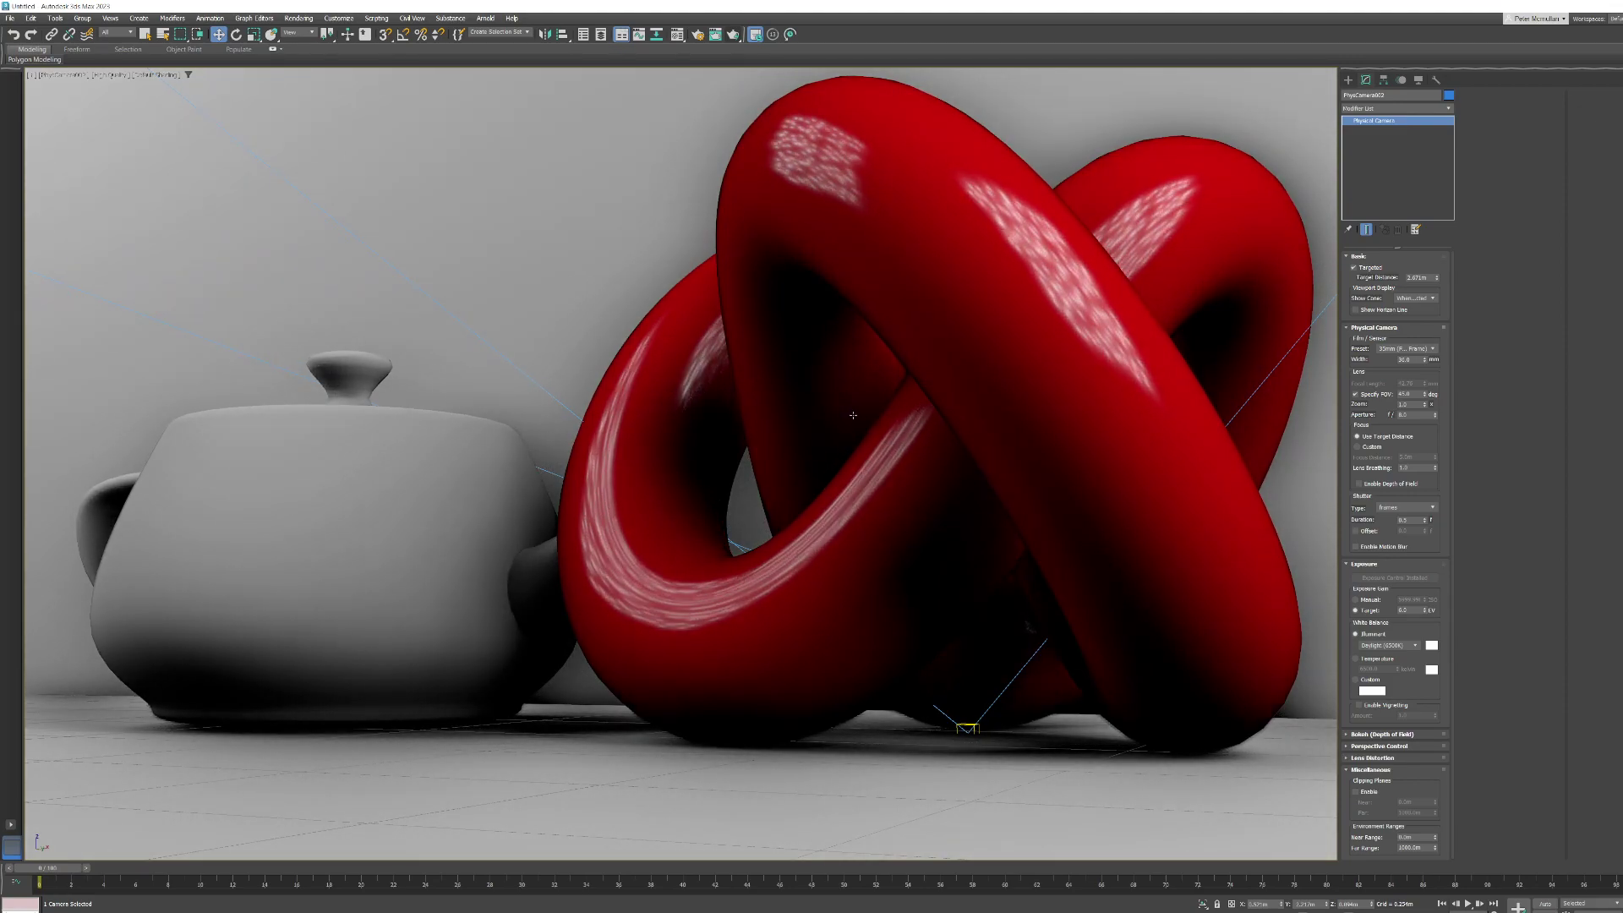
{"action": "key", "text": "p"}
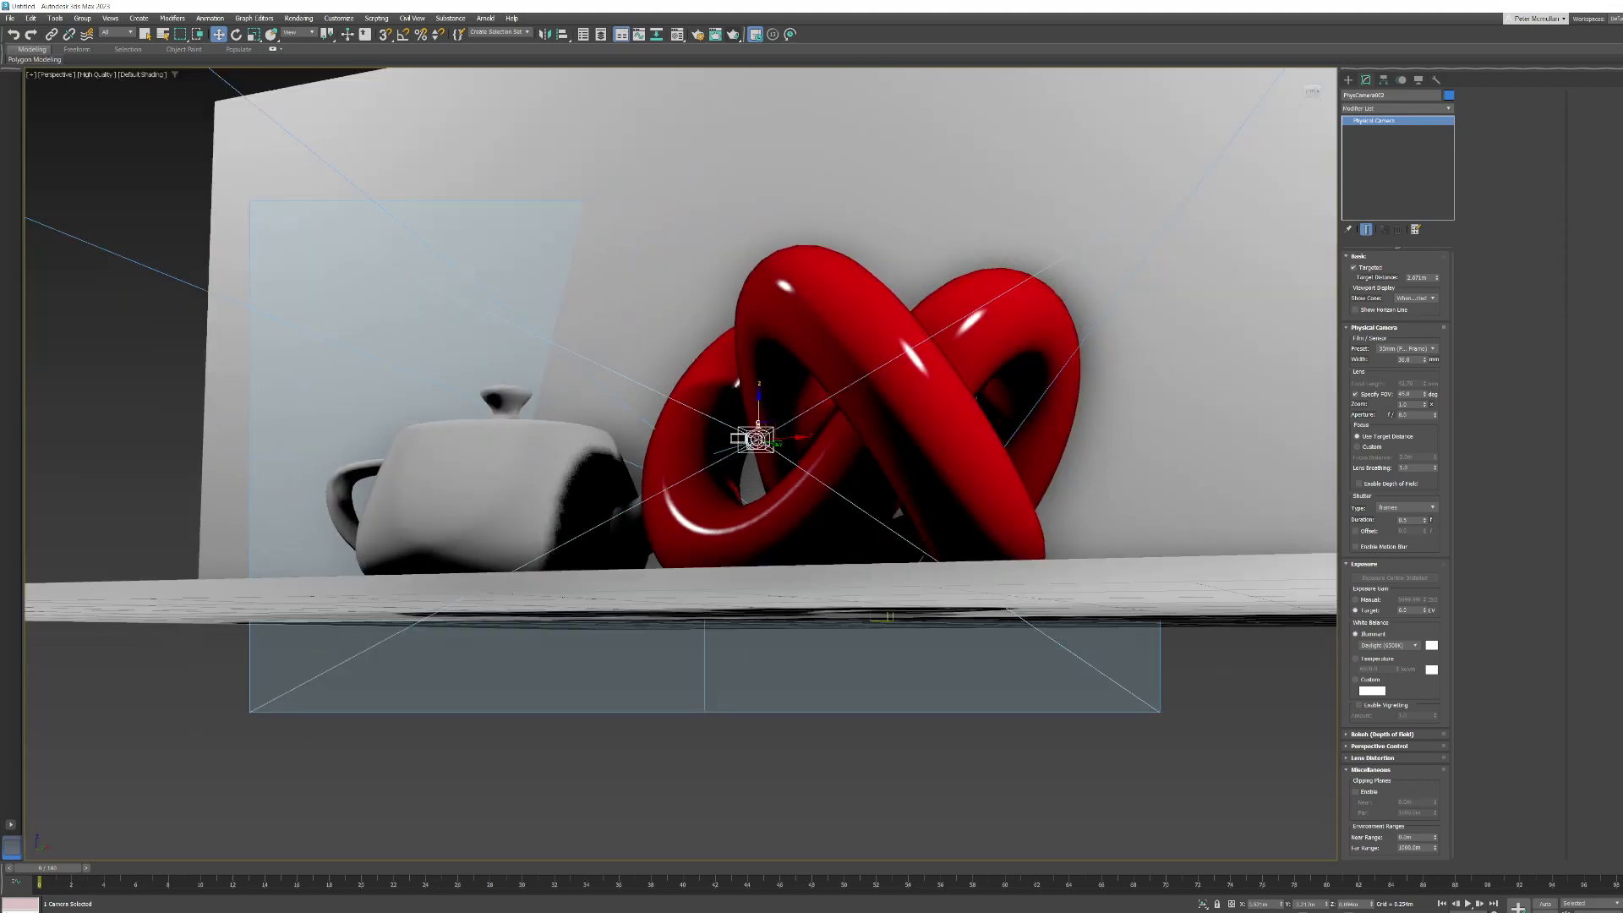
{"action": "middle_click_drag", "start_coordinate": [759, 423], "coordinate": [790, 427], "text": "alt"}
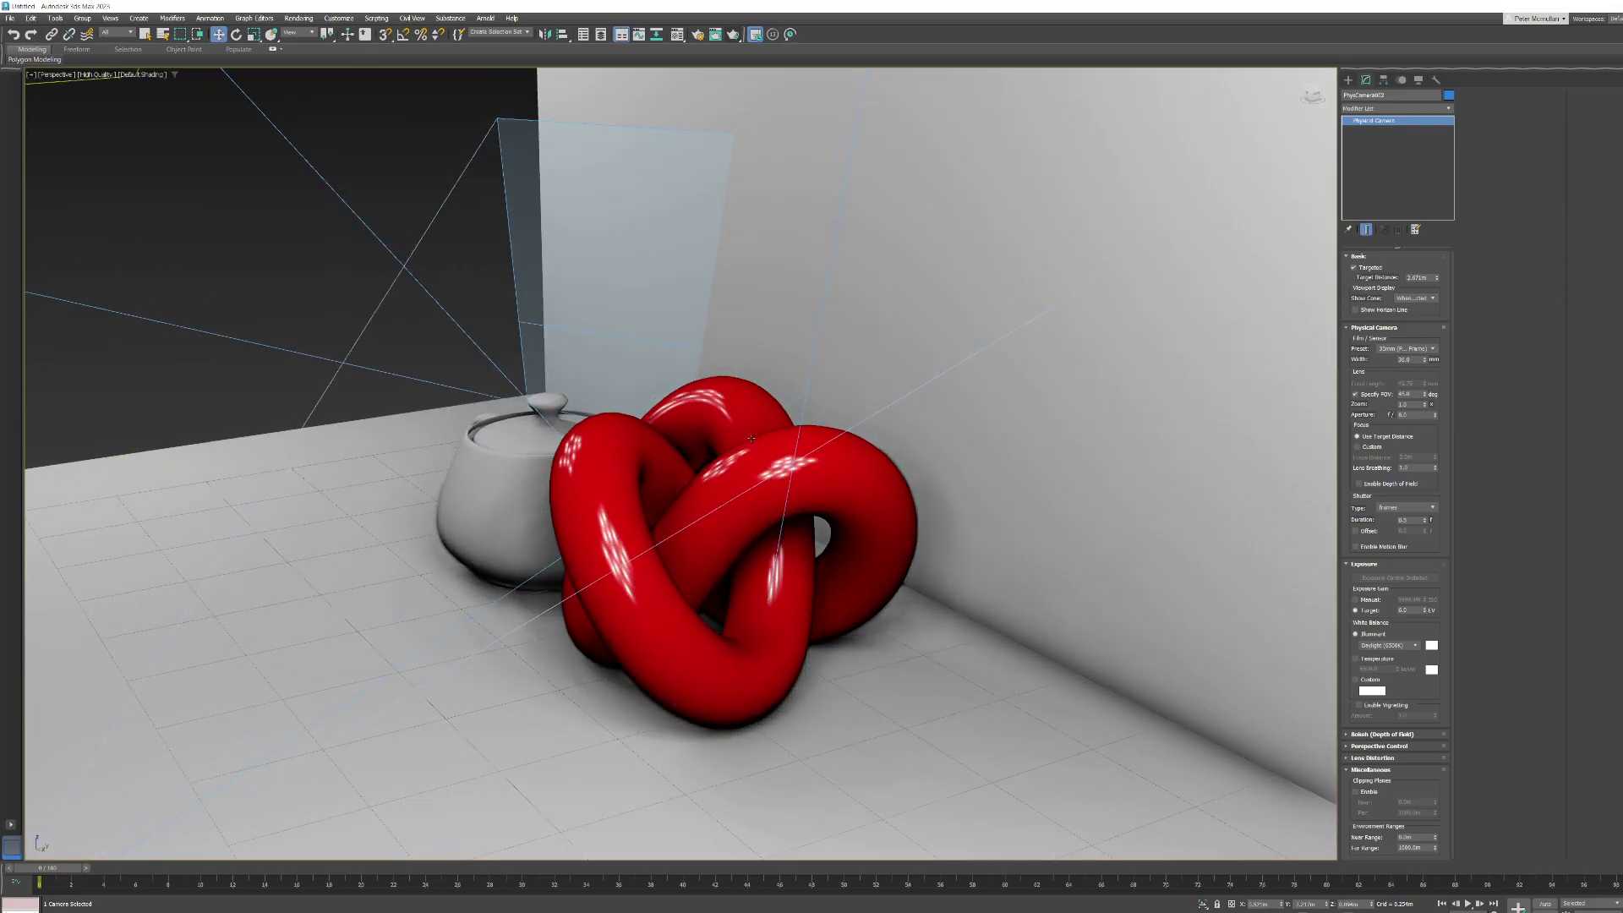
{"action": "scroll", "coordinate": [795, 428], "scroll_direction": "down", "scroll_amount": 3}
{"action": "scroll", "coordinate": [795, 429], "scroll_direction": "down", "scroll_amount": 5}
- Switch the viewport to PhysCamera002 and run a production render of that view
{"action": "left_click", "coordinate": [672, 514]}
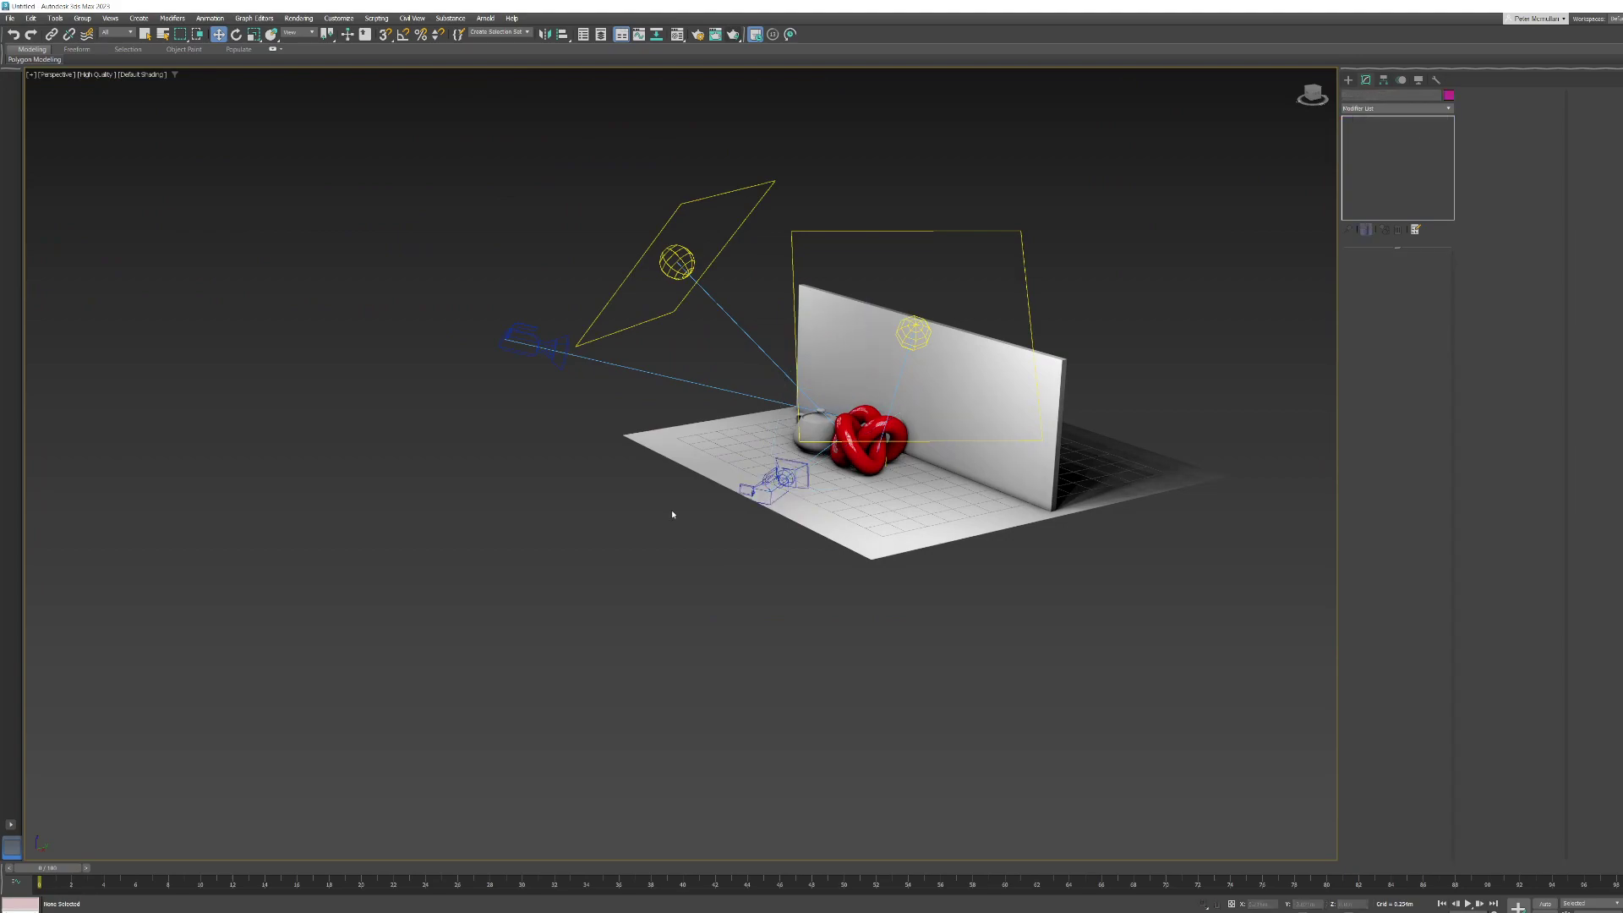
{"action": "key", "text": "c"}
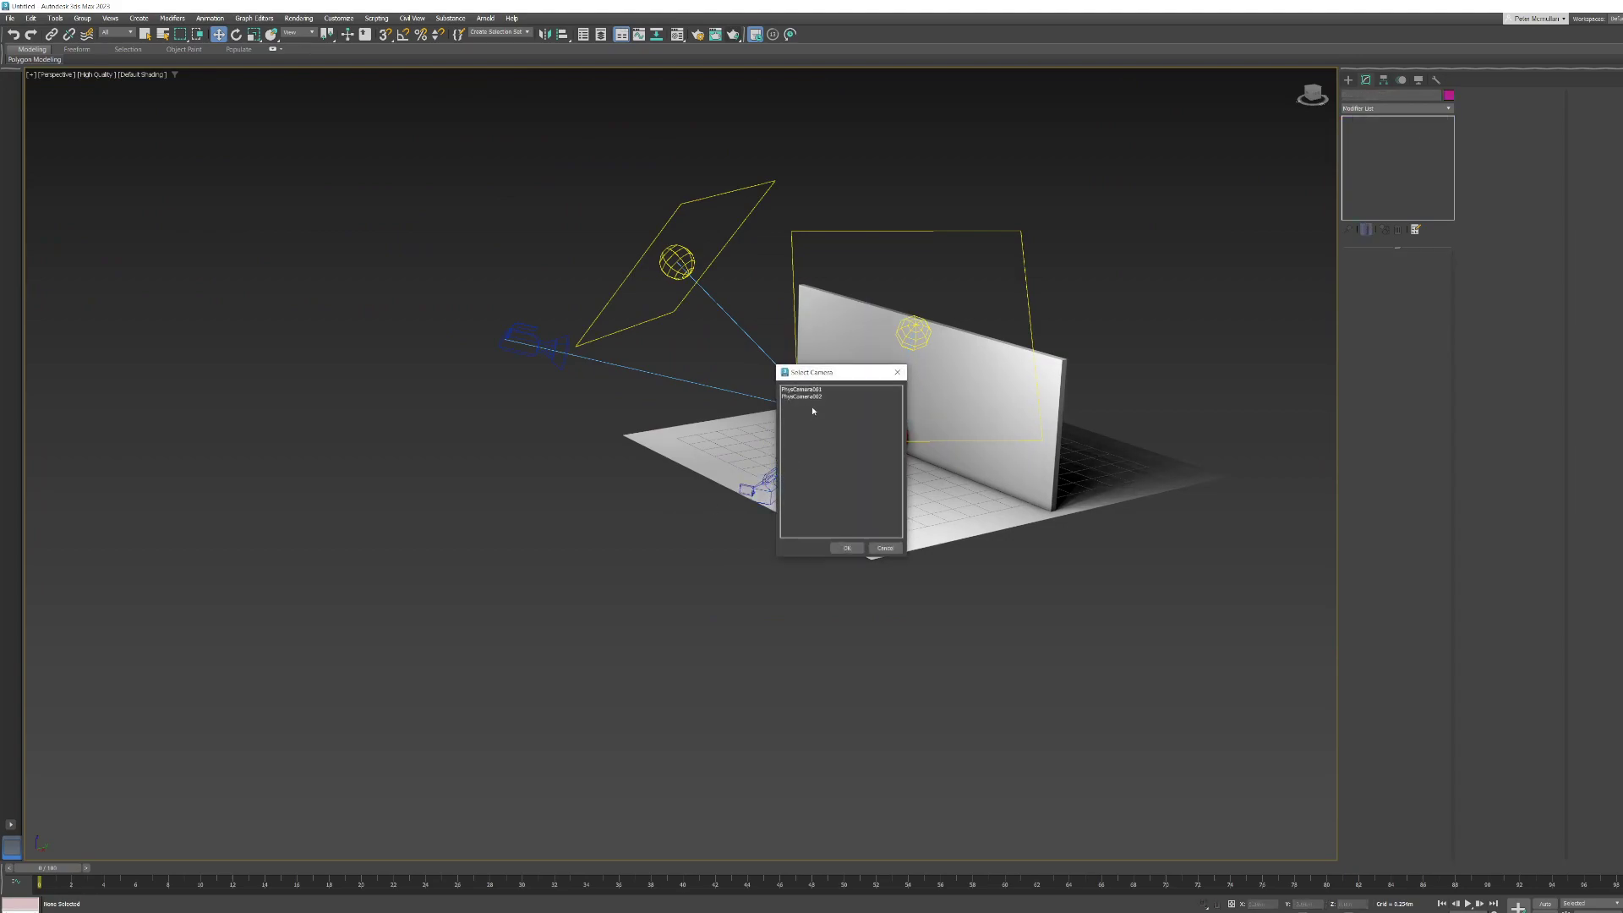
{"action": "left_click", "coordinate": [801, 390]}
{"action": "left_click", "coordinate": [814, 397]}
{"action": "left_click", "coordinate": [848, 549]}
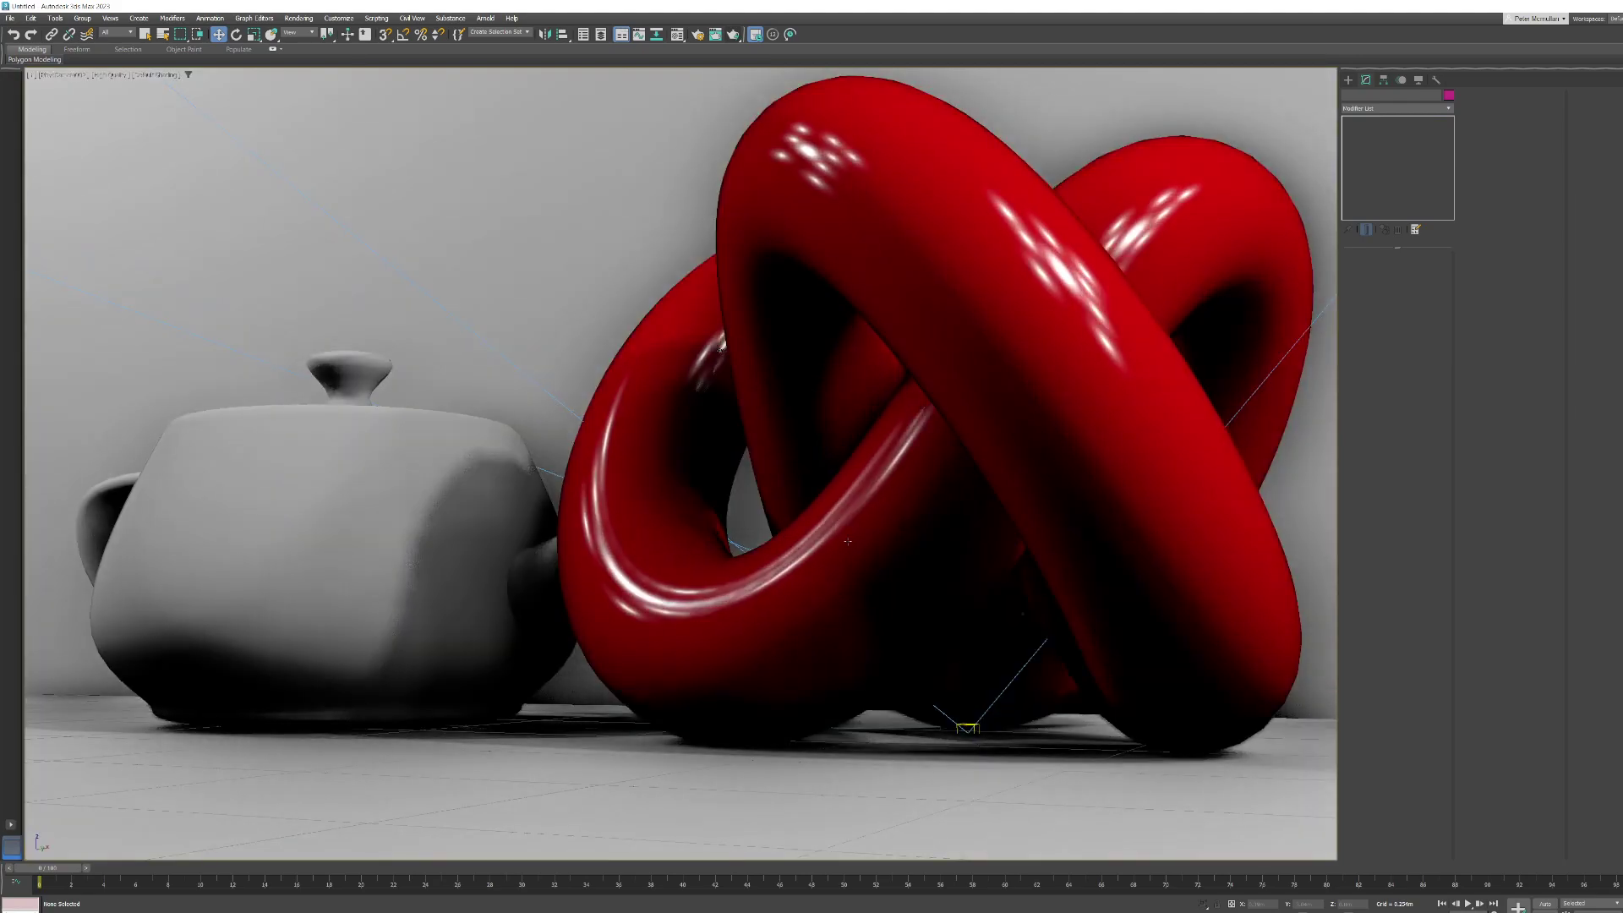
{"action": "left_click", "coordinate": [734, 34]}
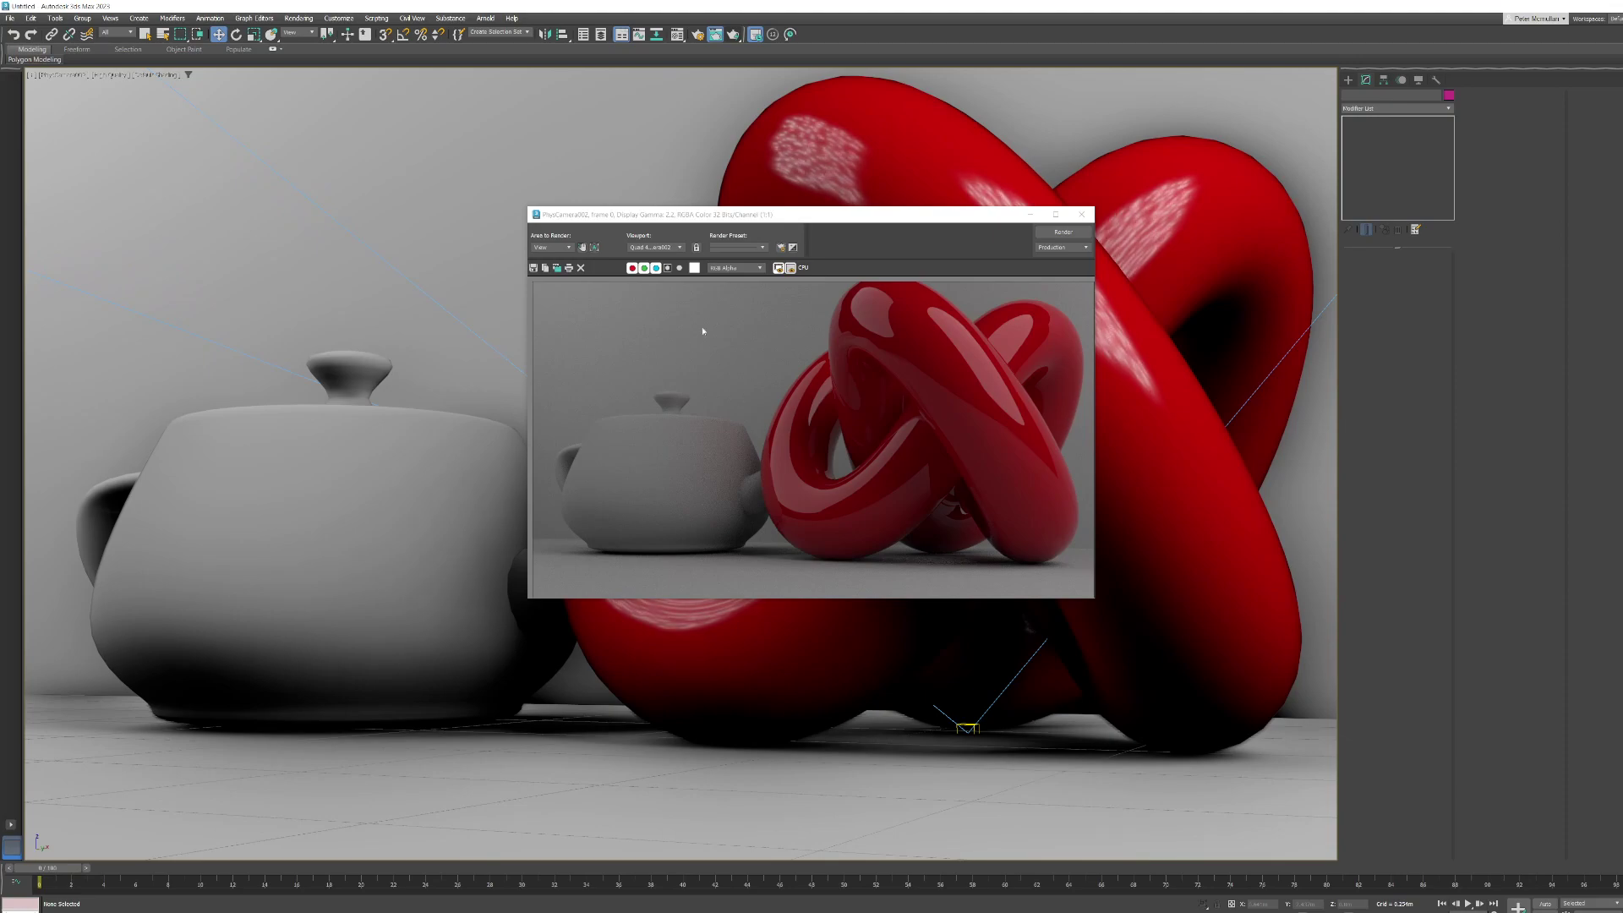
- Close the rendered frame and orbit a free Perspective view over the whole scene
{"action": "left_click_drag", "start_coordinate": [767, 218], "coordinate": [634, 220]}
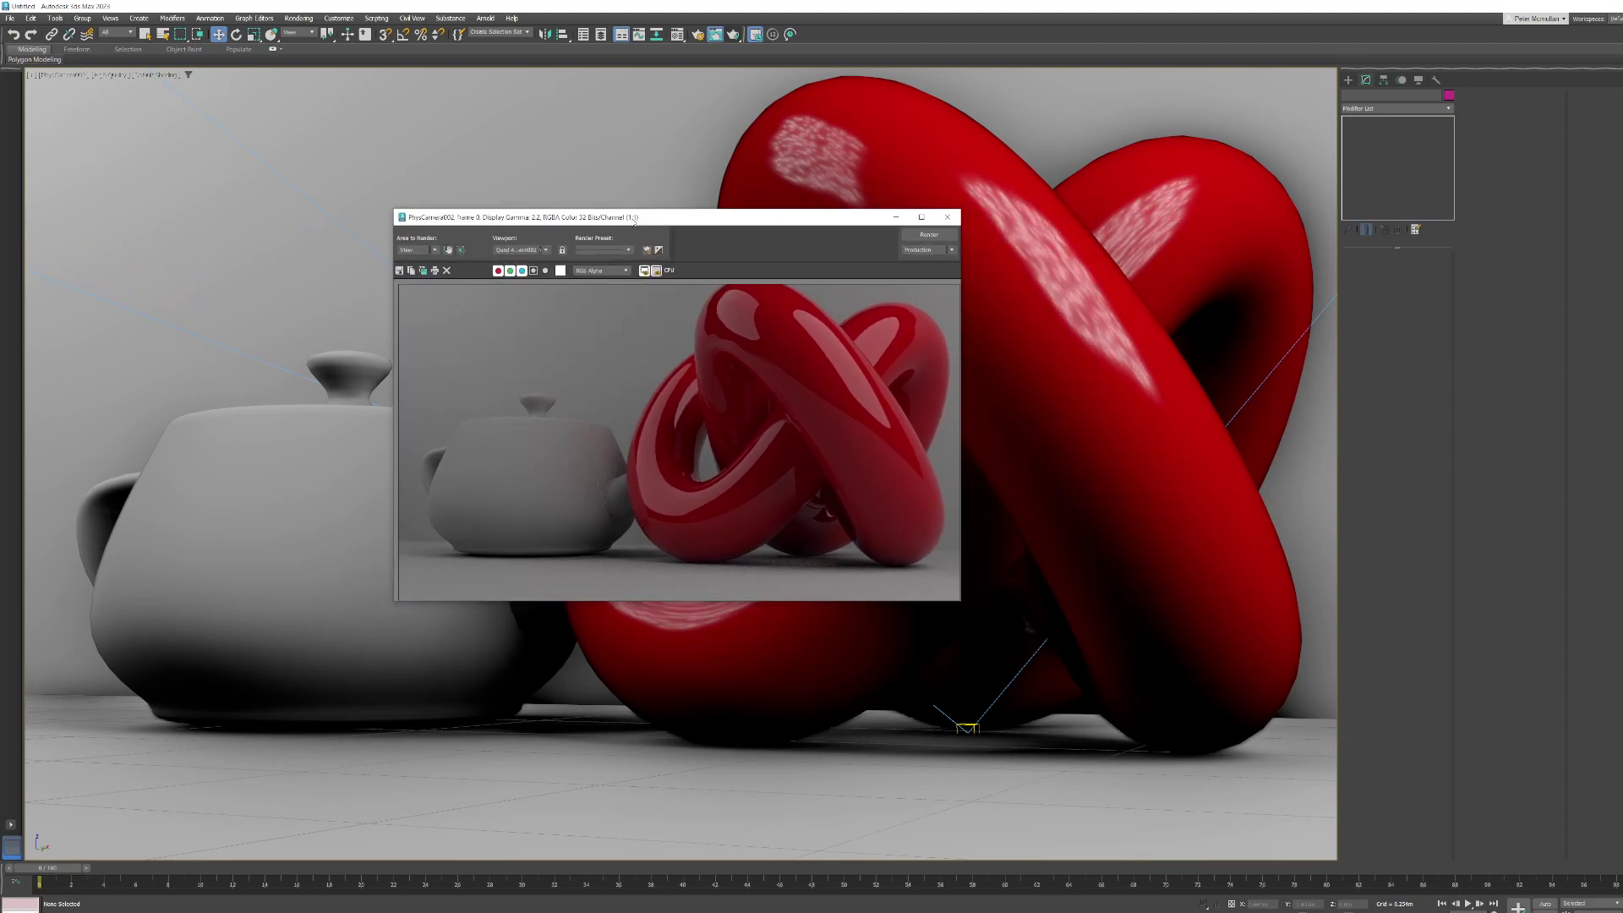
{"action": "left_click", "coordinate": [948, 217]}
{"action": "key", "text": "p"}
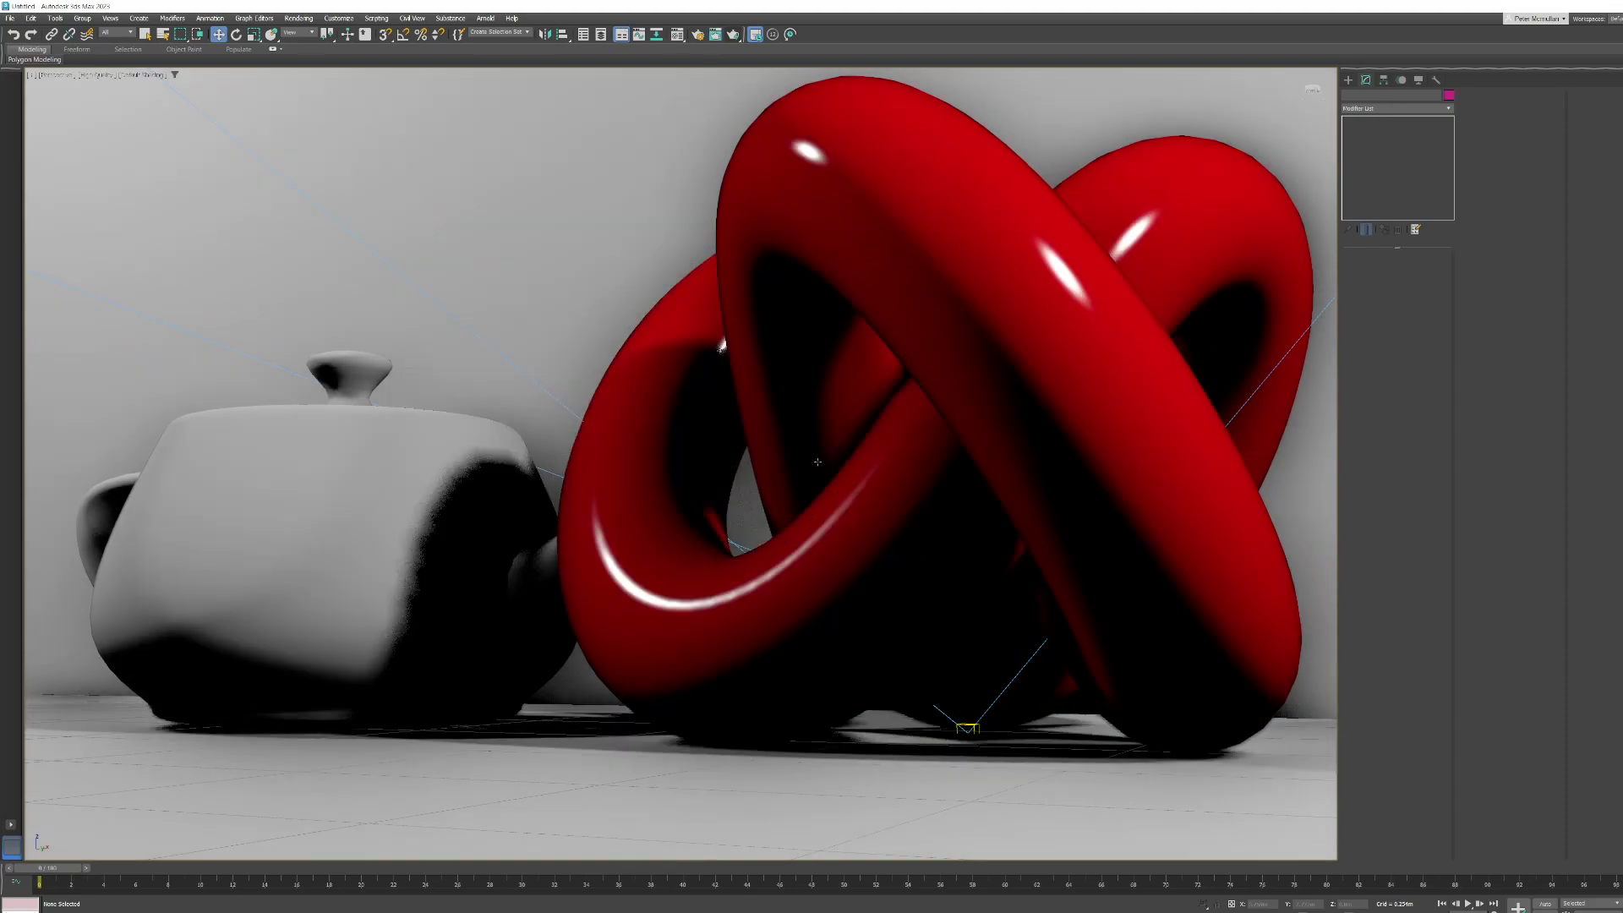
{"action": "key", "text": "shift+4"}
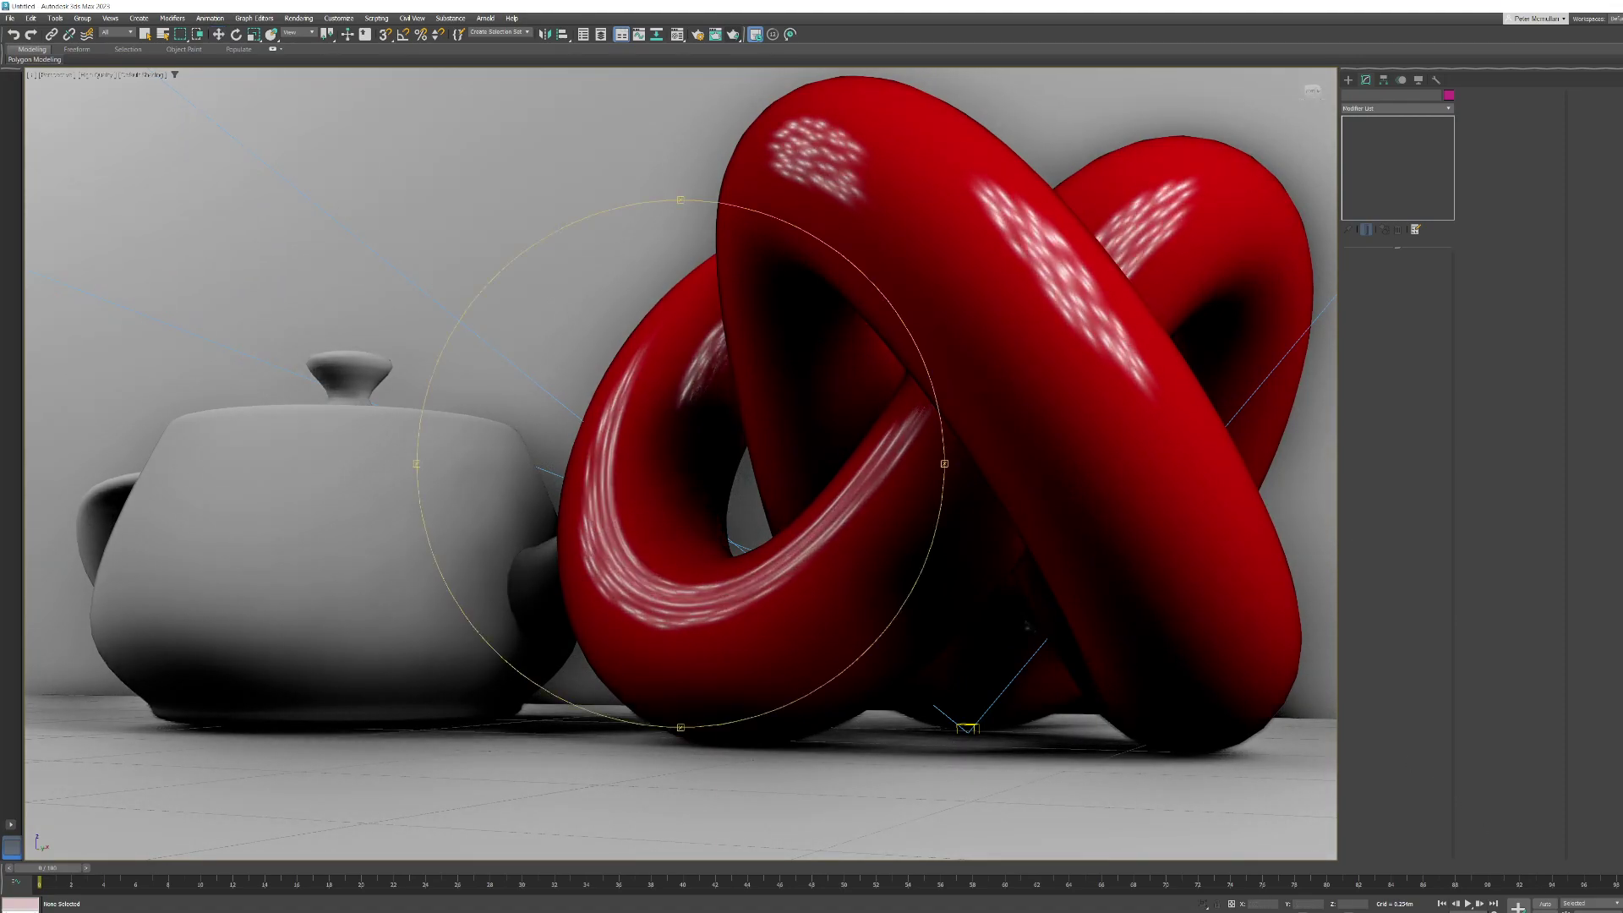
{"action": "key", "text": "p"}
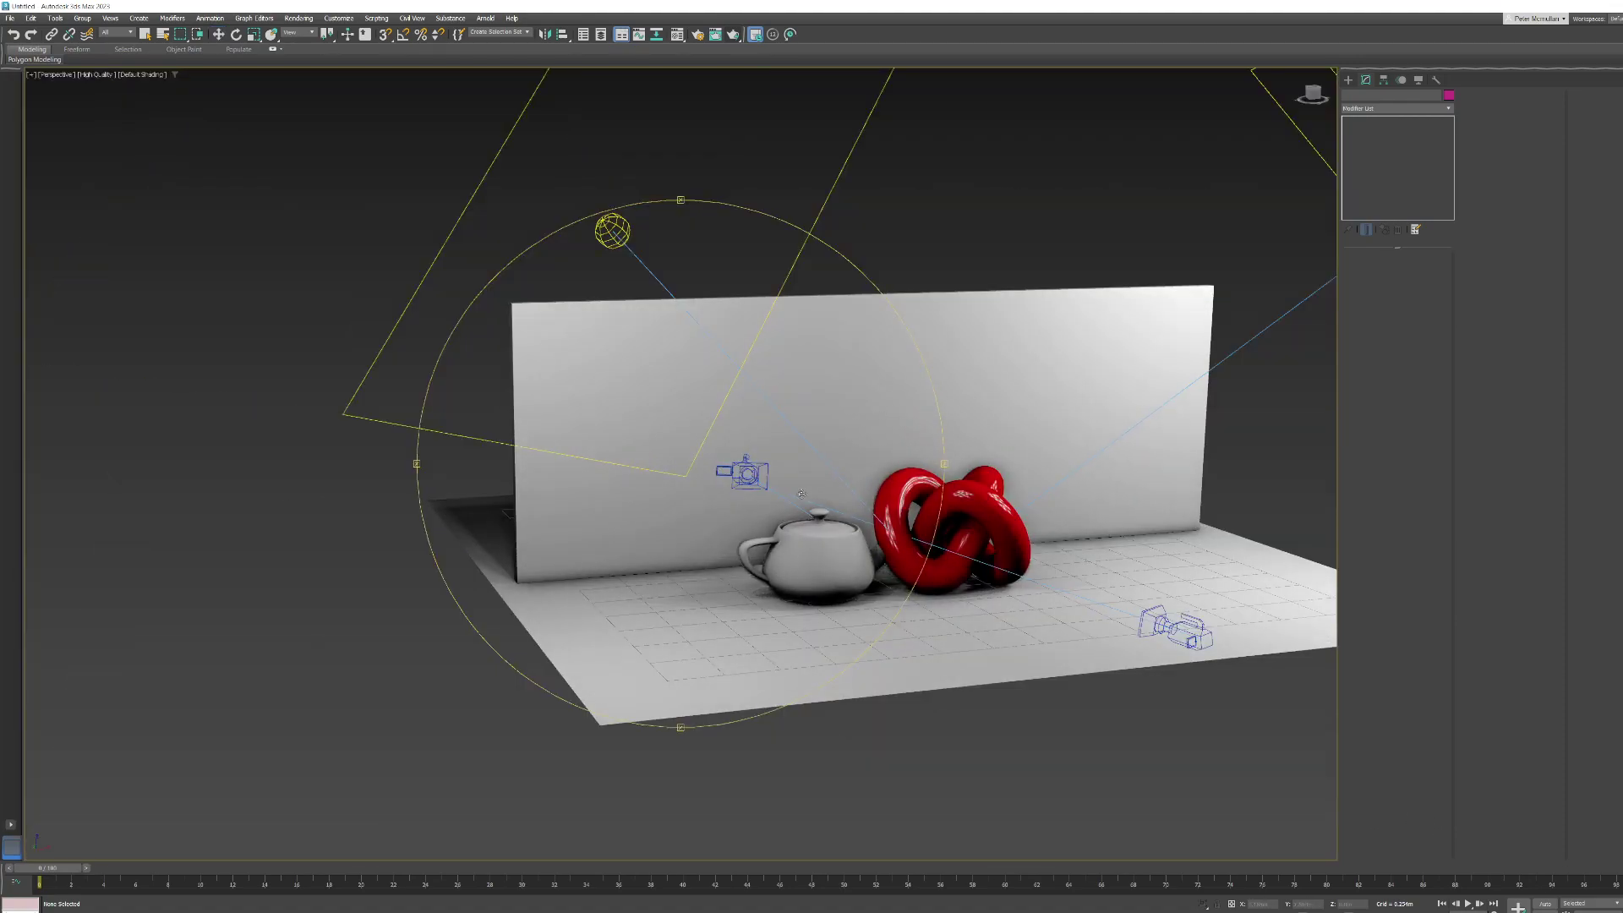
{"action": "middle_click_drag", "start_coordinate": [797, 492], "coordinate": [1059, 467], "text": "alt"}
- Set the right area light's length to 1.0m
{"action": "left_click", "coordinate": [1047, 429]}
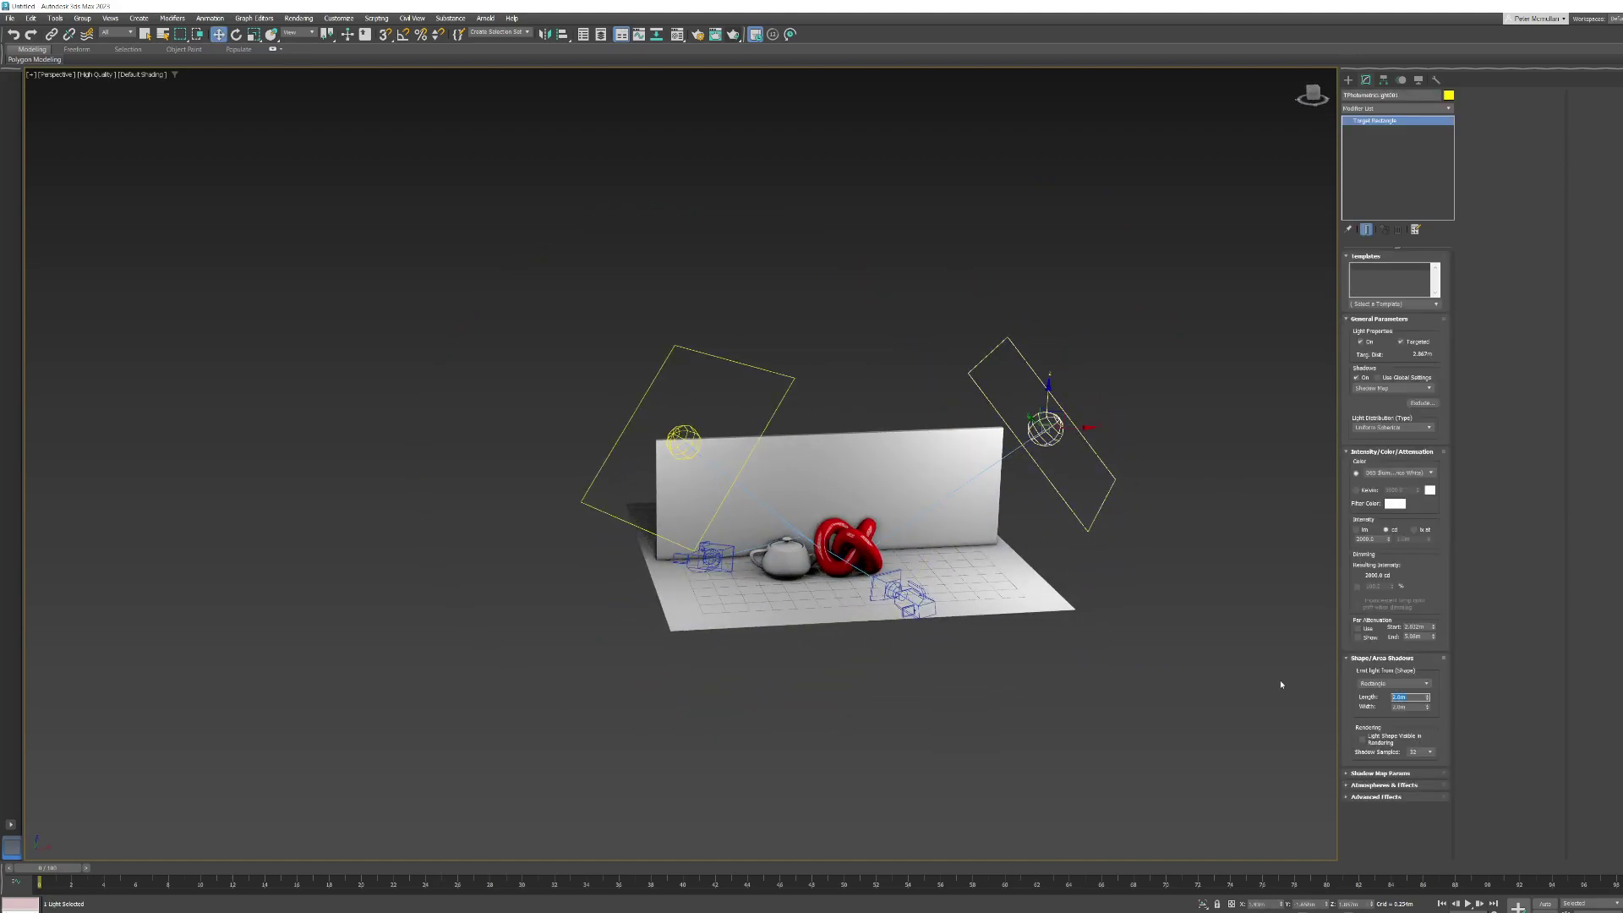
{"action": "type", "text": "1"}
{"action": "key", "text": "Return"}
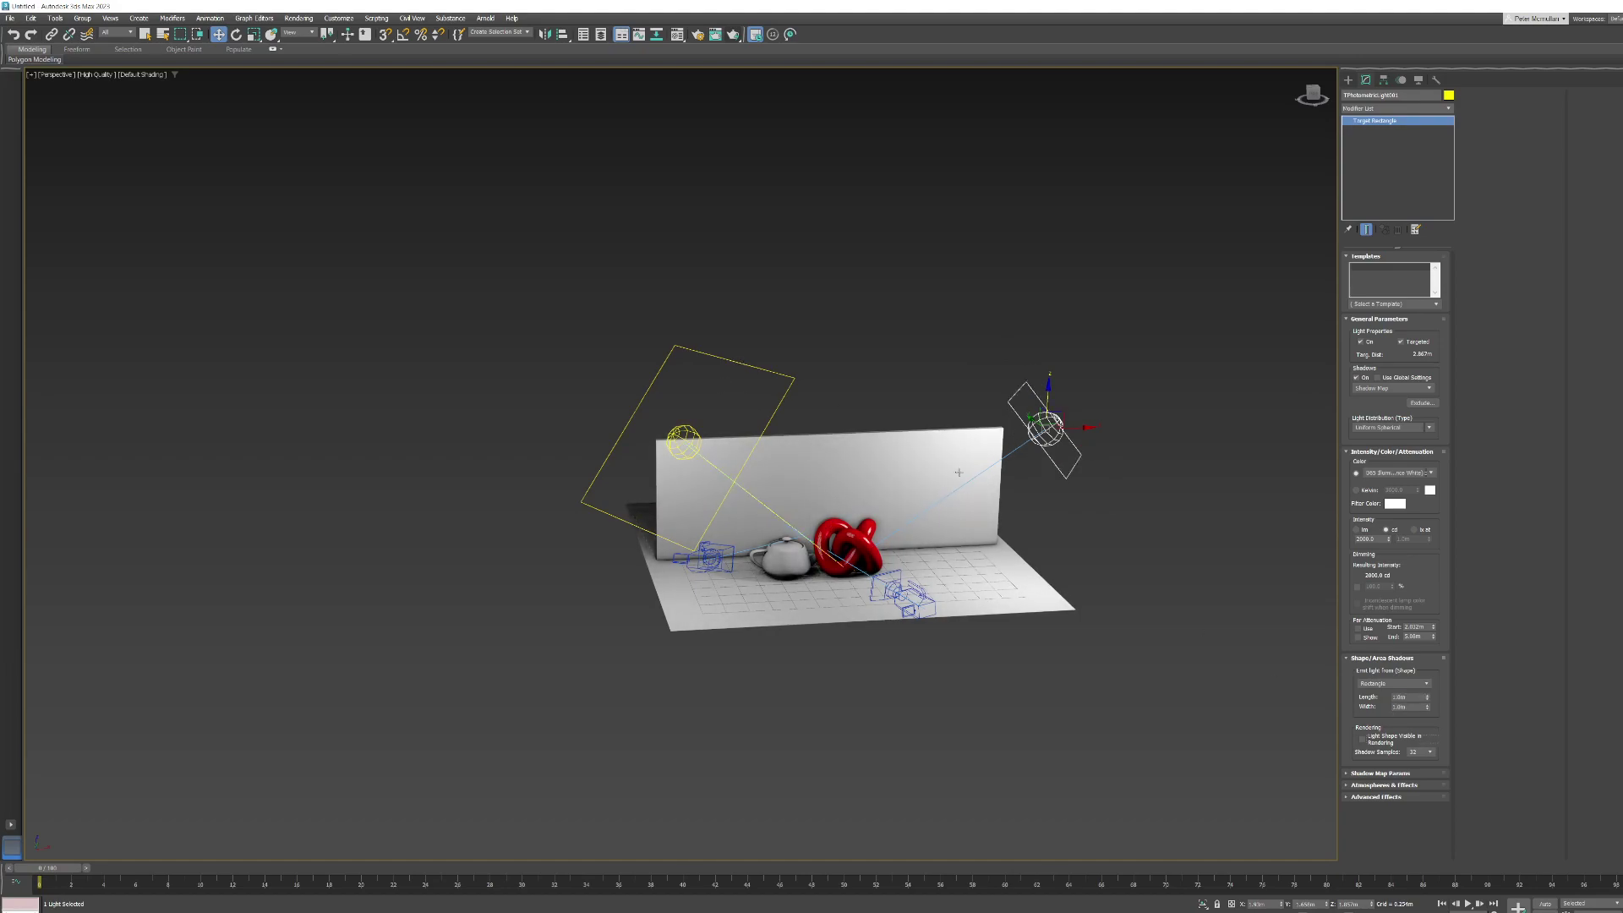
- Resize the left area light to 1.0m length by 1.0m width
{"action": "left_click", "coordinate": [684, 441]}
{"action": "type", "text": "1"}
{"action": "key", "text": "Tab"}
{"action": "type", "text": "1"}
{"action": "key", "text": "Return"}
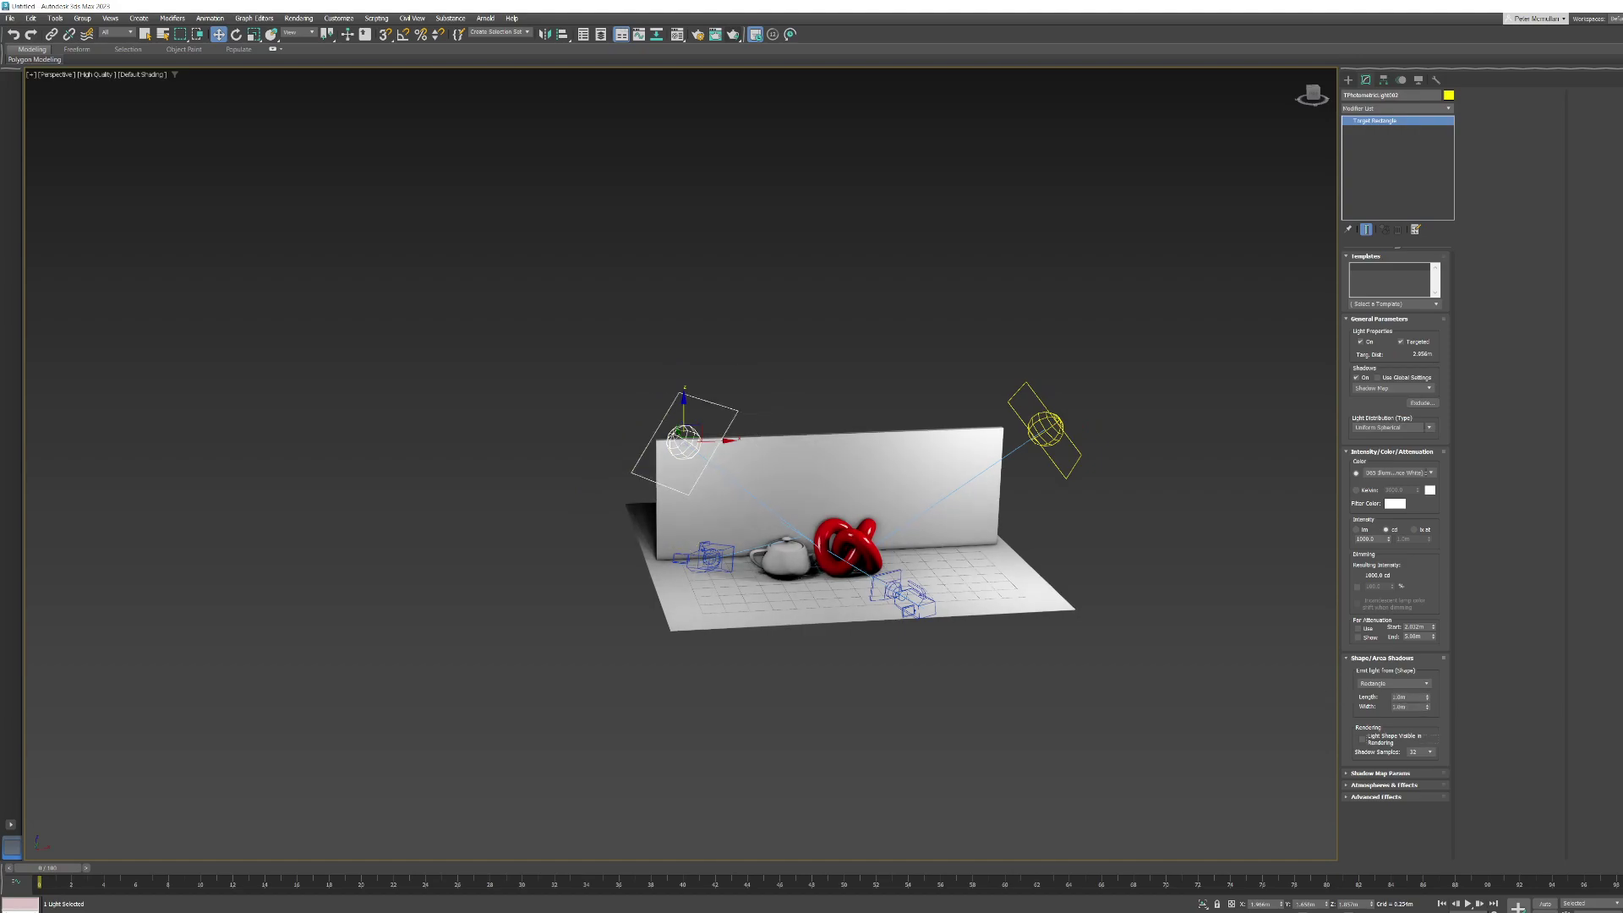
- Select PhysCamera002 and set the viewport to look through it
{"action": "left_click", "coordinate": [903, 593]}
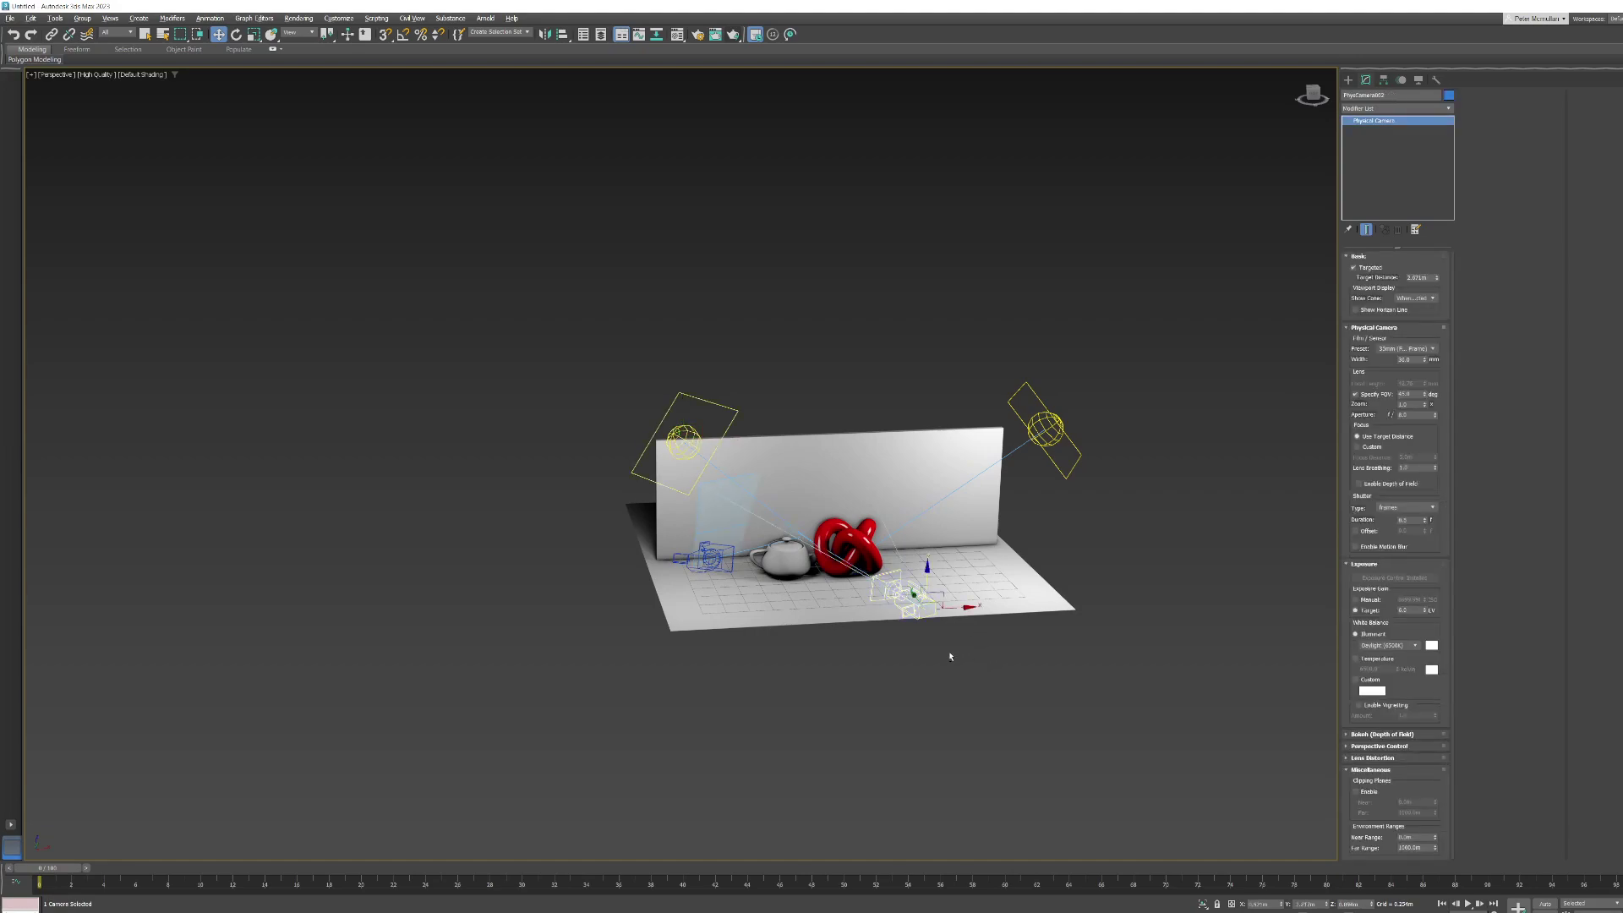
{"action": "middle_click_drag", "start_coordinate": [950, 655], "coordinate": [904, 634], "text": "alt"}
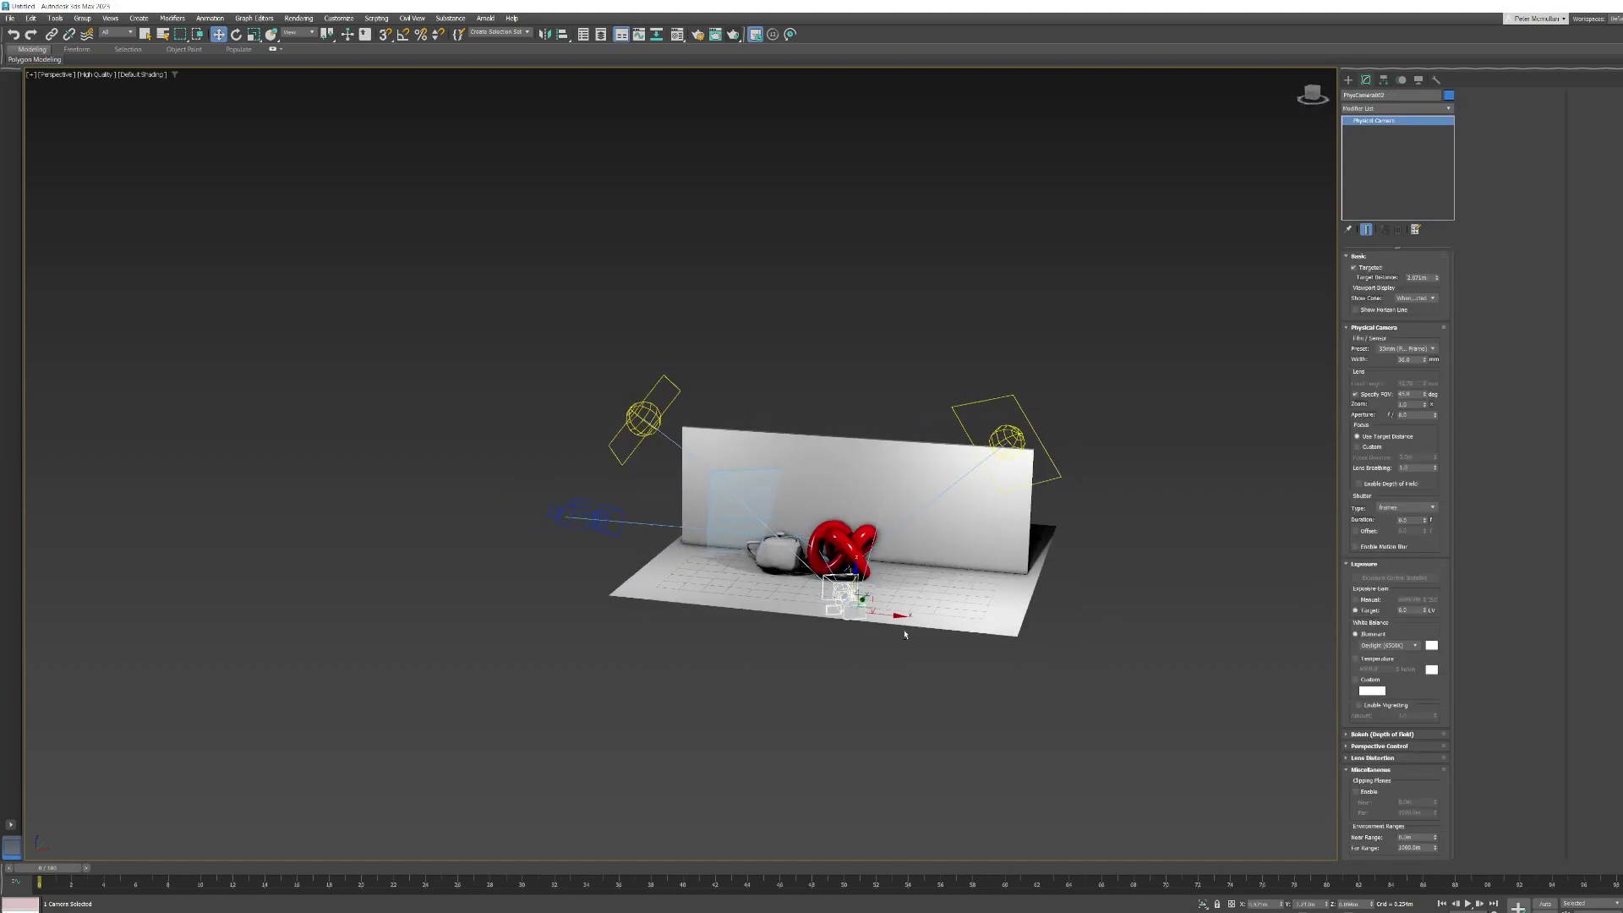
{"action": "key", "text": "c"}
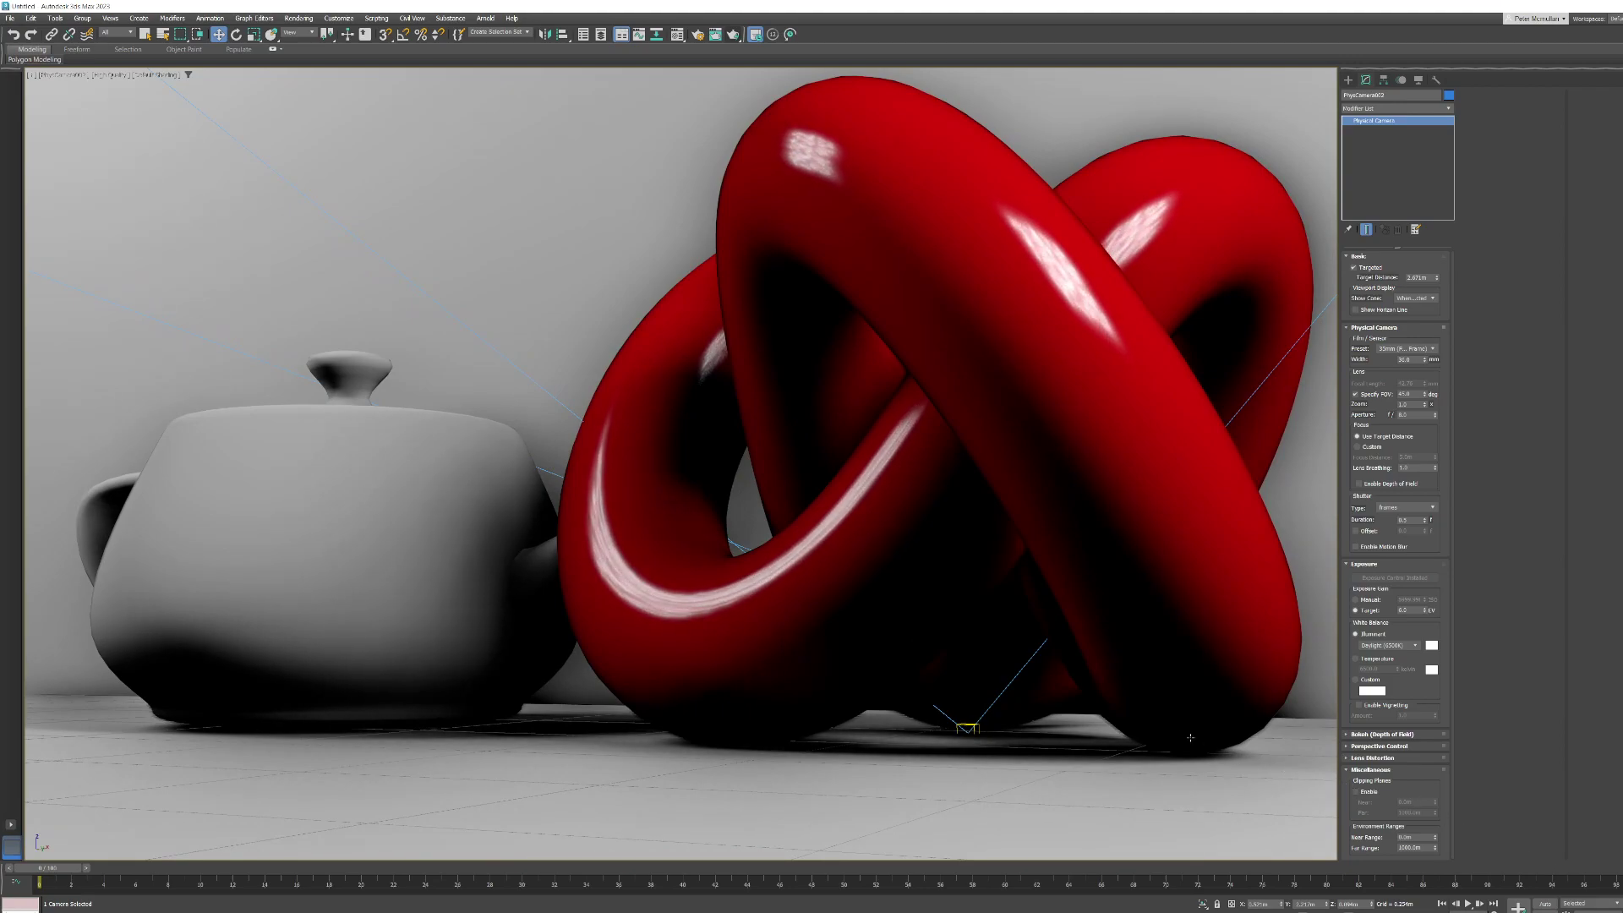
{"action": "left_click", "coordinate": [1113, 679]}
{"action": "key", "text": "p"}
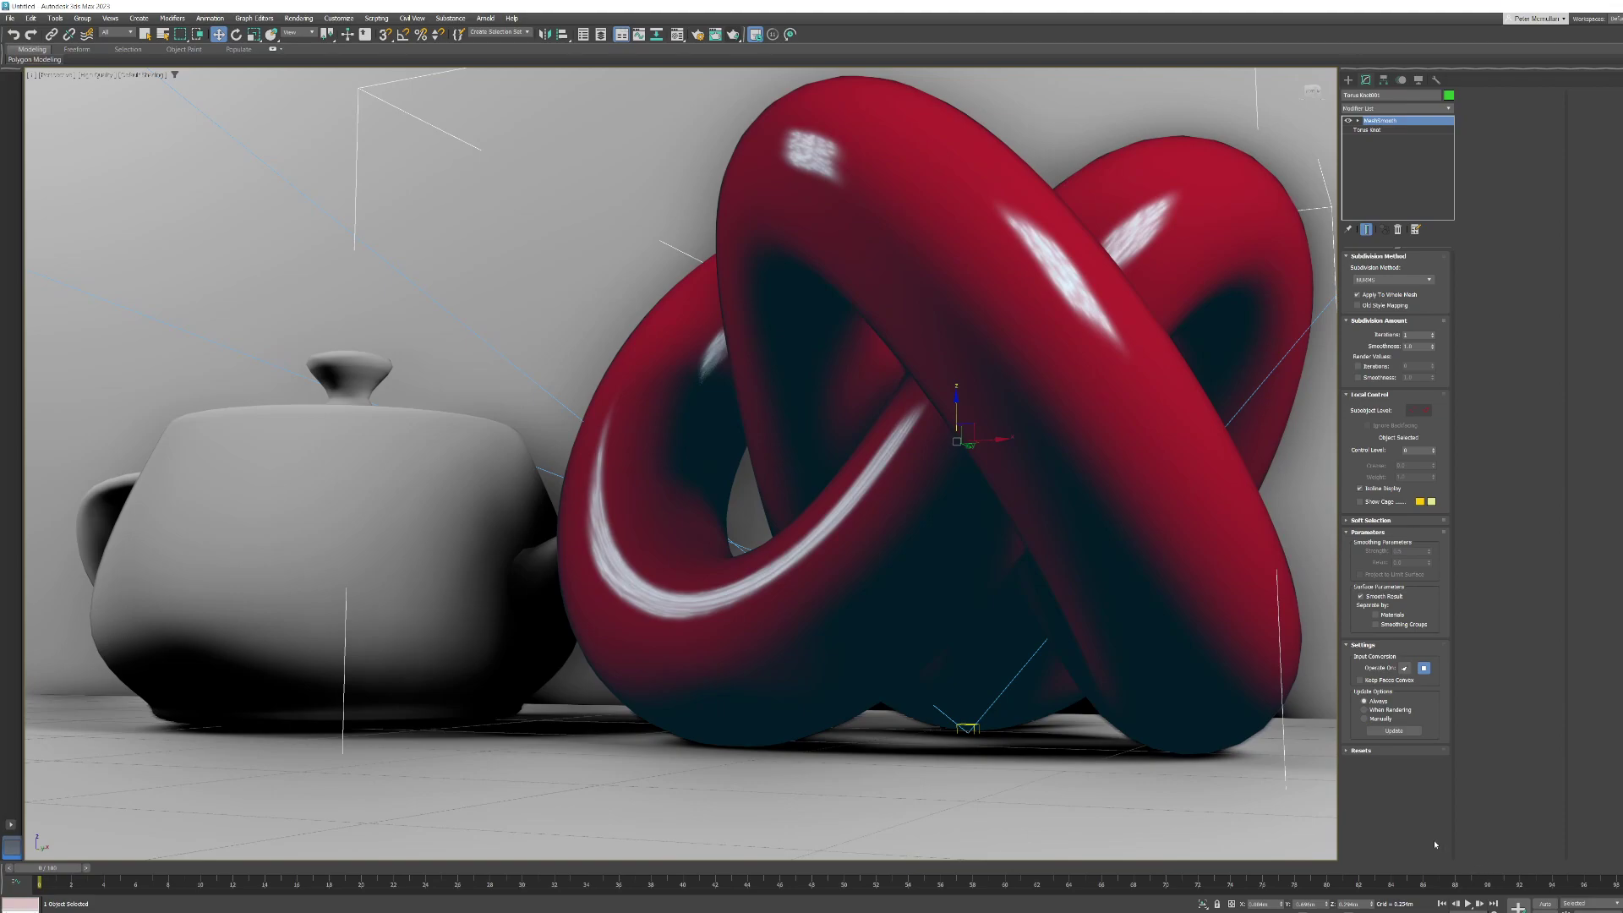
{"action": "key", "text": "c"}
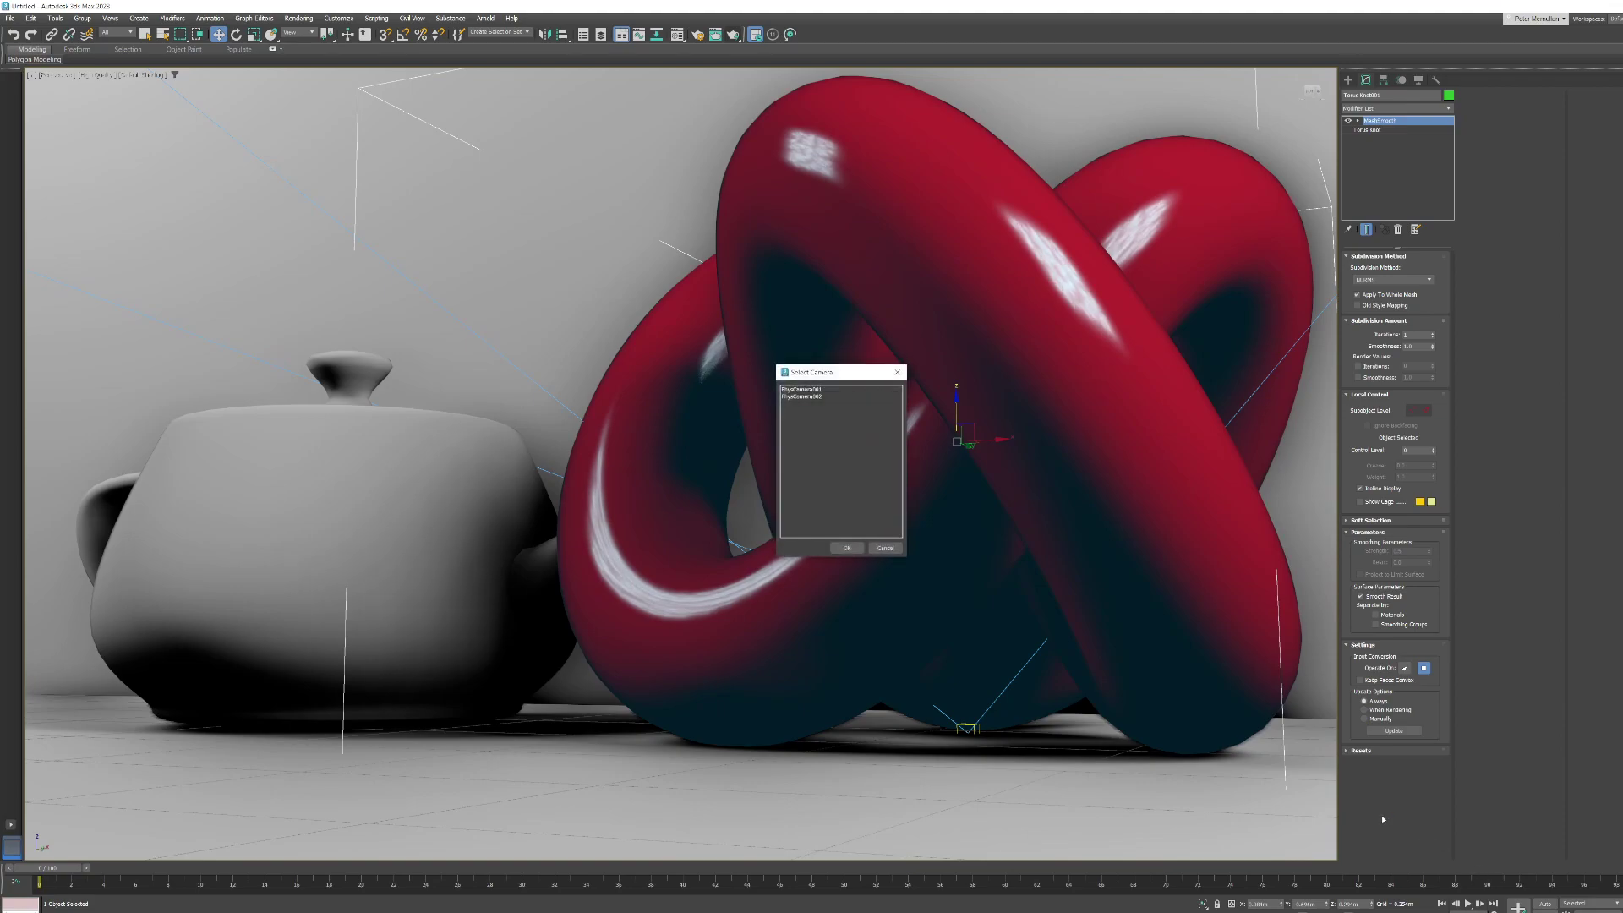
{"action": "double_click", "coordinate": [815, 396]}
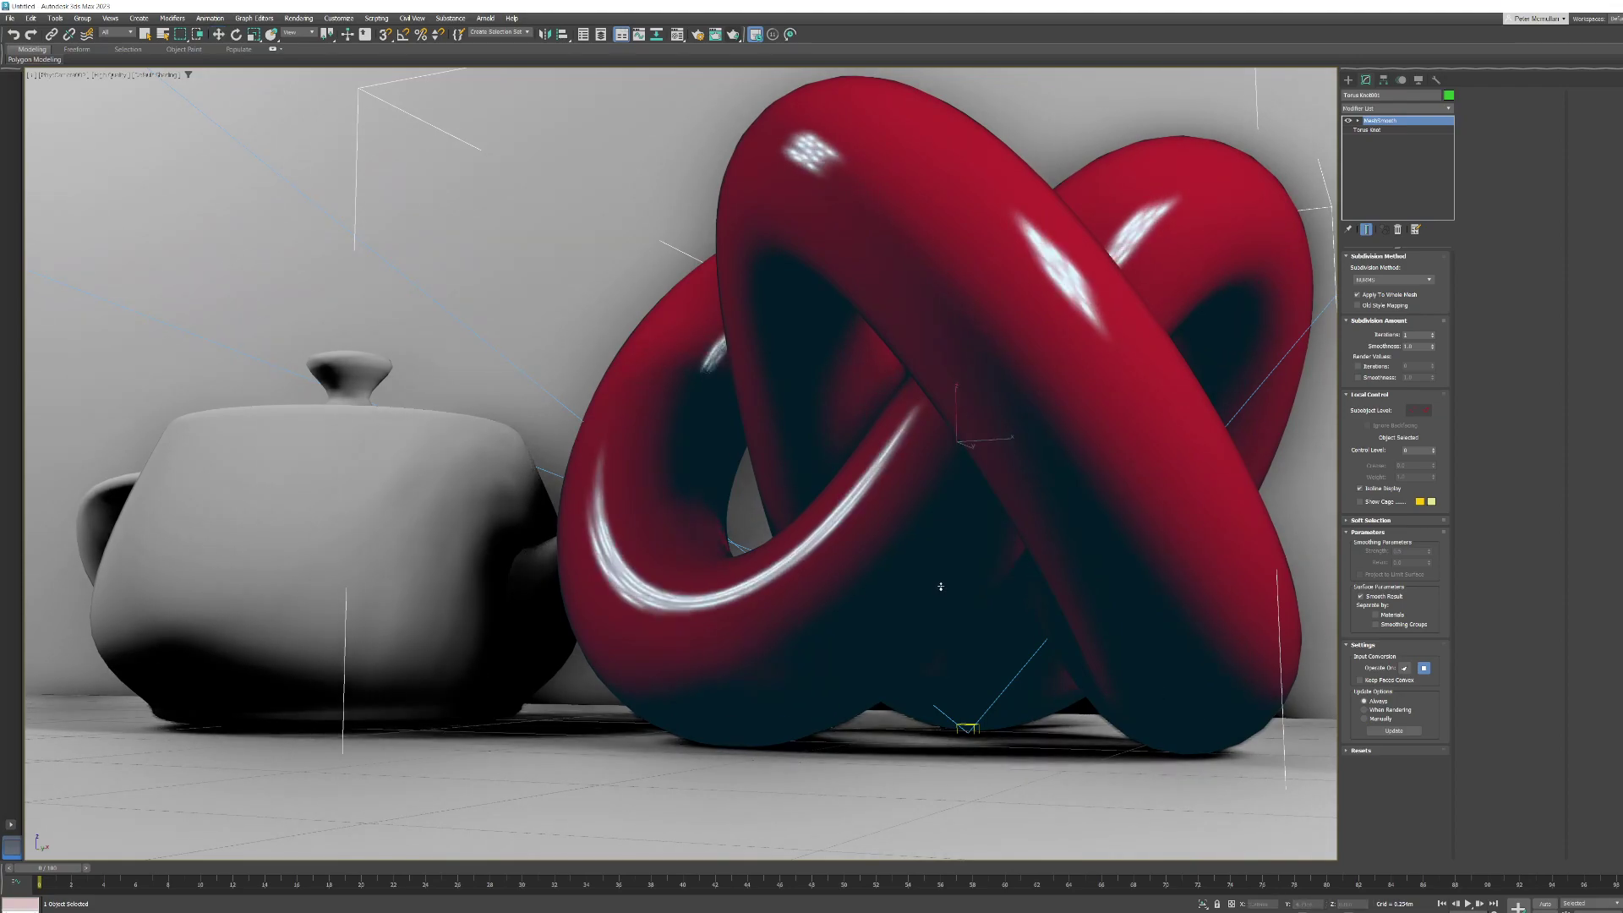
- Reframe PhysCamera002 low near the floor on teapot and knot, then restore four viewports
{"action": "scroll", "coordinate": [956, 626], "scroll_direction": "down", "scroll_amount": 5}
{"action": "scroll", "coordinate": [959, 636], "scroll_direction": "up", "scroll_amount": 8}
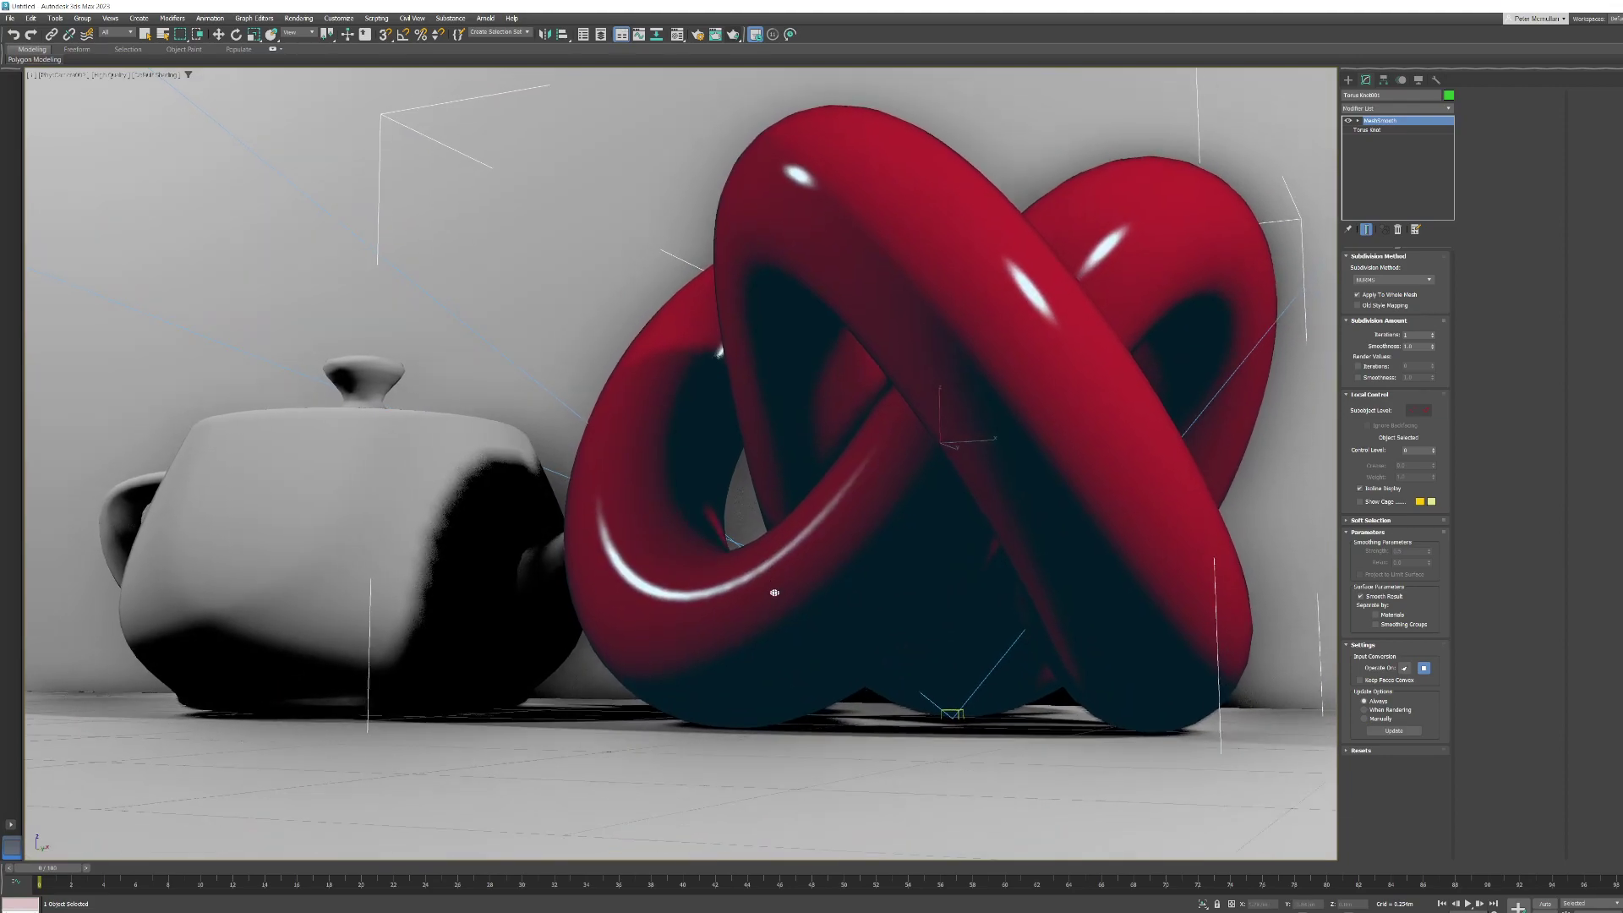
{"action": "scroll", "coordinate": [778, 560], "scroll_direction": "down", "scroll_amount": 4}
{"action": "scroll", "coordinate": [844, 362], "scroll_direction": "up", "scroll_amount": 6}
{"action": "middle_click_drag", "start_coordinate": [844, 363], "coordinate": [847, 641], "text": "ctrl+alt"}
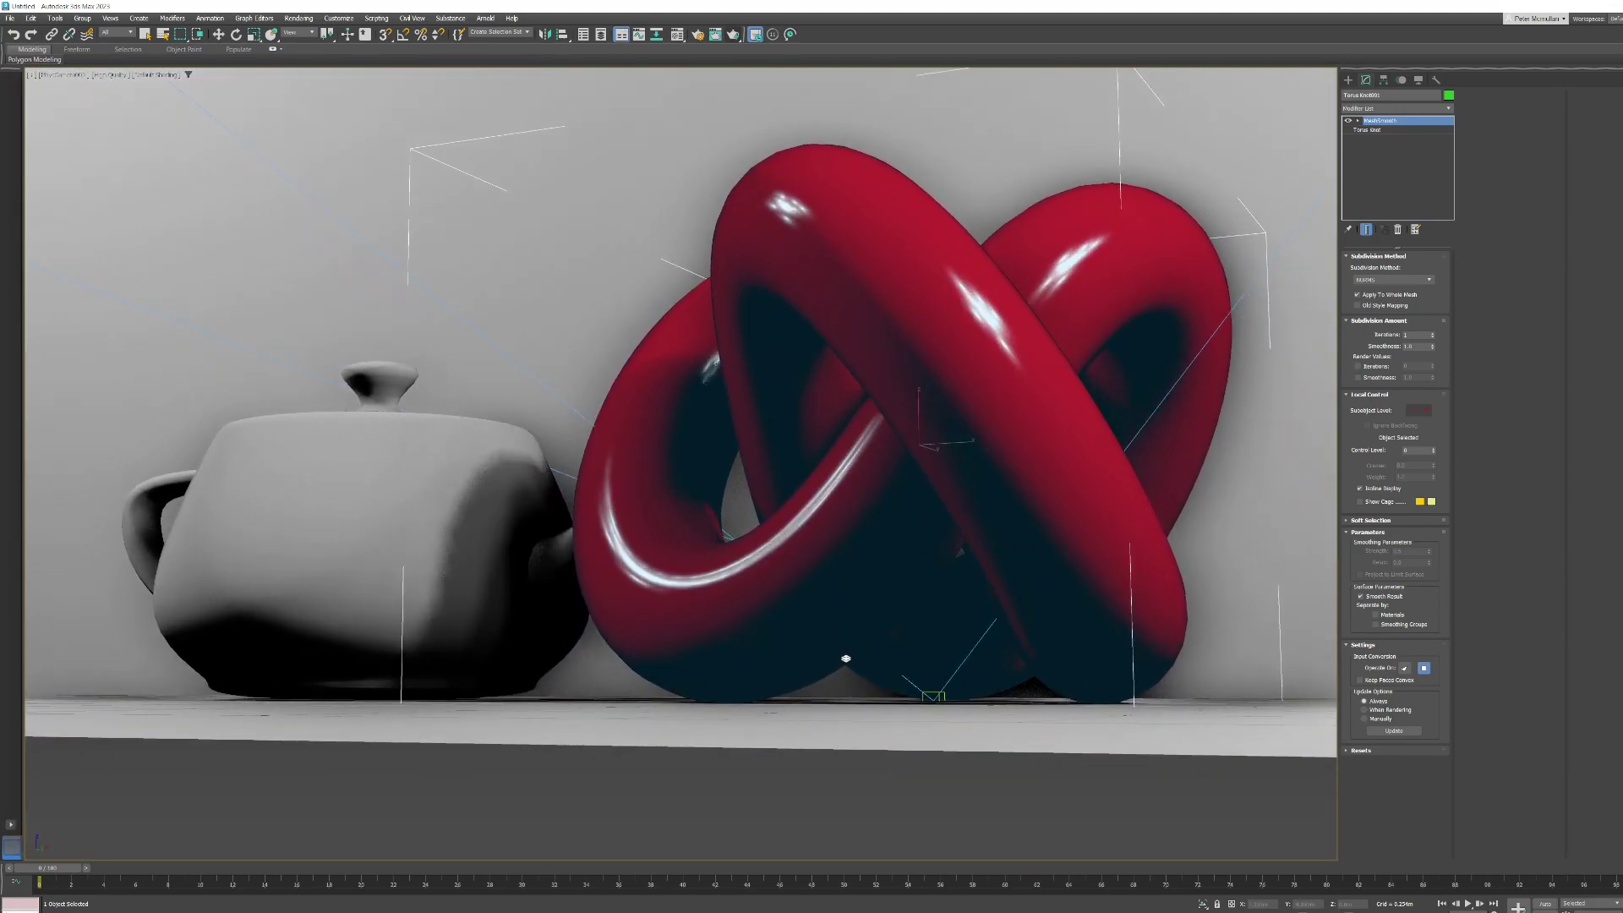
{"action": "scroll", "coordinate": [845, 652], "scroll_direction": "up", "scroll_amount": 2}
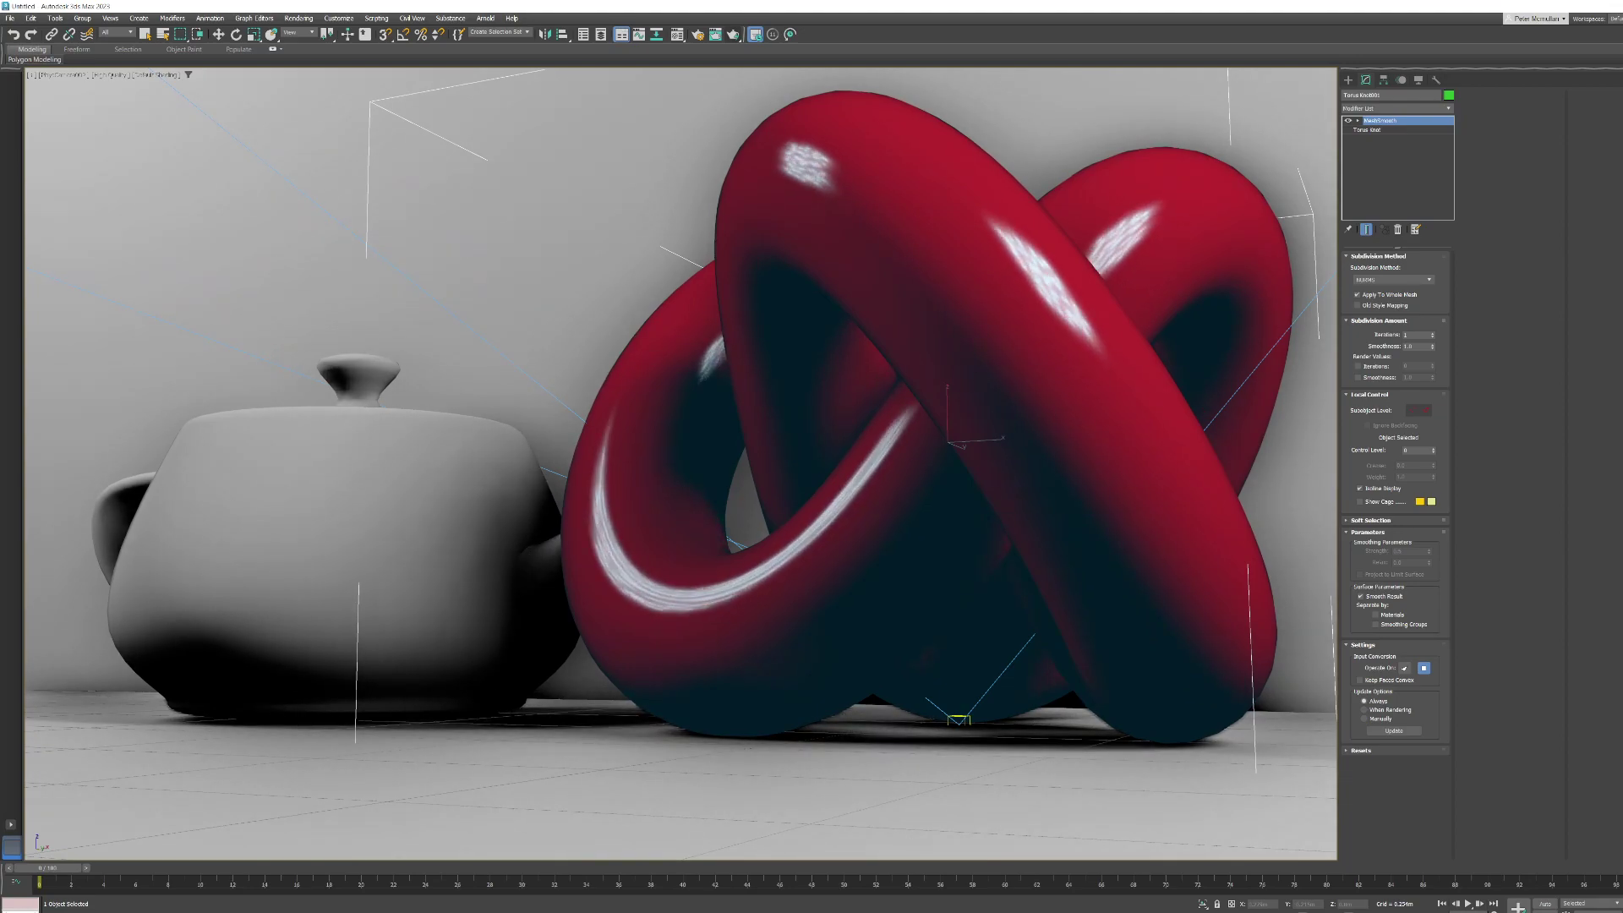
{"action": "middle_click_drag", "start_coordinate": [685, 503], "coordinate": [677, 501], "text": "alt"}
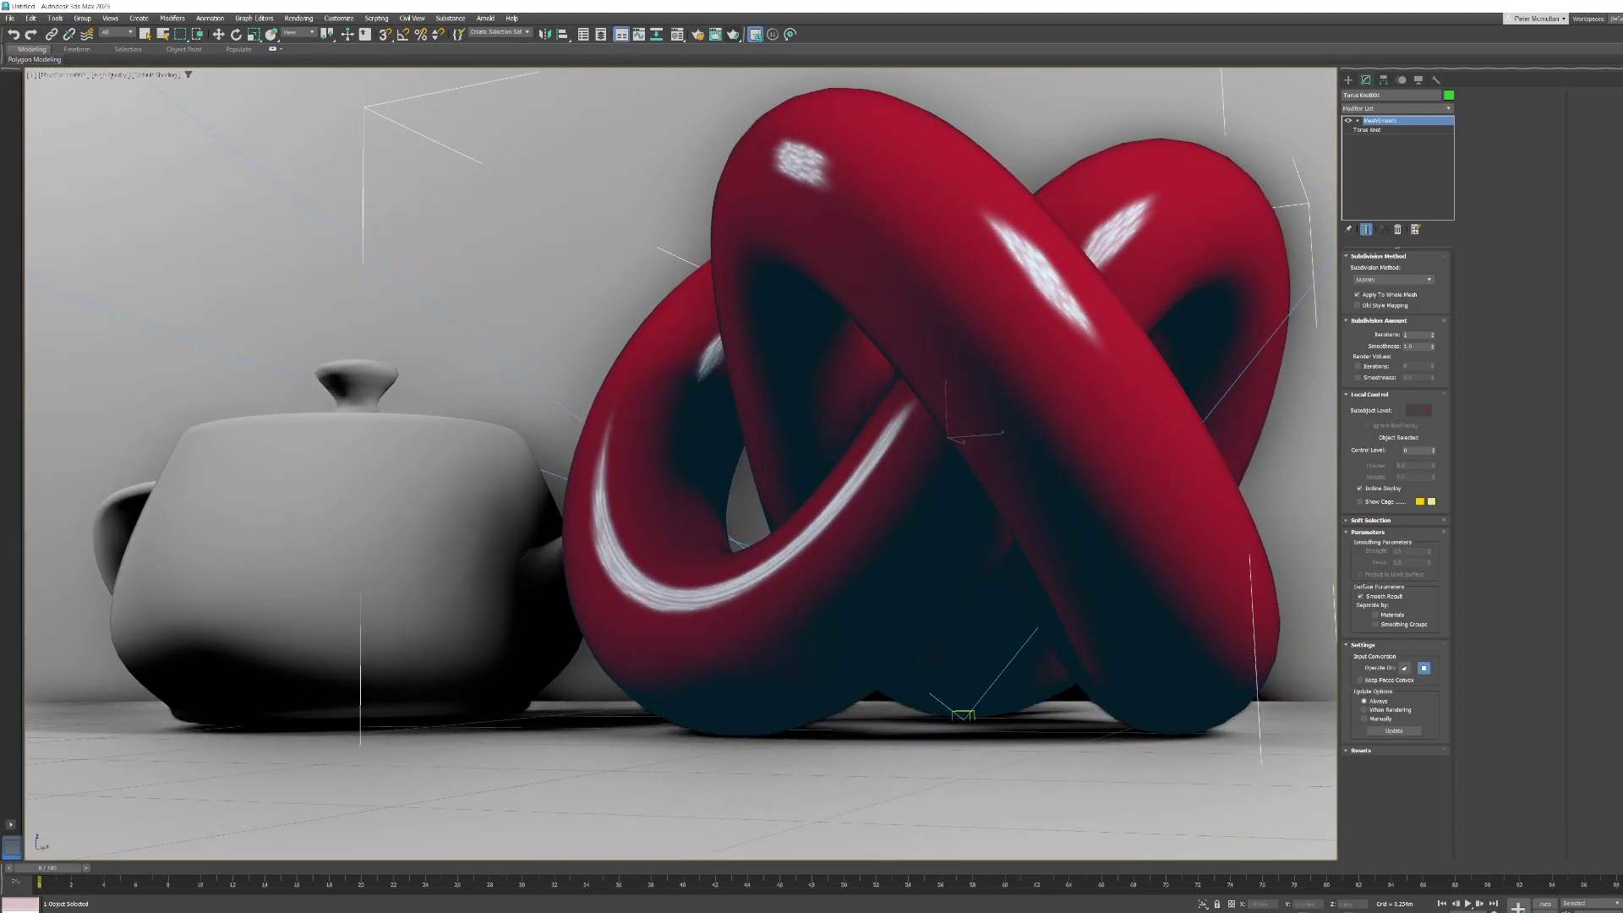
{"action": "middle_click_drag", "start_coordinate": [876, 529], "coordinate": [921, 557]}
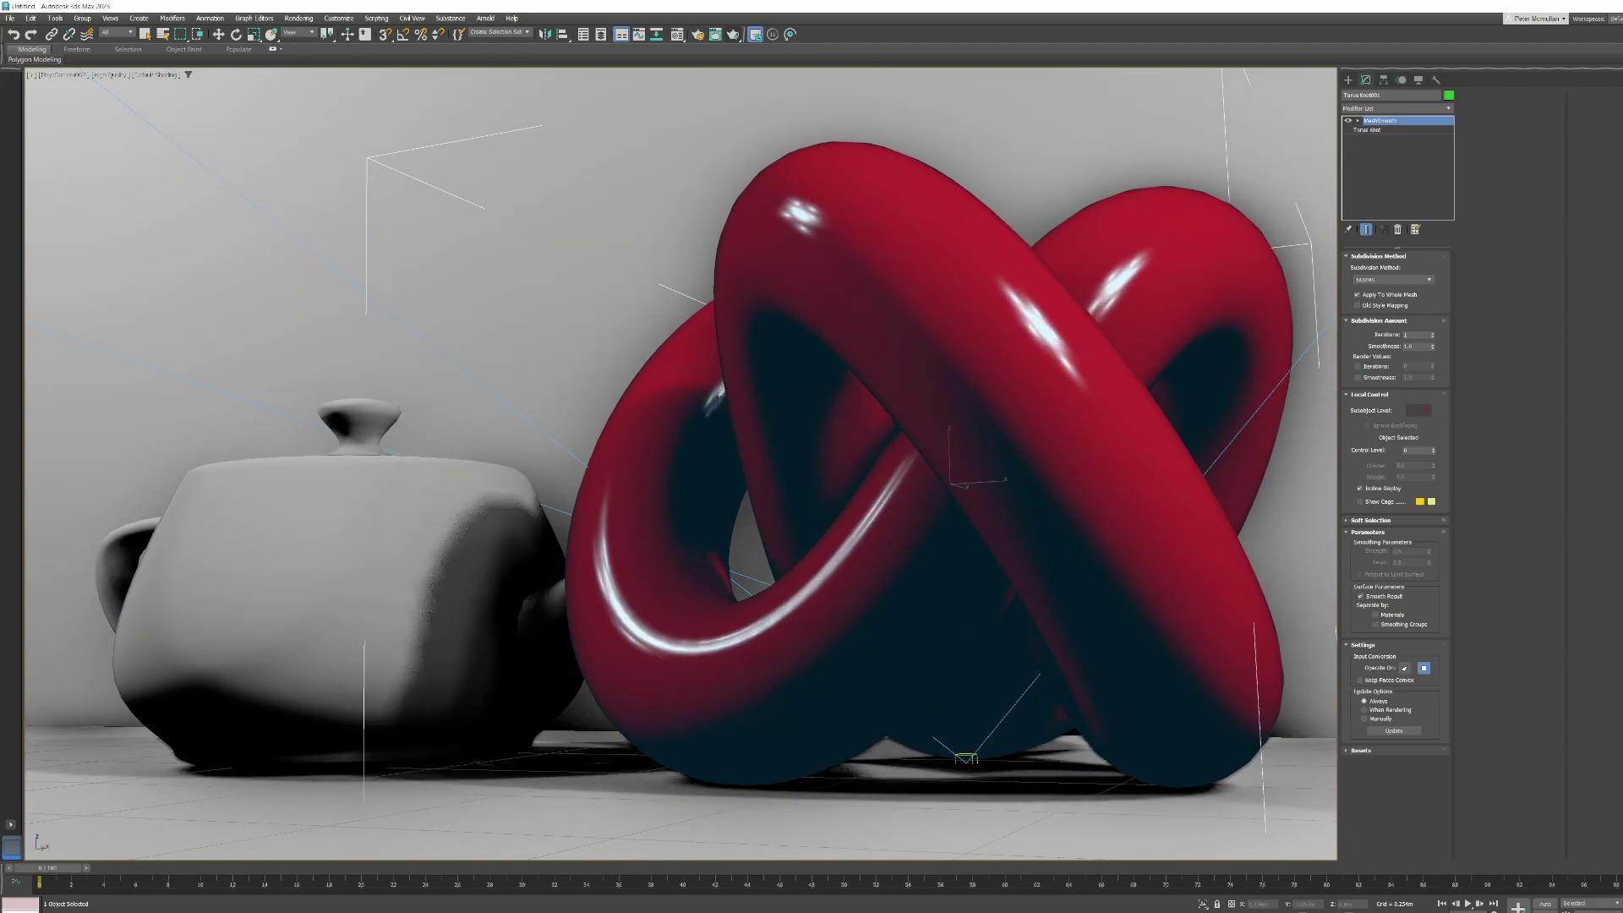
{"action": "mouse_move", "coordinate": [786, 515]}
{"action": "middle_mouse_down", "text": "alt"}
{"action": "mouse_move", "coordinate": [815, 532]}
{"action": "mouse_move", "coordinate": [786, 516]}
{"action": "middle_mouse_up", "text": "alt"}
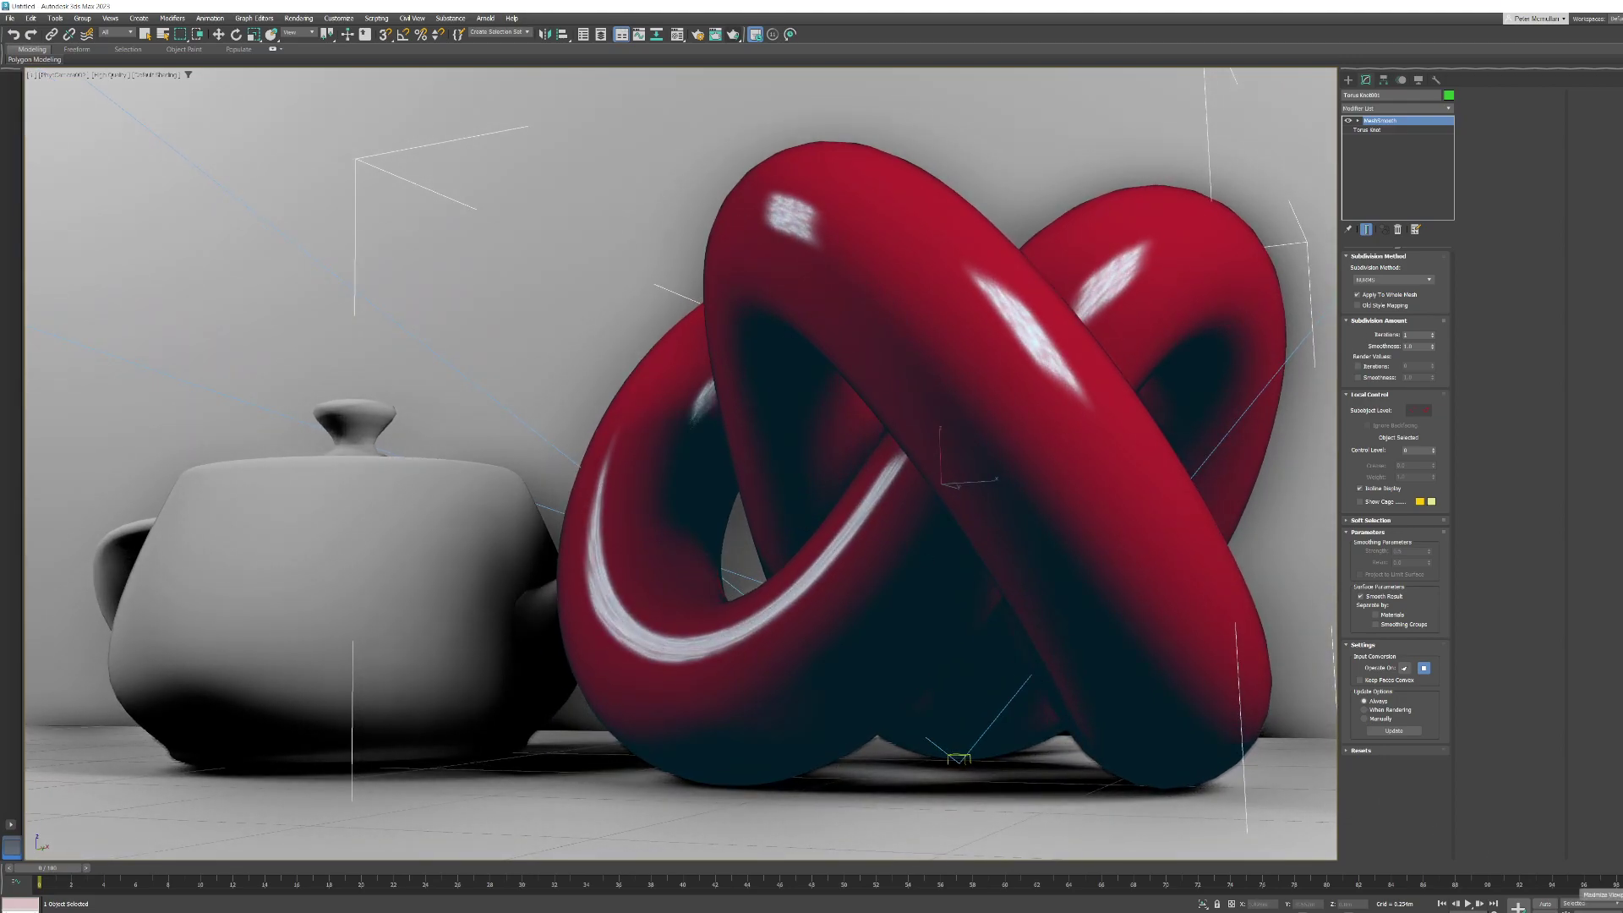
{"action": "left_click", "coordinate": [1606, 903]}
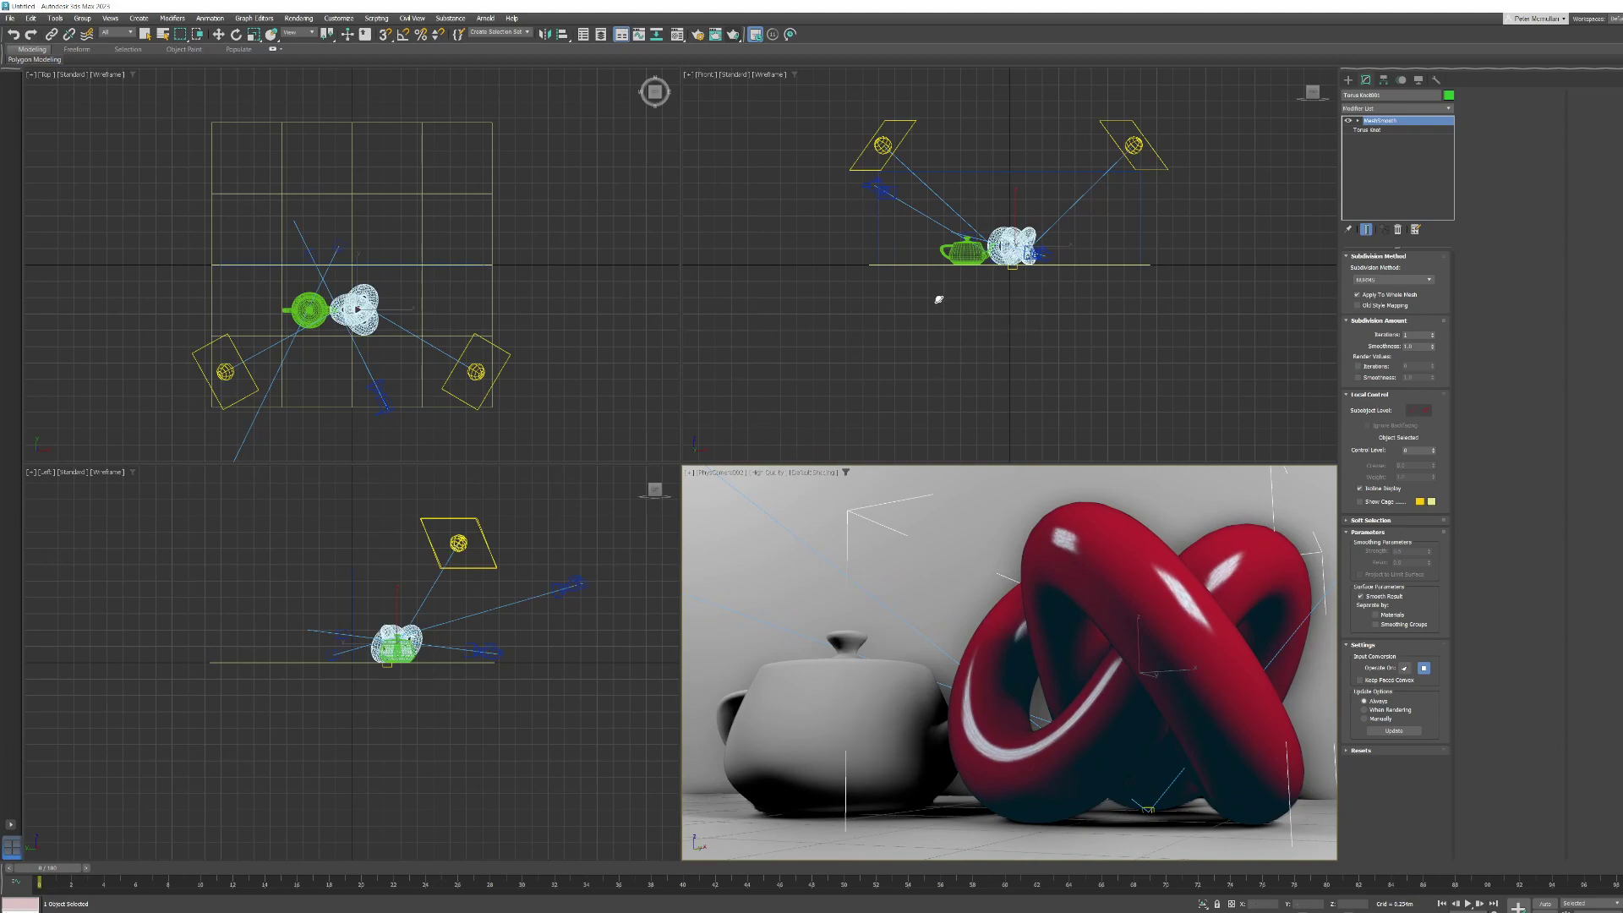
- Reframe the Front view and select the backdrop Box001 with Select and Move
{"action": "middle_click_drag", "start_coordinate": [939, 299], "coordinate": [739, 372]}
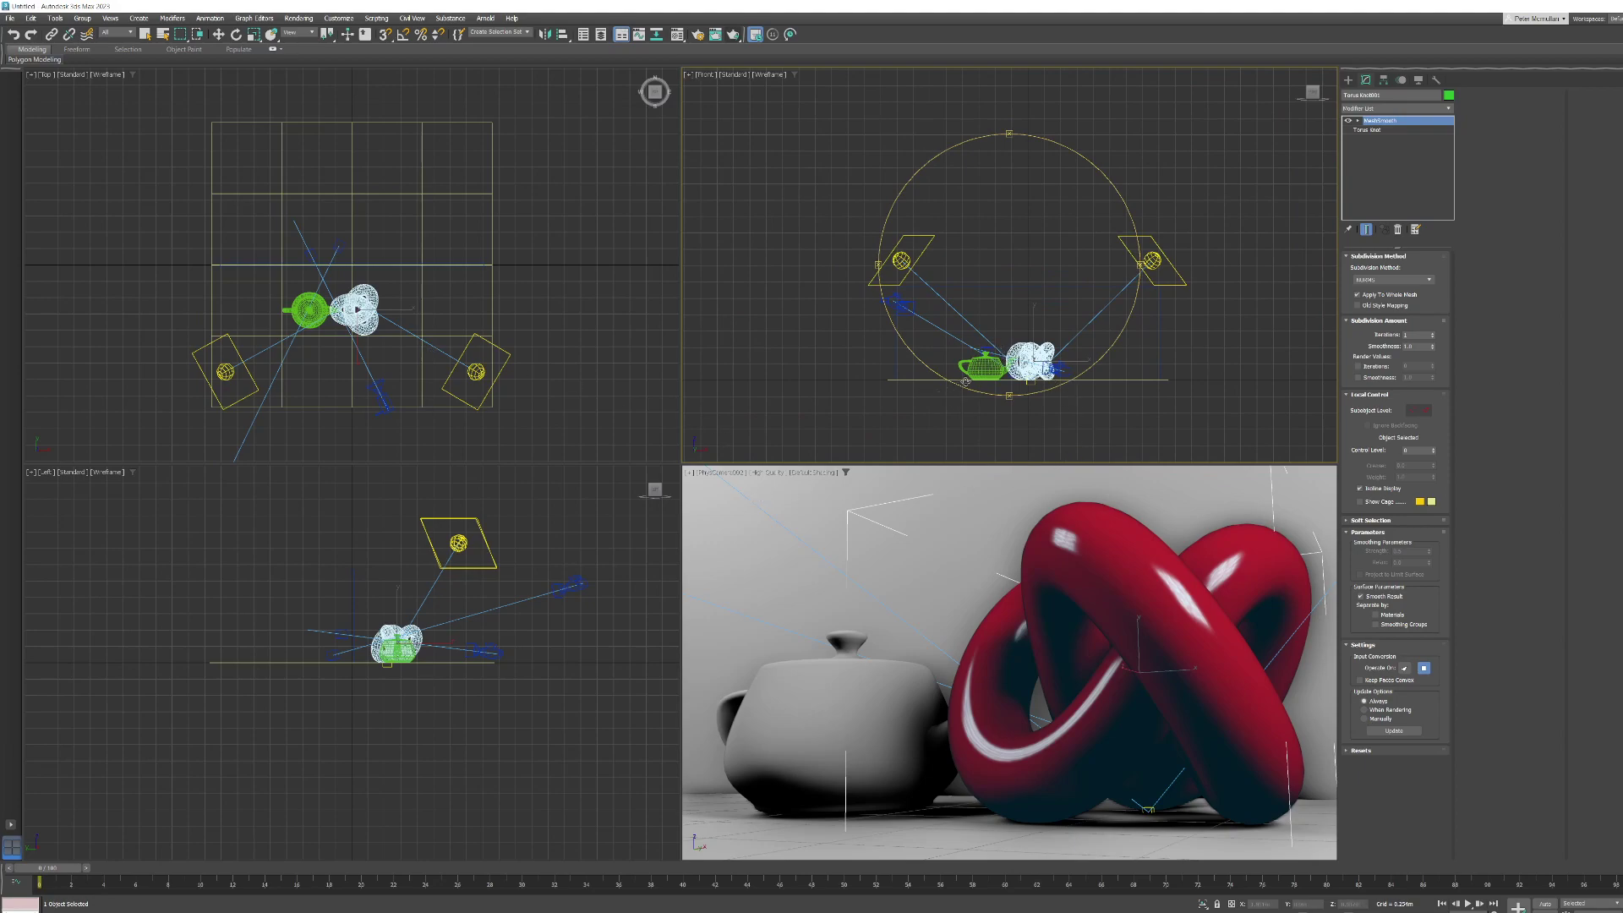
{"action": "key", "text": "w"}
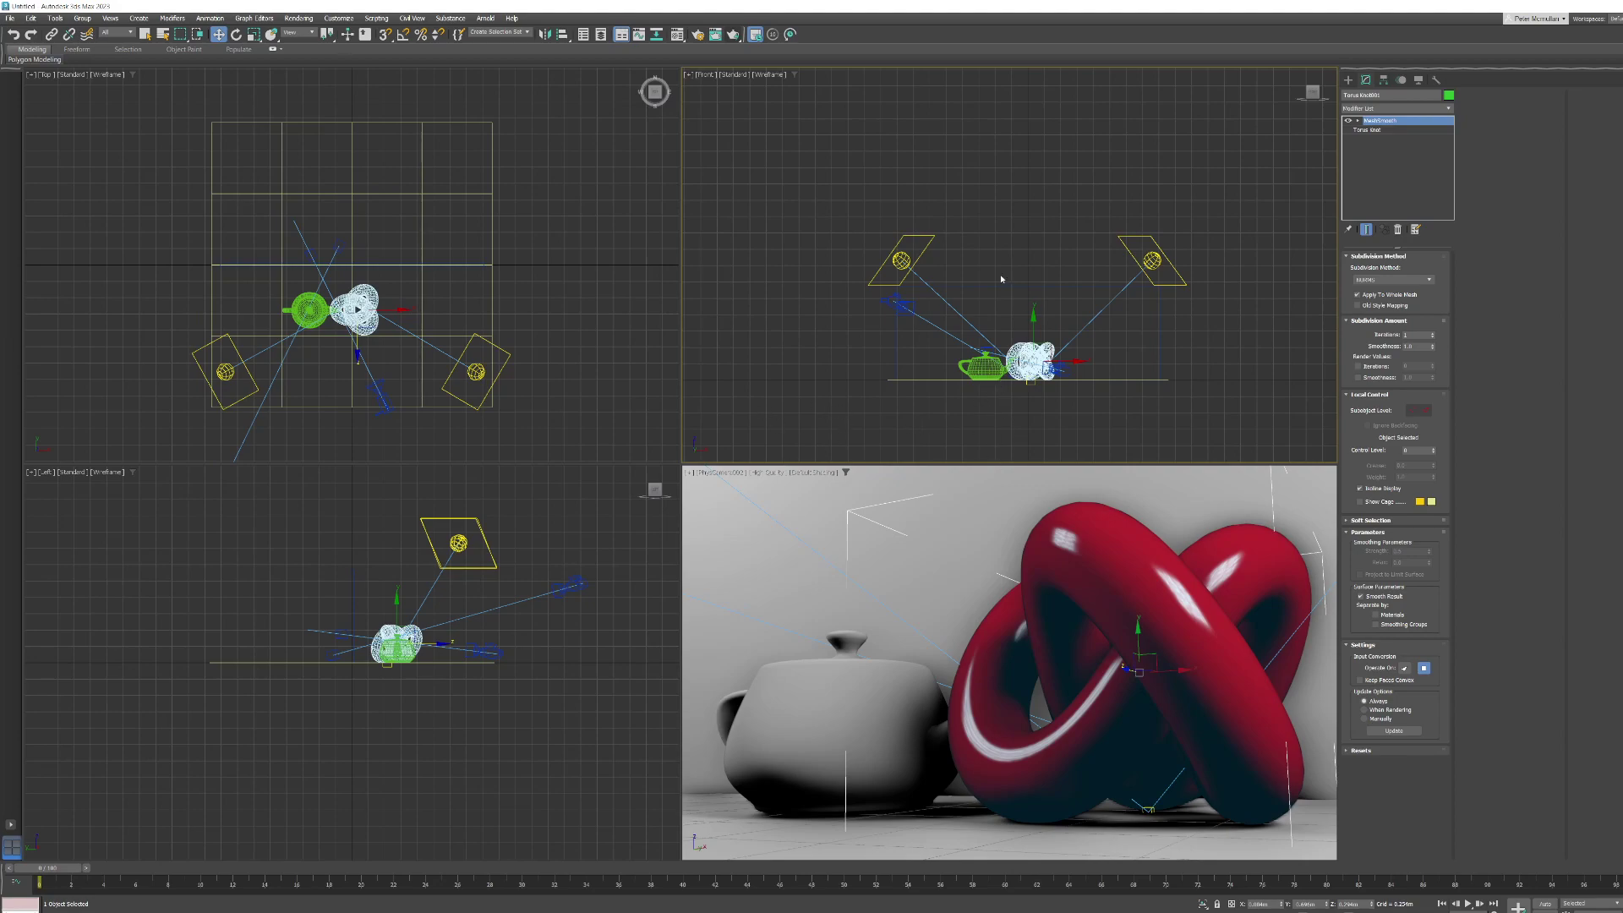
{"action": "left_click", "coordinate": [959, 526]}
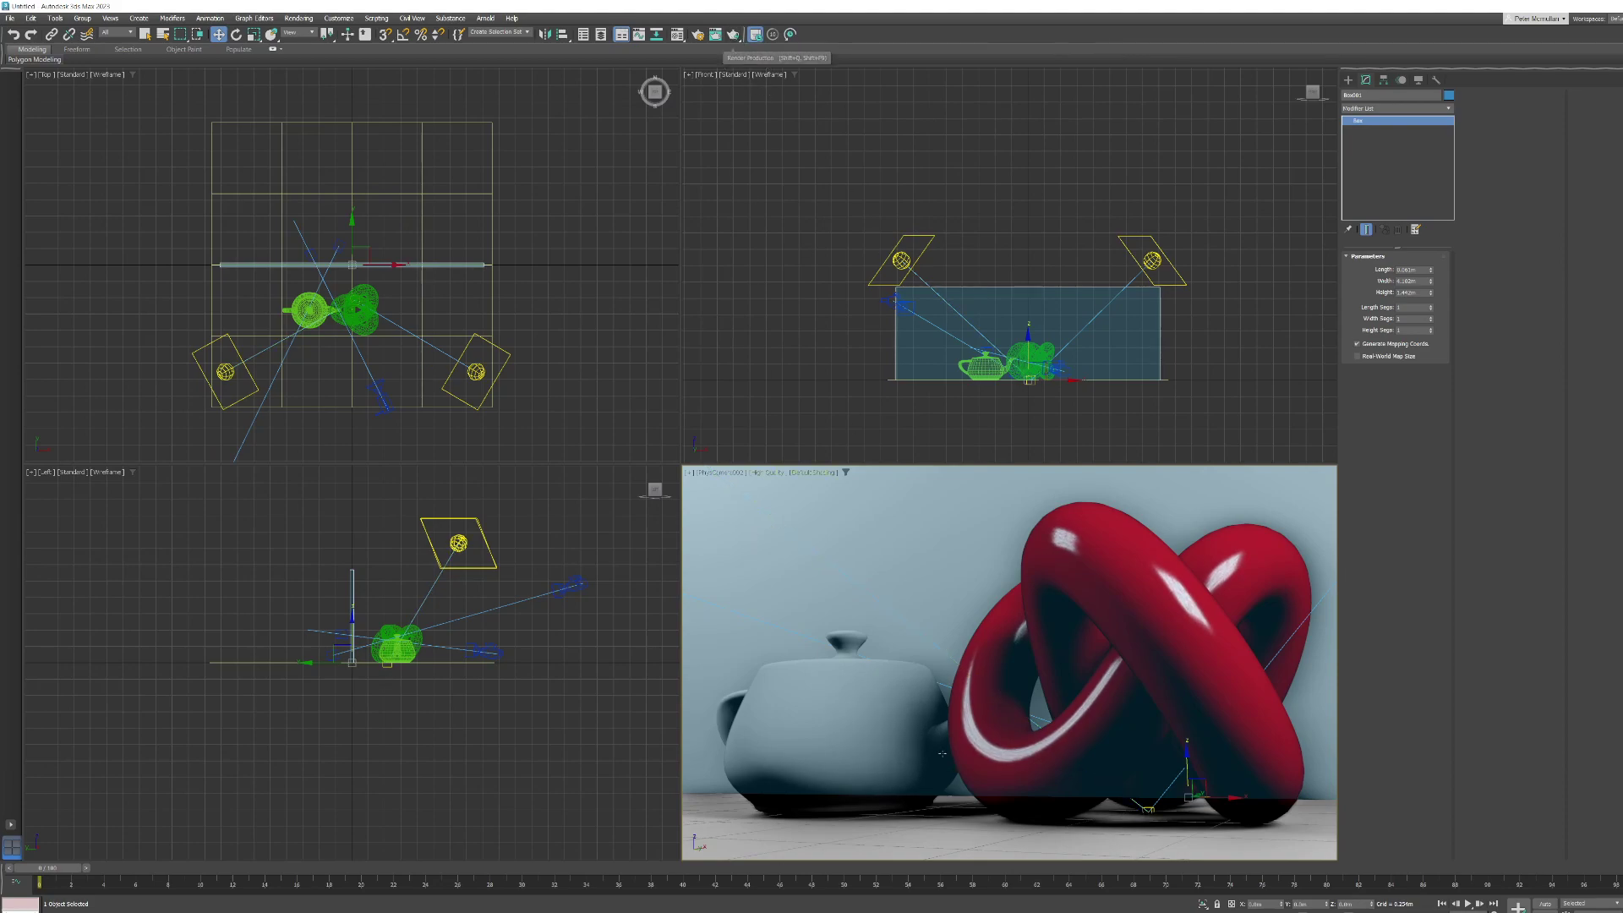
{"action": "left_click", "coordinate": [716, 34]}
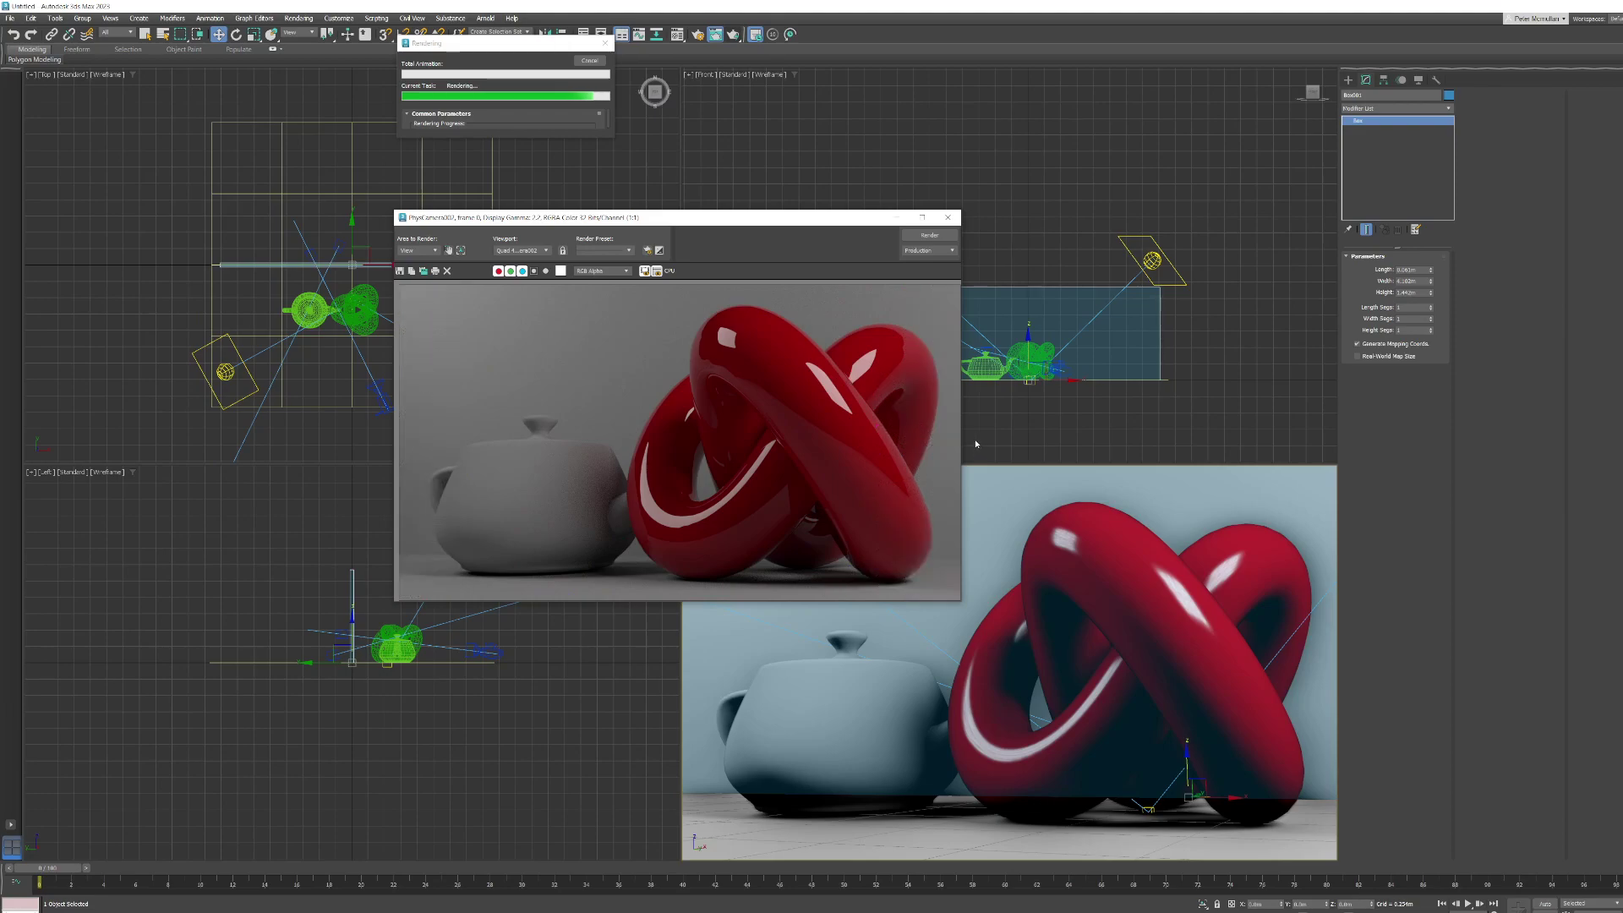
{"action": "left_click", "coordinate": [948, 218]}
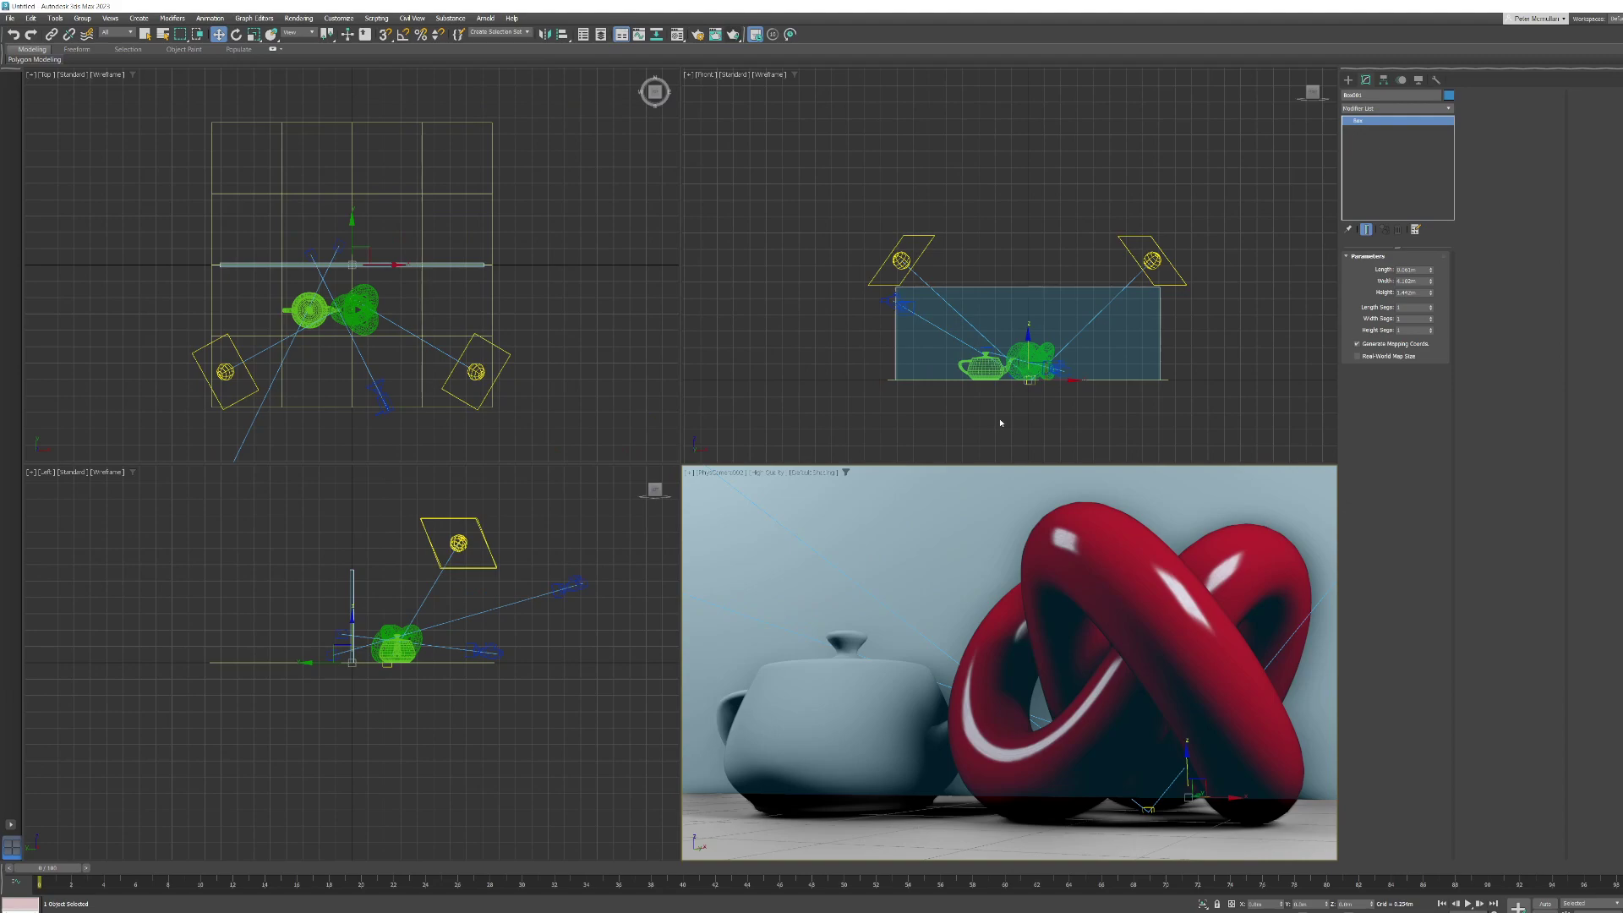